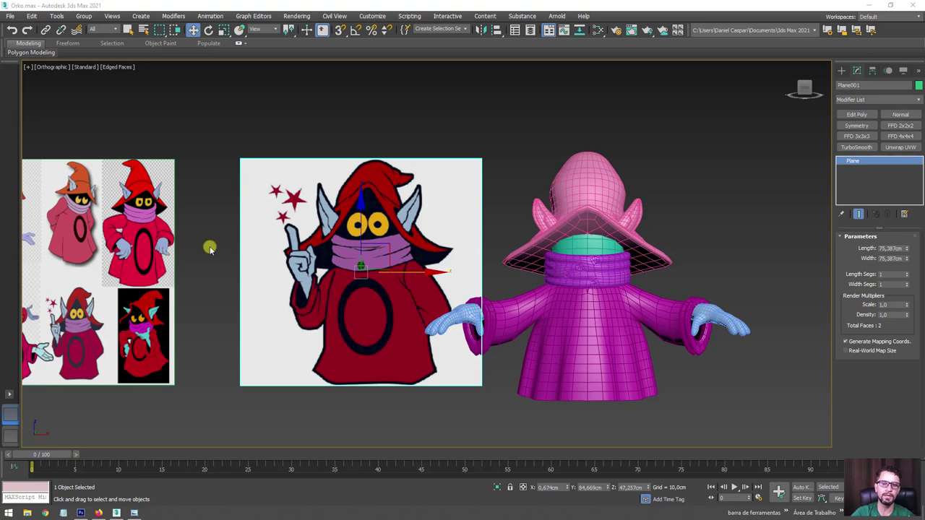
- Sketch strokes marking the hat's brim and top on the reference and model, then clear them
scroll(208, 246, "up", 2)
mouse_move(209, 245)
middle_mouse_down()
mouse_move(363, 241)
mouse_move(187, 243)
middle_mouse_up()
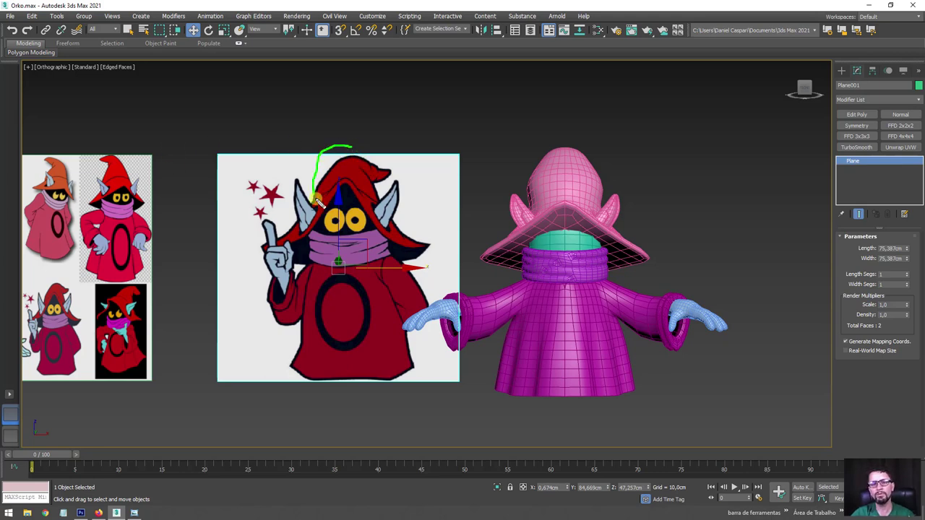
mouse_move(318, 203)
left_mouse_down()
mouse_move(369, 213)
mouse_move(383, 147)
left_mouse_up()
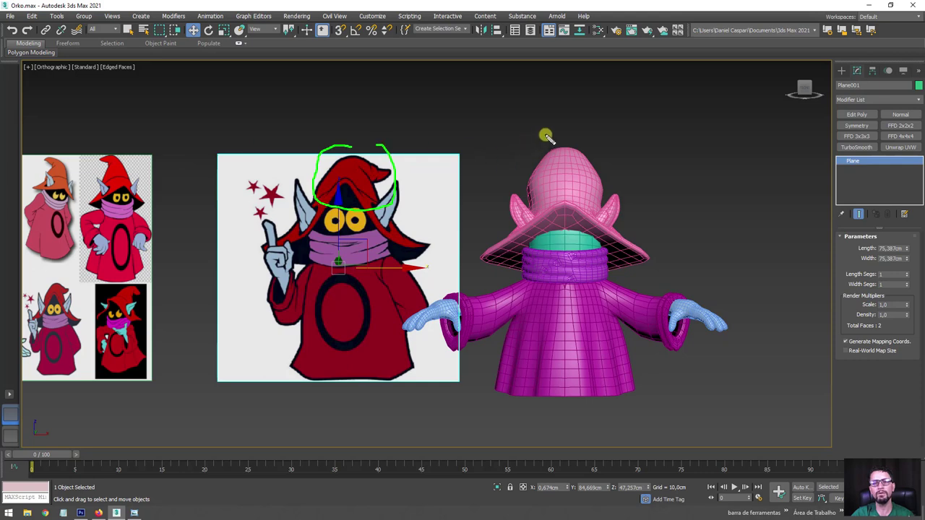
mouse_move(547, 135)
left_mouse_down()
mouse_move(516, 173)
mouse_move(569, 211)
mouse_move(606, 151)
mouse_move(554, 135)
left_mouse_up()
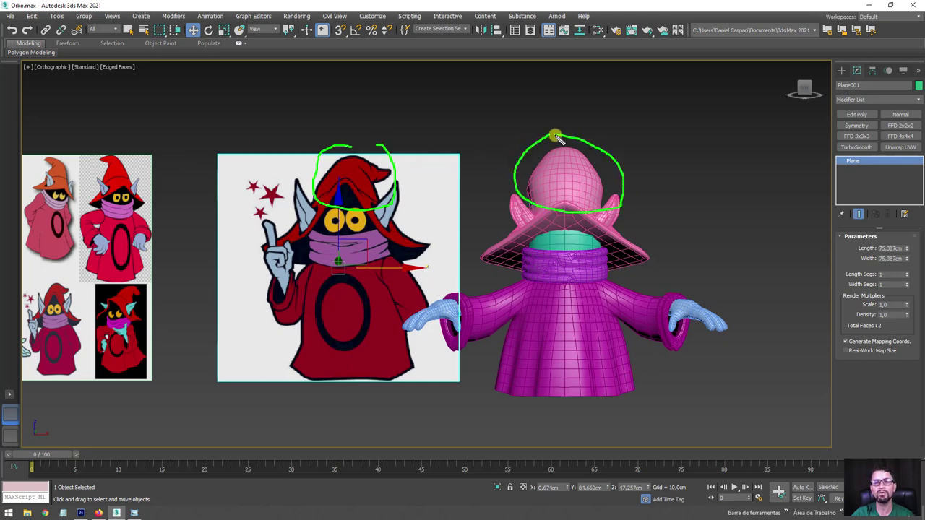
mouse_move(273, 249)
left_mouse_down()
mouse_move(307, 242)
mouse_move(347, 189)
mouse_move(402, 248)
left_mouse_up()
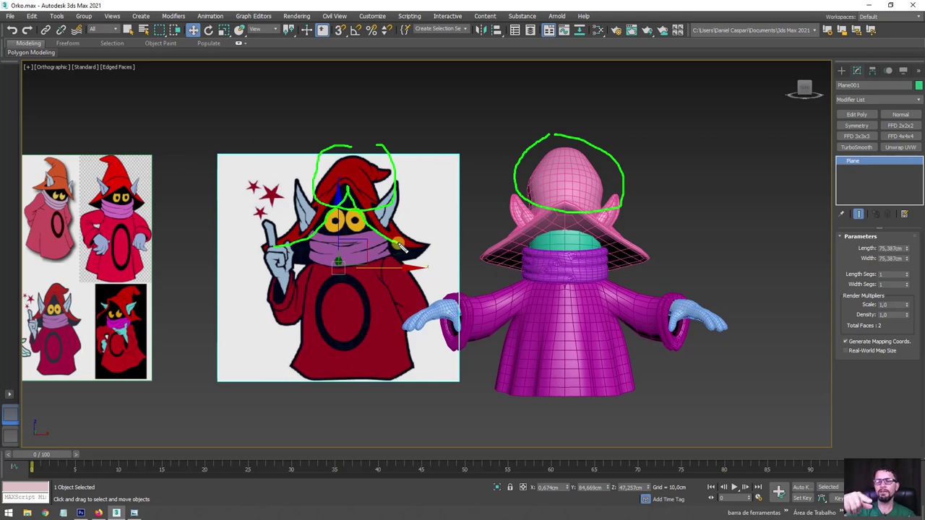
mouse_move(487, 256)
left_mouse_down()
mouse_move(553, 215)
mouse_move(628, 241)
left_mouse_up()
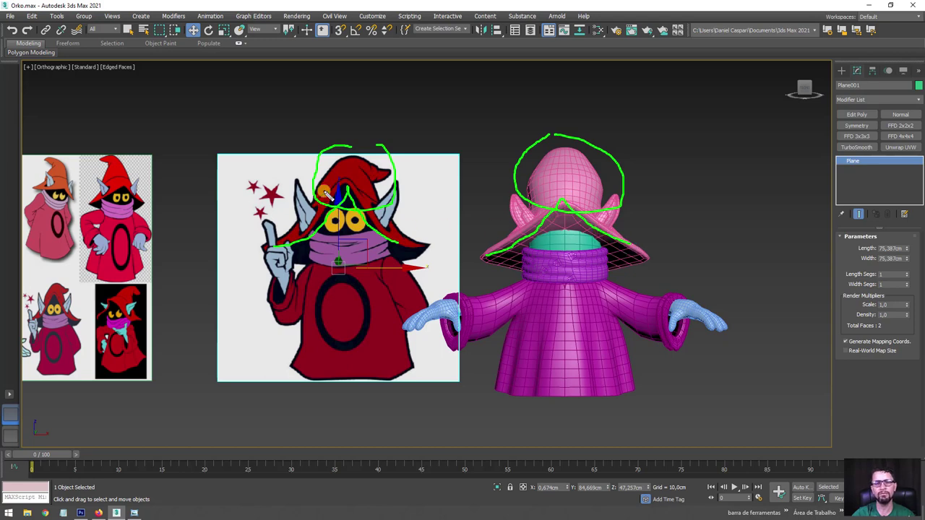
left_click_drag(377, 210, 351, 197)
key("e")
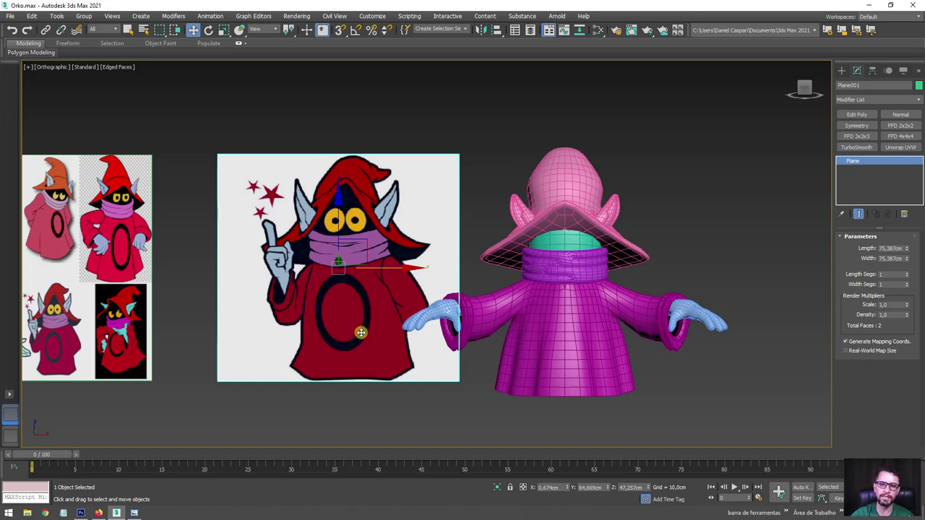
- Select the hat in Perspective view and turn off TurboSmooth to show its low-poly cage
left_click(582, 180)
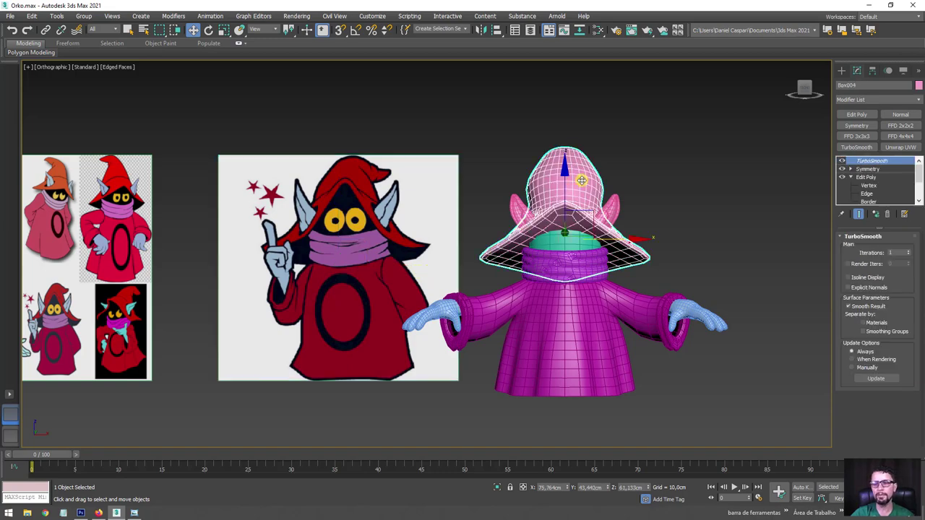
scroll(583, 182, "up", 3)
key("p")
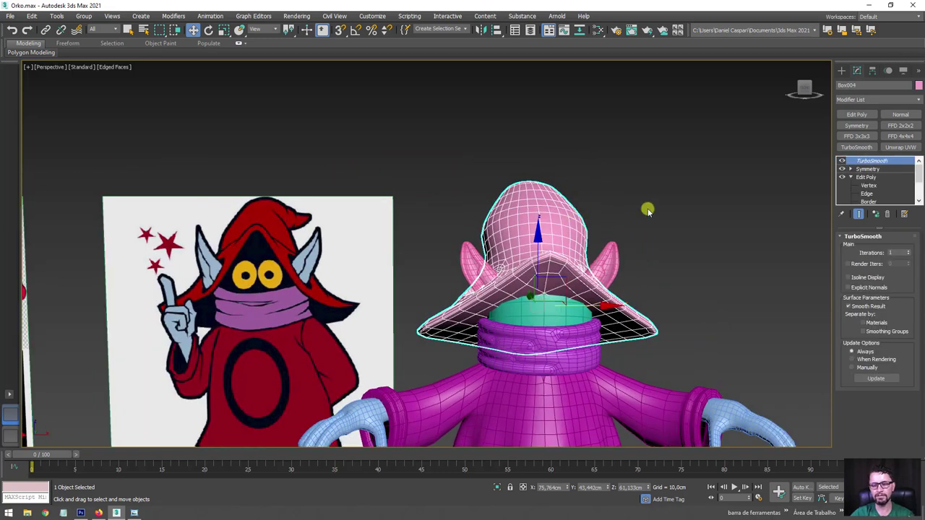
middle_click_drag(647, 210, 650, 250, "alt")
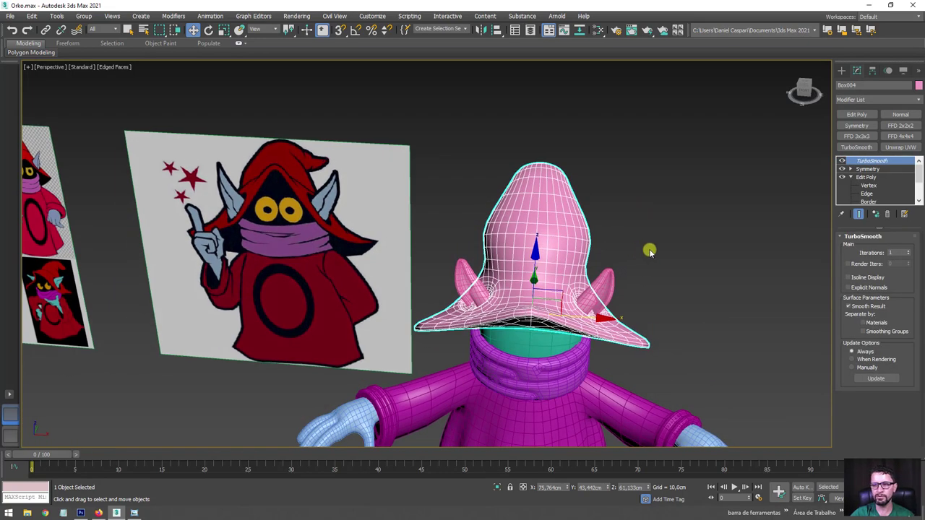
left_click(841, 160)
- Add an Edit Poly modifier above Symmetry and select the hat cone's edge loop for scaling
left_click(867, 168)
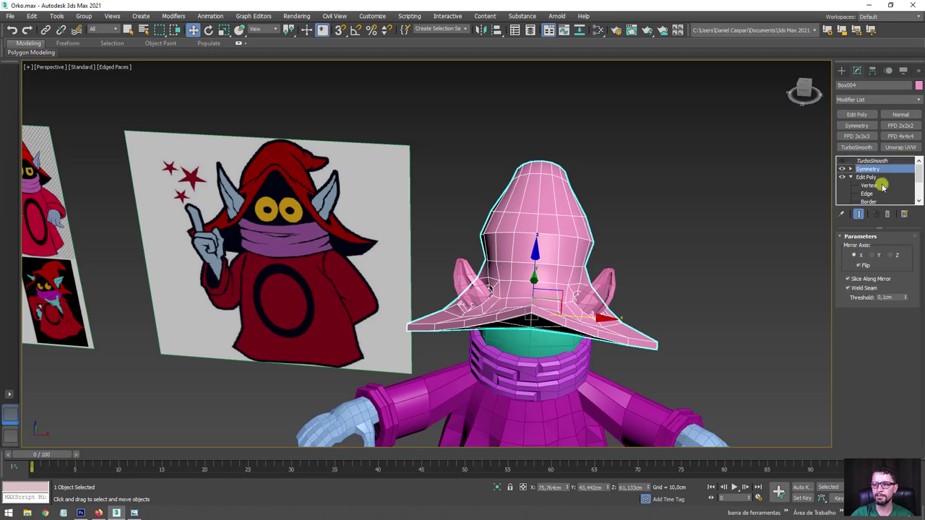
left_click(856, 115)
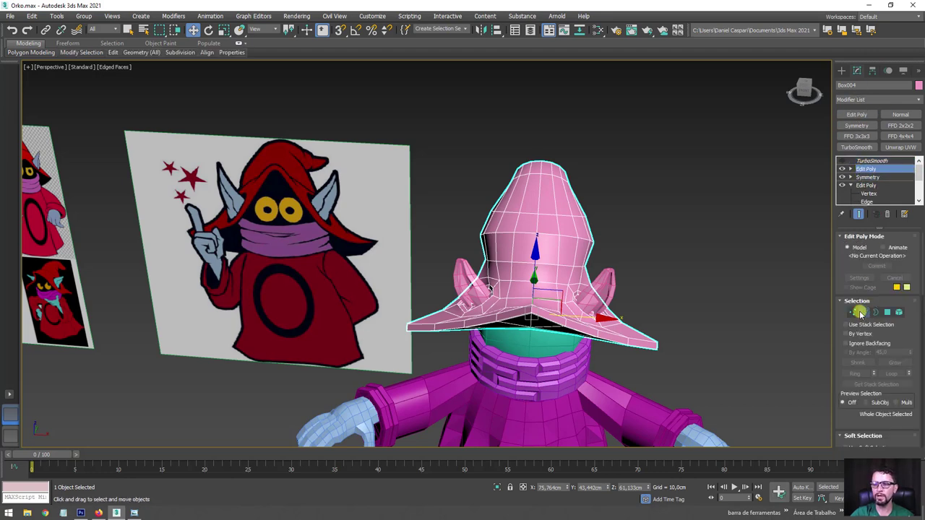
left_click(860, 313)
scroll(489, 236, "up", 4)
double_click(528, 229)
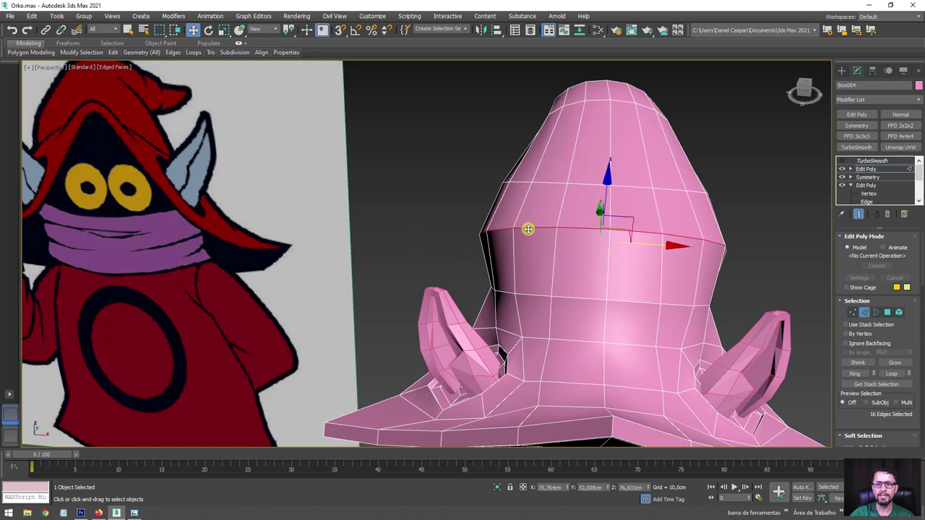
scroll(527, 228, "down", 4)
key("r")
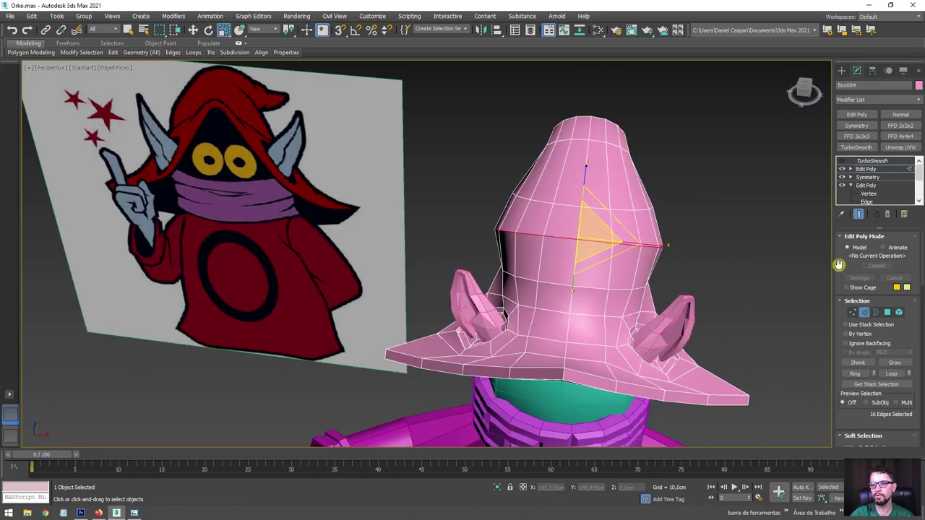
- Enable Use Soft Selection with a 16.8 cm falloff for the edge loop
left_click_drag(839, 289, 846, 169)
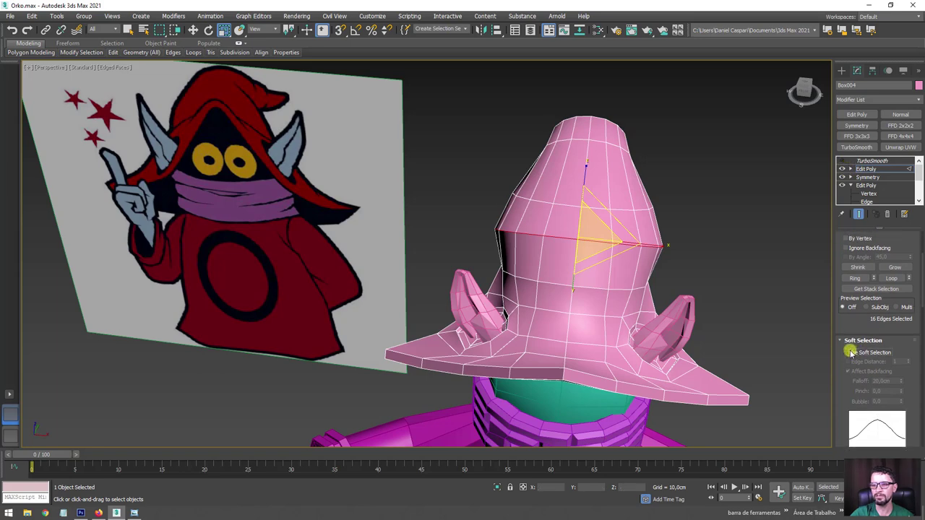
left_click_drag(834, 334, 742, 334)
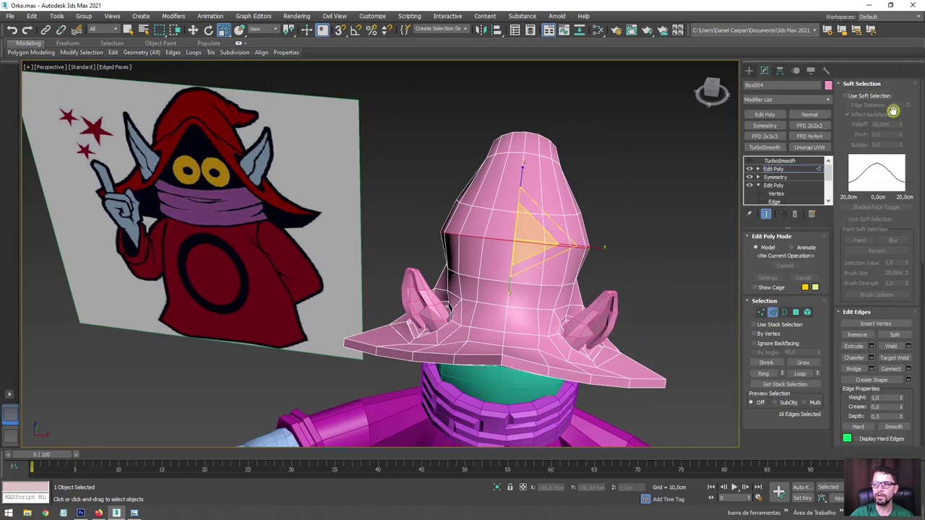
left_click(846, 95)
left_click_drag(900, 124, 900, 132)
- Scale the edge loop inward and pull it upward into a taller, narrower pointed tip
left_click_drag(614, 248, 584, 245)
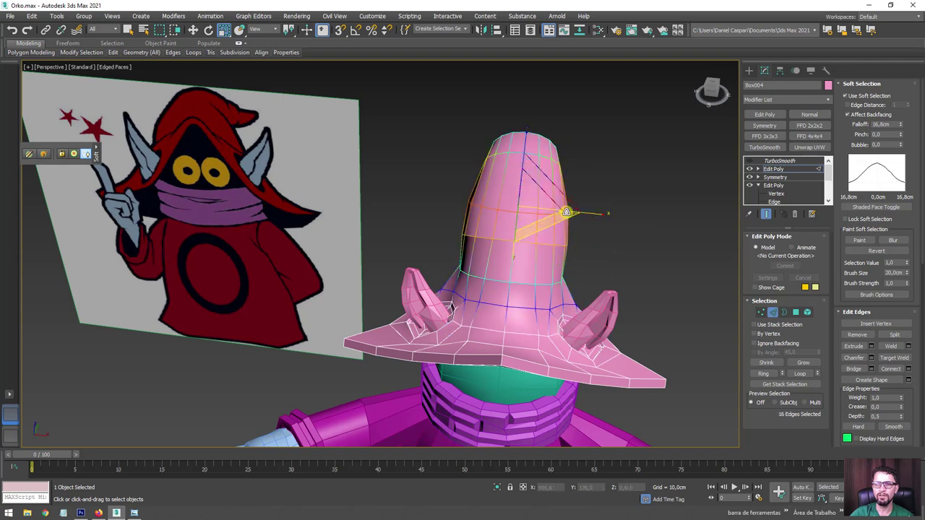
left_click_drag(589, 212, 582, 213)
mouse_move(582, 212)
middle_mouse_down("alt")
mouse_move(630, 225)
mouse_move(549, 163)
middle_mouse_up("alt")
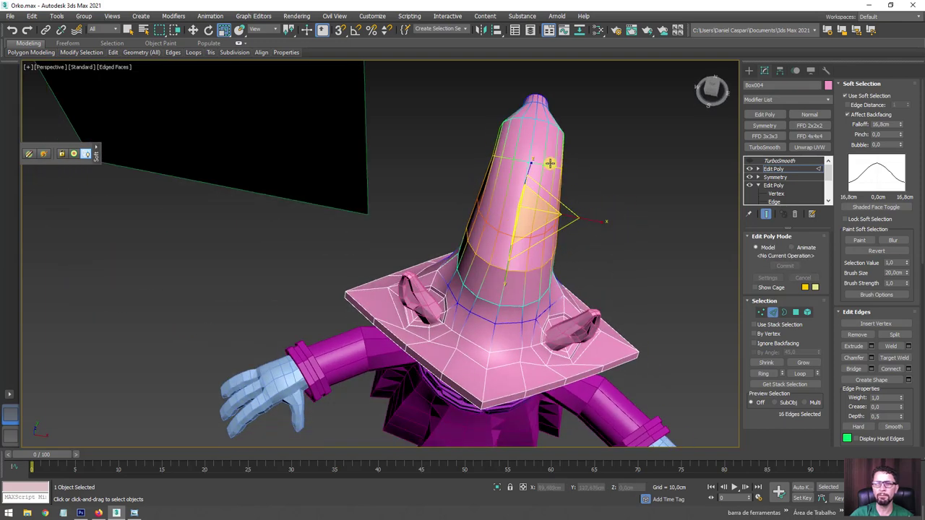
left_click_drag(588, 175, 554, 125)
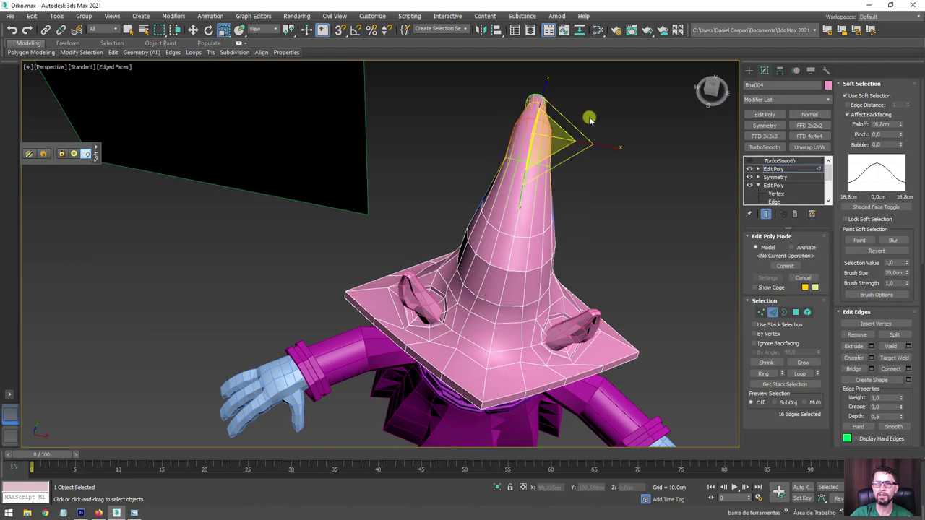
mouse_move(588, 118)
middle_mouse_down("alt")
mouse_move(564, 171)
mouse_move(505, 144)
middle_mouse_up("alt")
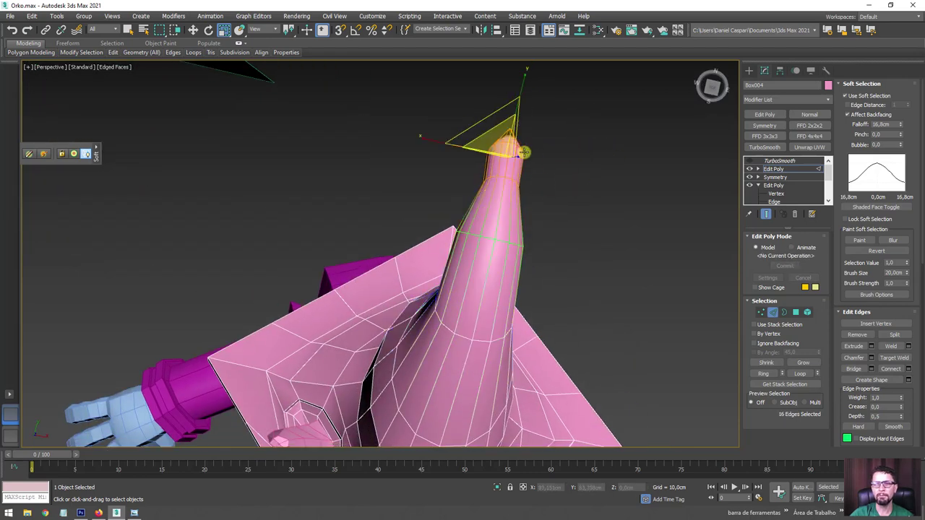
scroll(433, 140, "down", 1)
scroll(551, 272, "down", 5)
key("f")
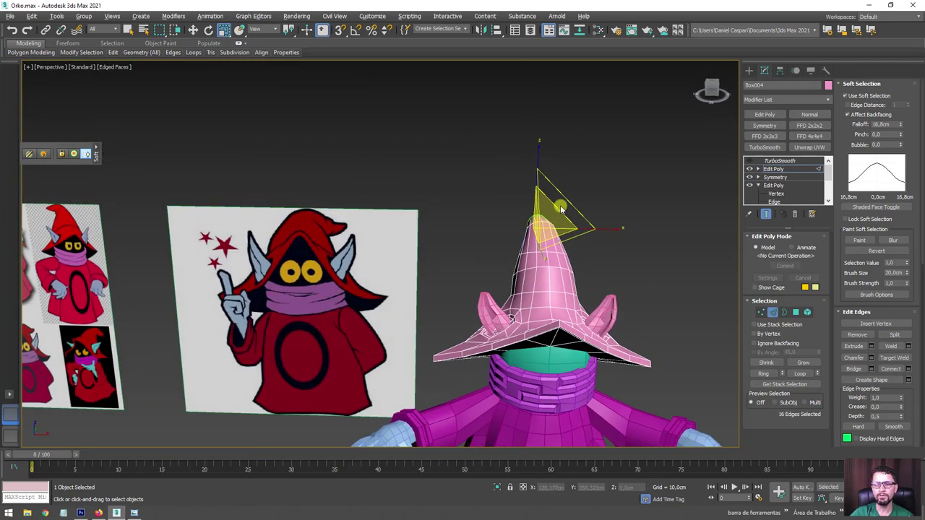
scroll(522, 276, "up", 4)
- Select an edge on the lower hat cone and extend it to the full loop
scroll(404, 303, "down", 3)
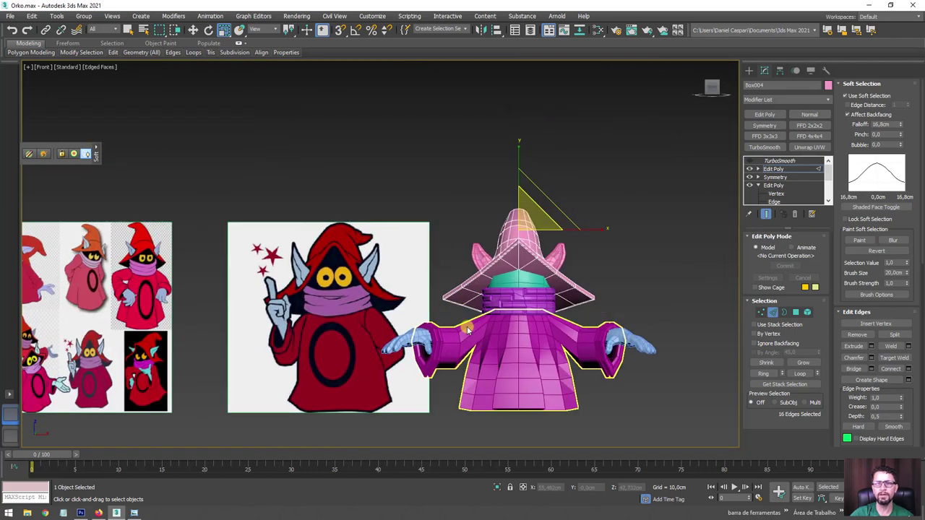
scroll(466, 296, "up", 2)
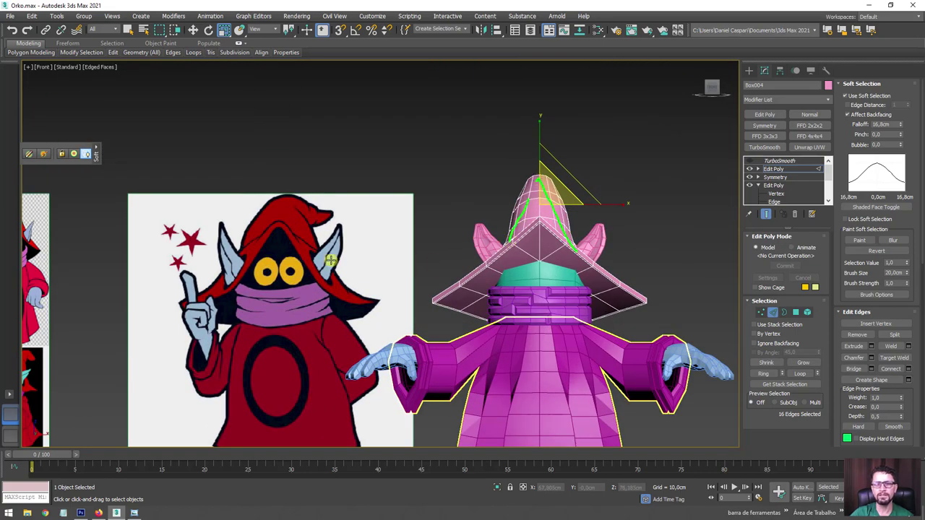
mouse_move(584, 224)
middle_mouse_down("alt")
mouse_move(588, 270)
mouse_move(542, 321)
middle_mouse_up("alt")
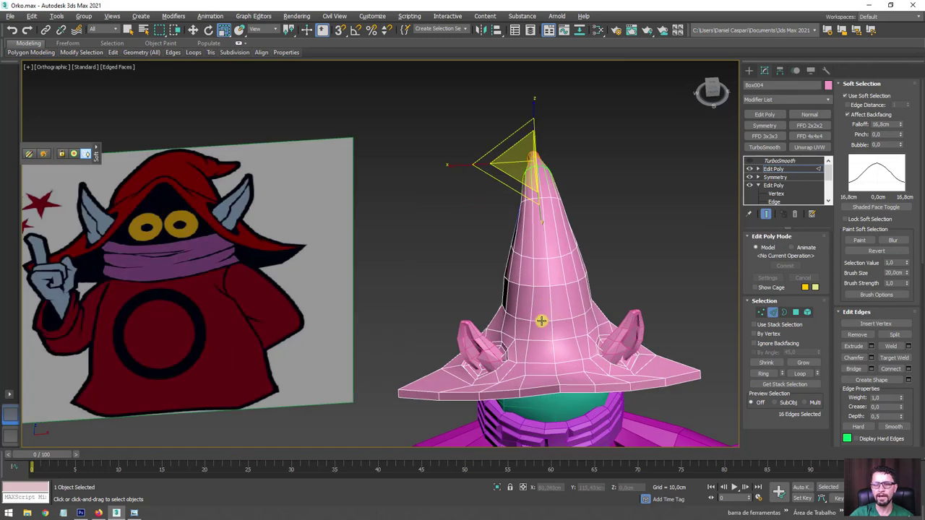
left_click(539, 322)
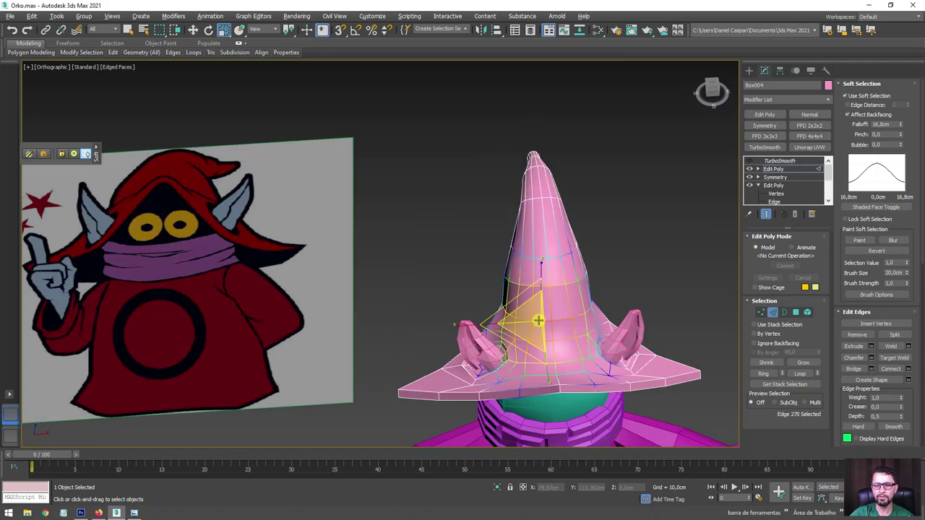
left_click(800, 372)
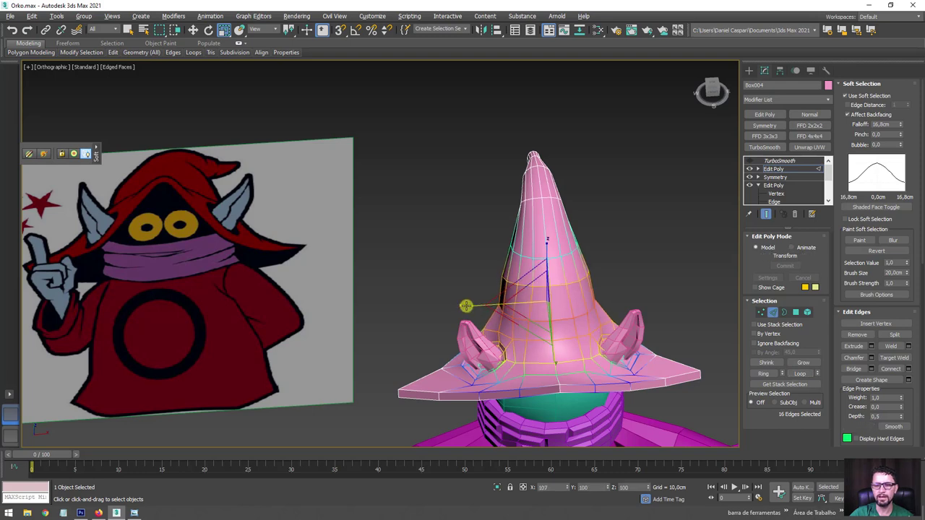
- Switch to Vertex sub-object level and orbit to a side view of the brim tip
middle_click_drag(511, 347, 305, 310, "alt")
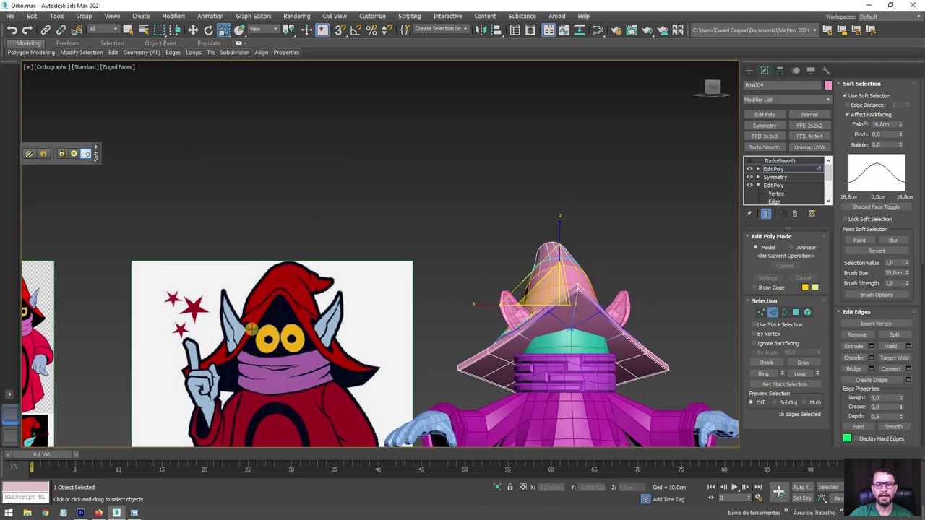
left_click_drag(258, 323, 246, 340)
left_click_drag(282, 307, 293, 327)
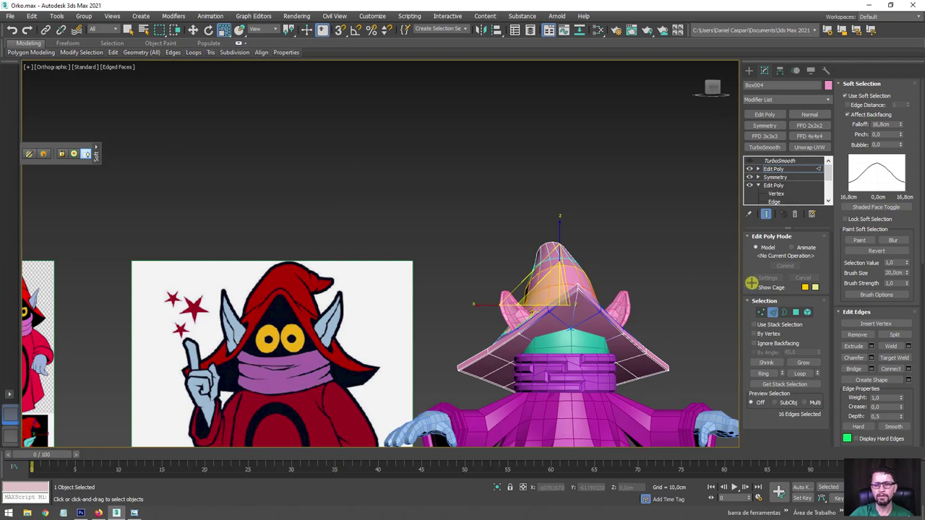
left_click(761, 312)
middle_click_drag(569, 269, 683, 258, "alt")
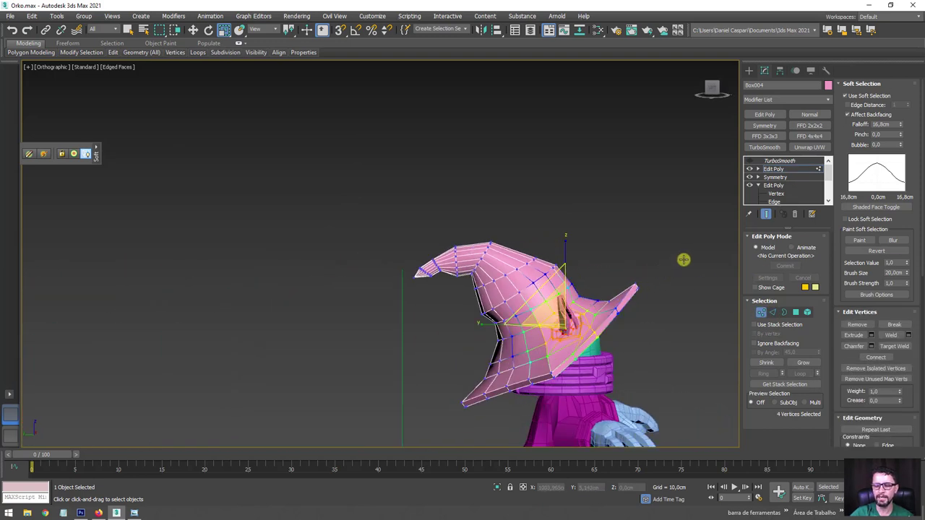
- Marquee-select the brim-tip vertices, then pick individual brim vertices with Move
left_click_drag(683, 258, 629, 289)
middle_click_drag(611, 287, 604, 306, "alt")
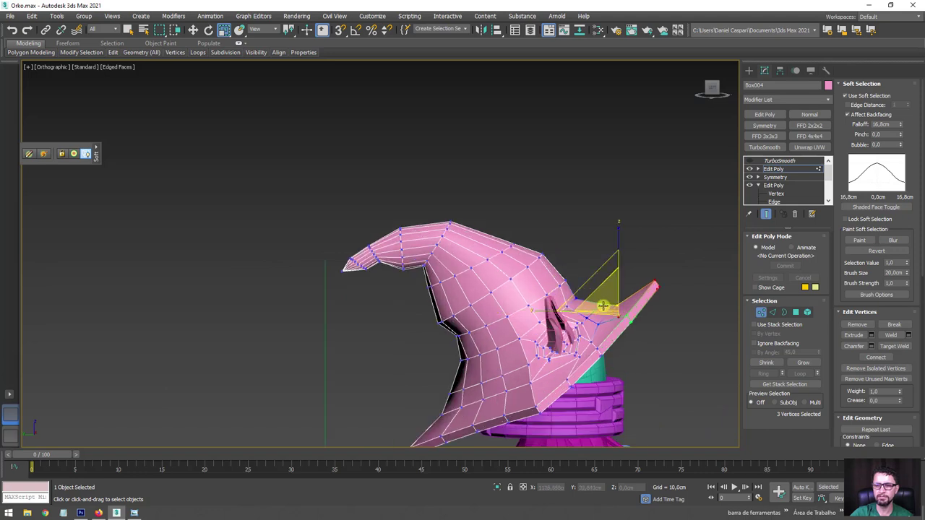
key("w")
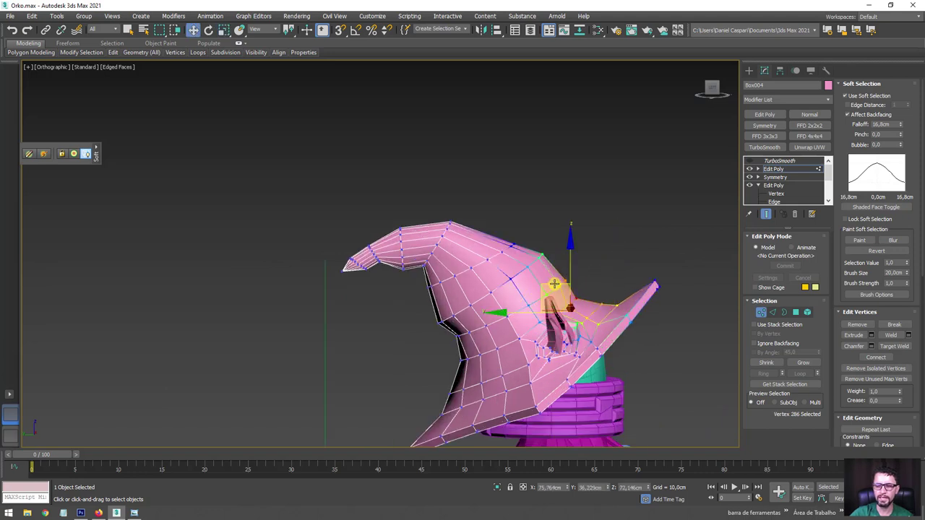
left_click(570, 307)
key("e")
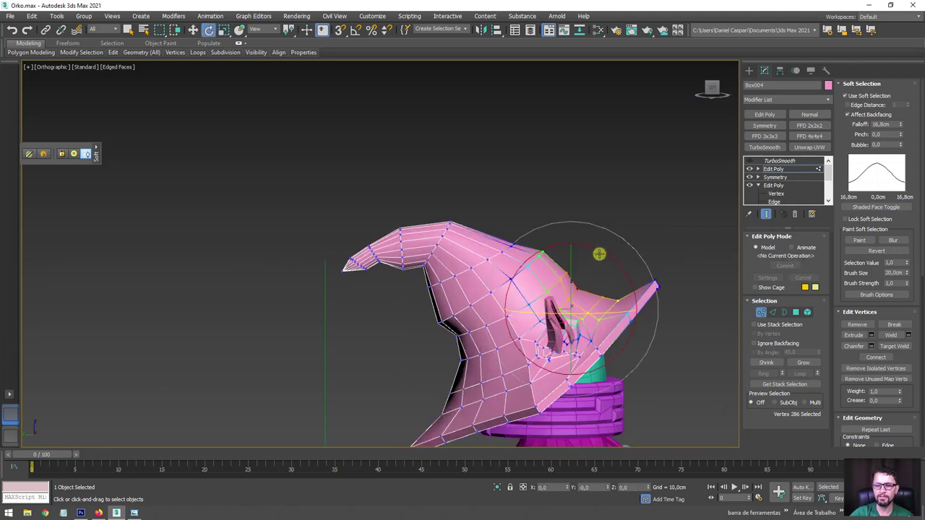
key("w")
left_click(577, 305)
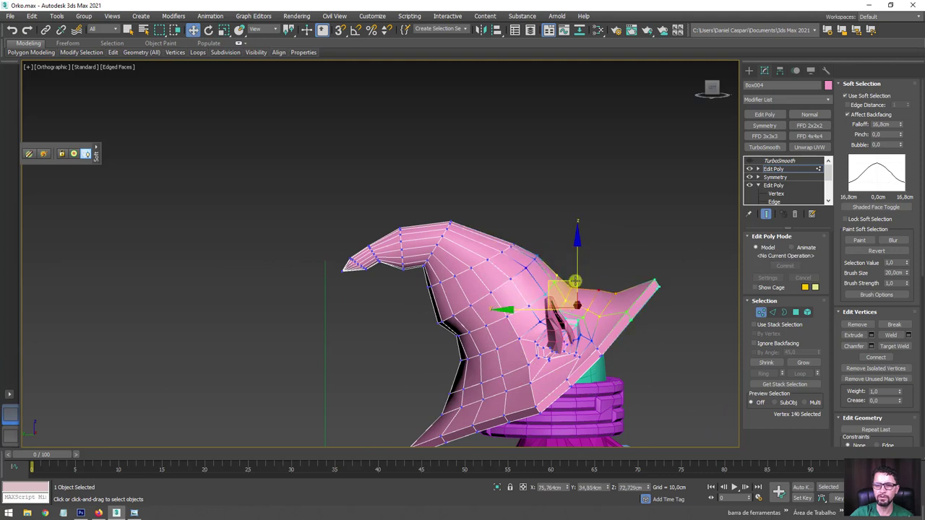
- Nudge the brim-tip vertex upward and rotate the tip vertices up into a curl
left_click(587, 299)
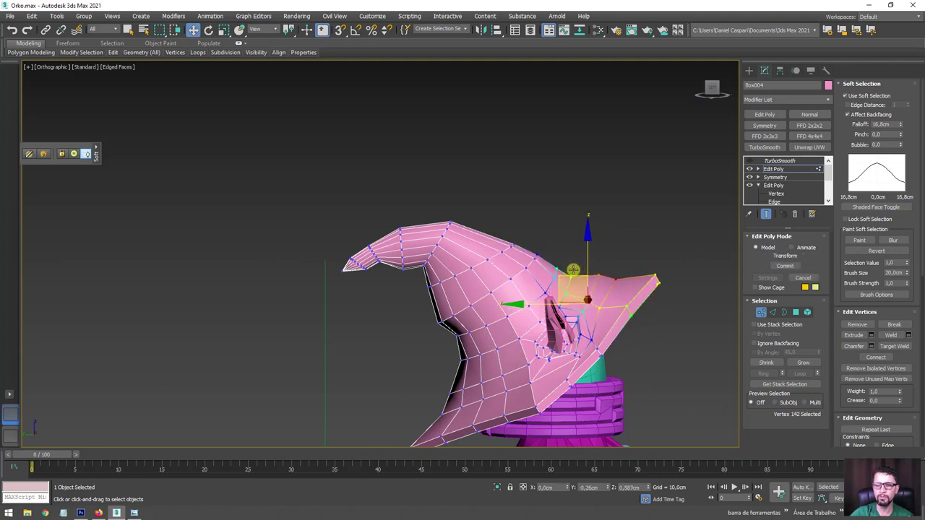
mouse_move(630, 263)
left_mouse_down()
mouse_move(644, 274)
mouse_move(634, 242)
left_mouse_up()
left_click(657, 283, "ctrl")
key("e")
key("w")
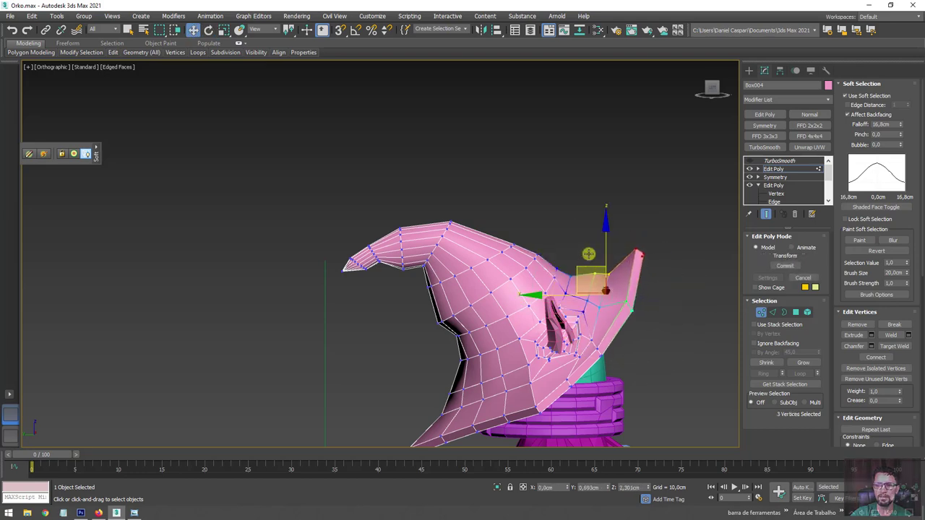
middle_click_drag(591, 267, 486, 288, "alt")
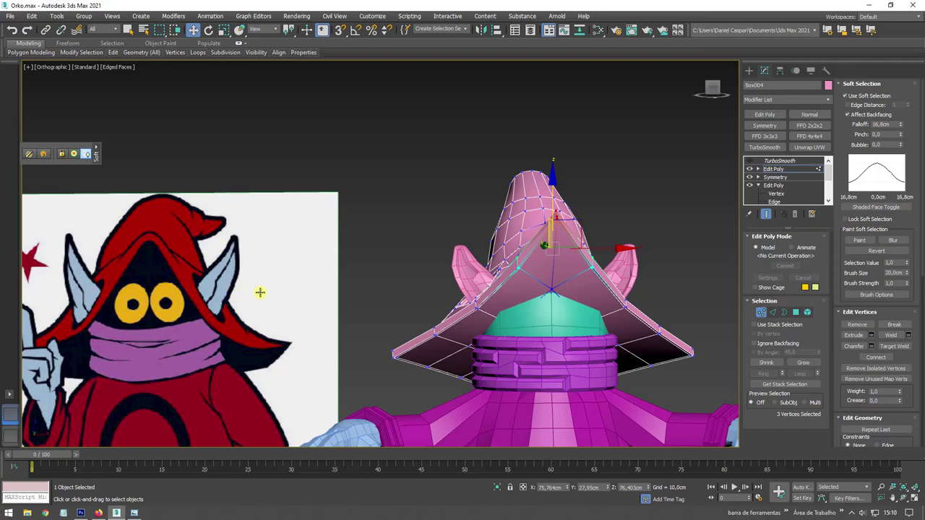
- Shift the front brim vertex, then pull two brim vertices up and inward with soft selection
scroll(165, 304, "down", 3)
scroll(466, 299, "up", 4)
left_click(489, 289)
middle_click_drag(489, 289, 474, 256, "alt")
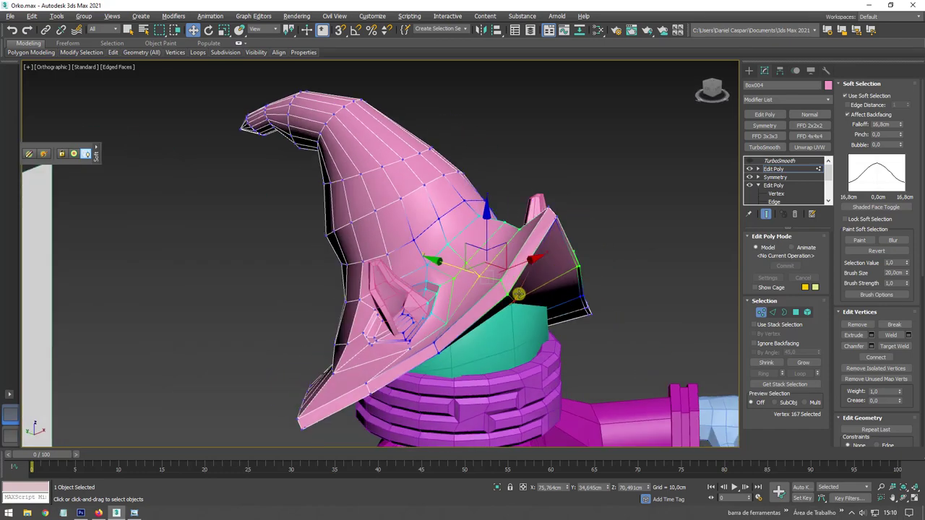
mouse_move(473, 257)
left_mouse_down()
mouse_move(455, 239)
mouse_move(466, 249)
left_mouse_up()
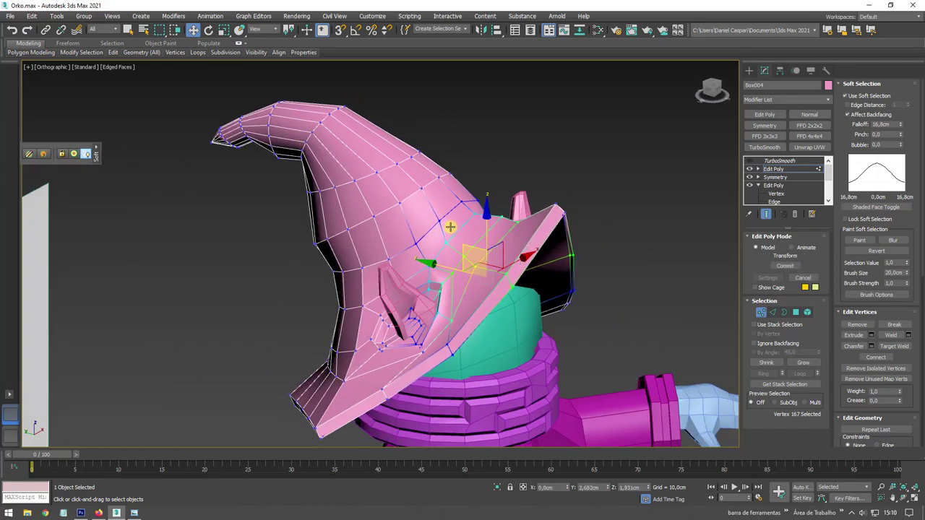
middle_click_drag(466, 250, 472, 279, "alt")
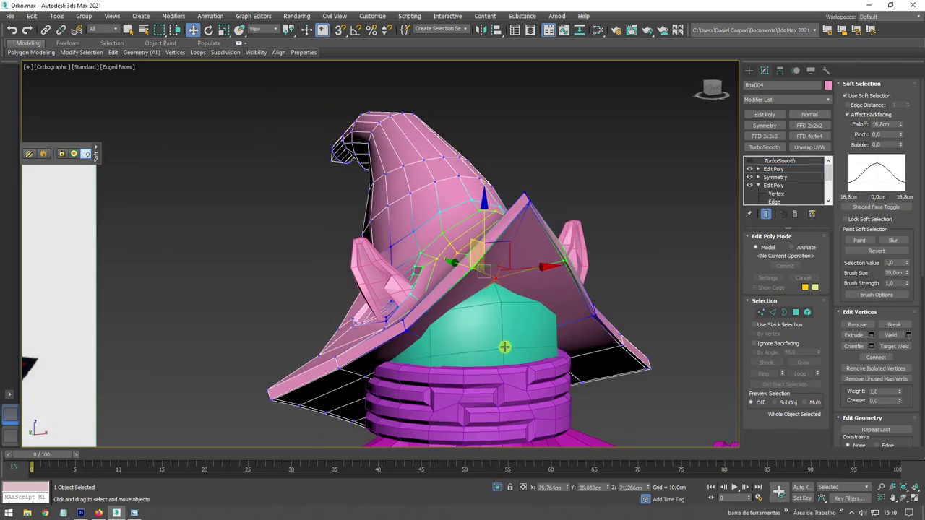
scroll(444, 332, "up", 3)
scroll(450, 324, "up", 2)
scroll(423, 323, "up", 1)
left_click(422, 323, "ctrl")
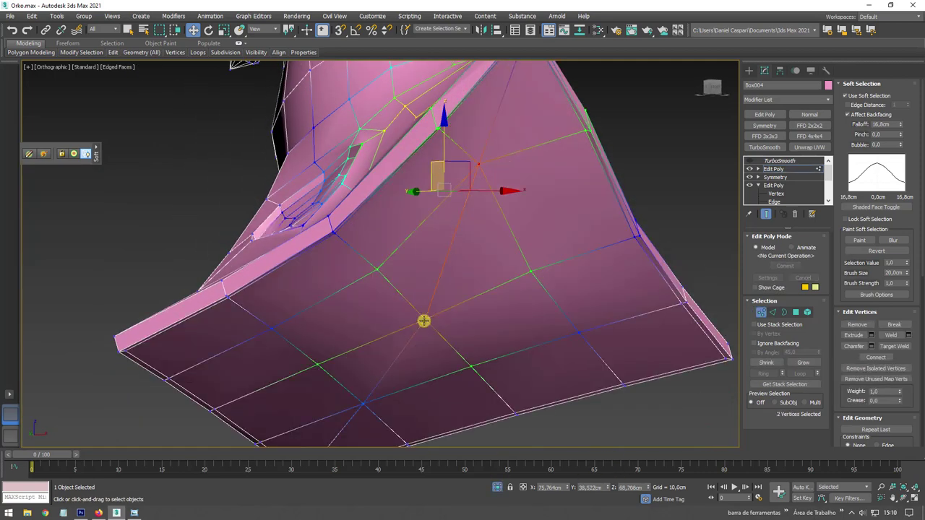
middle_click_drag(416, 285, 431, 188, "alt")
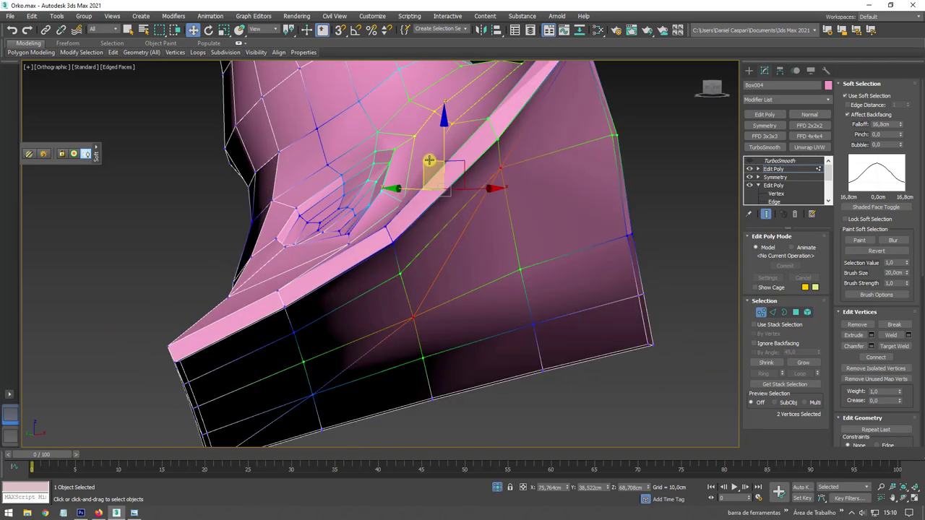
left_click_drag(429, 160, 408, 153)
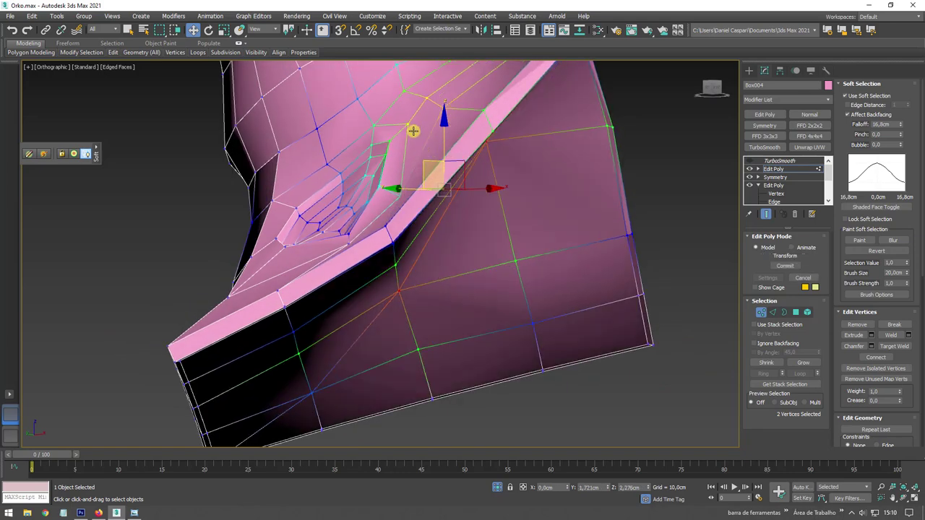
- Toggle isolation of the hat to check the brim against the whole character
left_click(490, 485)
middle_click_drag(513, 372, 512, 383, "alt")
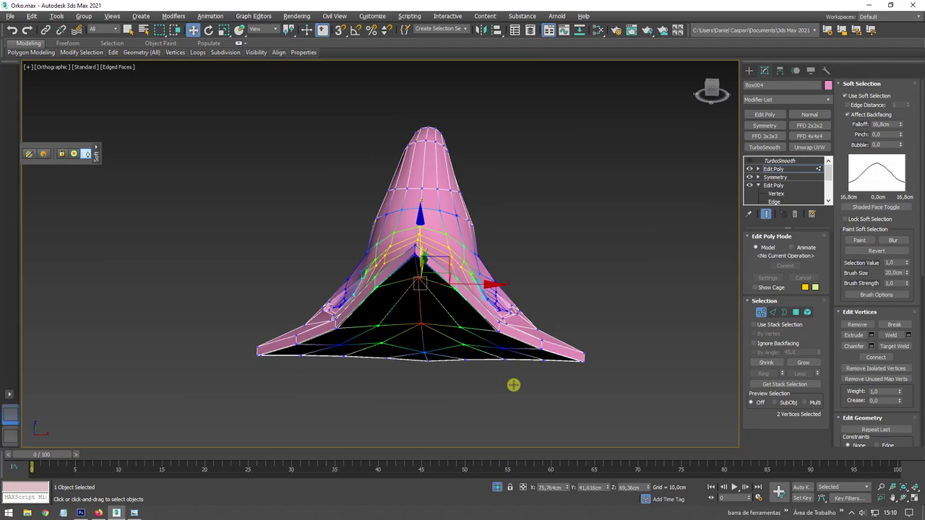
left_click(495, 485)
left_click(495, 485)
left_click(497, 486)
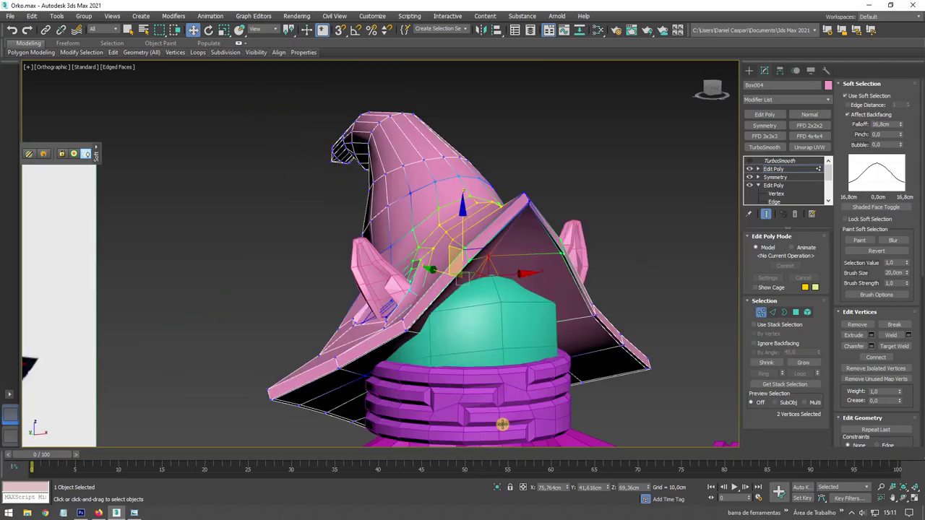
mouse_move(502, 424)
middle_mouse_down("alt")
mouse_move(483, 309)
mouse_move(405, 310)
mouse_move(433, 303)
middle_mouse_up("alt")
scroll(482, 308, "up", 2)
scroll(404, 310, "down", 3)
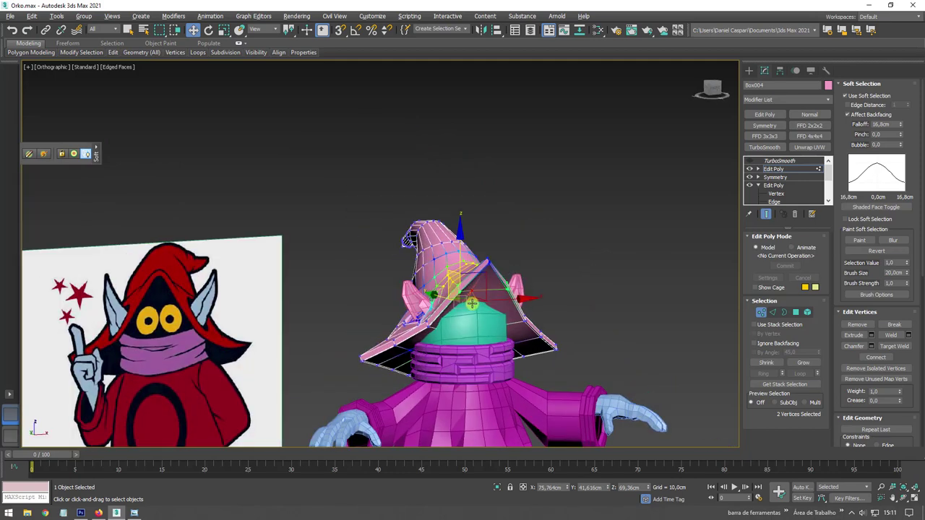
scroll(469, 293, "up", 2)
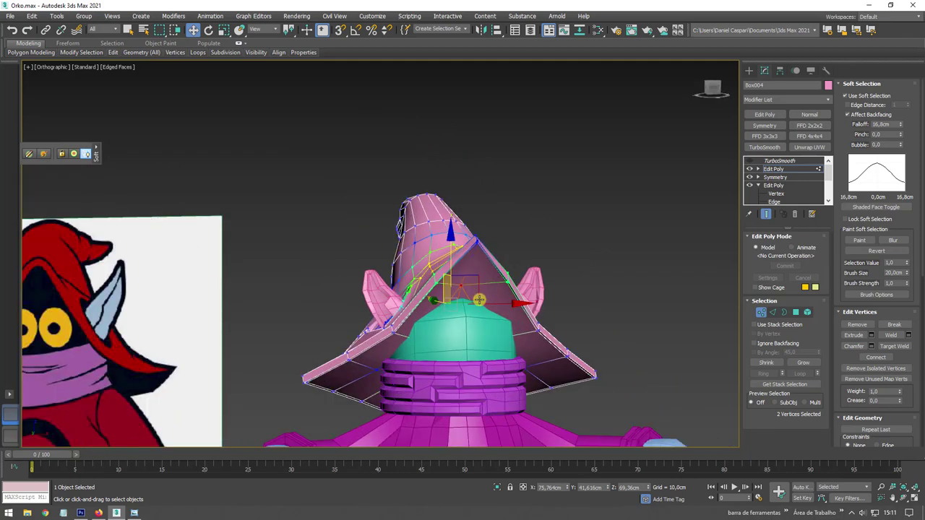
middle_click_drag(482, 307, 641, 244, "alt")
left_click(772, 168)
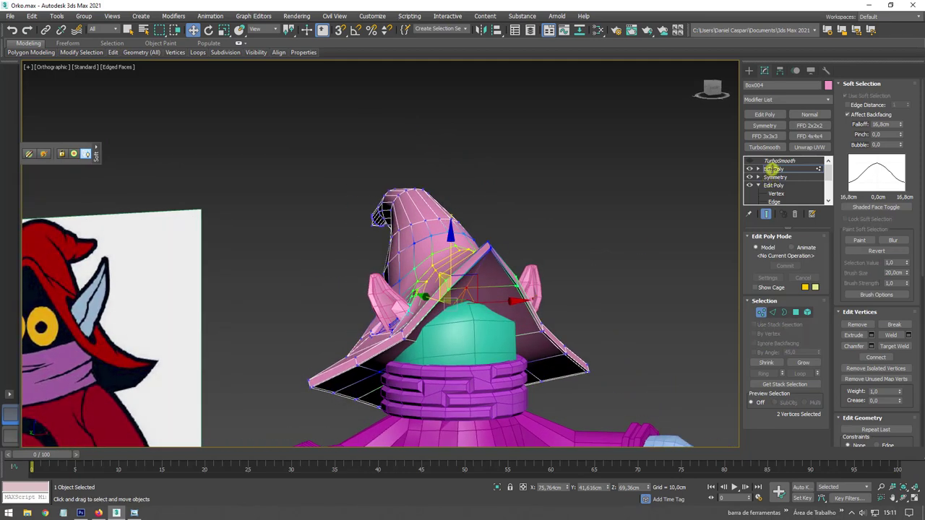
middle_click_drag(543, 264, 438, 279, "alt")
scroll(438, 279, "up", 2)
- Turn off Soft Selection and drag vertex 167, the brim's front peak, down on Z
left_click(761, 312)
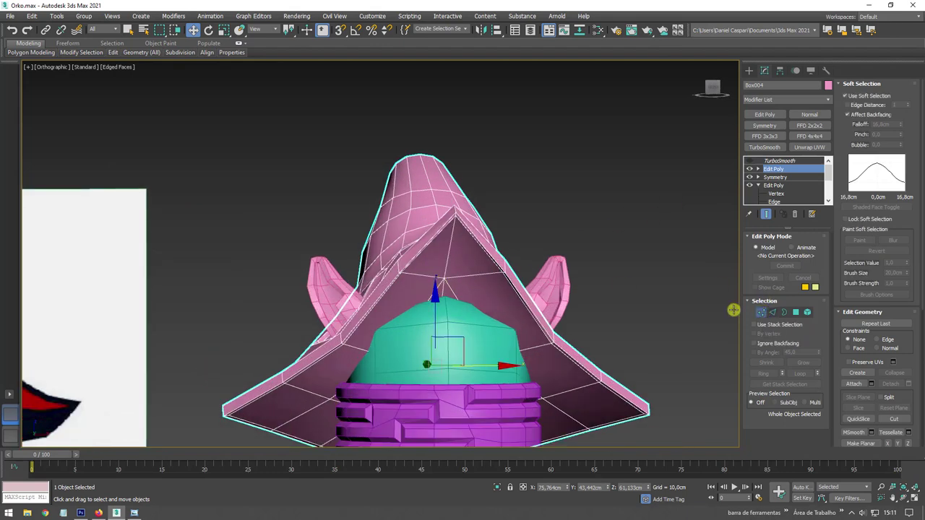
left_click(844, 95)
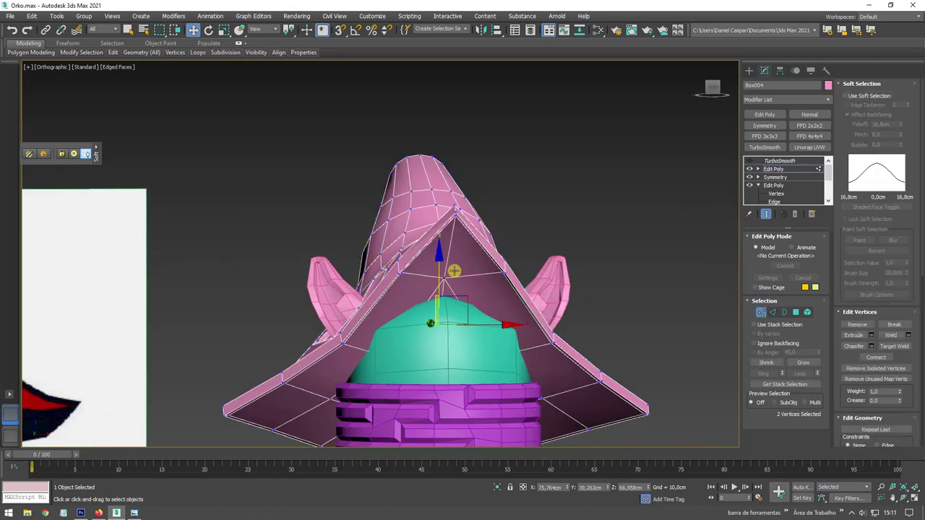
mouse_move(453, 271)
middle_mouse_down("alt")
mouse_move(469, 281)
mouse_move(455, 278)
middle_mouse_up("alt")
left_click(455, 277)
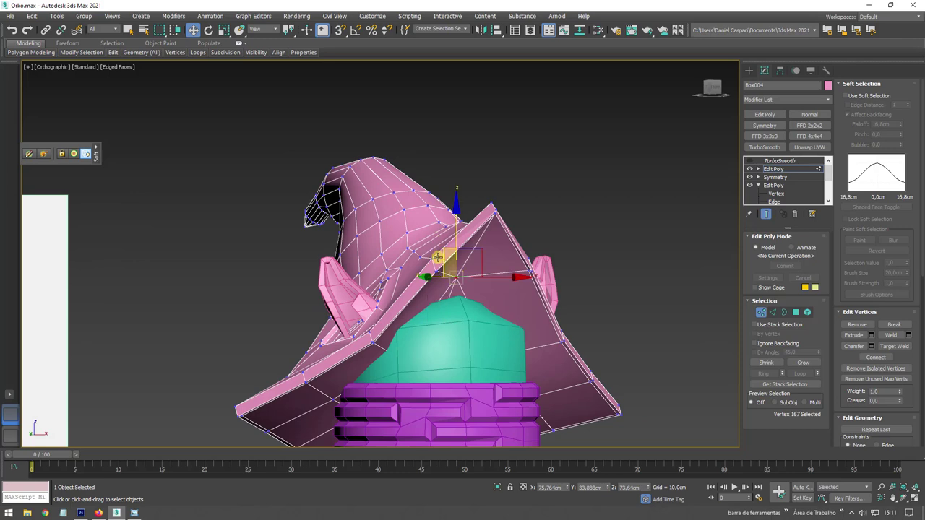
left_click_drag(448, 250, 453, 274)
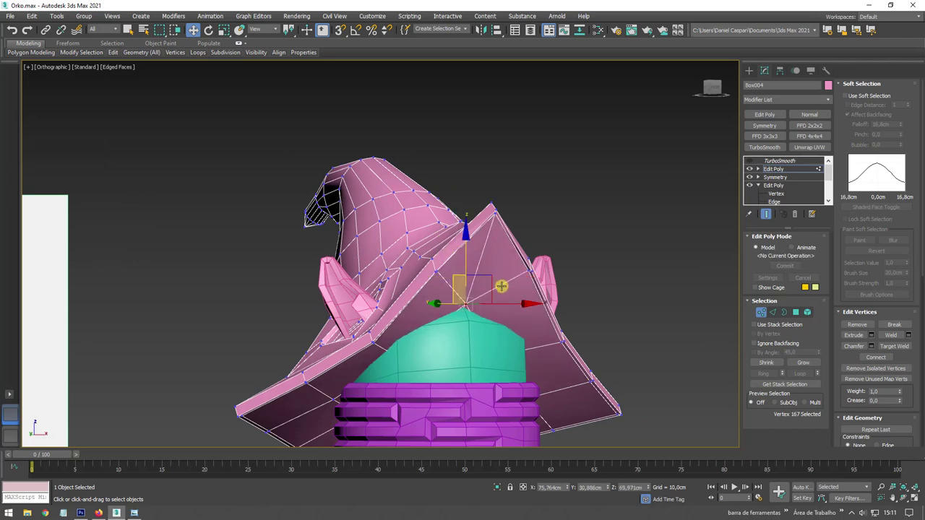
middle_click_drag(457, 274, 495, 287, "alt")
- Compare the hat's brim against the Orko reference image
scroll(496, 287, "up", 1)
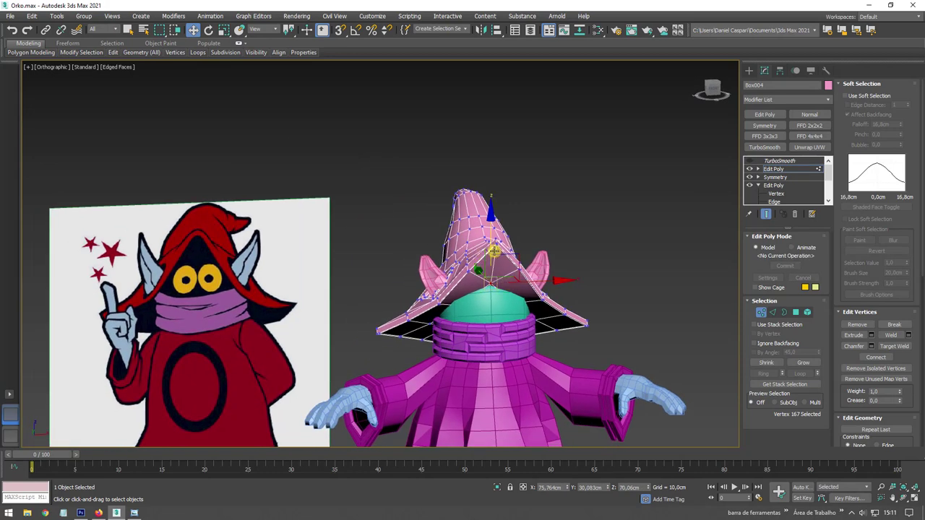
scroll(492, 251, "up", 3)
scroll(227, 258, "down", 2)
middle_click_drag(227, 258, 424, 234)
scroll(335, 248, "up", 3)
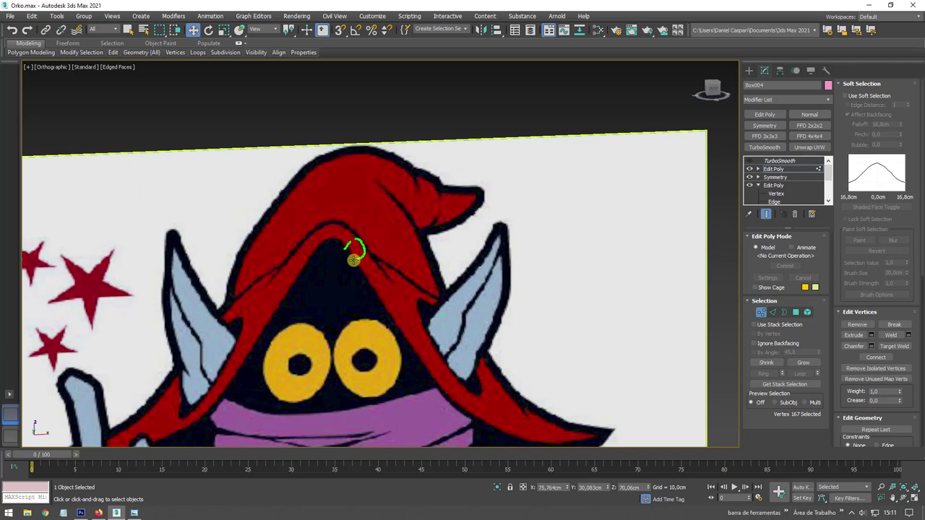
scroll(362, 259, "down", 4)
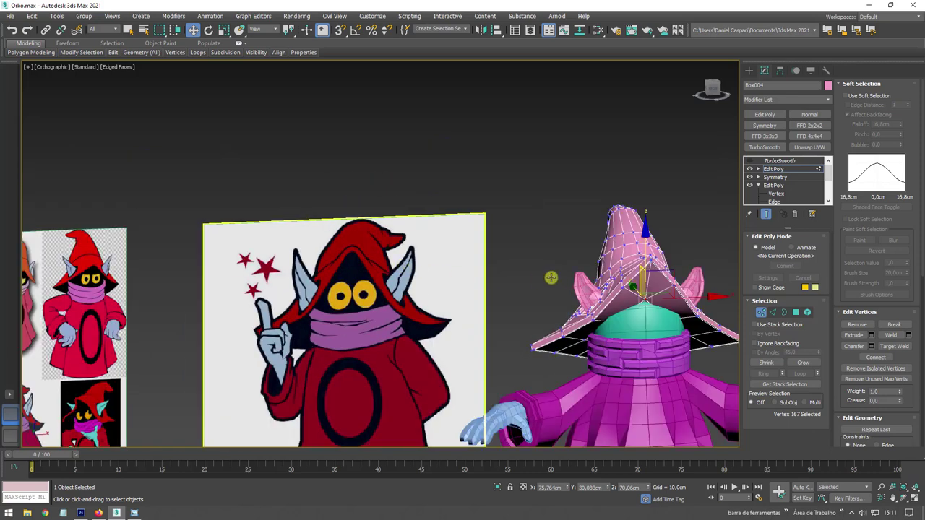
middle_click_drag(552, 274, 419, 271)
scroll(537, 261, "up", 4)
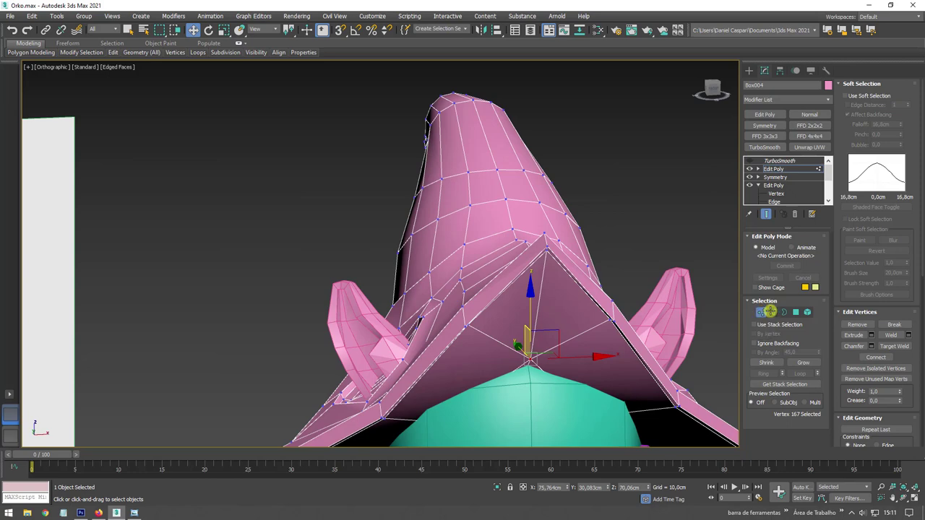
- Select the ring of edges down the hat and Connect them into a new edge loop
left_click(771, 312)
middle_click_drag(552, 247, 666, 274, "alt")
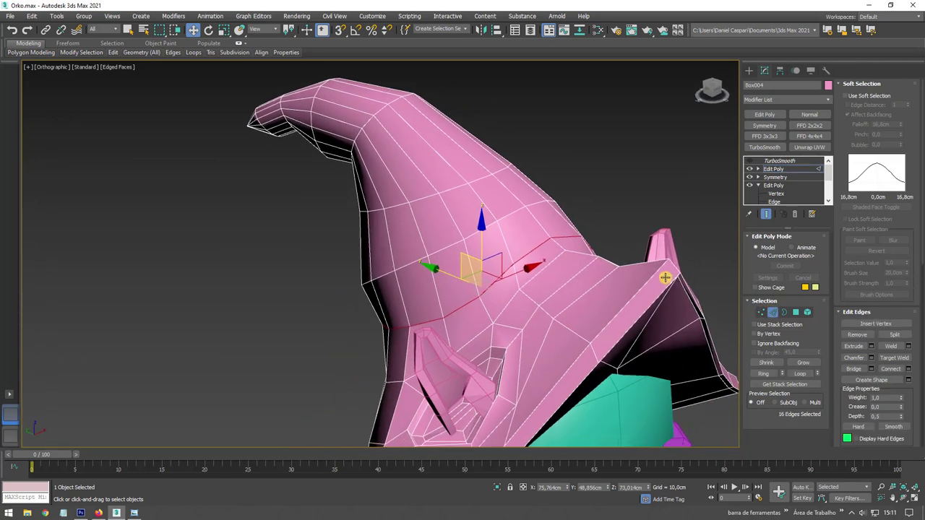
left_click(565, 324)
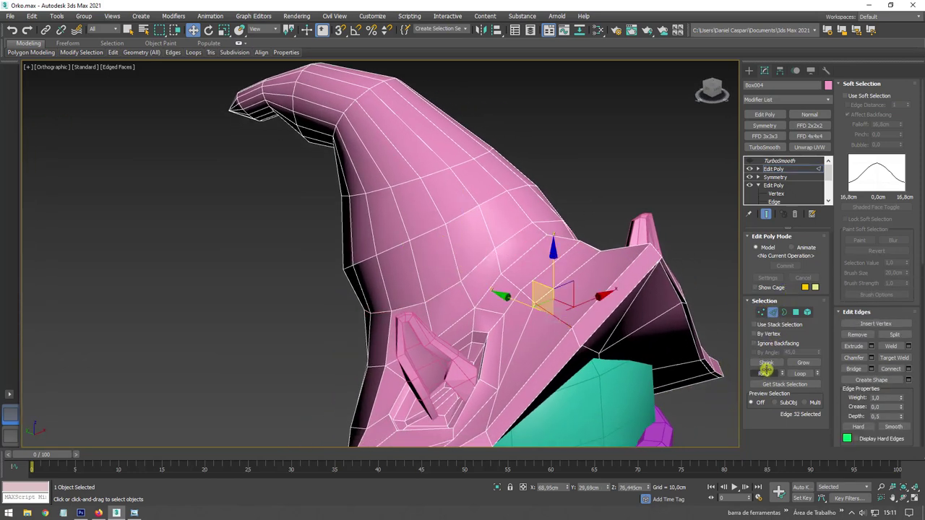
left_click(764, 372)
left_click(908, 370)
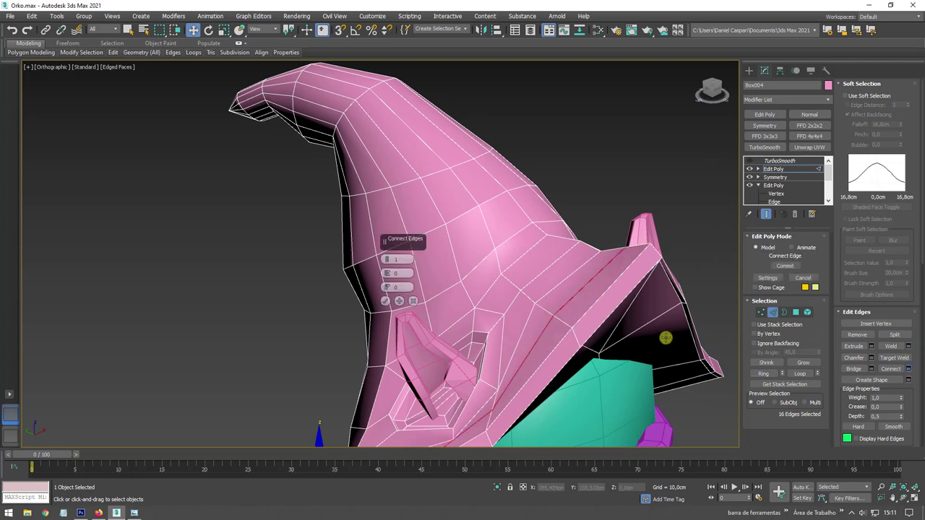
left_click(411, 301)
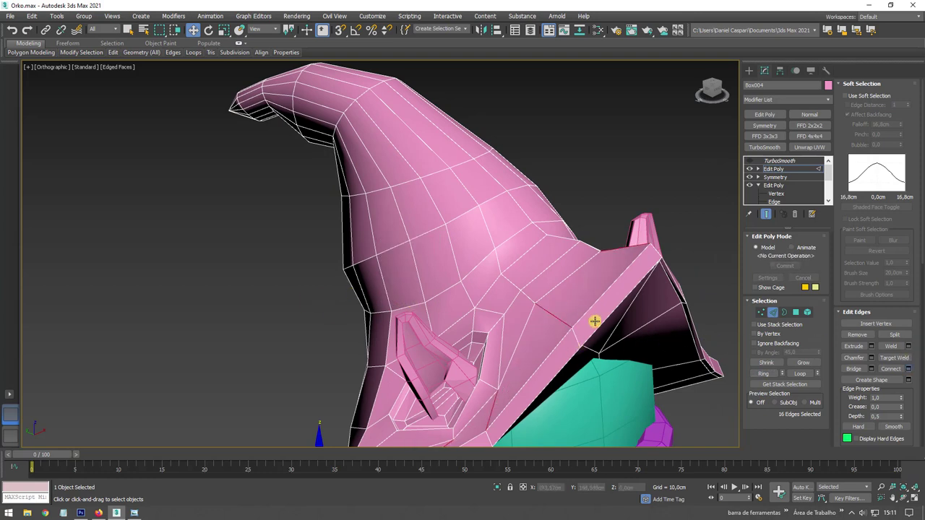
- Select the ring of brim edges and convert it into the 16 rim polygons
left_click(576, 338)
left_click(763, 371)
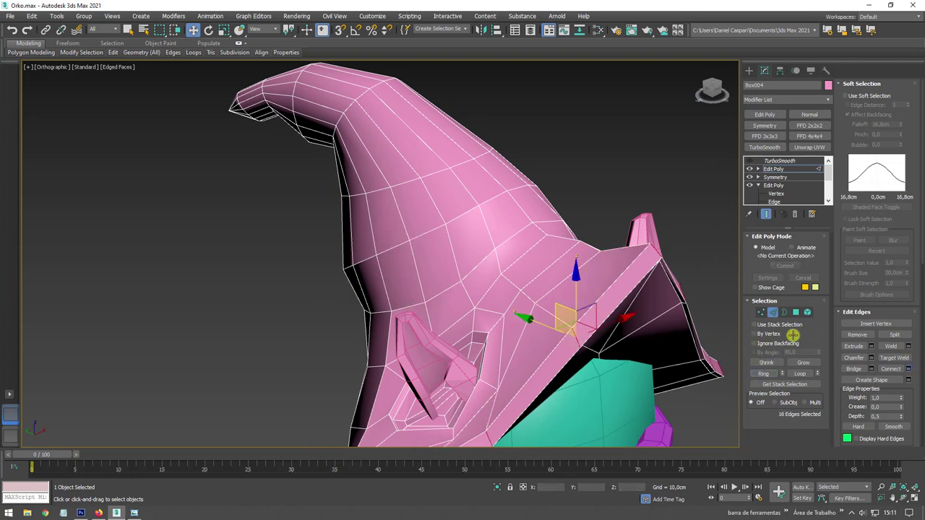
left_click(794, 312, "ctrl")
mouse_move(727, 304)
middle_mouse_down("alt")
mouse_move(605, 263)
mouse_move(599, 277)
mouse_move(526, 237)
mouse_move(547, 279)
mouse_move(632, 289)
mouse_move(611, 268)
mouse_move(712, 259)
middle_mouse_up("alt")
- Extrude the brim's rim polygons with a raised height and confirm
left_click(871, 335)
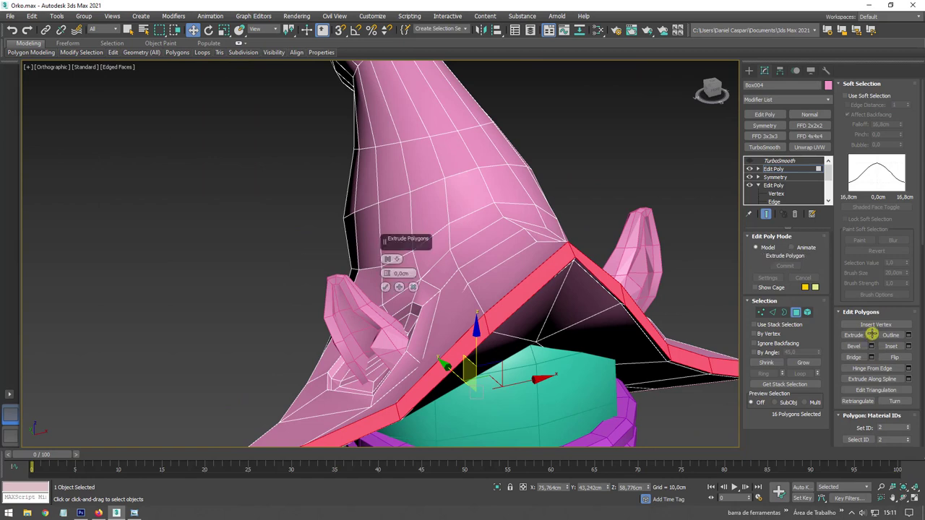
left_click_drag(386, 273, 389, 261)
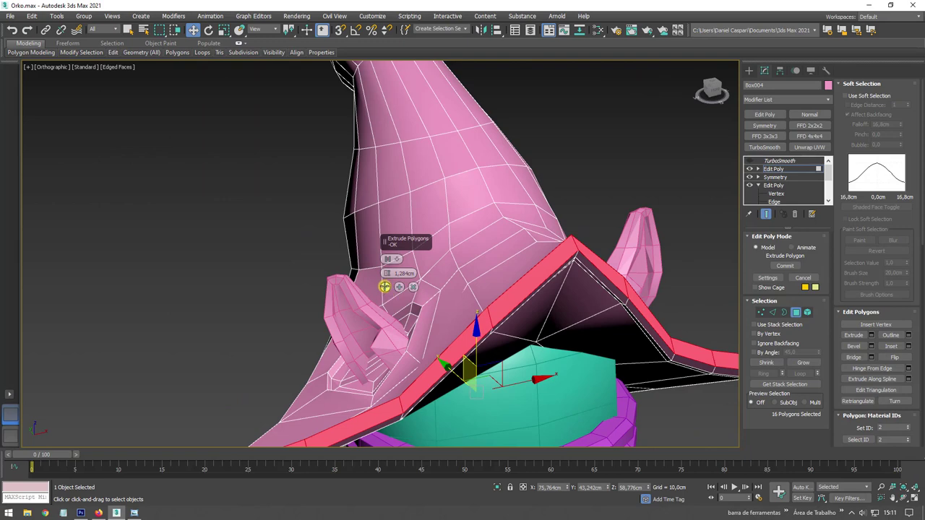
left_click(385, 287)
mouse_move(404, 286)
middle_mouse_down("alt")
mouse_move(611, 281)
mouse_move(661, 201)
mouse_move(631, 270)
mouse_move(622, 242)
middle_mouse_up("alt")
scroll(622, 243, "up", 3)
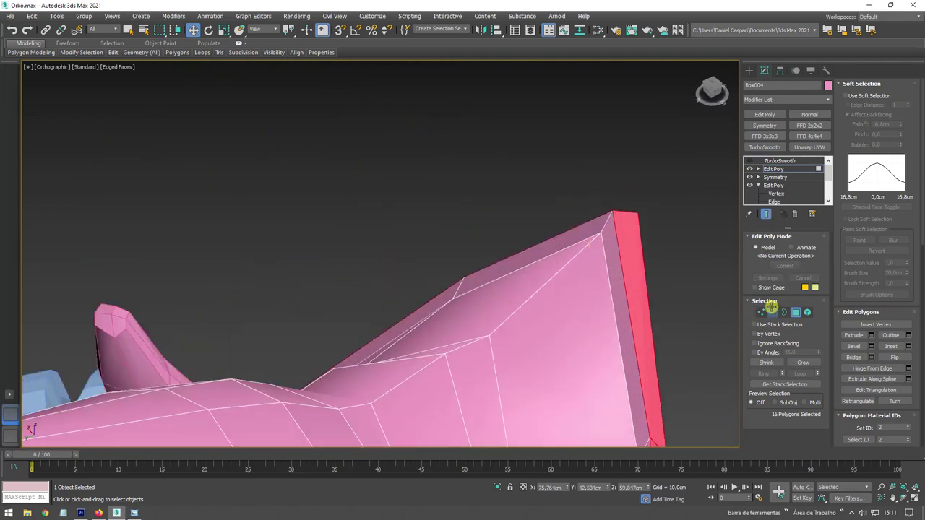
- Reselect the brim polygon ring and extrude it again with a small negative height
left_click(772, 311)
left_click(607, 219)
left_click(764, 373)
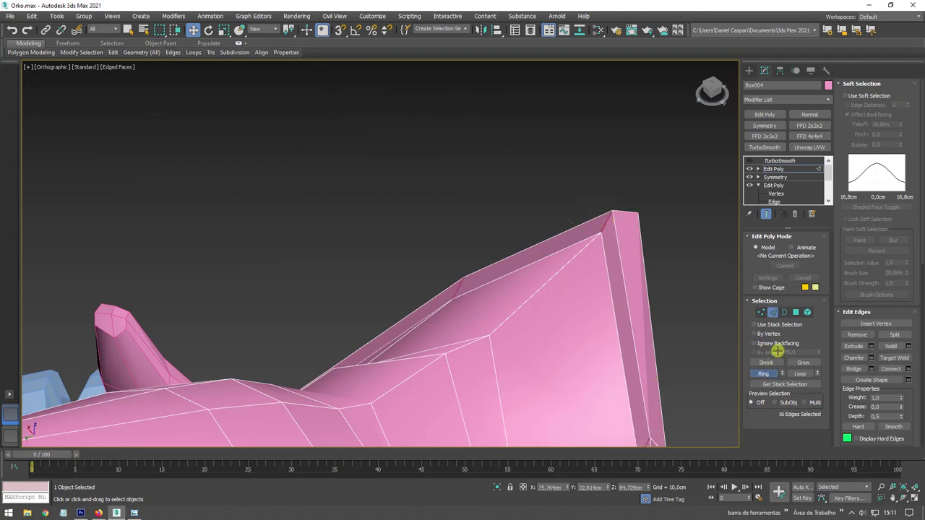
left_click(796, 311, "ctrl")
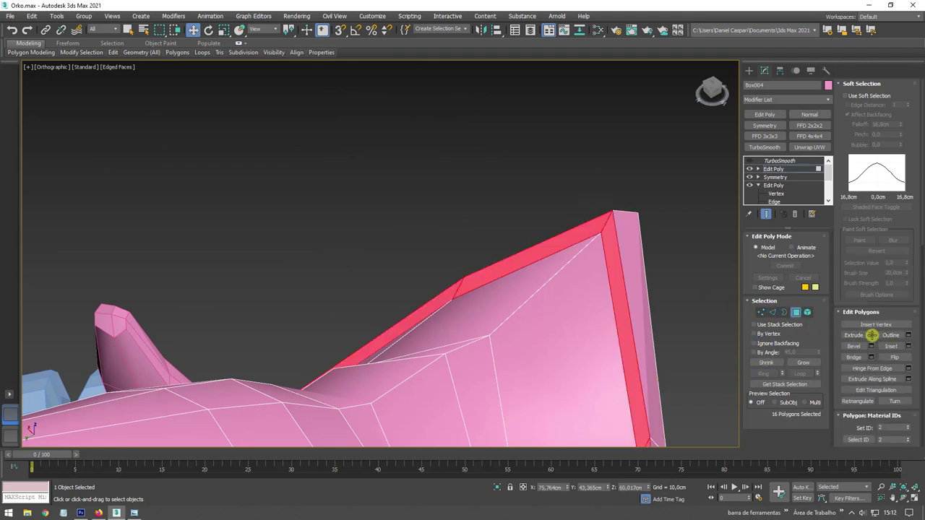
left_click(872, 335)
left_click_drag(387, 273, 395, 269)
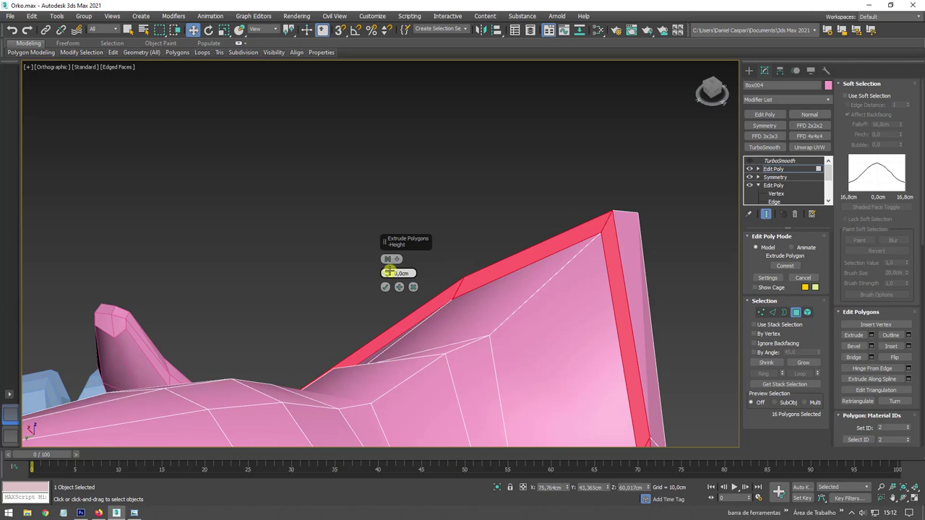
left_click(386, 287)
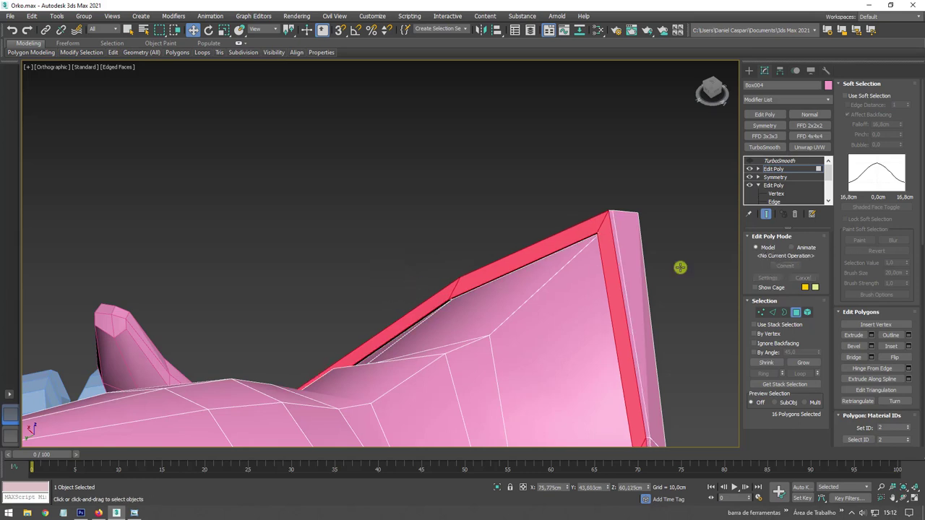
- Select the edge loop running around the brim
left_click(775, 309)
double_click(622, 263)
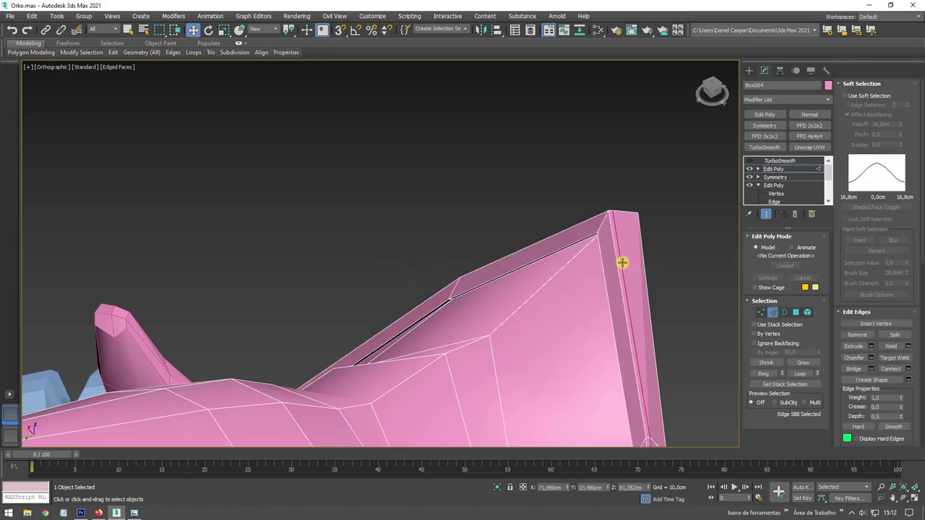
middle_click_drag(622, 263, 642, 291, "alt")
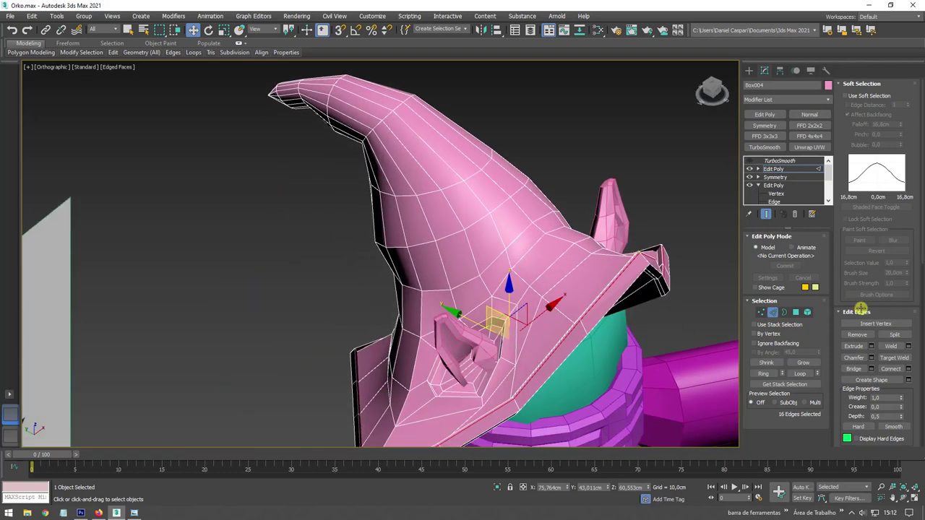
- Move the brim edge loop outward along the X axis
scroll(913, 333, "down", 5)
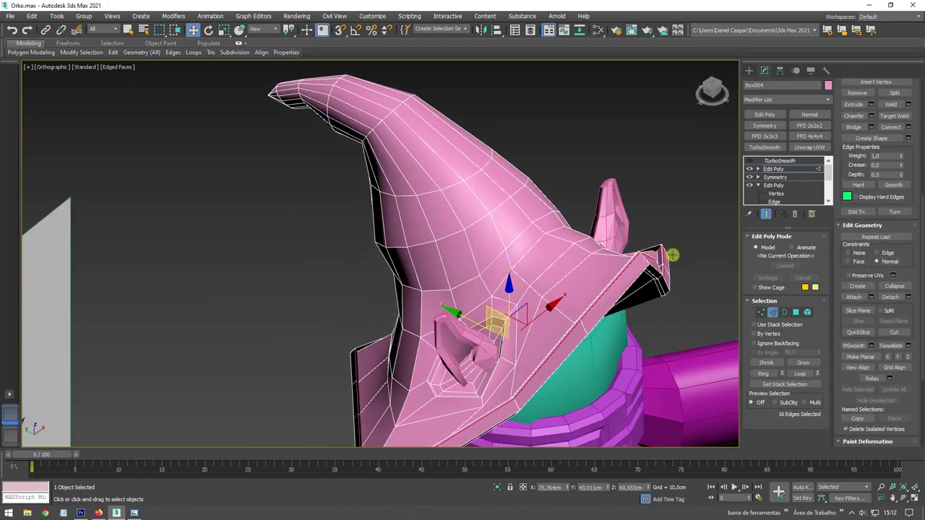
scroll(672, 254, "up", 3)
middle_click_drag(549, 320, 495, 351, "alt")
left_click_drag(495, 351, 501, 355)
mouse_move(531, 349)
middle_mouse_down("alt")
mouse_move(551, 337)
mouse_move(527, 293)
mouse_move(821, 158)
middle_mouse_up("alt")
- Enable TurboSmooth and view the smoothed hat in Front view beside the reference
left_click(773, 160)
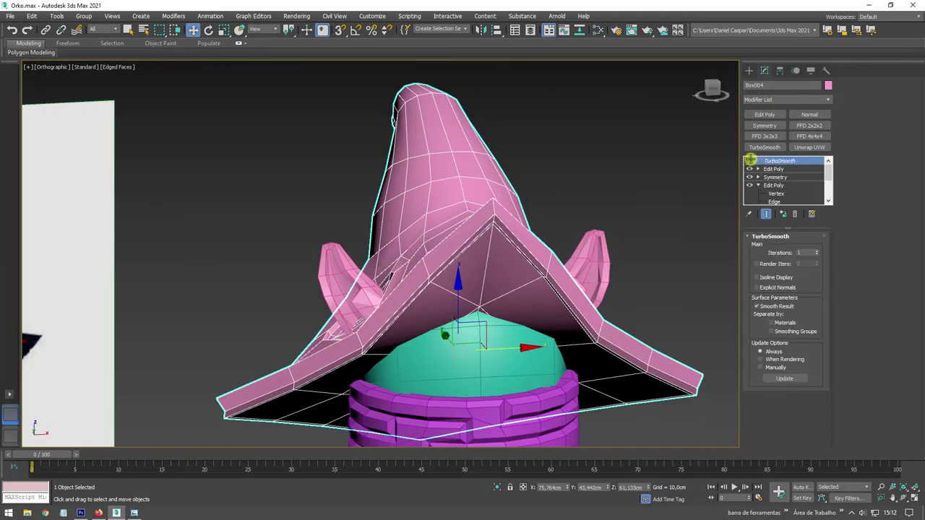
left_click(749, 160)
mouse_move(520, 252)
middle_mouse_down("alt")
mouse_move(555, 273)
mouse_move(607, 239)
mouse_move(654, 256)
mouse_move(540, 248)
middle_mouse_up("alt")
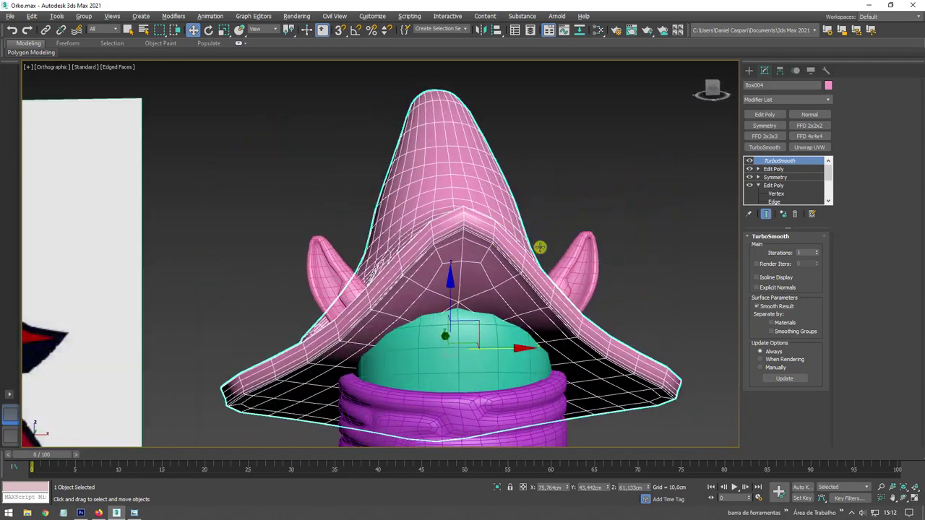
key("f")
scroll(534, 250, "down", 3)
scroll(559, 151, "up", 5)
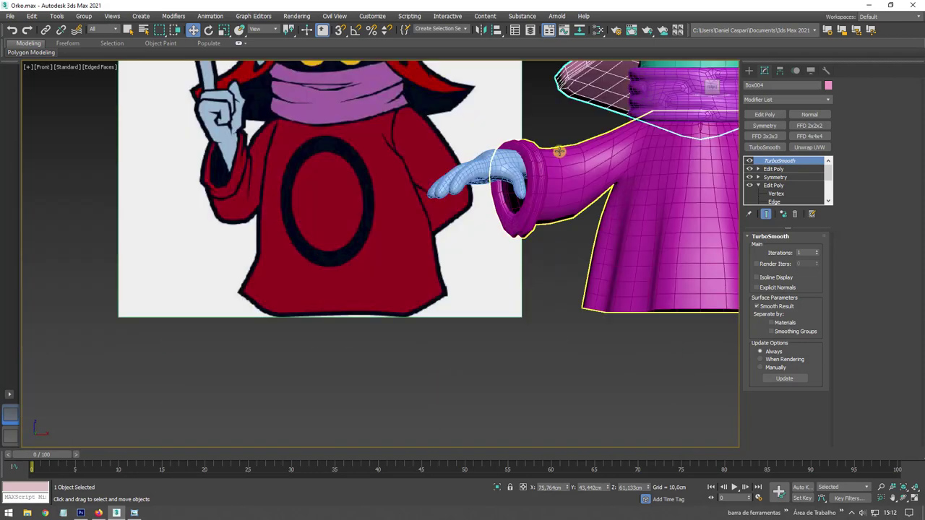
middle_click_drag(558, 151, 411, 328)
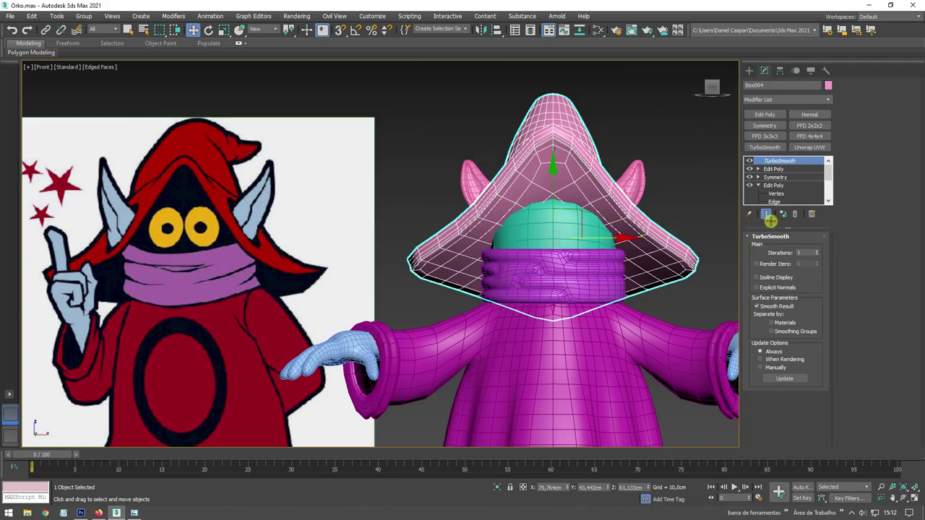
mouse_move(554, 153)
middle_mouse_down("alt")
mouse_move(533, 227)
mouse_move(476, 244)
middle_mouse_up("alt")
scroll(530, 226, "up", 3)
scroll(477, 244, "down", 4)
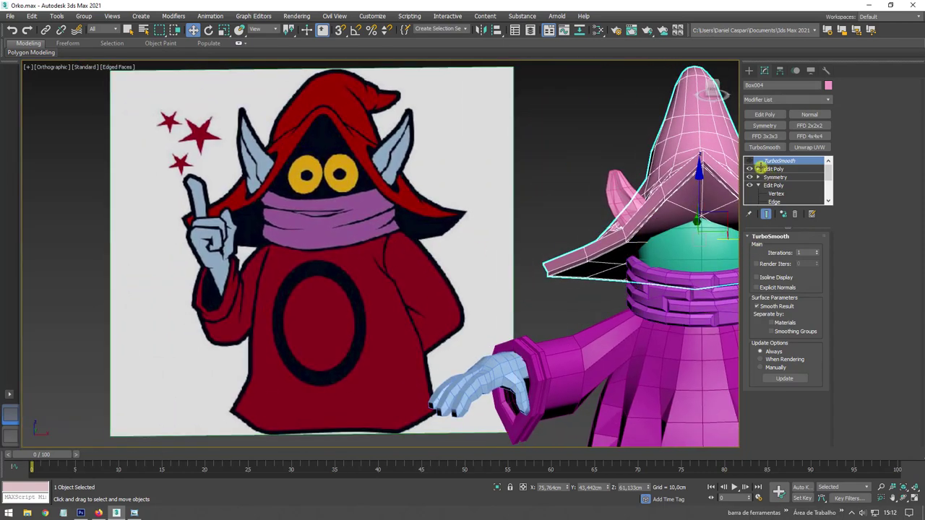
- Select the hat brim vertices at Edit Poly vertex level
left_click(758, 169)
left_click(768, 176)
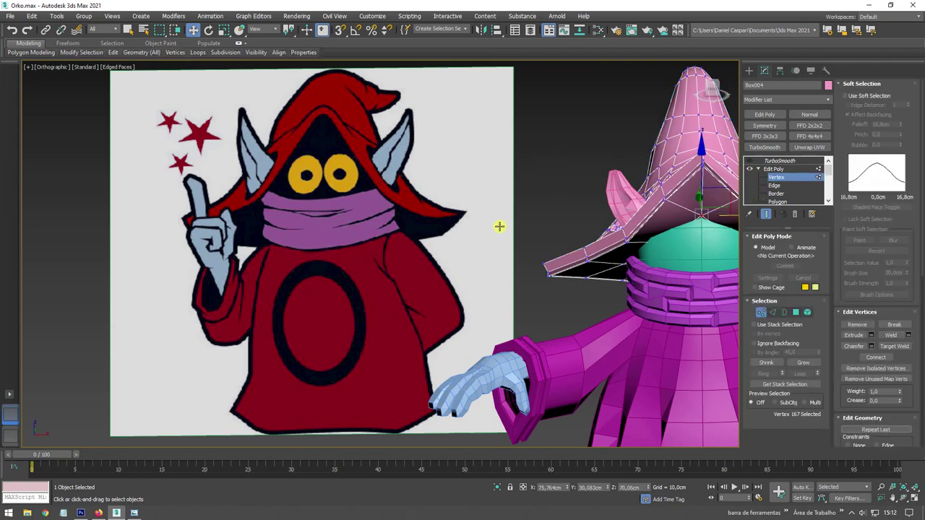
left_click_drag(547, 271, 535, 237)
scroll(550, 272, "up", 3)
left_click(814, 279)
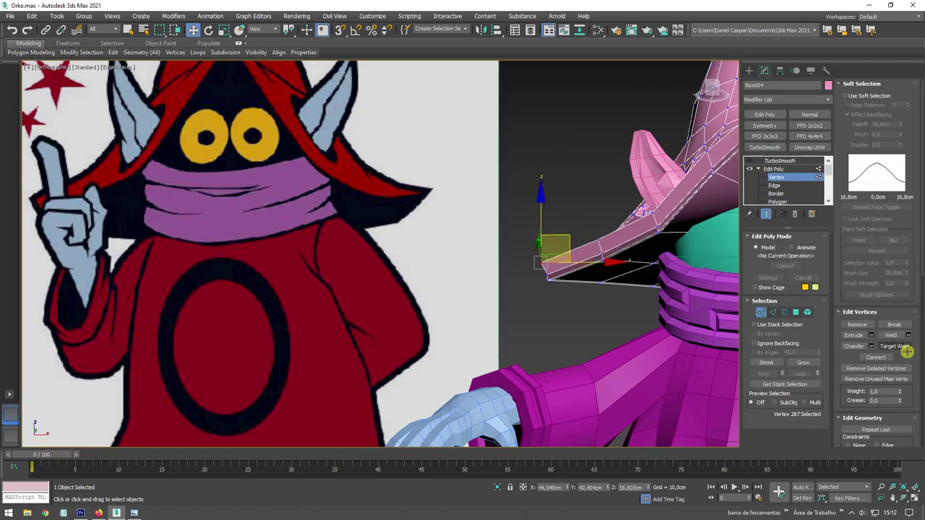
scroll(906, 351, "down", 3)
scroll(888, 288, "down", 2)
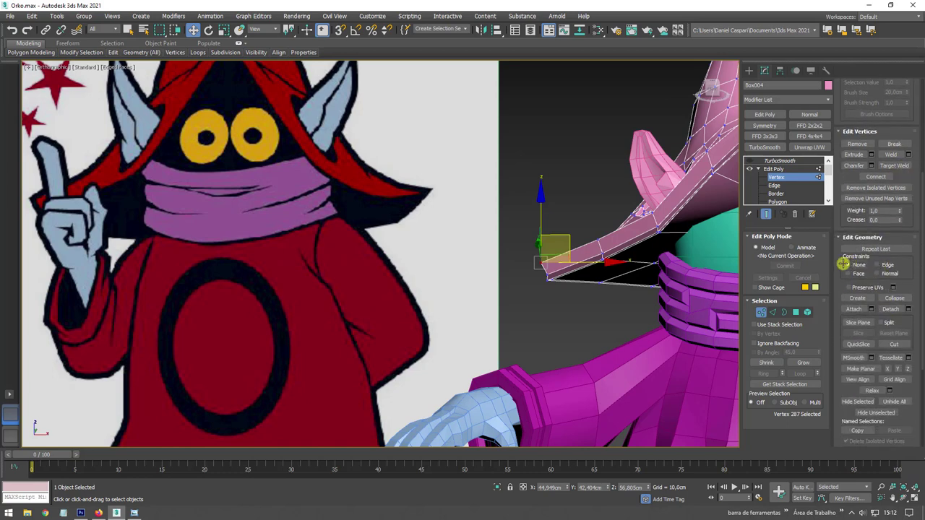
middle_click_drag(557, 222, 568, 234, "alt")
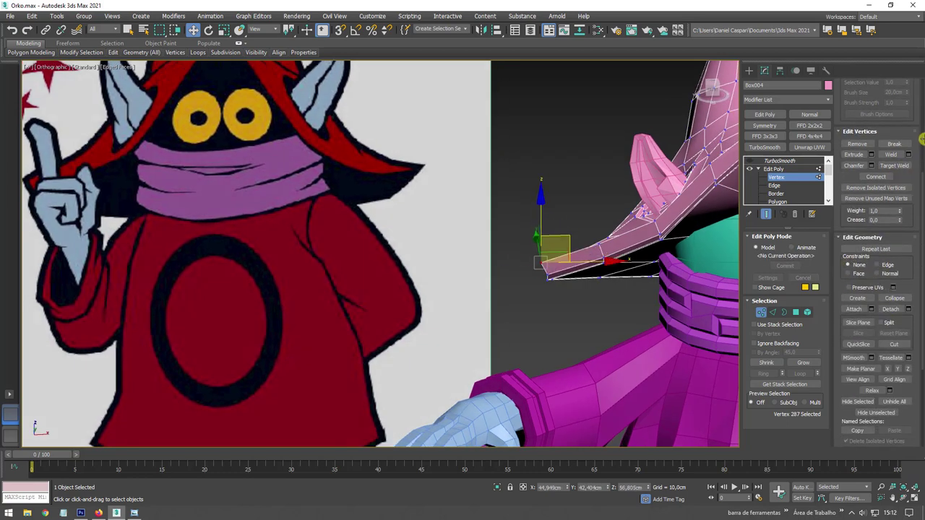
scroll(837, 112, "up", 5)
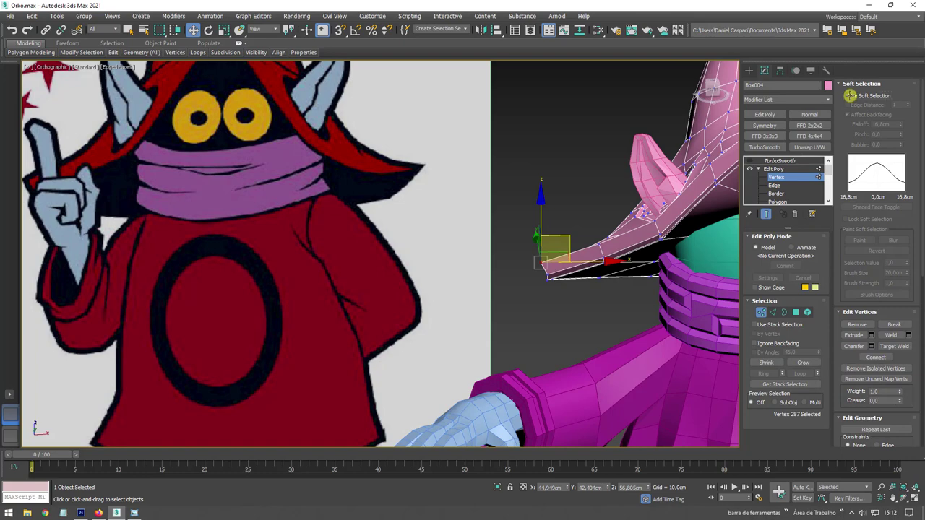
- With soft selection at about 21 cm falloff, pull out, squash and tilt the brim corner
left_click(849, 96)
left_click_drag(901, 123, 901, 141)
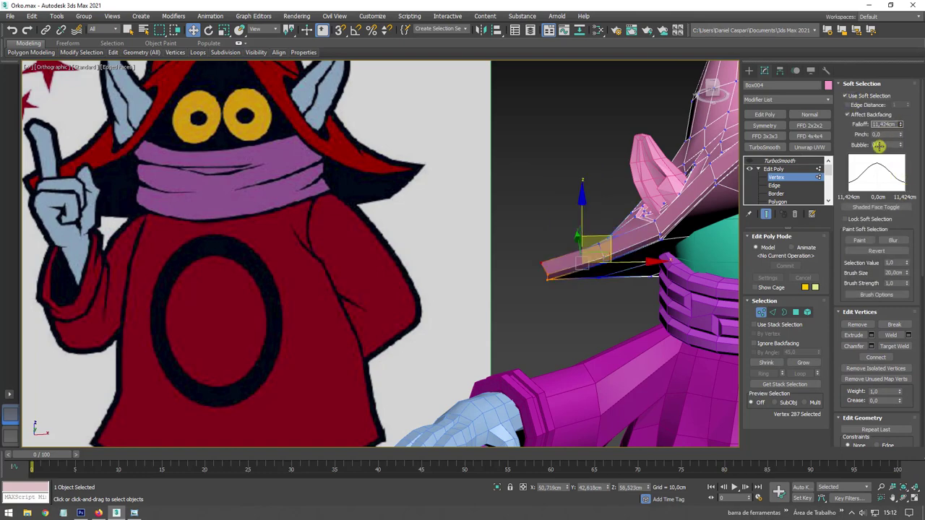
key("f")
scroll(585, 235, "down", 3)
scroll(585, 235, "down", 4)
scroll(536, 229, "up", 4)
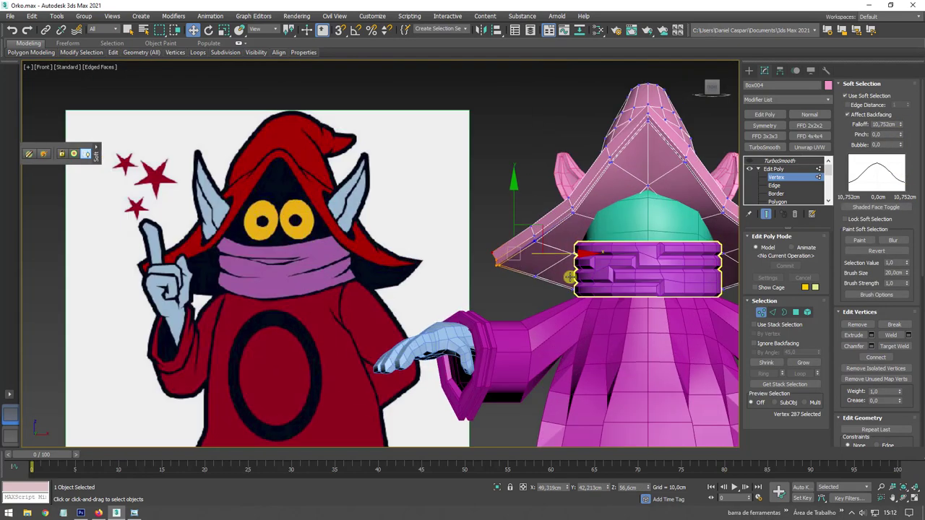
left_click_drag(537, 228, 535, 229)
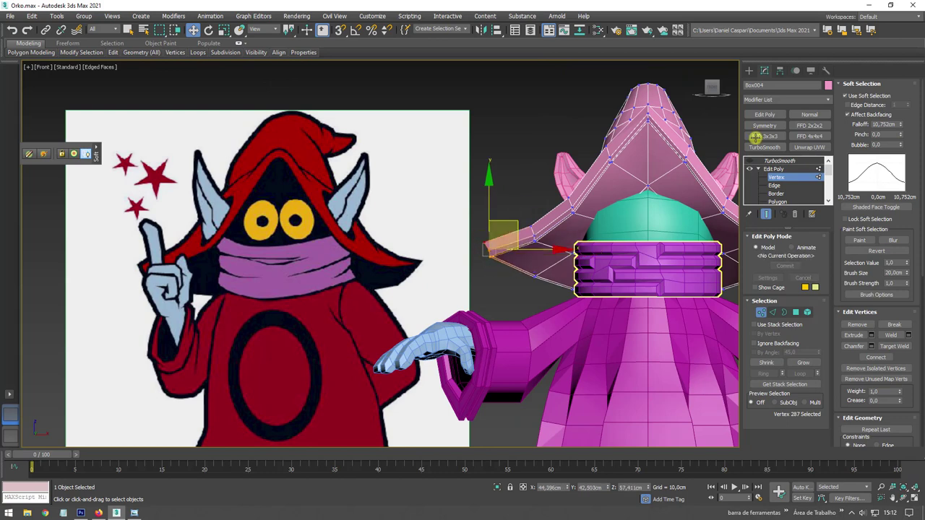
left_click_drag(901, 124, 894, 78)
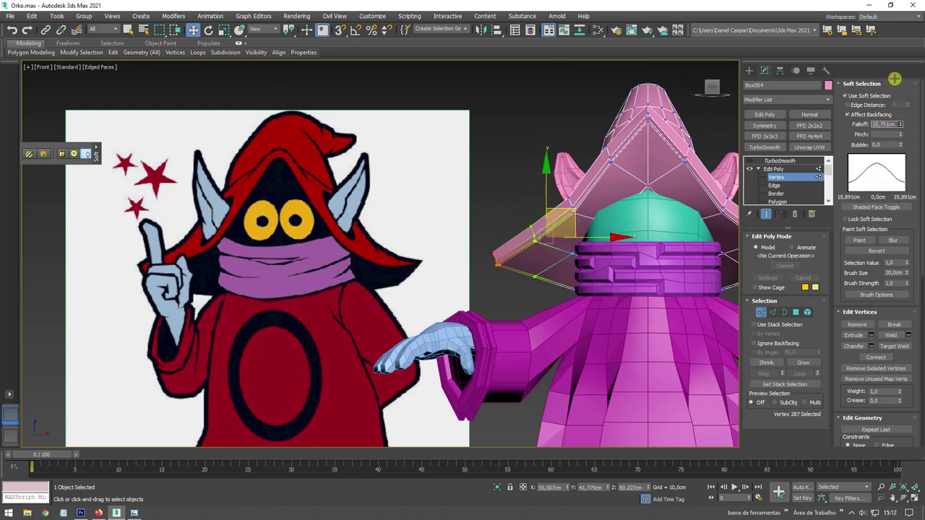
mouse_move(570, 209)
left_mouse_down()
mouse_move(559, 209)
mouse_move(583, 224)
left_mouse_up()
key("e")
key("r")
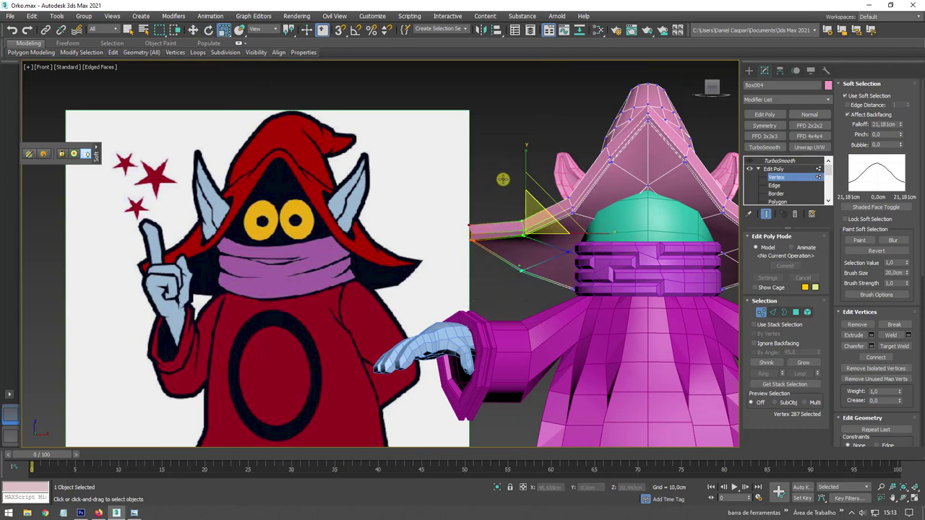
left_click_drag(529, 151, 525, 216)
key("e")
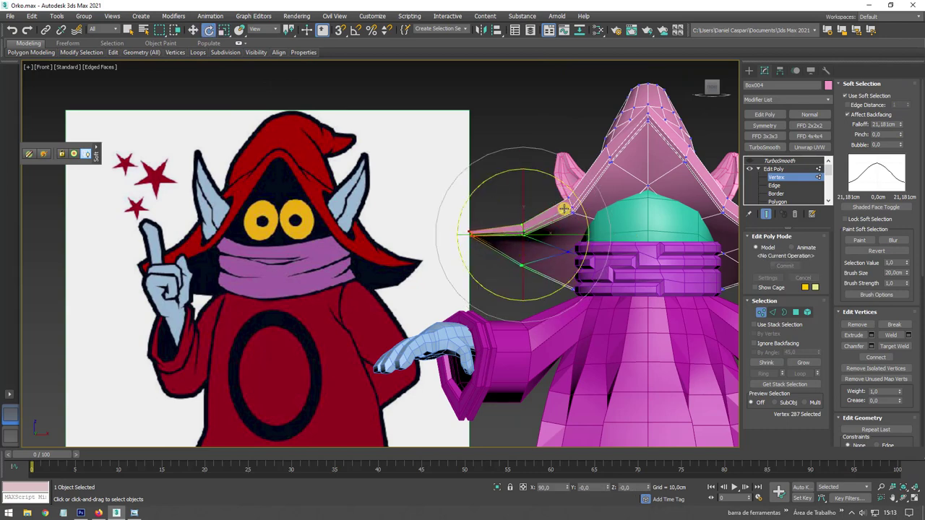
left_click_drag(525, 202, 527, 210)
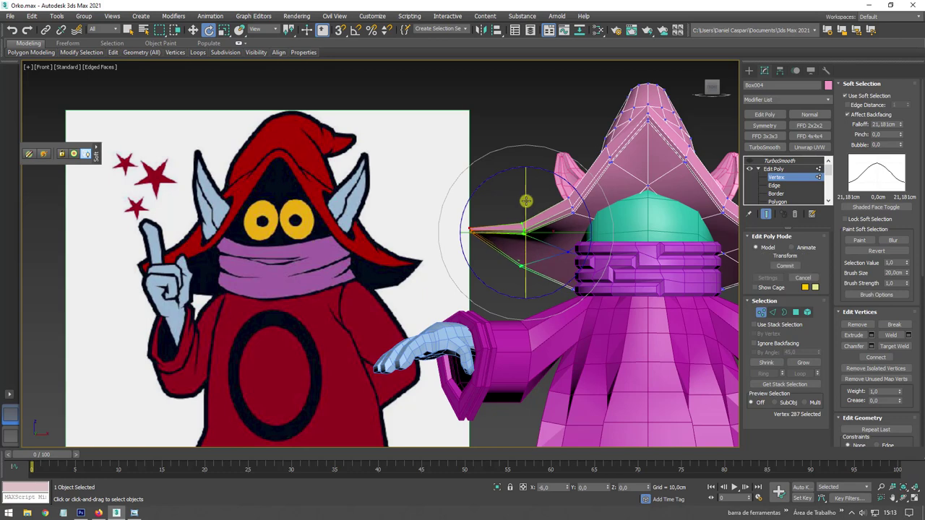
- Reselect the left brim tip vertices, pull them down with soft selection, then exit vertex level
left_click(850, 95)
scroll(516, 239, "down", 2)
middle_click_drag(568, 232, 503, 232)
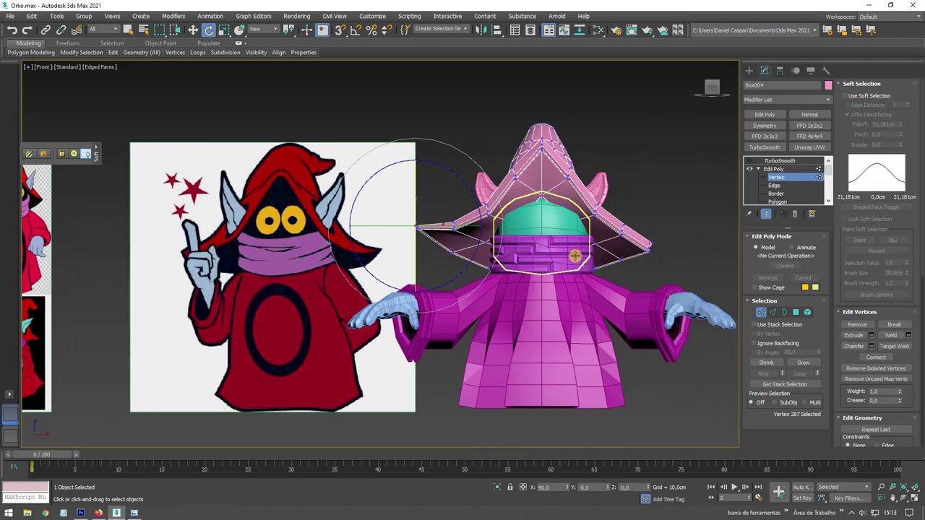
scroll(461, 272, "up", 2)
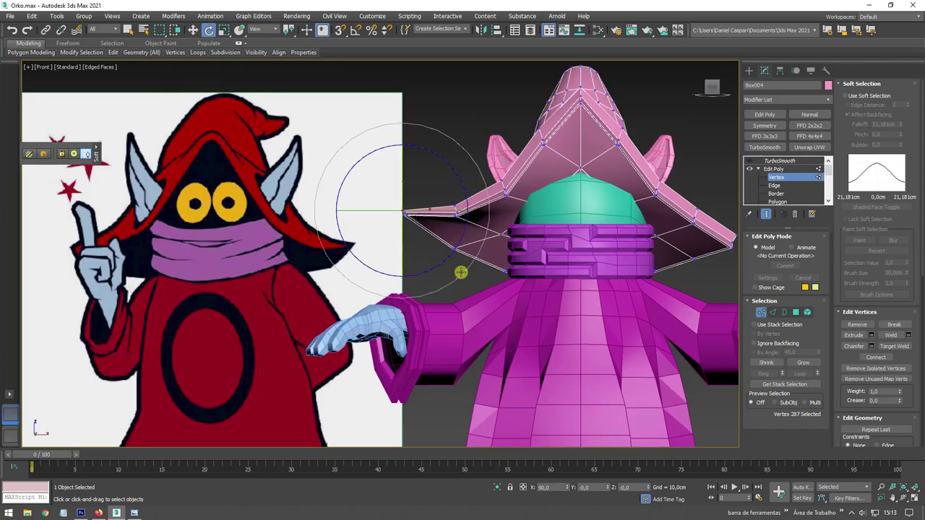
left_click(439, 236, "ctrl")
left_click(455, 284)
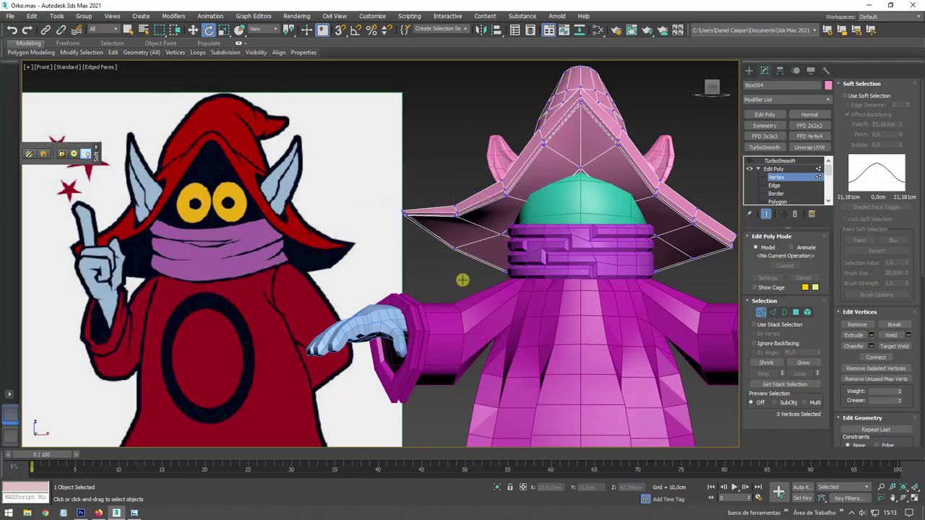
mouse_move(462, 280)
left_mouse_down()
mouse_move(410, 216)
mouse_move(416, 231)
left_mouse_up()
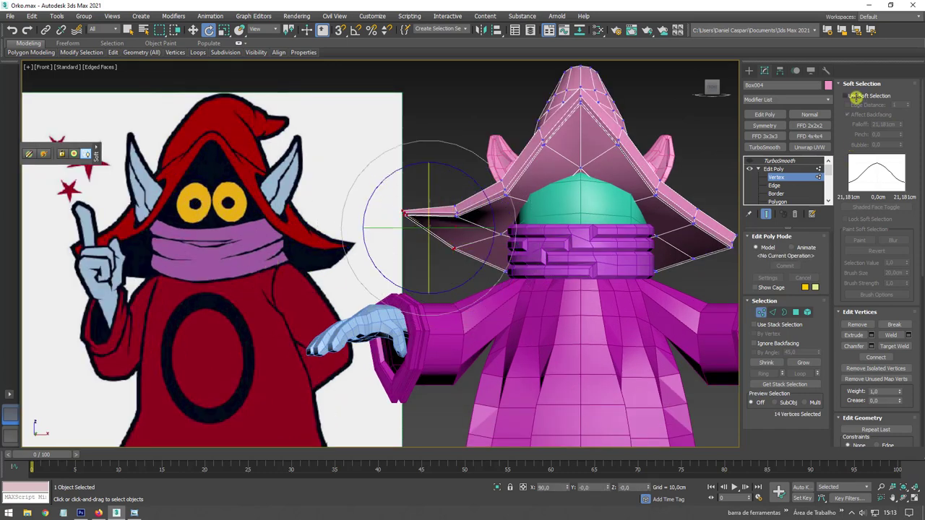
left_click(856, 97)
key("w")
left_click_drag(484, 176, 482, 203)
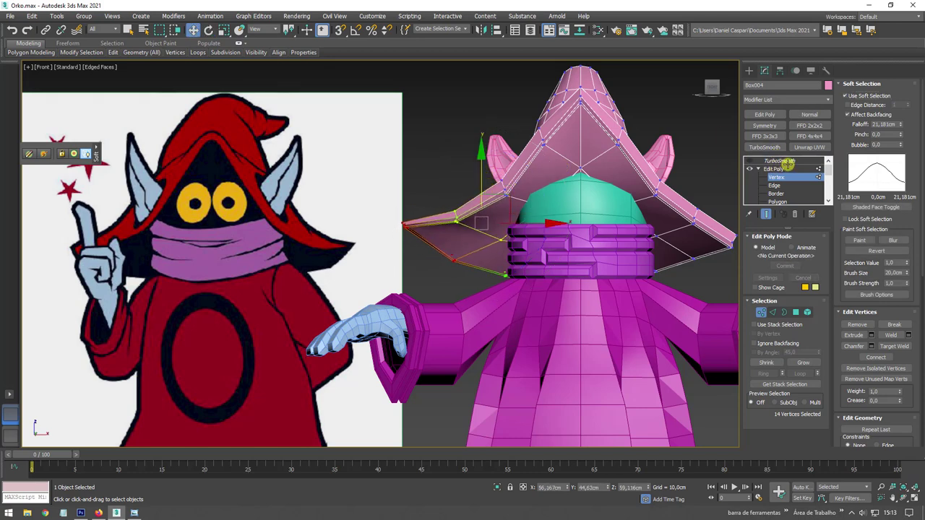
left_click(857, 96)
left_click(756, 169)
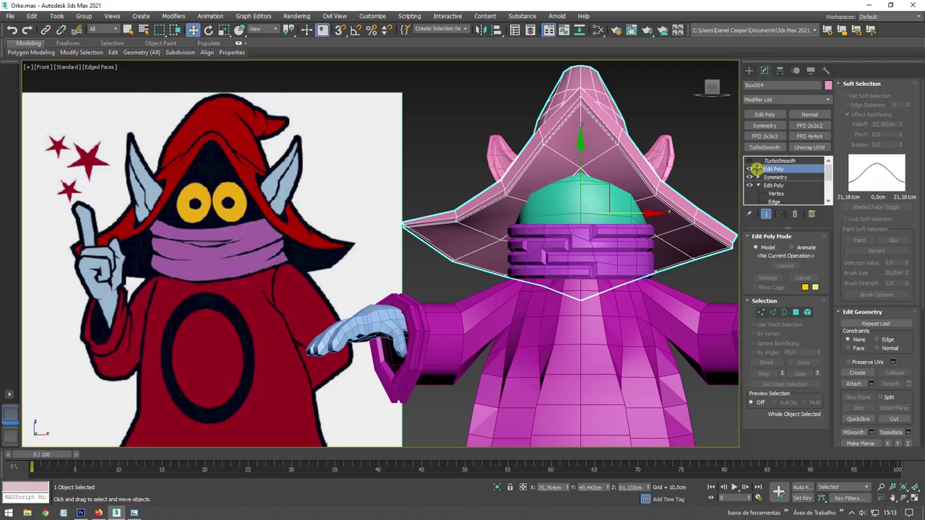
- Add a Symmetry modifier to Box004 with X-axis Flip checked, then select the collar cylinder
left_click(764, 125)
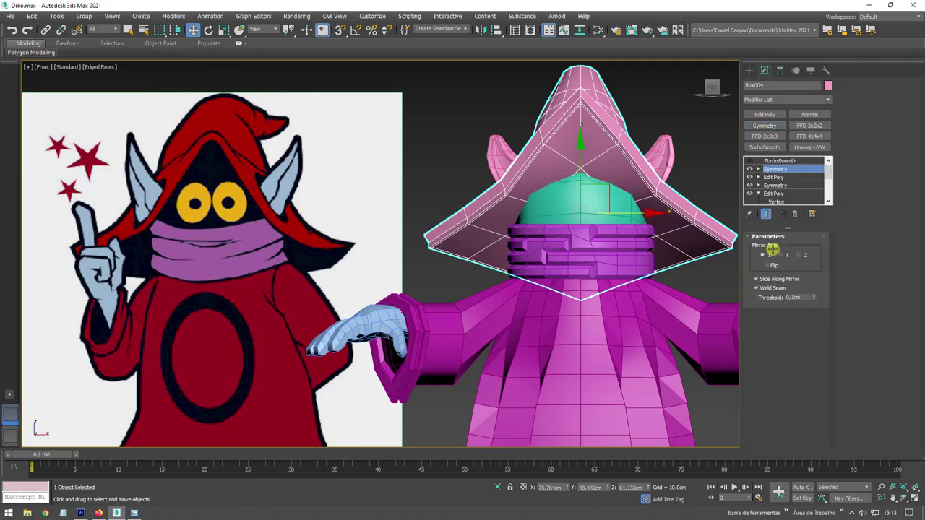
left_click(767, 265)
scroll(578, 253, "down", 3)
scroll(596, 251, "up", 2)
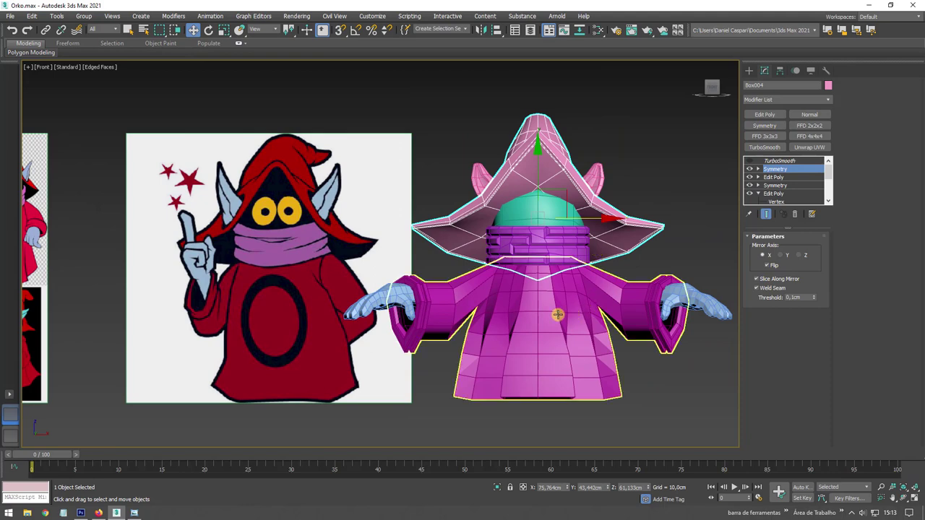
left_click(542, 262)
scroll(505, 263, "up", 2)
- Choose the Freeform Paint Deform Shift brush on Cylinder001's Edit Poly
scroll(503, 263, "up", 2)
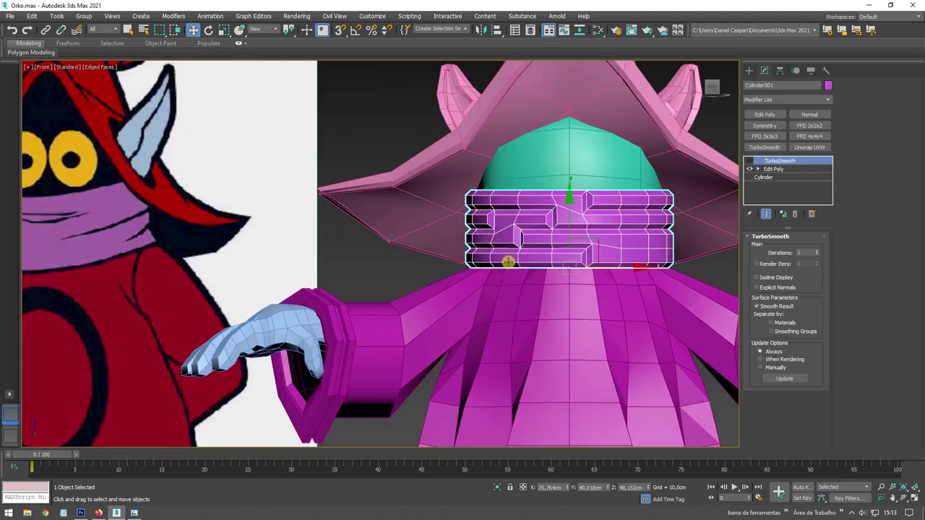
scroll(504, 262, "down", 2)
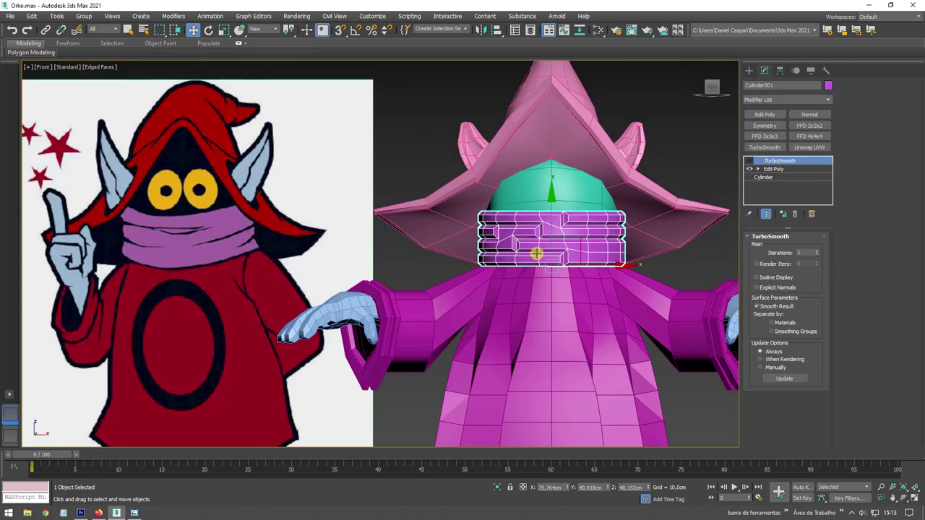
left_click(66, 43)
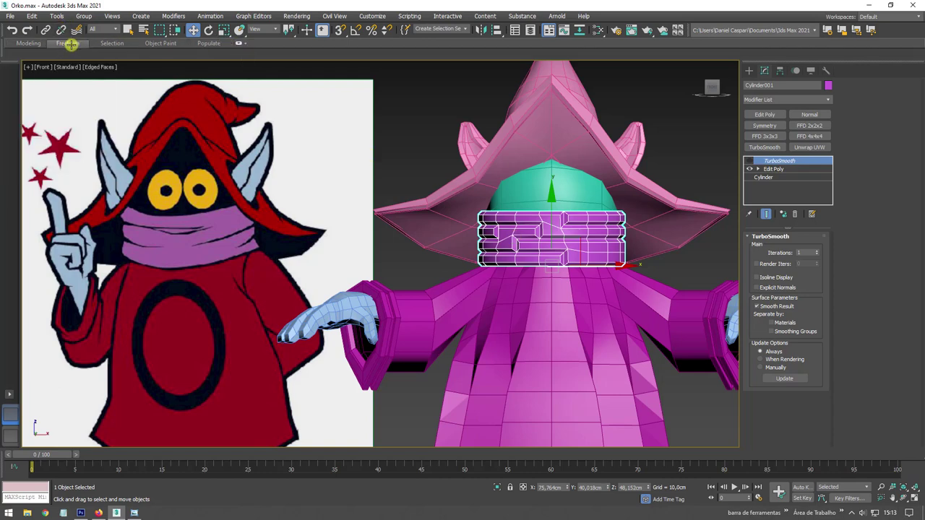
left_click(770, 169)
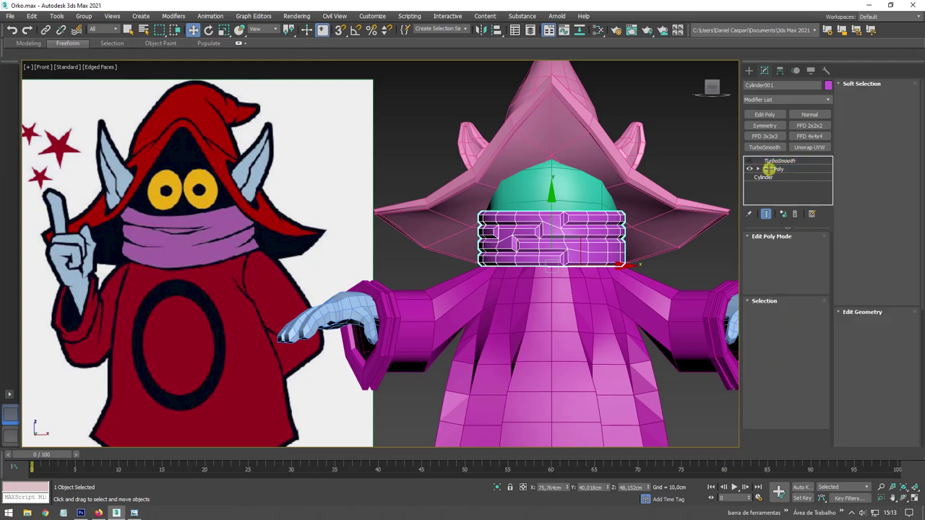
left_click(50, 53)
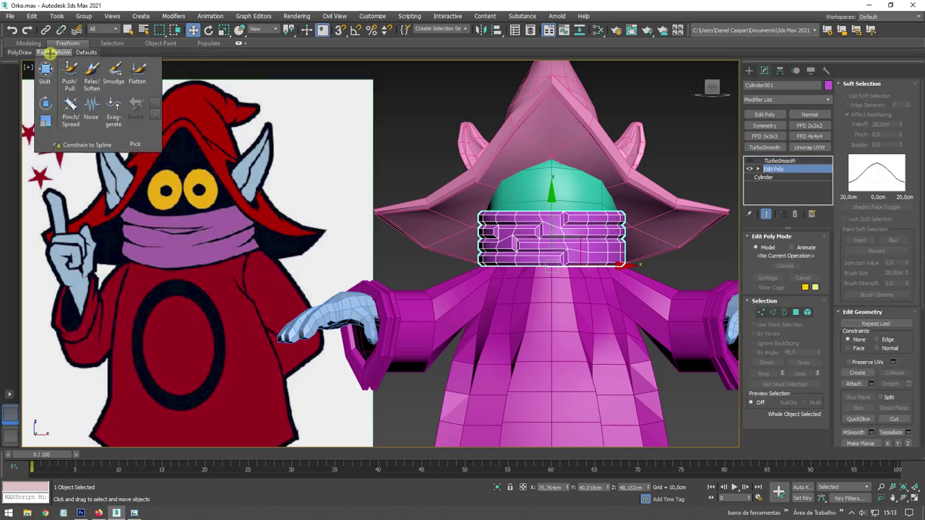
left_click(45, 70)
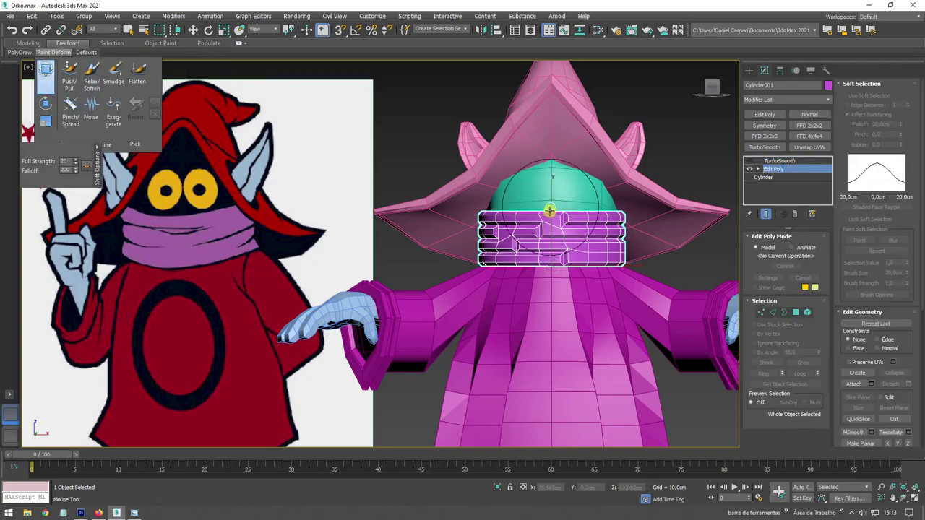
- Brush the collar rings into wavy, pinched folds, pushing the right side inward
mouse_move(551, 213)
middle_mouse_down("alt")
mouse_move(584, 252)
mouse_move(547, 263)
middle_mouse_up("alt")
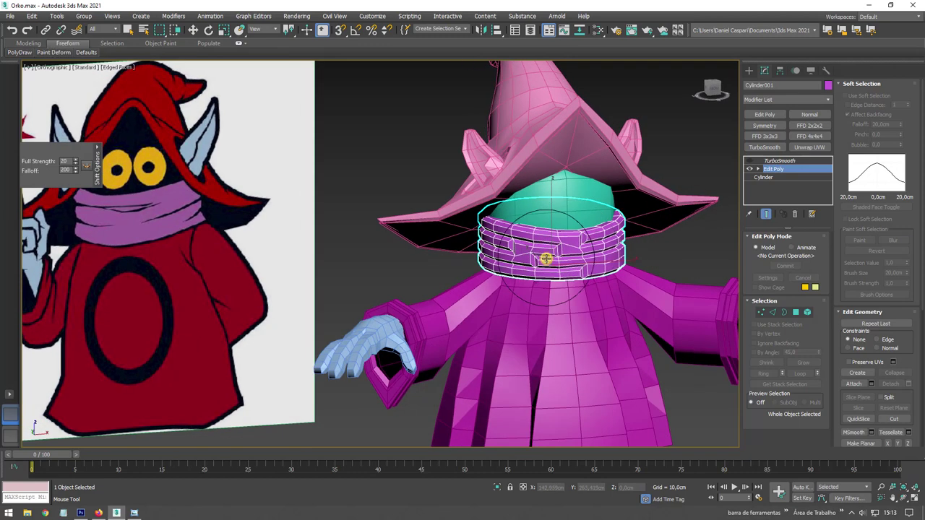
mouse_move(524, 253)
left_mouse_down()
mouse_move(481, 241)
mouse_move(584, 264)
left_mouse_up()
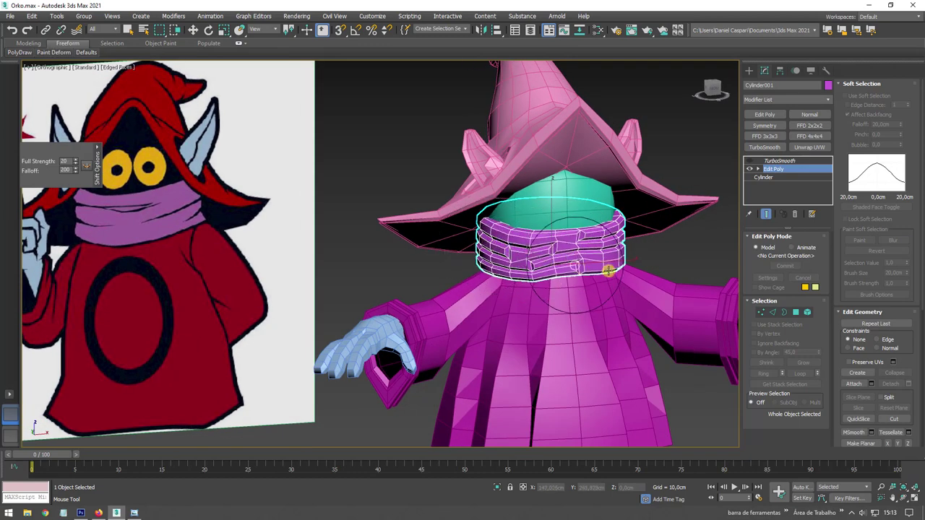
middle_click_drag(609, 268, 545, 247, "alt")
mouse_move(544, 247)
left_mouse_down()
mouse_move(593, 256)
mouse_move(602, 214)
left_mouse_up()
middle_click_drag(603, 215, 553, 268, "alt")
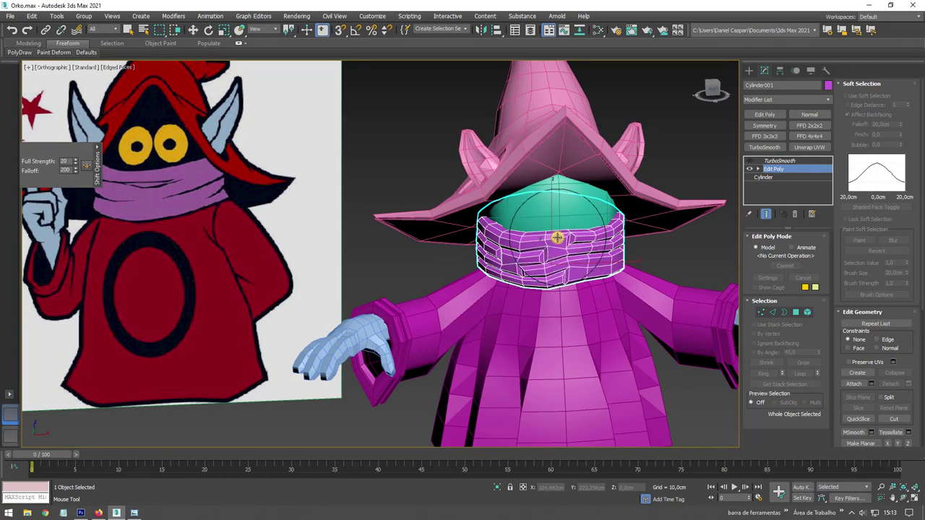
left_click_drag(623, 241, 631, 295)
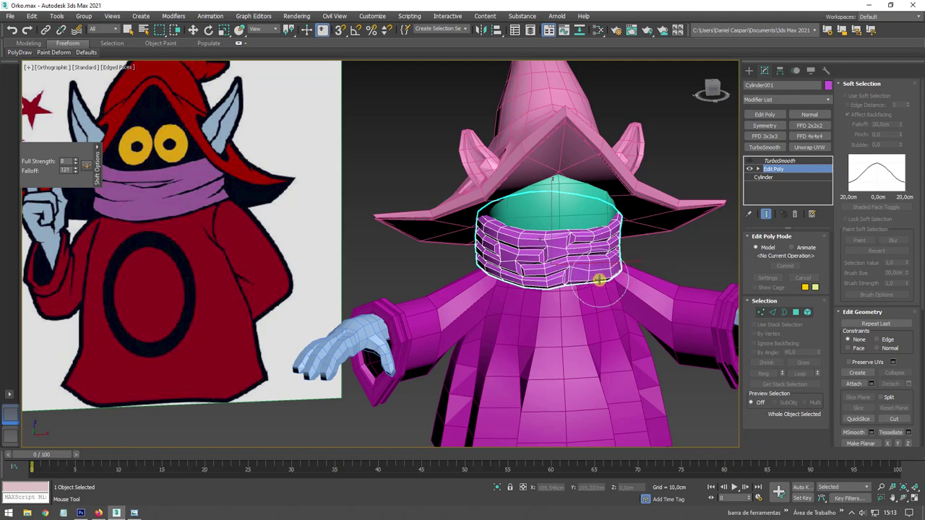
- Pull the collar's lower-left and right edges downward, then leave the brush with W
middle_click_drag(616, 278, 606, 230, "alt")
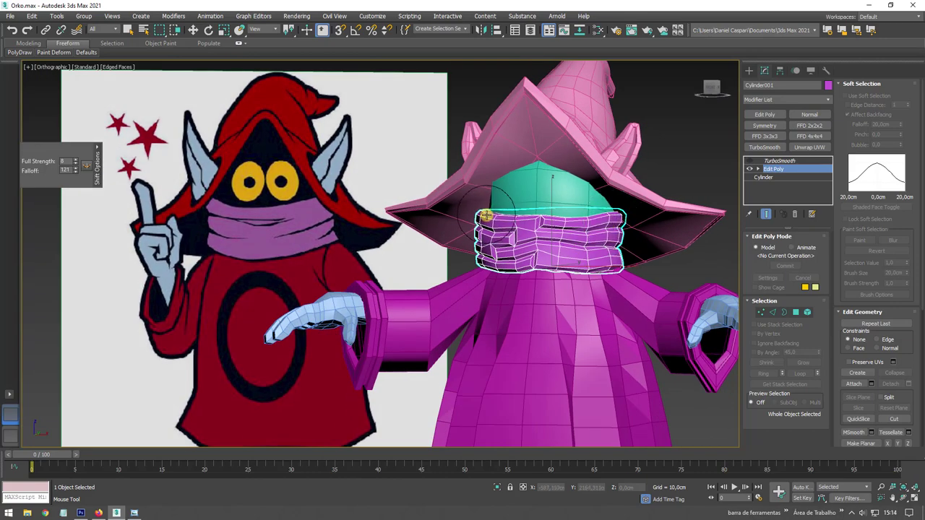
mouse_move(493, 224)
middle_mouse_down("alt")
mouse_move(508, 242)
mouse_move(481, 252)
mouse_move(519, 262)
middle_mouse_up("alt")
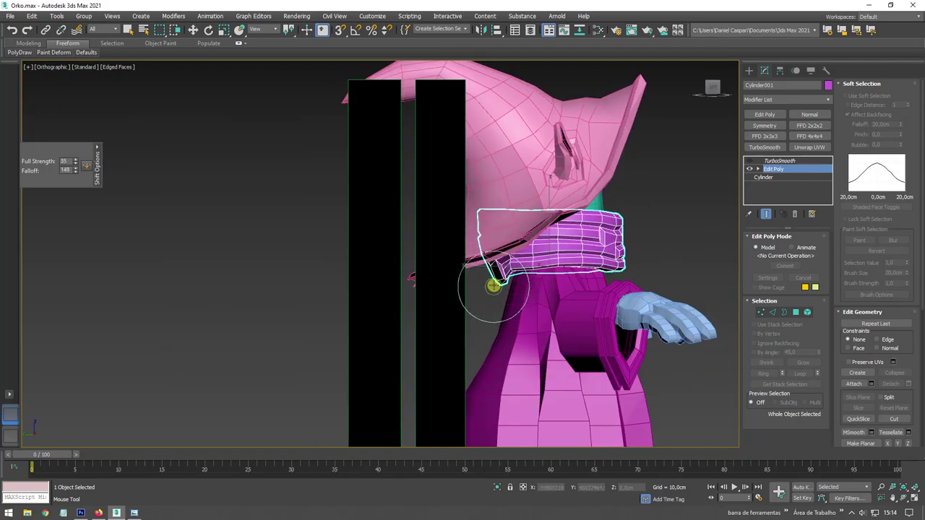
left_click_drag(491, 283, 524, 275)
mouse_move(465, 279)
middle_mouse_down("alt")
mouse_move(540, 293)
mouse_move(643, 291)
mouse_move(636, 297)
middle_mouse_up("alt")
left_click_drag(599, 268, 600, 284)
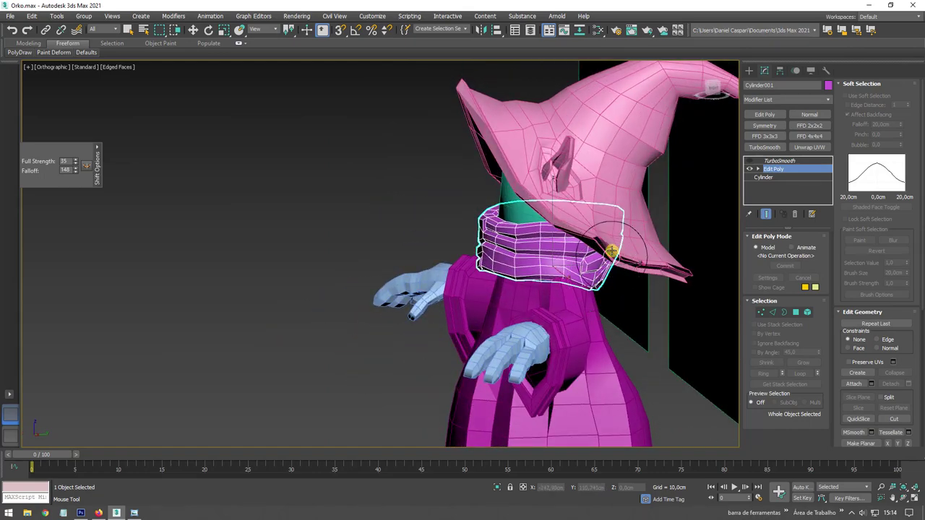
mouse_move(584, 240)
middle_mouse_down("alt")
mouse_move(472, 215)
mouse_move(584, 221)
middle_mouse_up("alt")
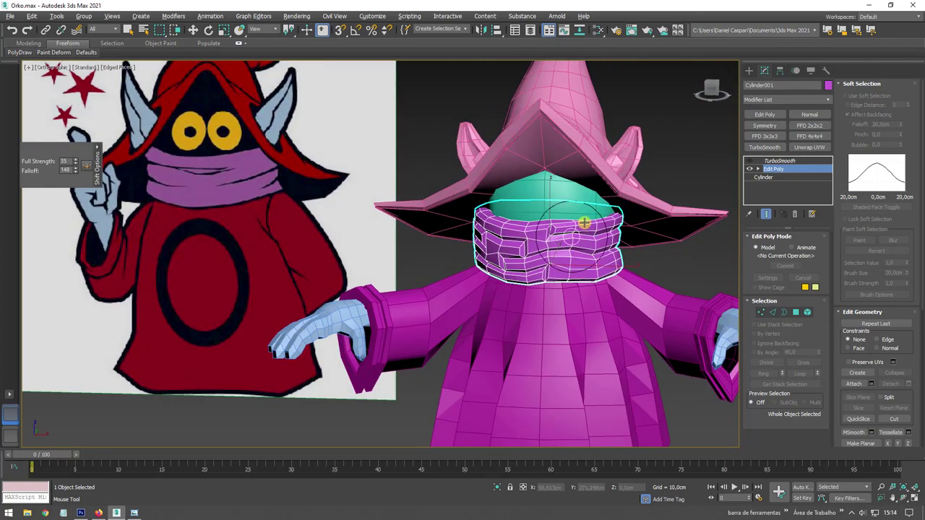
key("w")
scroll(526, 233, "down", 1)
scroll(526, 234, "down", 2)
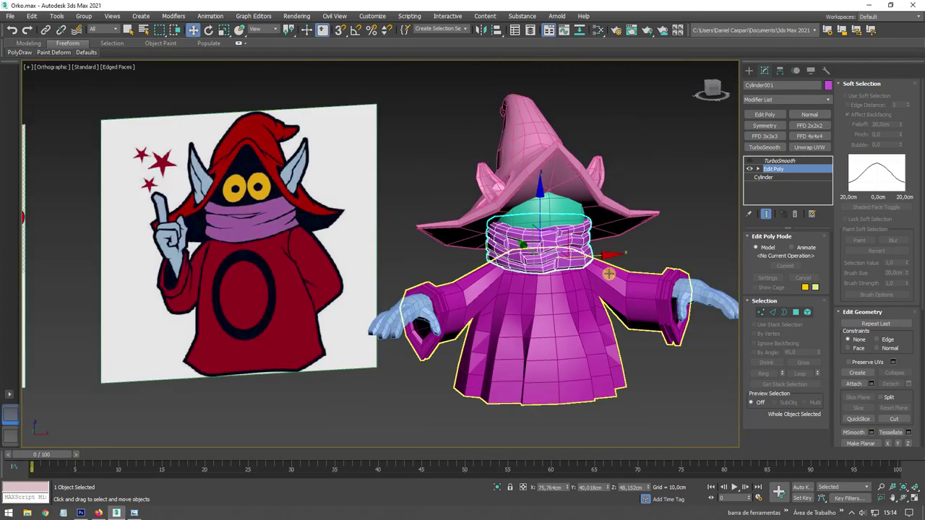
- Isolate the hands object Box006 and expand its Edit Poly sub-levels
mouse_move(609, 274)
middle_mouse_down("alt")
mouse_move(559, 321)
mouse_move(492, 318)
middle_mouse_up("alt")
left_click(300, 309)
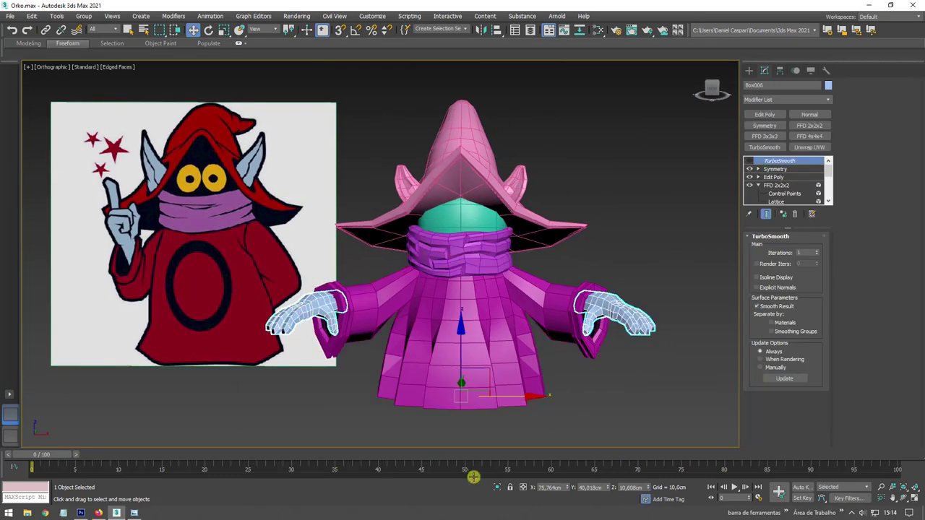
left_click(495, 486)
mouse_move(530, 345)
middle_mouse_down("alt")
mouse_move(412, 372)
mouse_move(433, 250)
mouse_move(578, 207)
middle_mouse_up("alt")
left_click(749, 160)
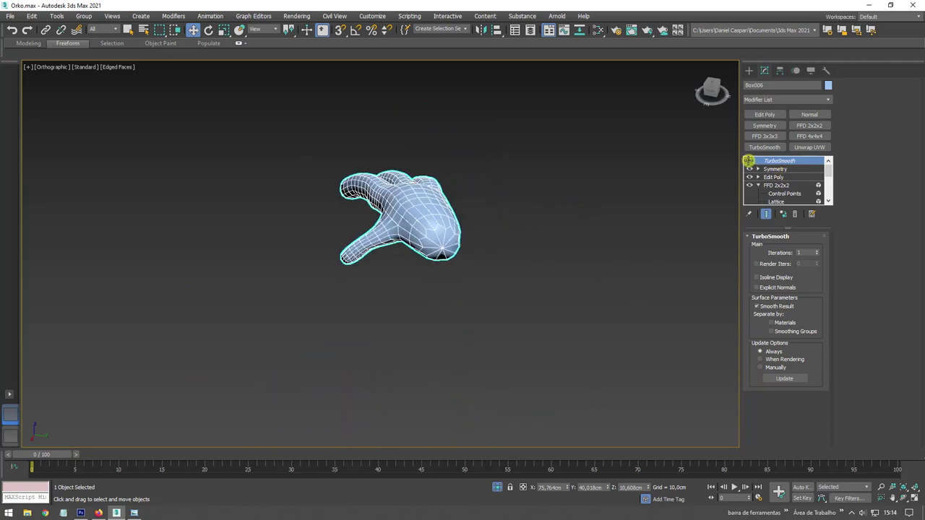
left_click(750, 161)
left_click(779, 170)
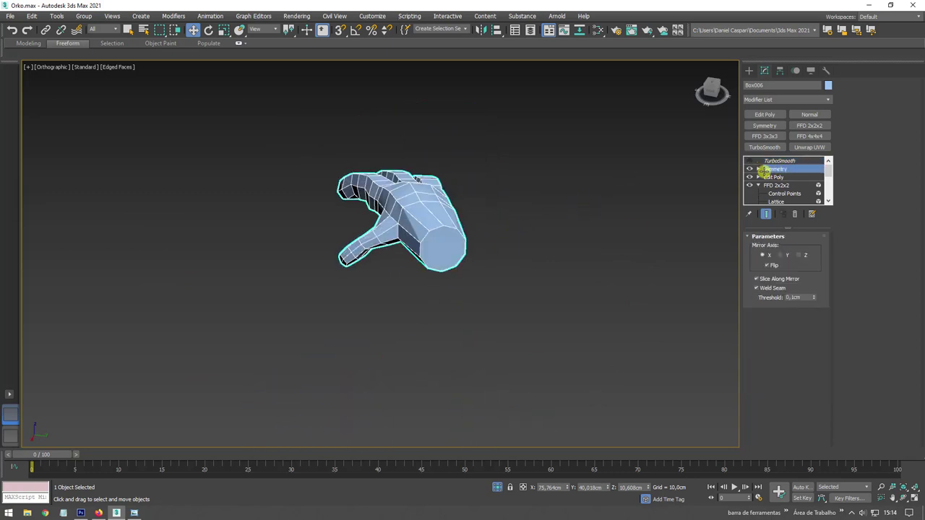
left_click(758, 177)
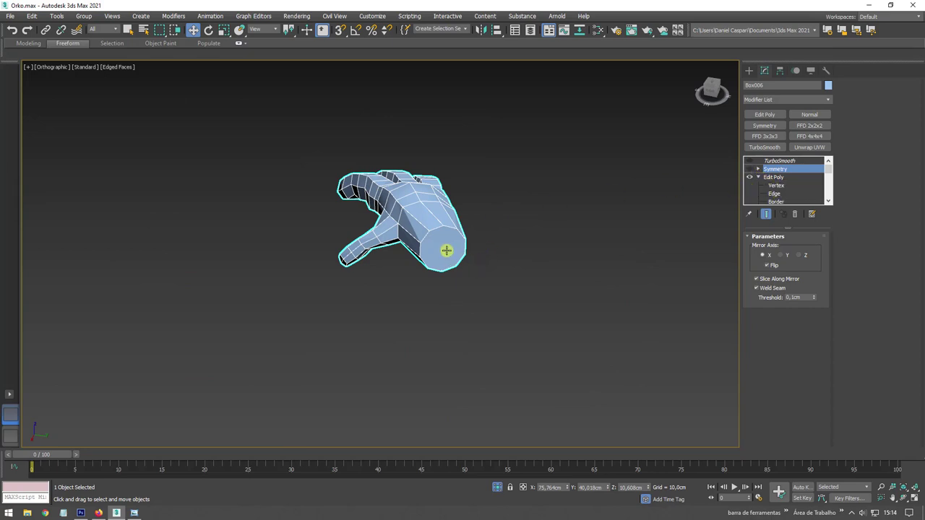
- Delete the wrist cap polygon to open the hand's wrist end
left_click(795, 174)
key("3")
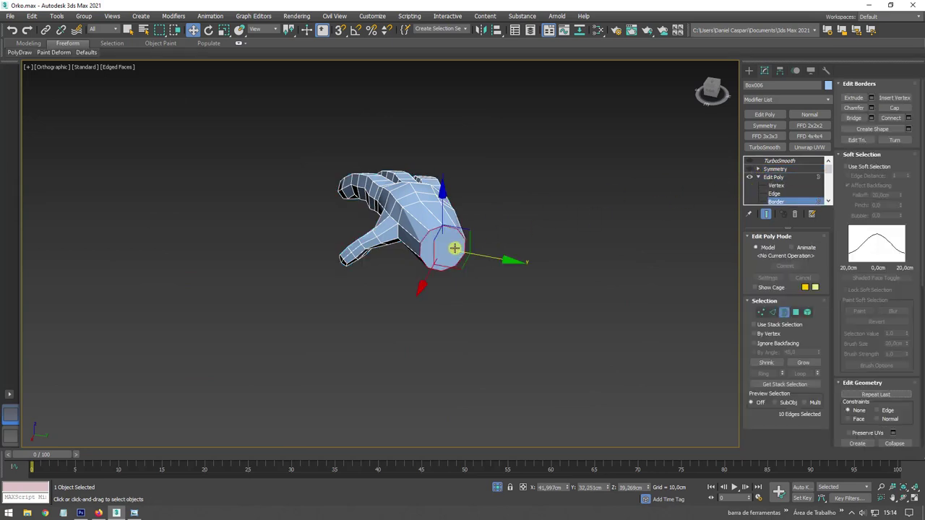
key("4")
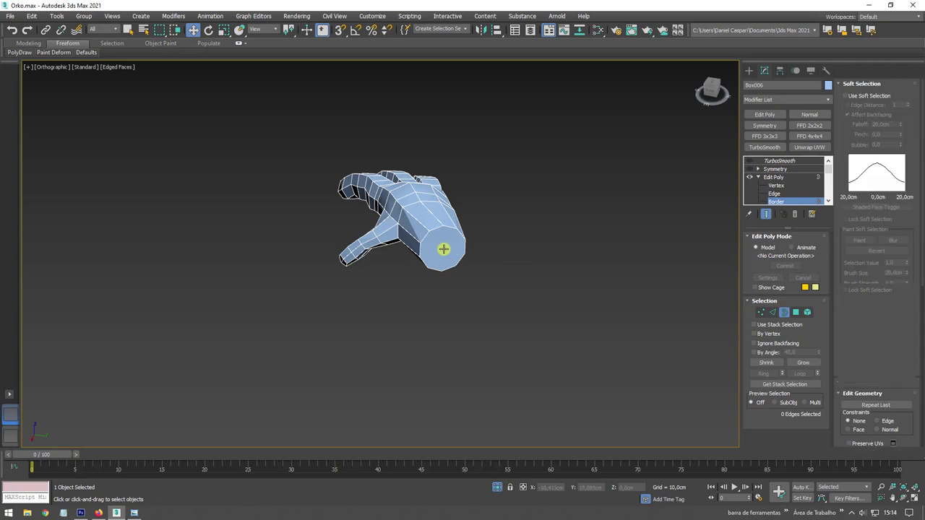
left_click(442, 250)
key("Delete")
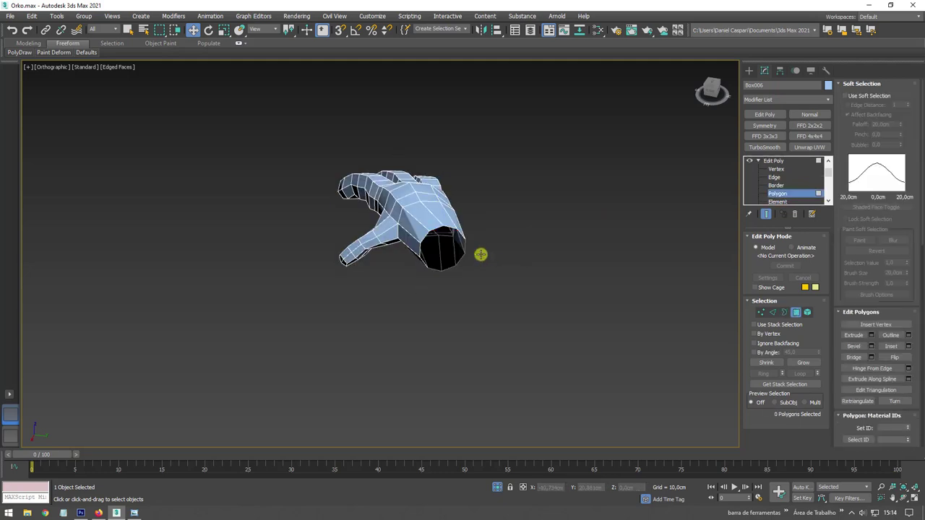
left_click(774, 160)
- Enable Symmetry for a mirrored pair of hands, preview TurboSmooth, then delete TurboSmooth
left_click(775, 169)
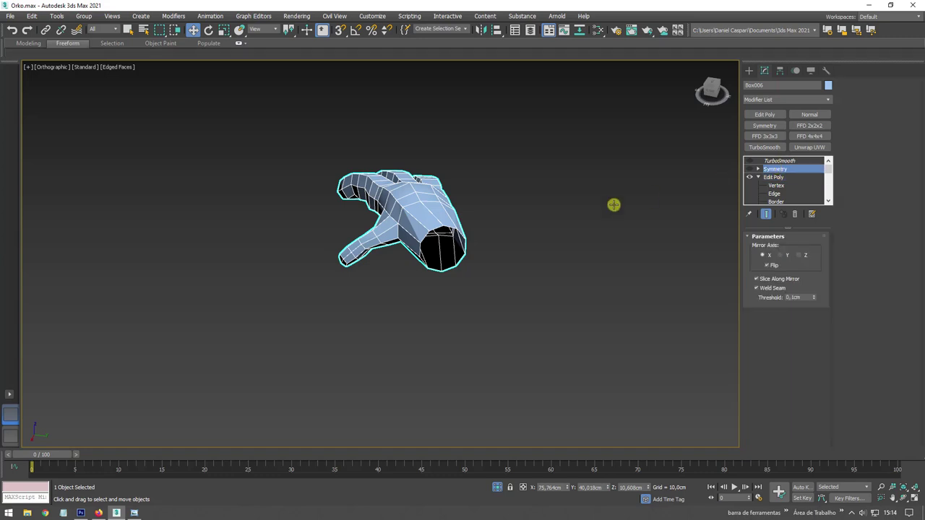
middle_click_drag(571, 256, 574, 140)
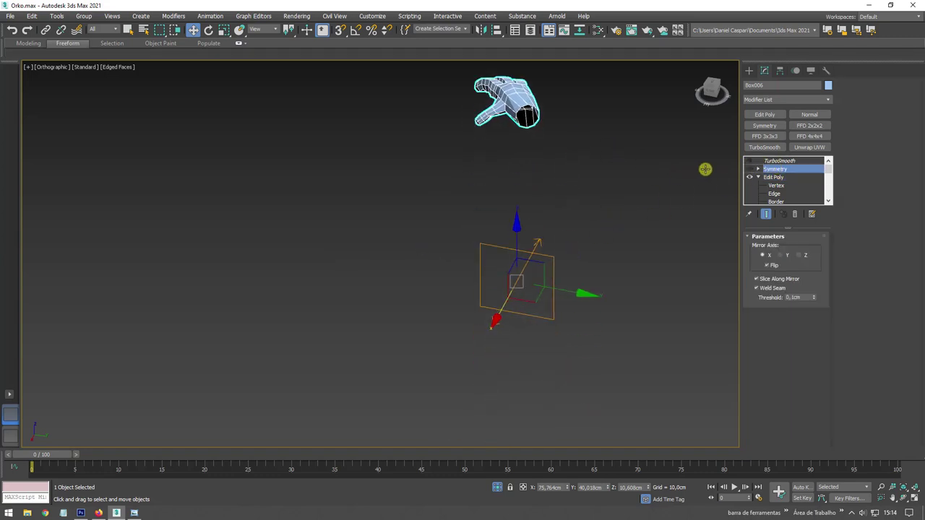
left_click(749, 169)
left_click(757, 161)
left_click(749, 161)
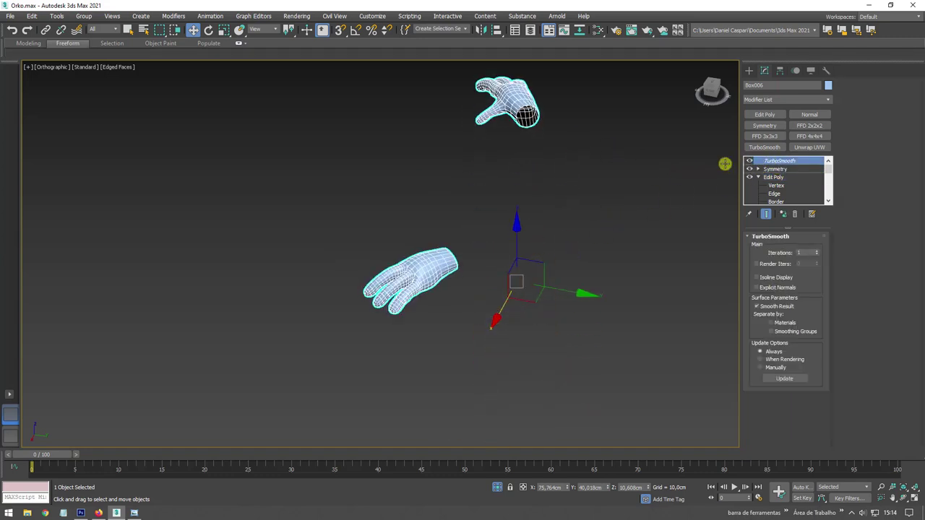
mouse_move(472, 220)
middle_mouse_down("alt")
mouse_move(543, 243)
mouse_move(590, 217)
mouse_move(483, 212)
mouse_move(465, 265)
middle_mouse_up("alt")
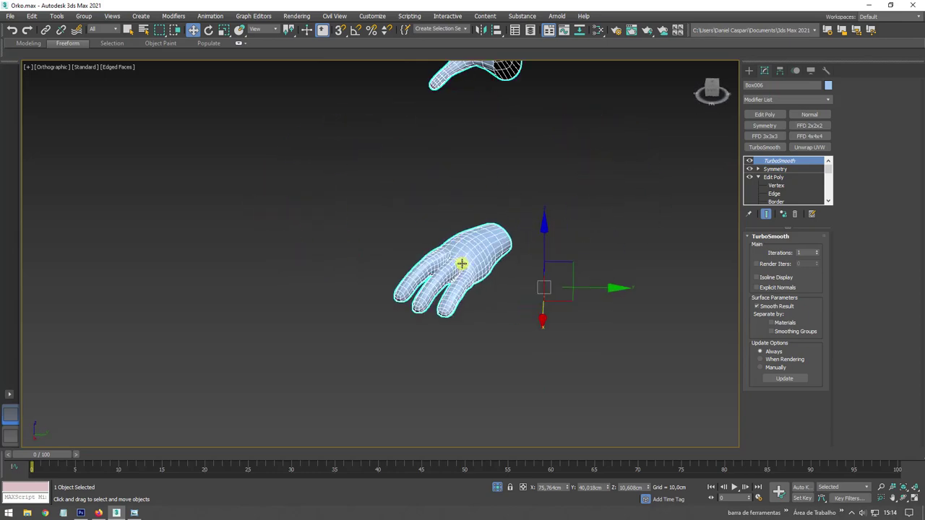
scroll(464, 266, "up", 5)
scroll(464, 270, "down", 5)
mouse_move(409, 241)
middle_mouse_down("alt")
mouse_move(524, 248)
mouse_move(498, 336)
mouse_move(692, 253)
middle_mouse_up("alt")
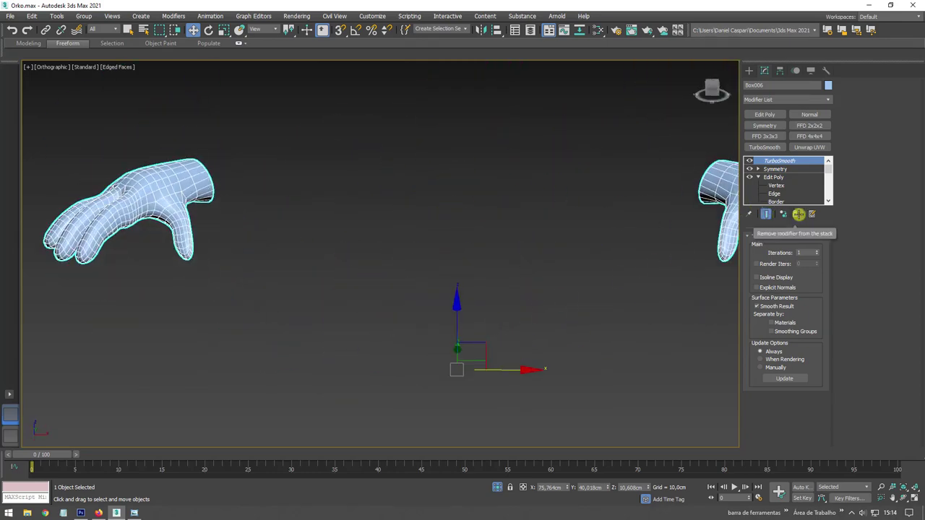
left_click(795, 213)
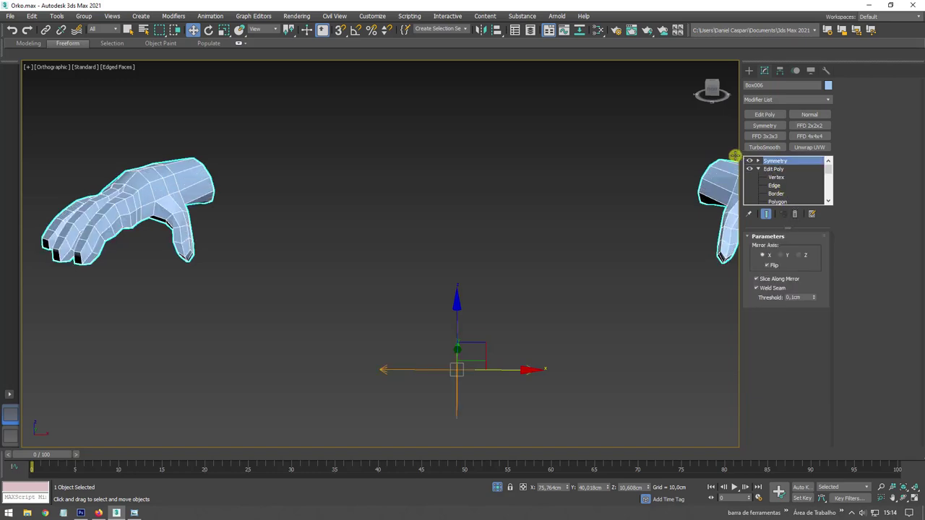
key("alt+q")
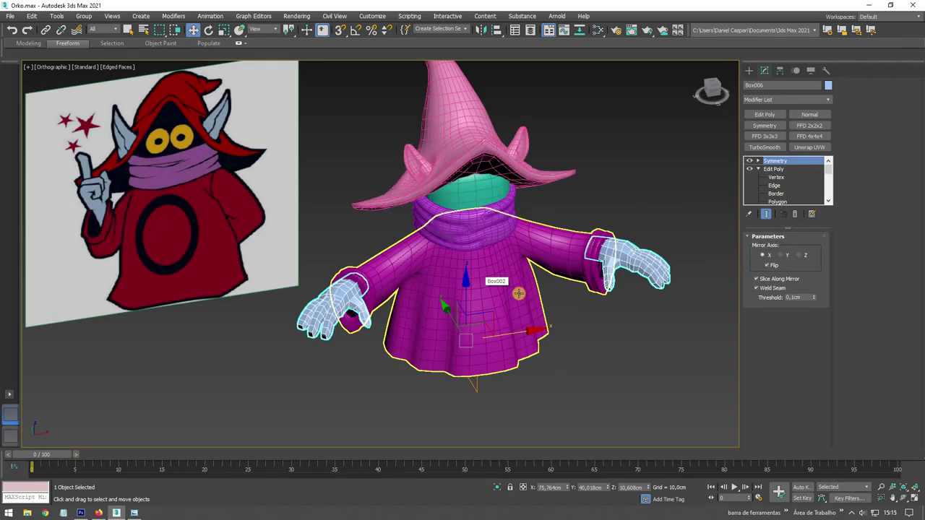
- Orbit to a near-front view of the whole character and select the robe, Box002
middle_click_drag(506, 319, 479, 309, "alt")
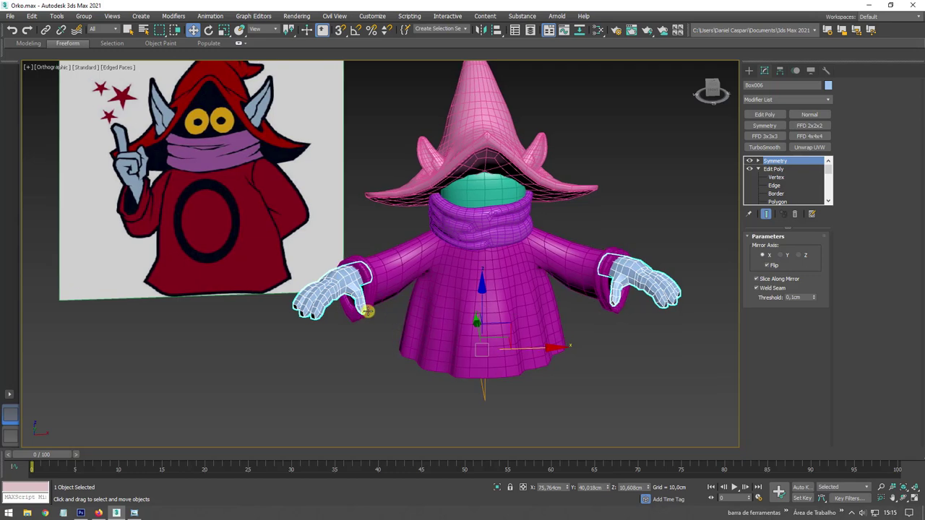
scroll(361, 292, "up", 5)
scroll(468, 299, "down", 5)
mouse_move(468, 298)
middle_mouse_down("alt")
mouse_move(377, 286)
mouse_move(467, 296)
mouse_move(460, 252)
middle_mouse_up("alt")
left_click(433, 297)
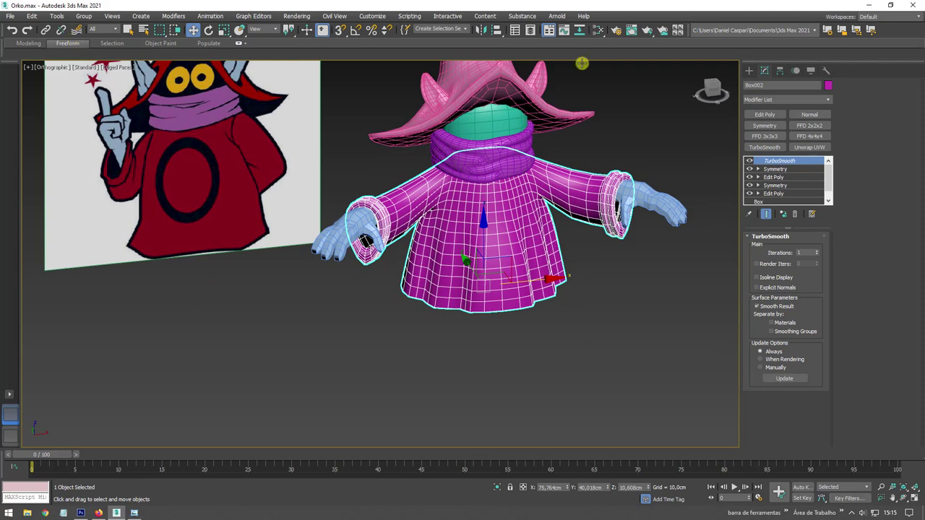
- Delete the robe's TurboSmooth, add Edit Poly, and pick a larger Paint Deform Shift brush
left_click(791, 215)
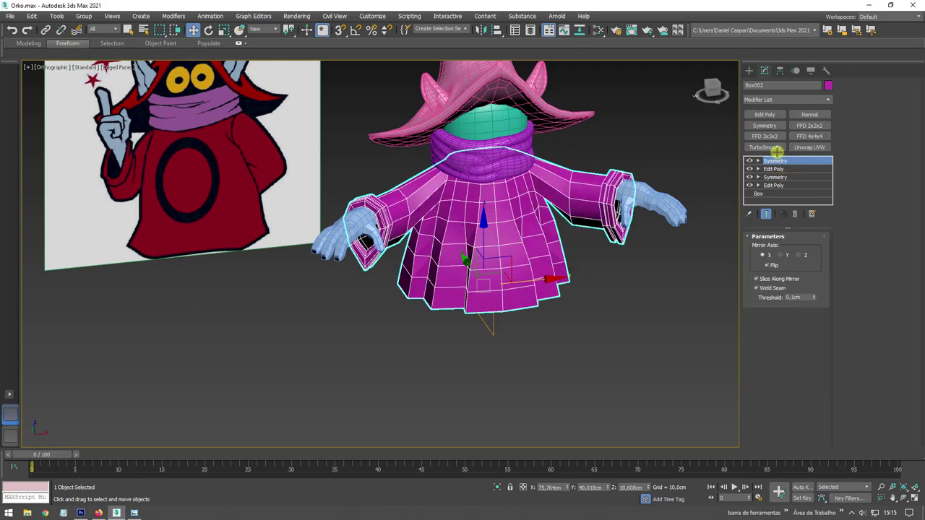
middle_click_drag(405, 216, 412, 249)
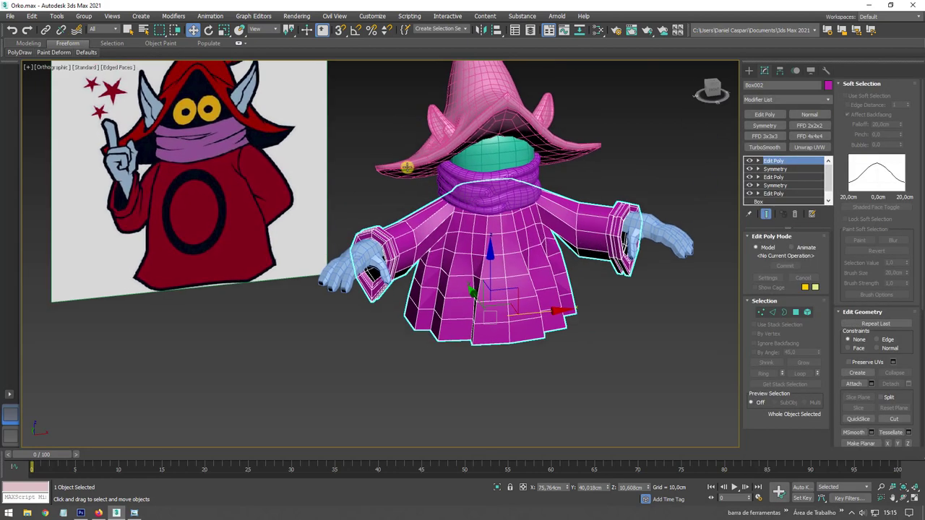
left_click(61, 52)
left_click(45, 73)
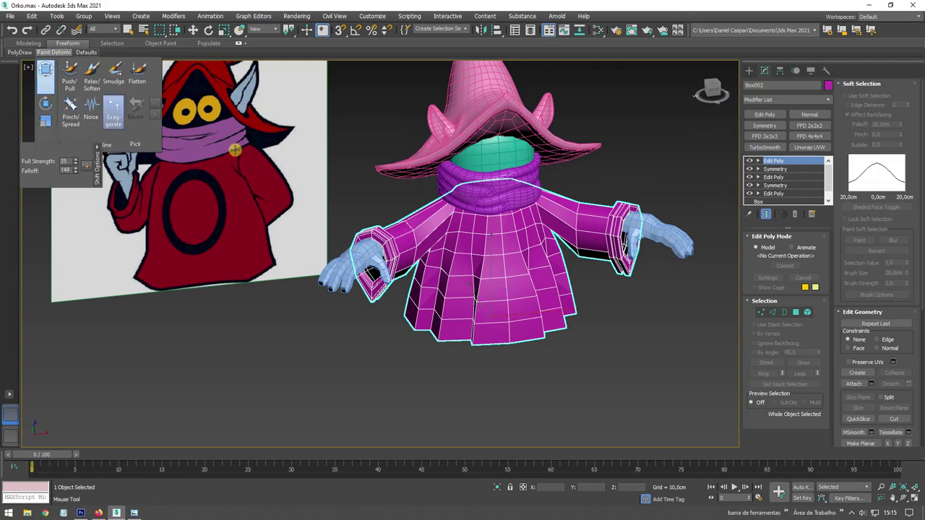
middle_click_drag(462, 289, 491, 289, "alt")
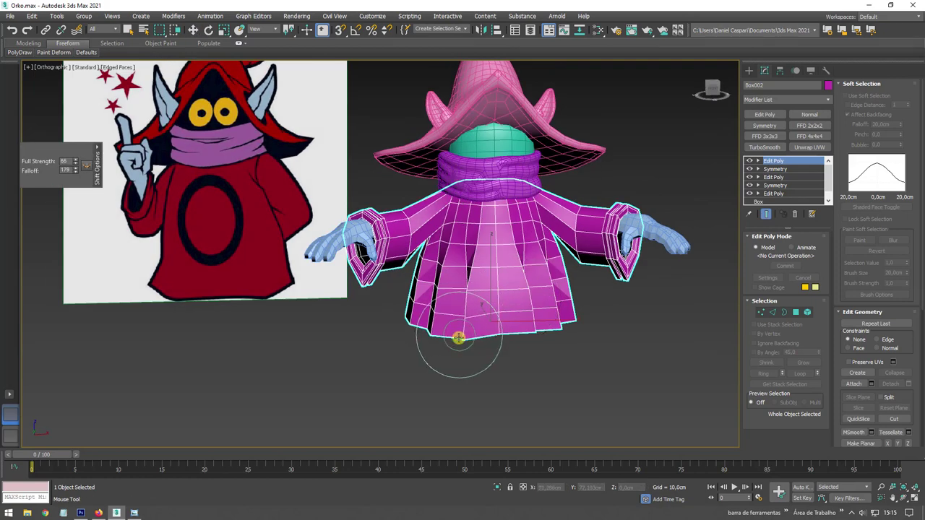
- Brush the robe's lower hem and lower-right corner downward and outward
left_click_drag(456, 338, 571, 328)
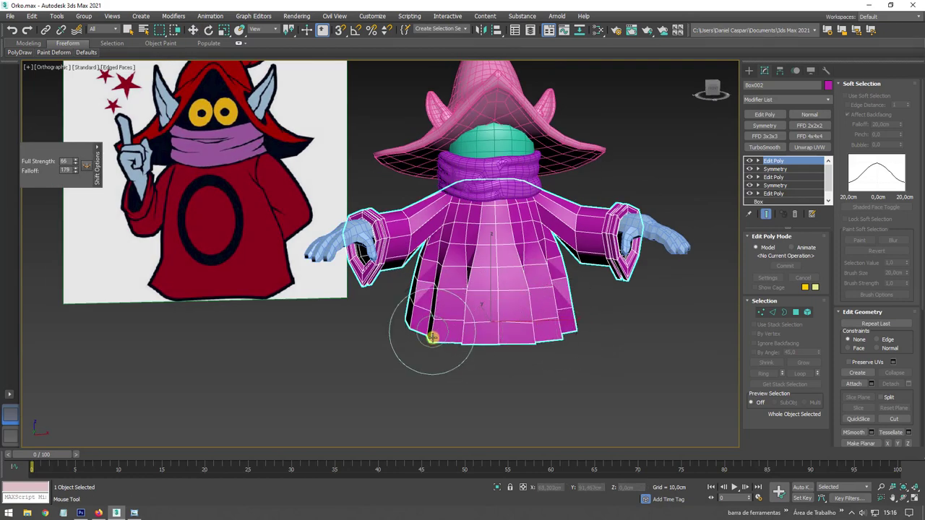
middle_click_drag(412, 330, 489, 351, "alt")
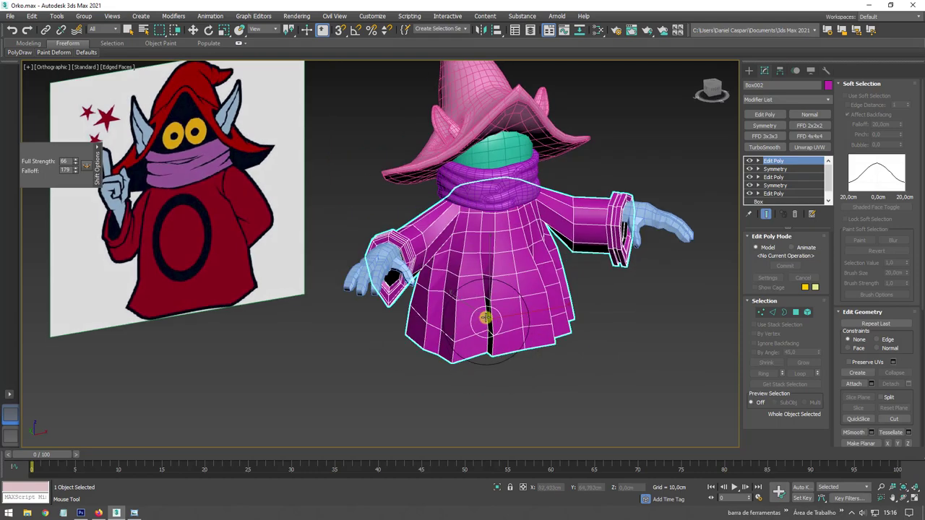
mouse_move(547, 334)
middle_mouse_down("alt")
mouse_move(547, 326)
mouse_move(531, 334)
mouse_move(567, 341)
middle_mouse_up("alt")
left_click_drag(569, 339, 594, 348)
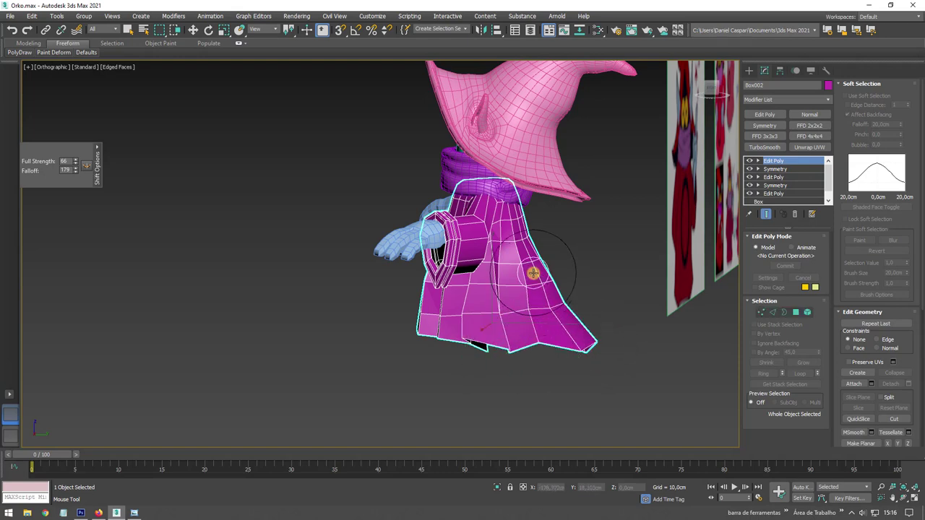
middle_click_drag(582, 245, 482, 349, "alt")
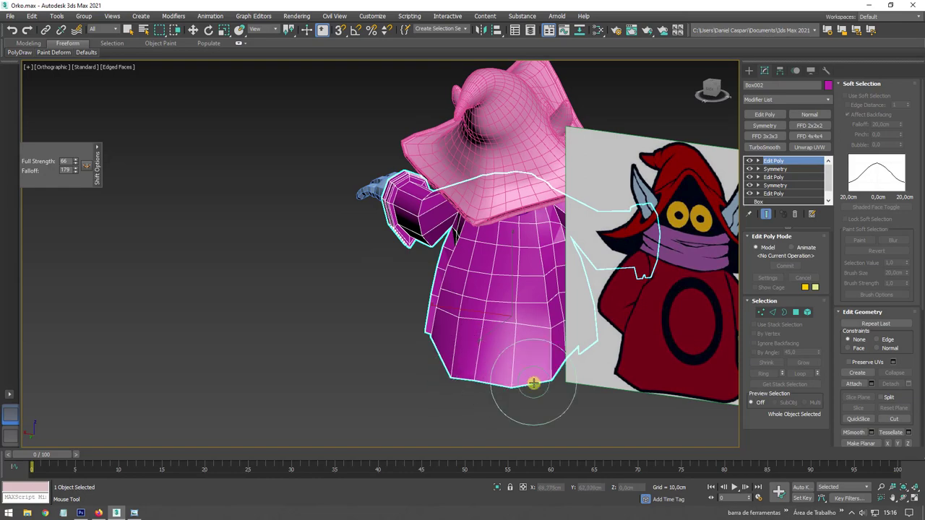
mouse_move(552, 350)
middle_mouse_down("alt")
mouse_move(609, 363)
mouse_move(502, 378)
middle_mouse_up("alt")
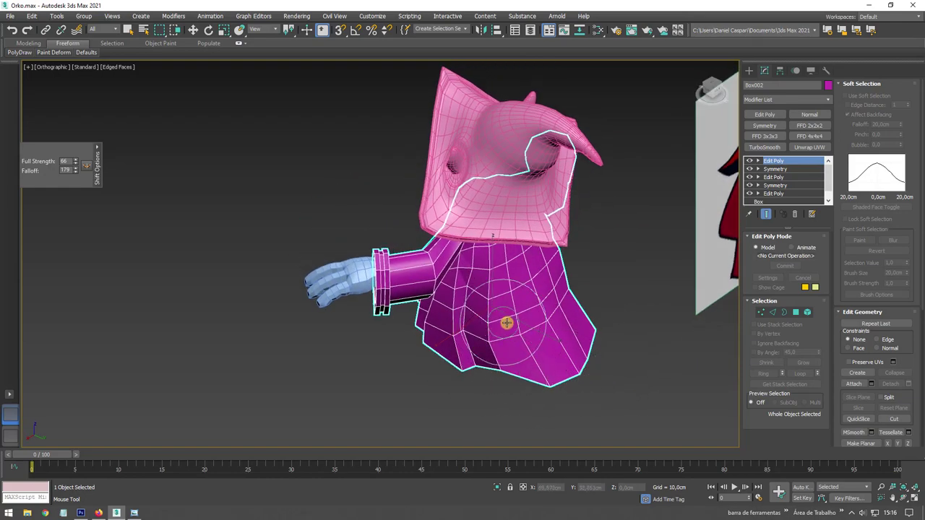
mouse_move(508, 324)
middle_mouse_down("alt")
mouse_move(519, 336)
mouse_move(588, 325)
middle_mouse_up("alt")
mouse_move(593, 357)
middle_mouse_down("alt")
mouse_move(554, 354)
mouse_move(532, 381)
mouse_move(528, 368)
middle_mouse_up("alt")
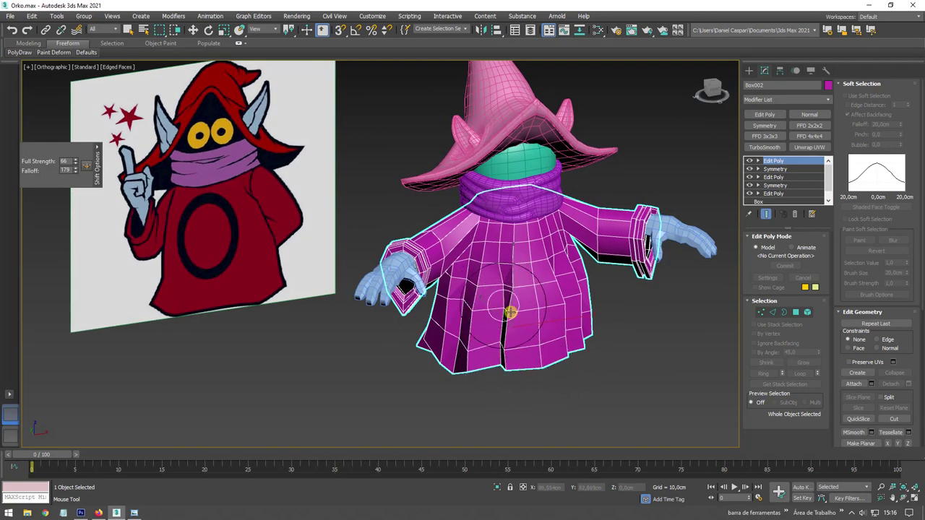
middle_click_drag(510, 310, 481, 293, "alt")
scroll(481, 293, "up", 2)
scroll(479, 264, "down", 4)
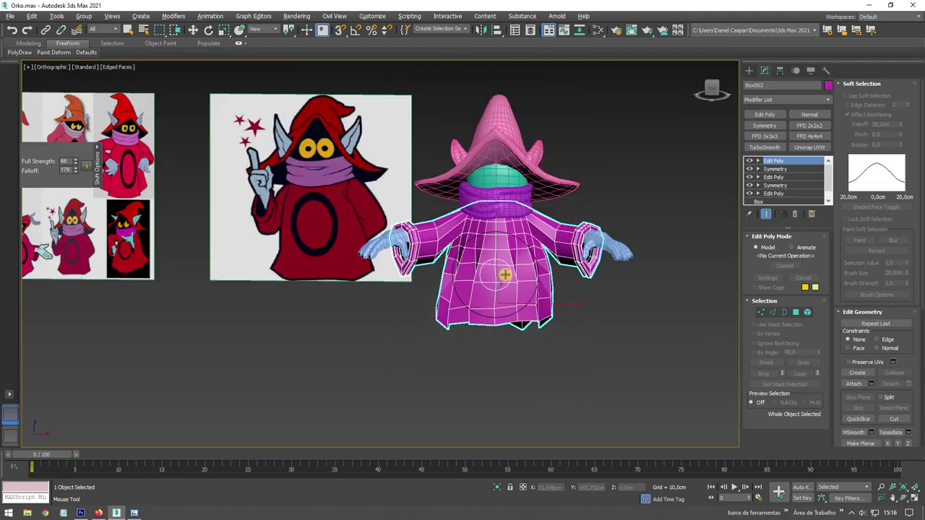
key("w")
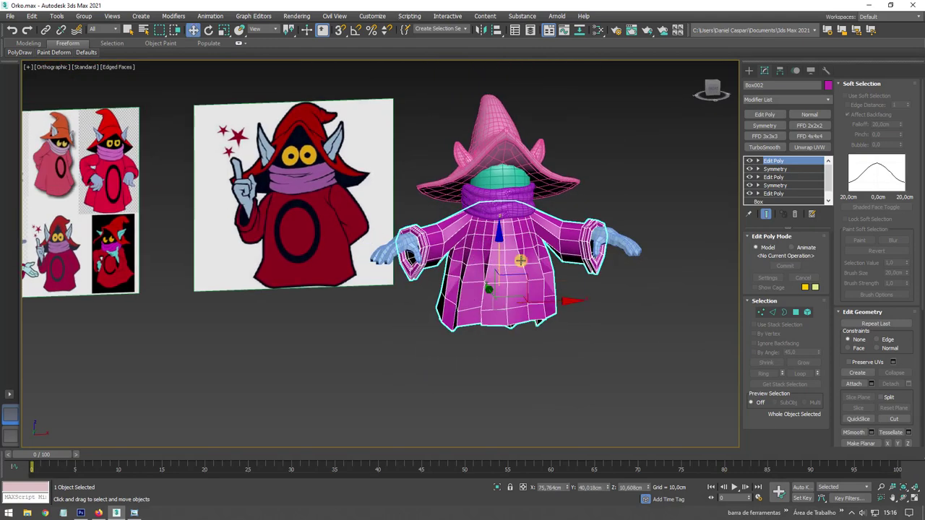
middle_click_drag(520, 260, 504, 282)
scroll(480, 237, "up", 3)
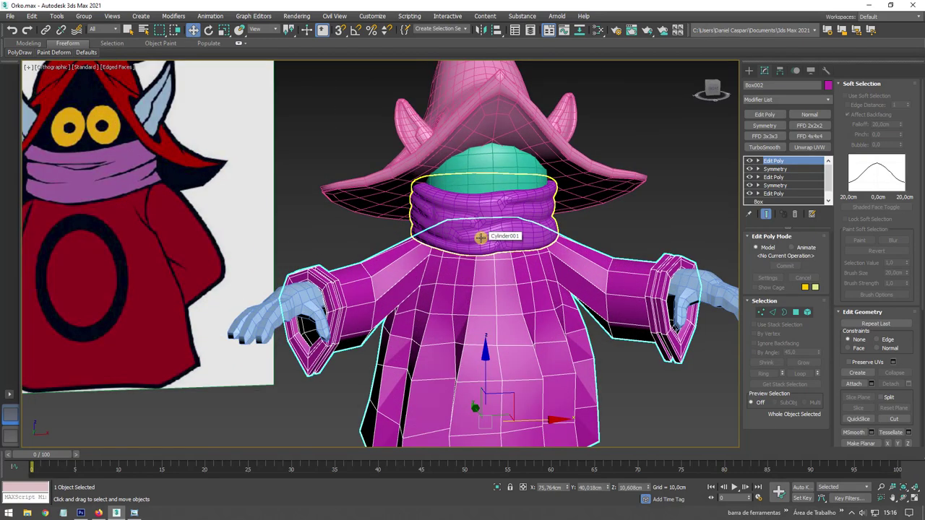
scroll(481, 237, "down", 3)
- Reselect the robe Box002 after the scarf and bring up the Standard Primitives list
left_click(488, 240)
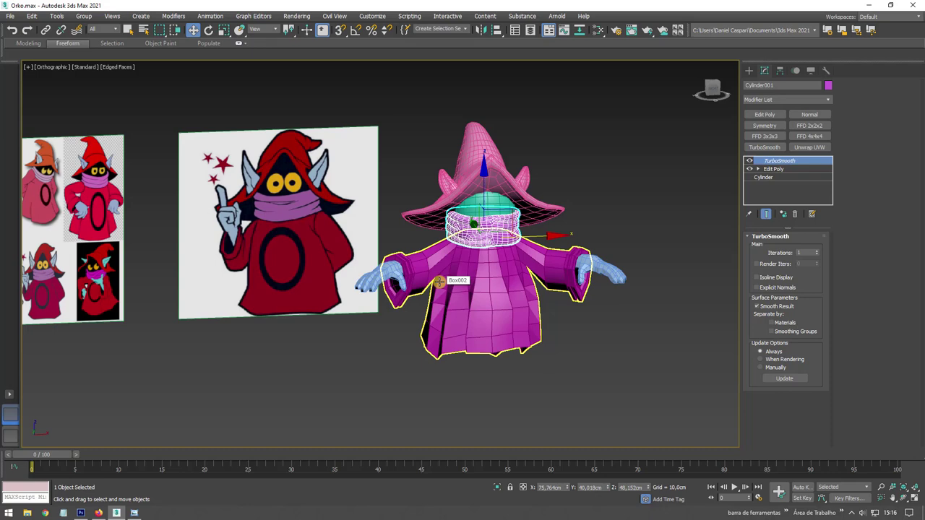
left_click(434, 289)
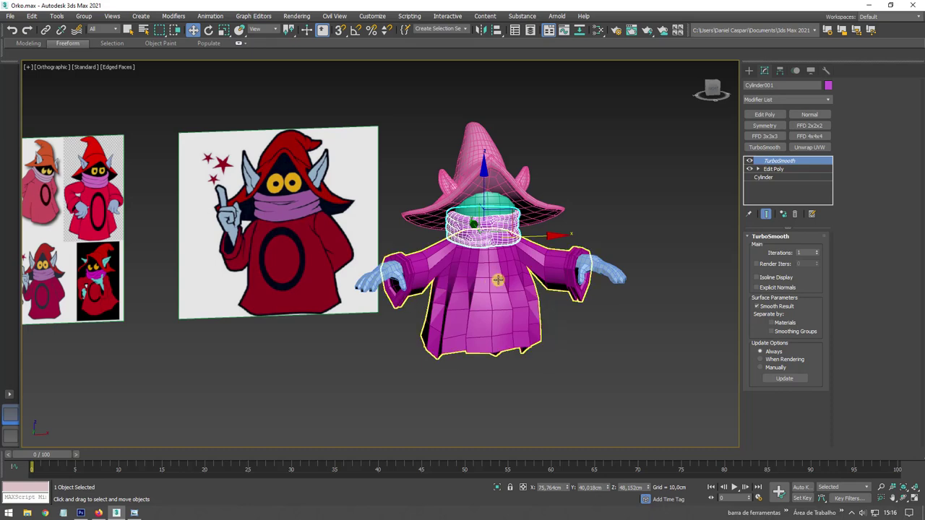
middle_click_drag(553, 267, 606, 275, "alt")
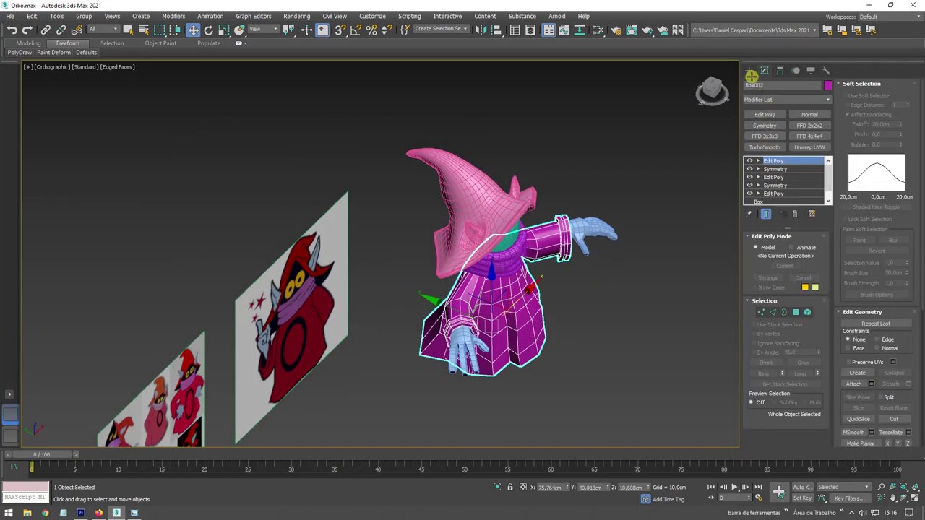
left_click(751, 73)
middle_click_drag(681, 221, 613, 262, "alt")
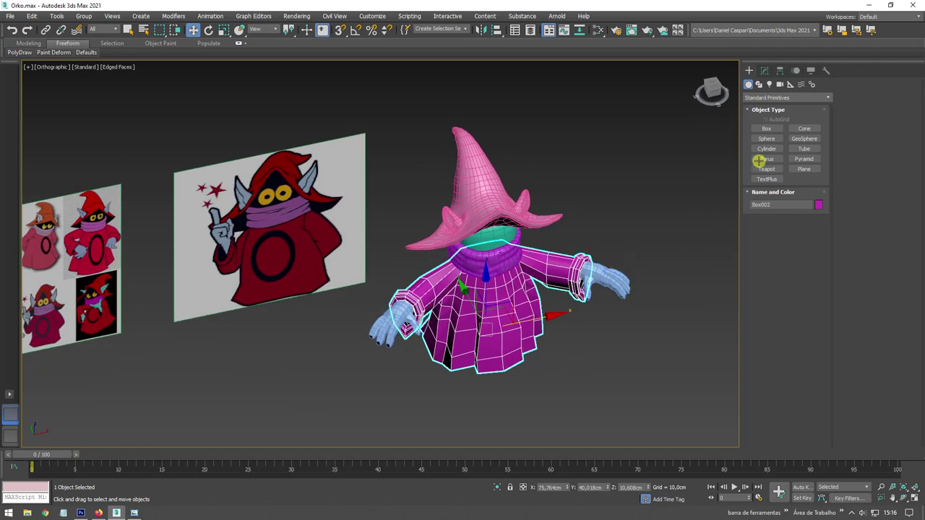
- Create a small sphere, Sphere001, below the character and switch to the front view
left_click(767, 139)
middle_click_drag(605, 322, 564, 378, "alt")
left_click_drag(566, 380, 584, 390)
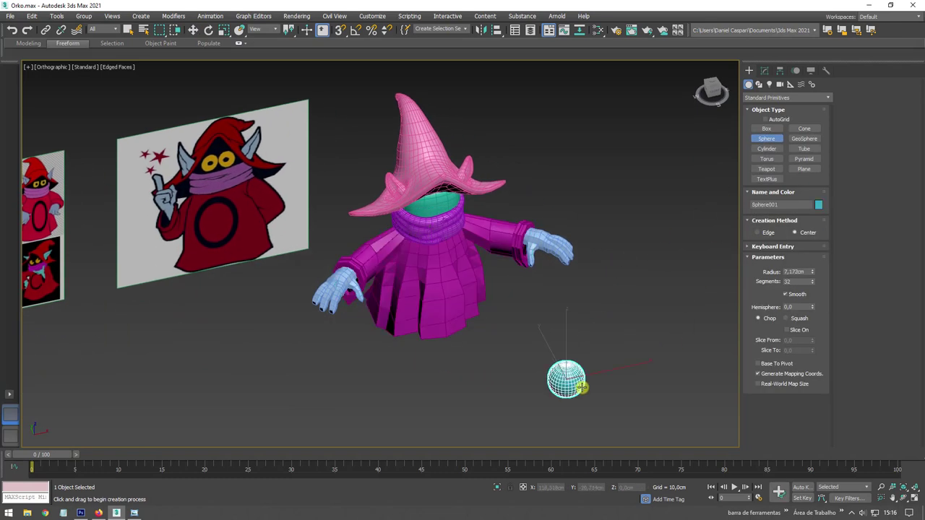
key("w")
key("f")
scroll(557, 371, "down", 5)
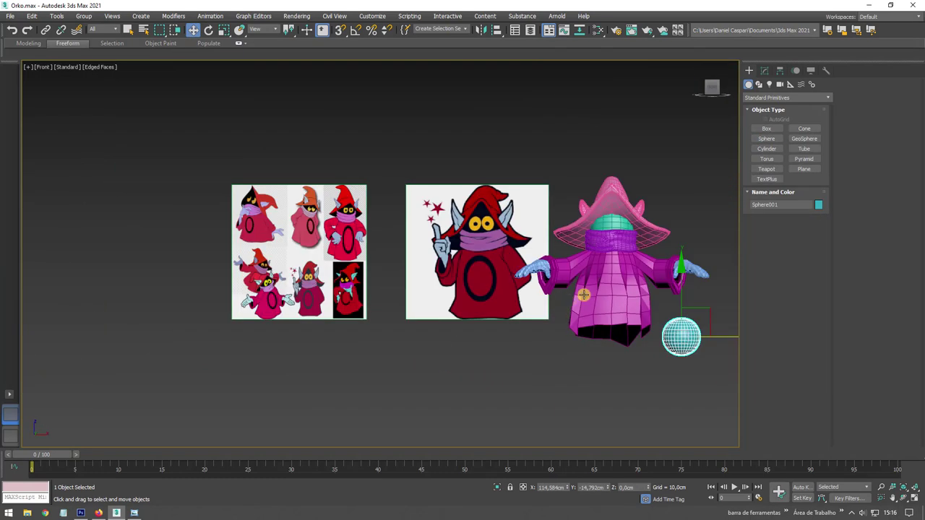
scroll(522, 321, "up", 1)
- Move Sphere001 up beside Orko's left hand and show the hand Box006's modifier stack
left_click_drag(501, 268, 452, 231)
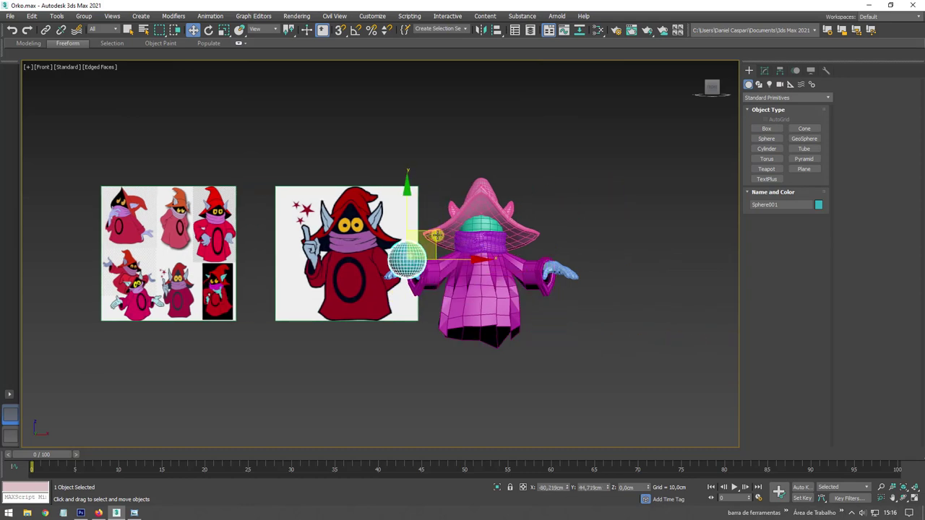
scroll(433, 257, "up", 2)
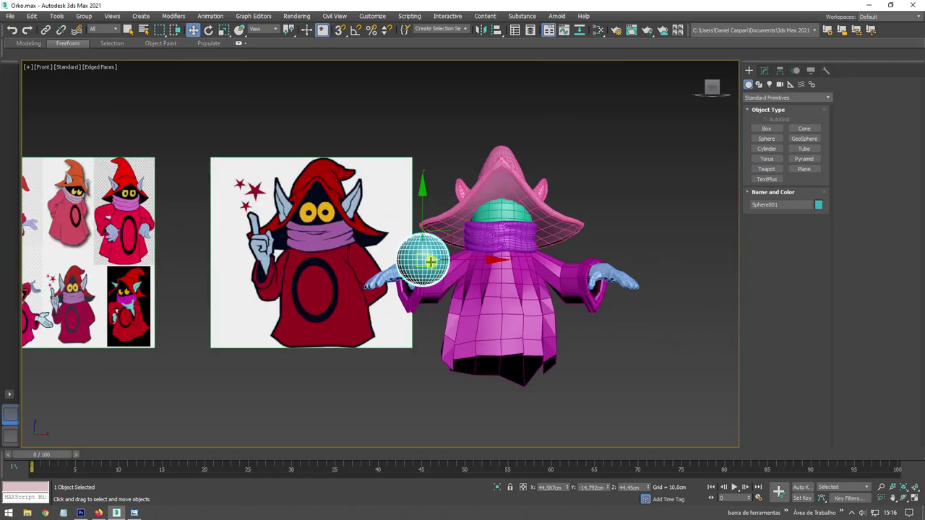
scroll(434, 256, "up", 3)
left_click(360, 282)
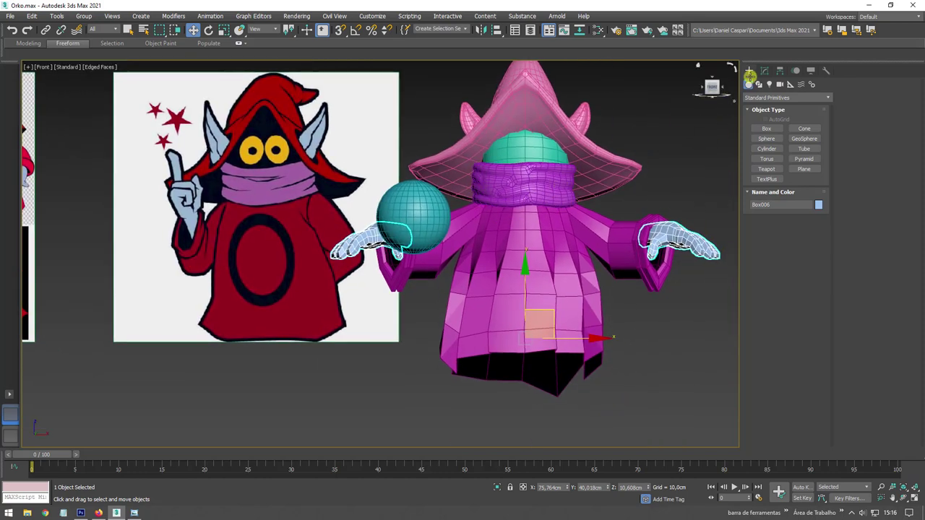
left_click(762, 70)
- Add an Edit Poly modifier above Symmetry and select the left hand as an element
left_click(749, 70)
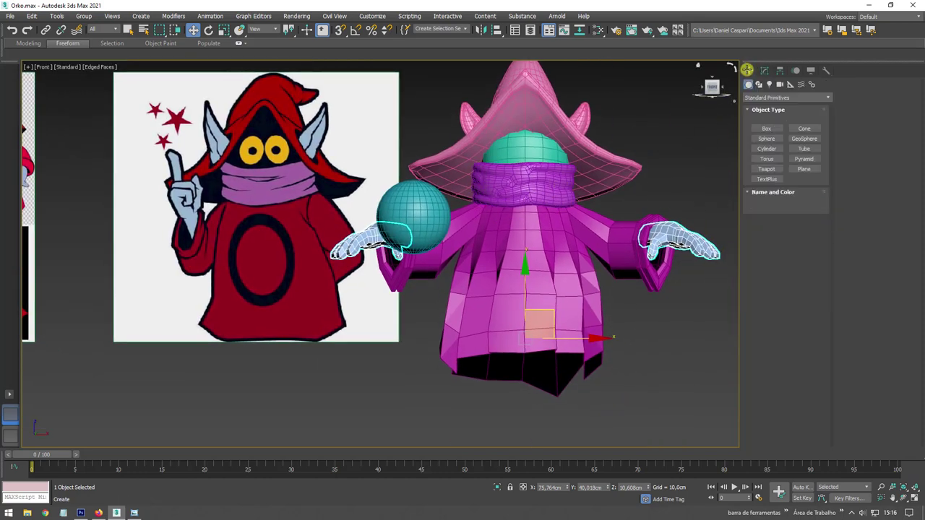
left_click(765, 70)
left_click(765, 112)
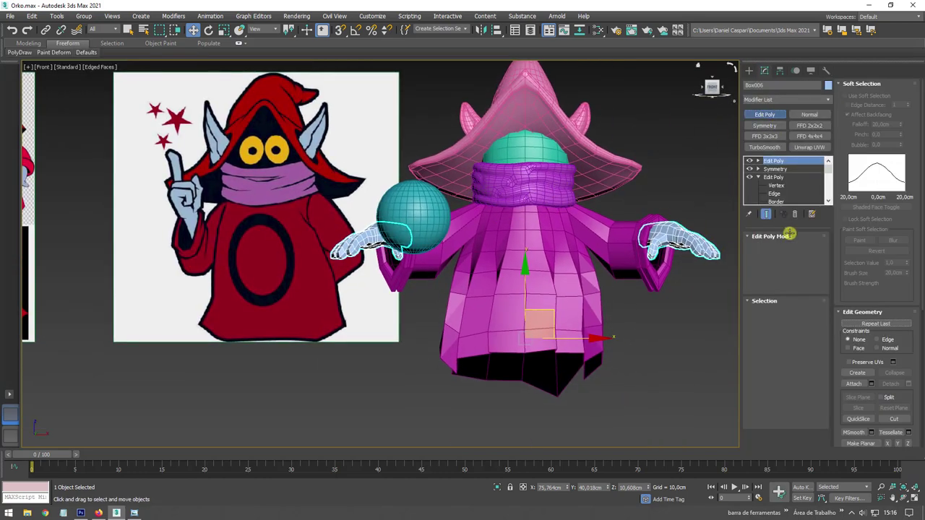
left_click(807, 312)
left_click(353, 228)
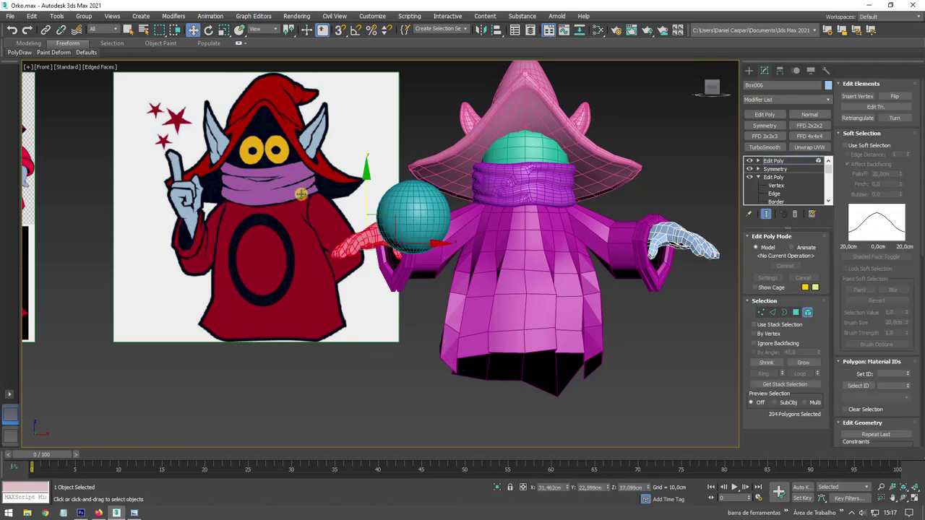
left_click(434, 288)
left_click(387, 241)
- Rotate the left hand toward the sphere and move it down beneath it
key("e")
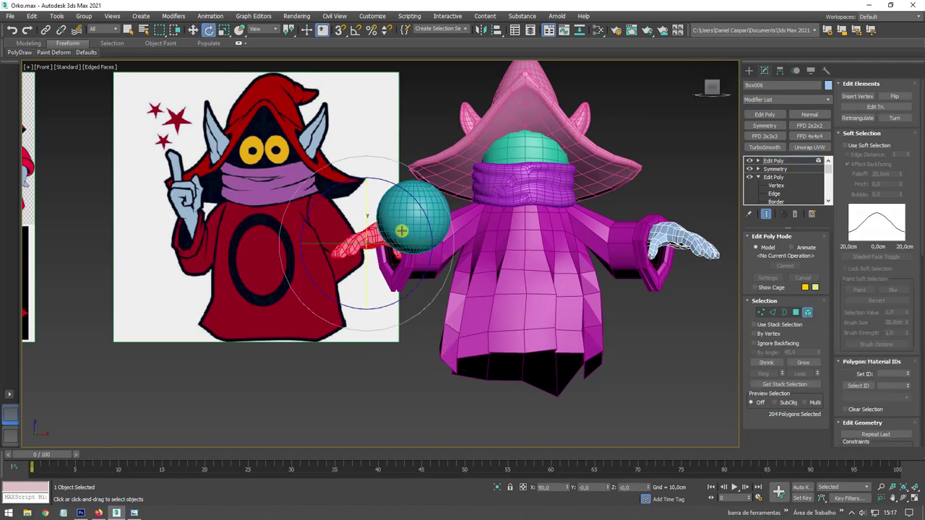
mouse_move(370, 226)
left_mouse_down()
mouse_move(429, 259)
mouse_move(426, 238)
left_mouse_up()
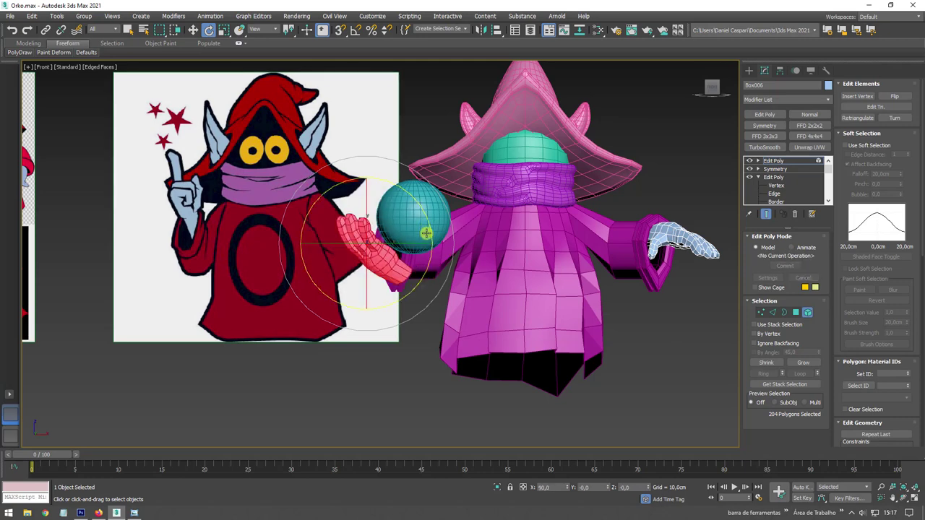
mouse_move(329, 224)
left_mouse_down()
mouse_move(330, 270)
mouse_move(405, 280)
left_mouse_up()
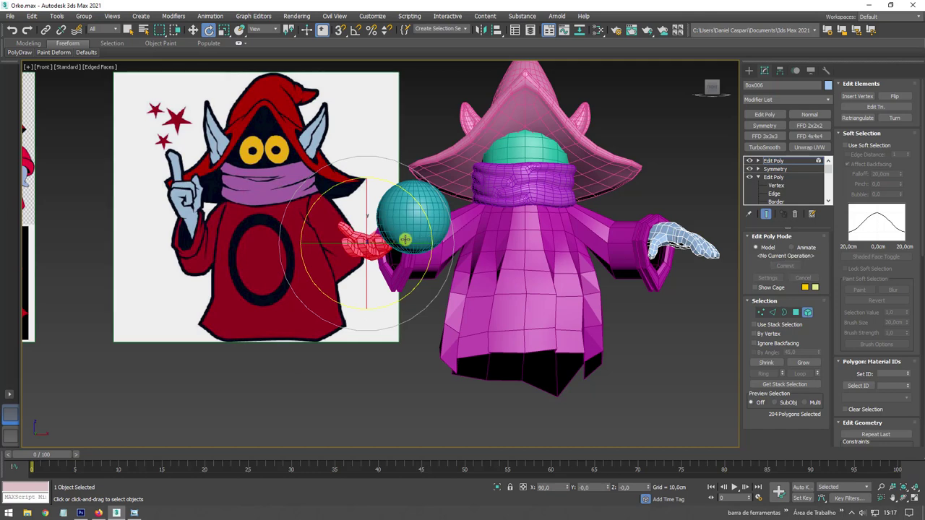
key("w")
mouse_move(393, 215)
left_mouse_down()
mouse_move(452, 239)
mouse_move(457, 225)
mouse_move(440, 251)
left_mouse_up()
key("e")
scroll(429, 240, "up", 2)
key("w")
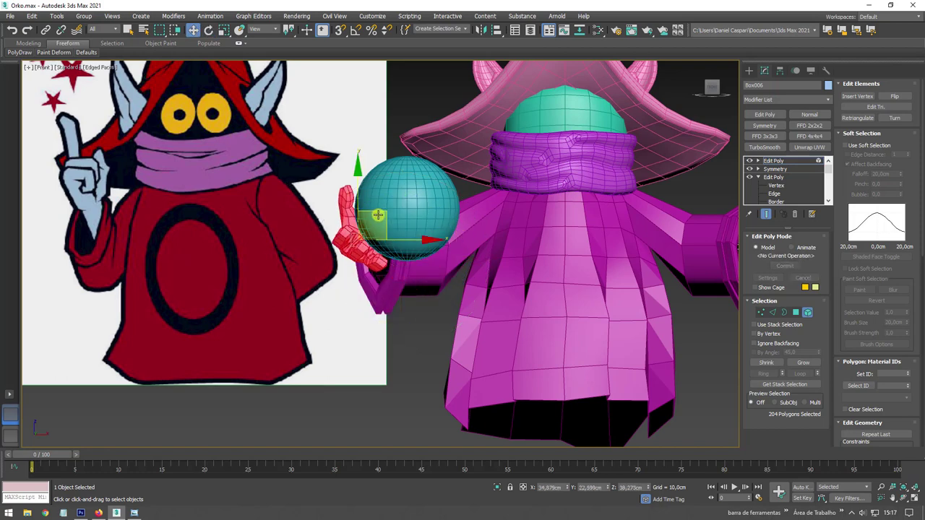
scroll(383, 220, "up", 4)
key("e")
- Tilt and move the hand onto the sphere's underside so it cups the orb
mouse_move(373, 242)
left_mouse_down()
mouse_move(351, 268)
mouse_move(347, 248)
left_mouse_up()
key("w")
key("e")
middle_click_drag(347, 248, 392, 274, "alt")
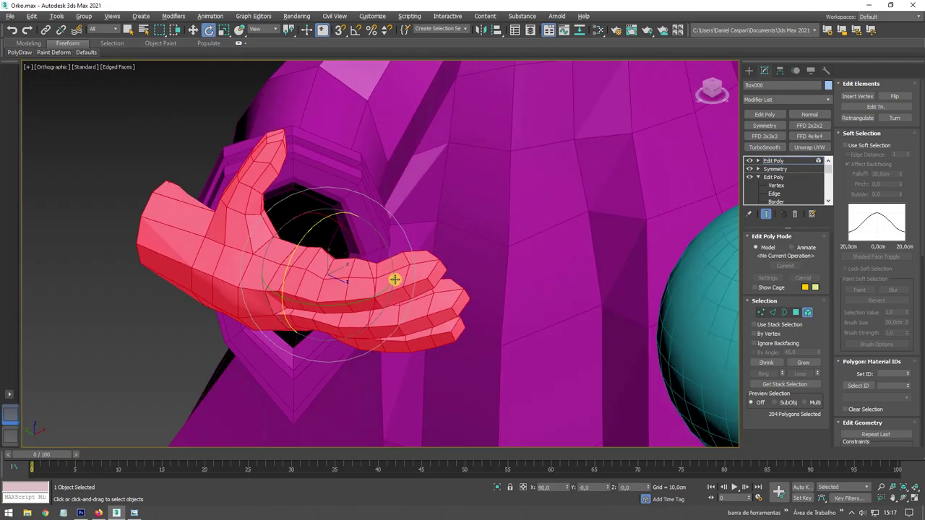
scroll(392, 274, "down", 5)
key("w")
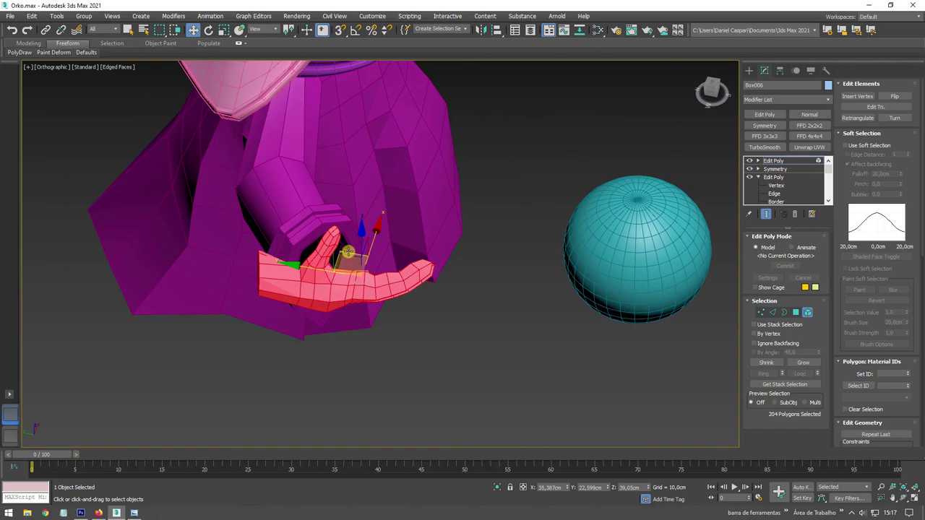
mouse_move(348, 252)
left_mouse_down()
mouse_move(671, 299)
mouse_move(646, 285)
mouse_move(652, 297)
left_mouse_up()
mouse_move(653, 297)
middle_mouse_down()
mouse_move(501, 270)
mouse_move(516, 268)
middle_mouse_up()
key("e")
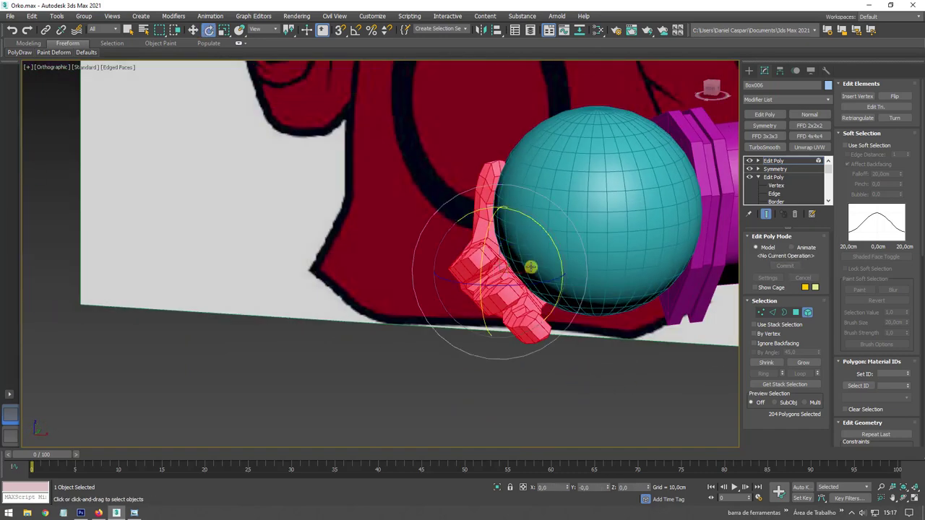
left_click_drag(531, 267, 540, 263)
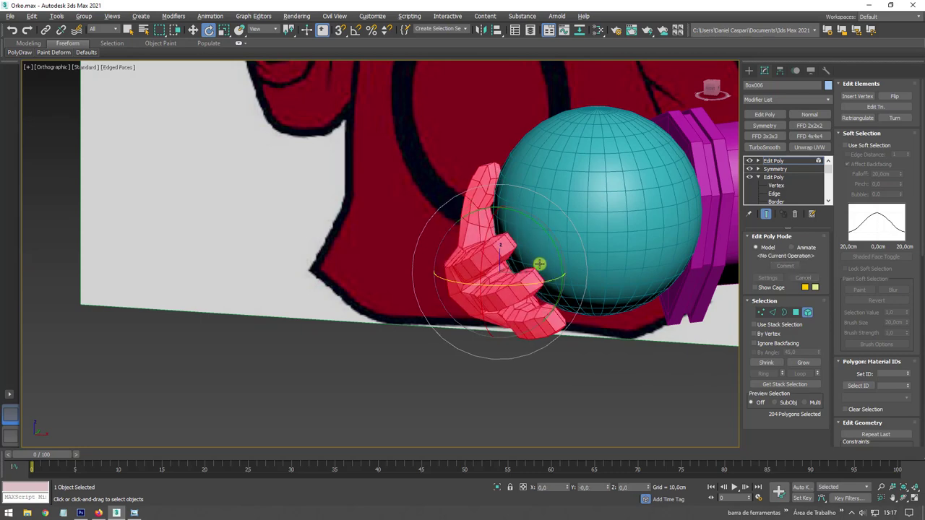
mouse_move(540, 264)
middle_mouse_down("alt")
mouse_move(607, 299)
mouse_move(612, 266)
mouse_move(569, 274)
middle_mouse_up("alt")
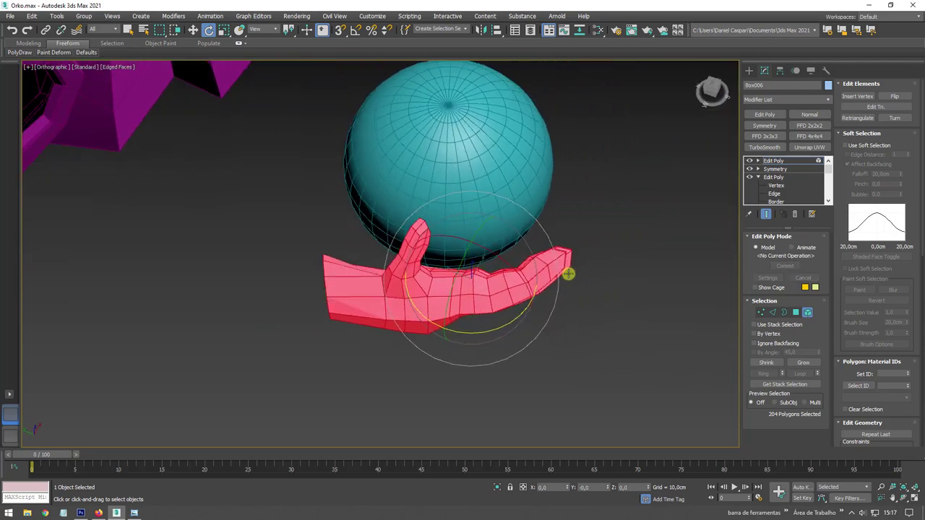
- Pick the Shift paint-deform brush and enlarge its falloff to about 302
left_click(57, 52)
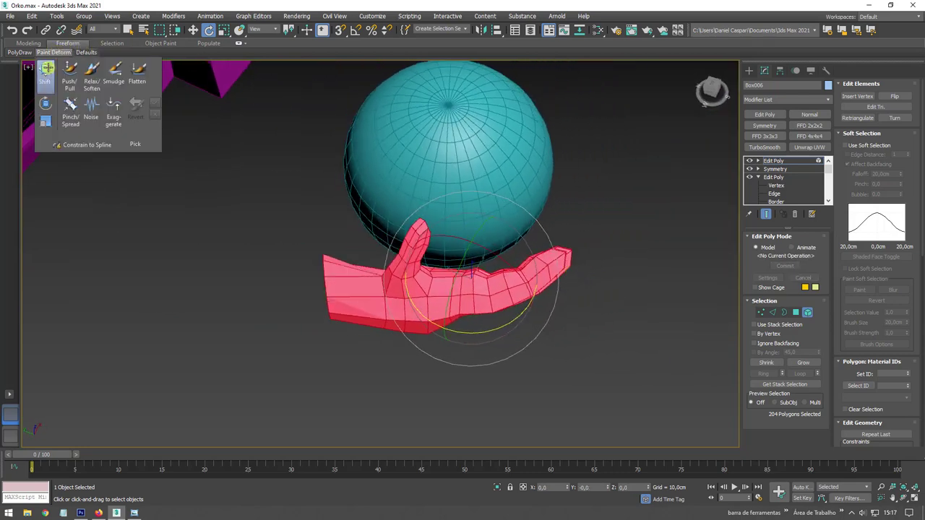
left_click(46, 72)
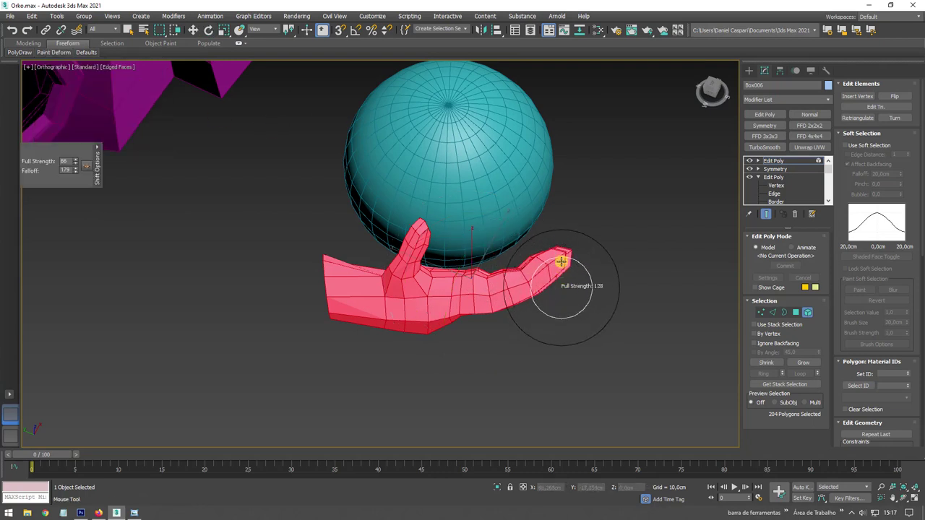
mouse_move(559, 239)
left_mouse_down("ctrl+shift")
mouse_move(563, 282)
mouse_move(519, 252)
mouse_move(553, 232)
left_mouse_up("ctrl+shift")
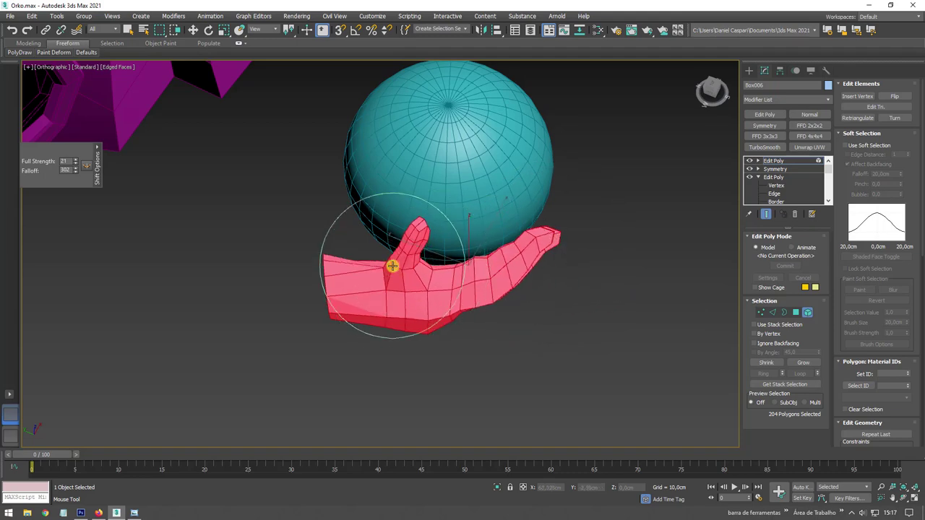
mouse_move(392, 264)
middle_mouse_down("alt")
mouse_move(464, 257)
mouse_move(456, 152)
mouse_move(488, 233)
middle_mouse_up("alt")
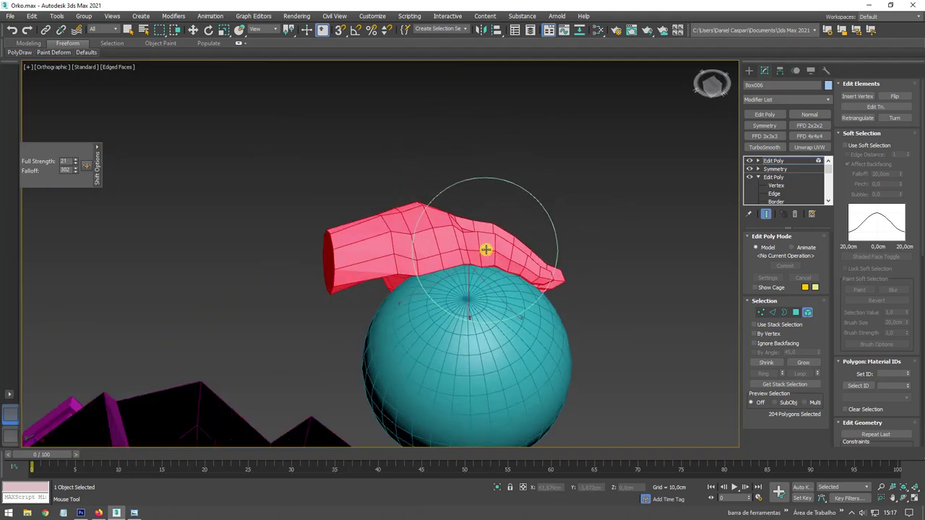
- Sculpt the fingers to curl around the sphere, lowering brush strength to about 15
left_click_drag(425, 219, 470, 221)
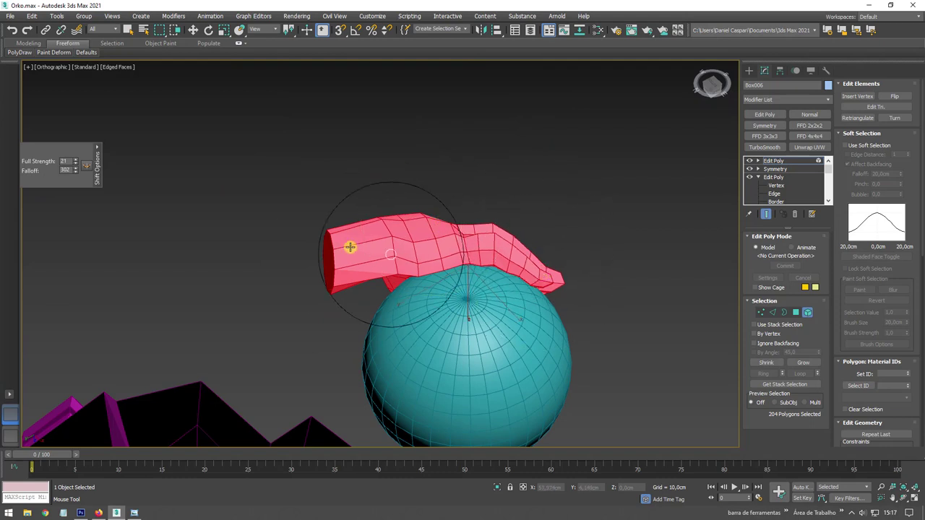
left_click_drag(350, 247, 328, 268)
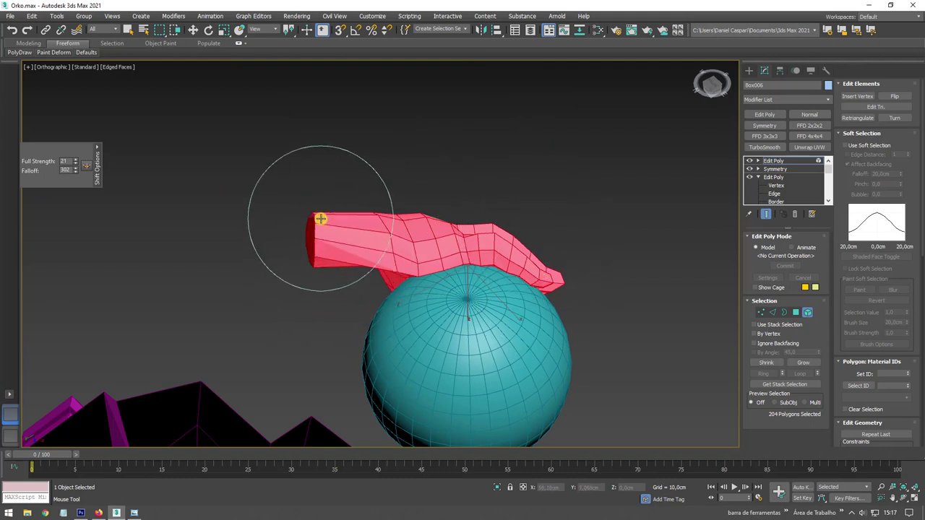
middle_click_drag(450, 205, 417, 211, "alt")
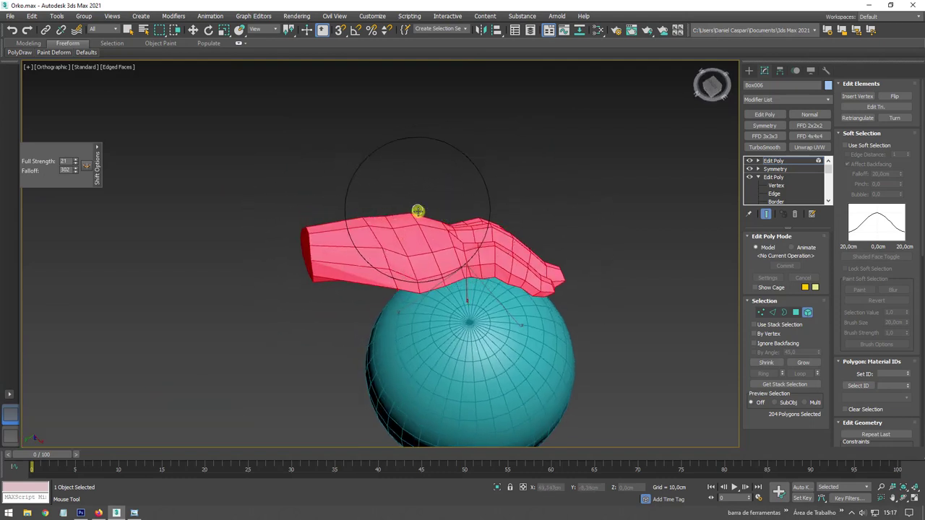
left_click_drag(417, 211, 403, 225, "alt+shift")
scroll(519, 227, "down", 4)
key("shift+z")
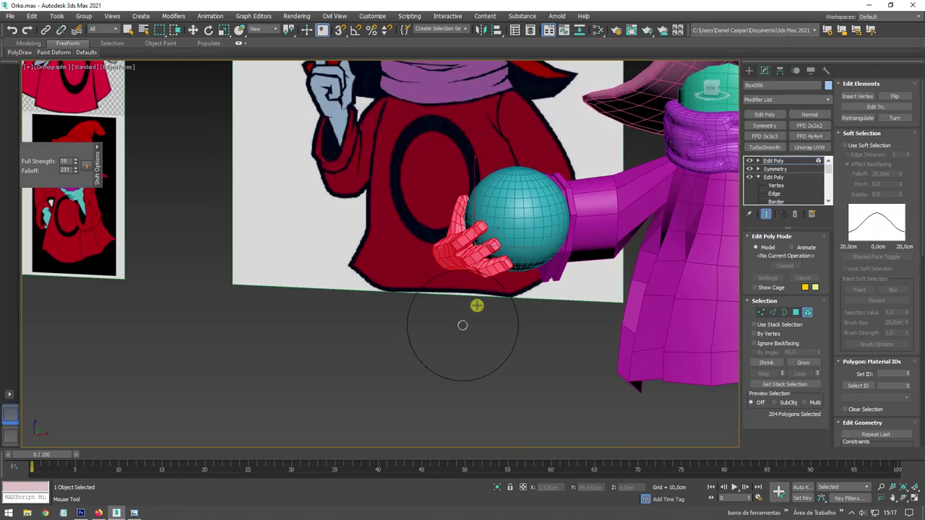
key("shift+z")
key("shift+z")
key("shift+z")
- Clone the cupped hand off to the right as a new object
key("w")
middle_click_drag(367, 308, 575, 161, "alt")
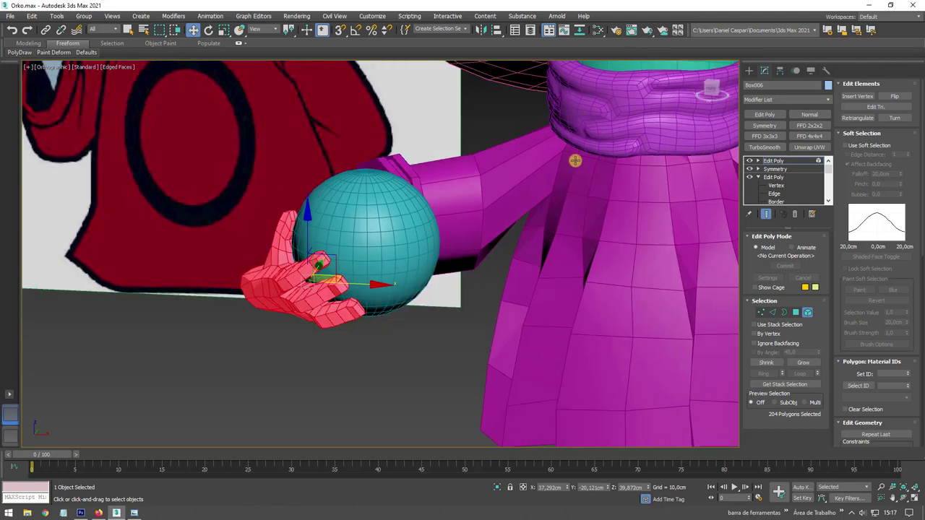
middle_click_drag(445, 256, 451, 274, "alt")
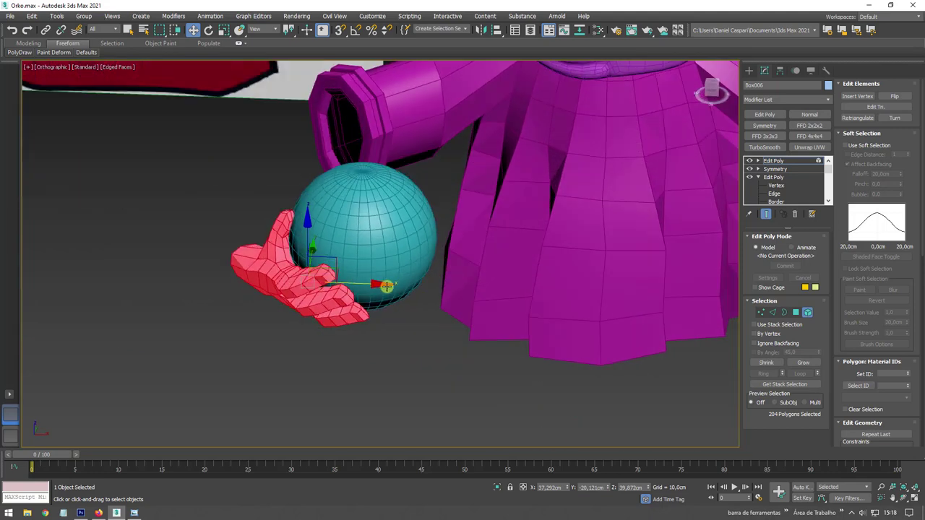
left_click_drag(365, 282, 540, 282, "shift")
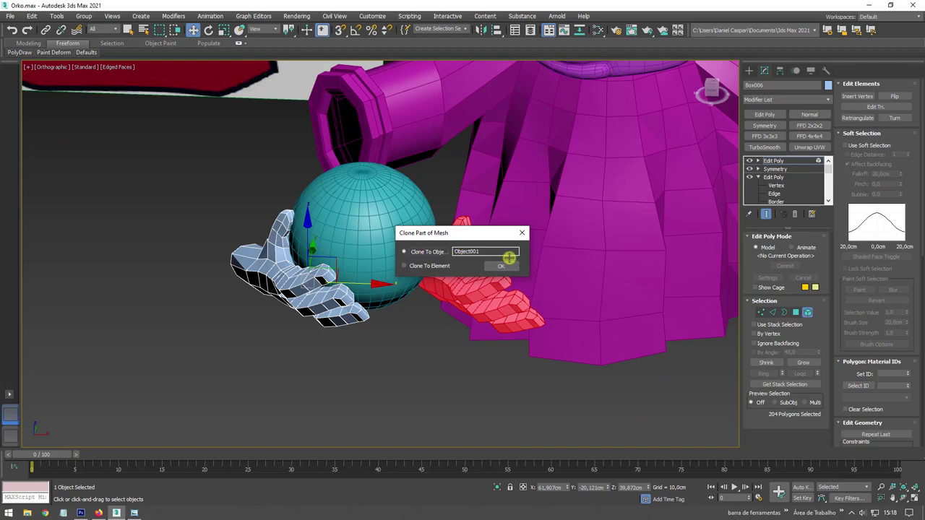
left_click(498, 265)
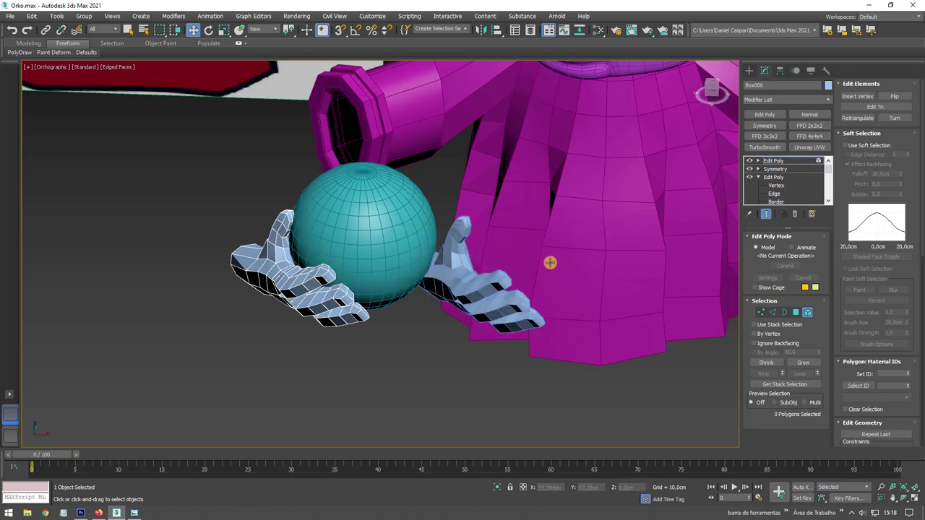
- Mirror the cloned hand and place it against the sphere's other side
left_click(773, 160)
scroll(479, 277, "down", 3)
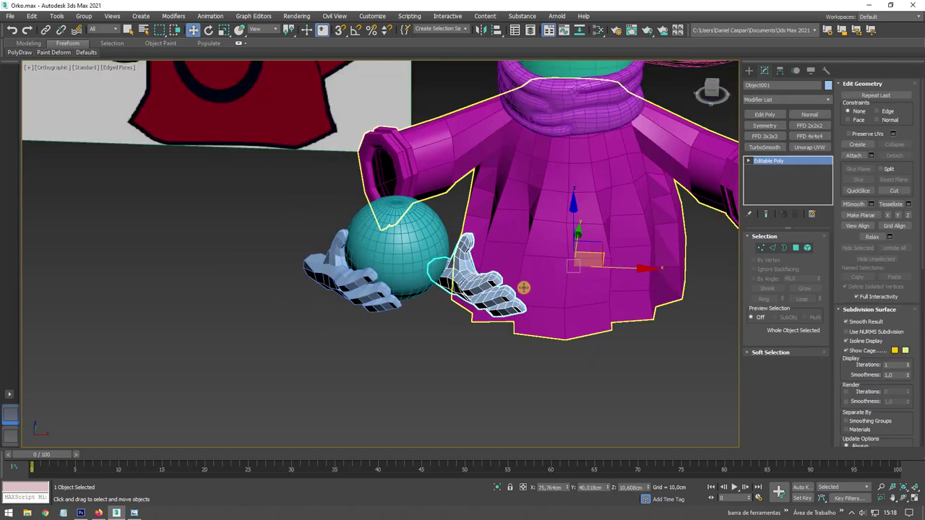
scroll(479, 276, "down", 3)
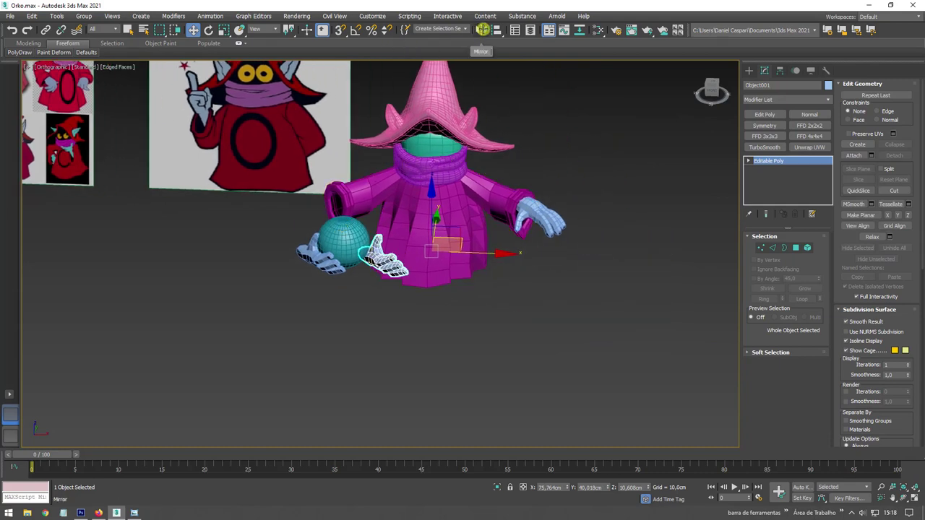
left_click(482, 30)
left_click(436, 332)
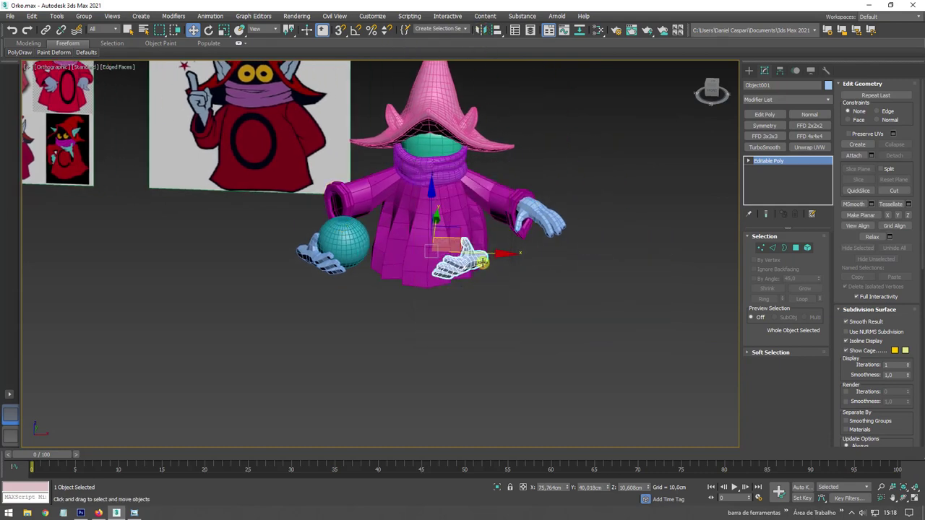
left_click_drag(481, 254, 357, 252)
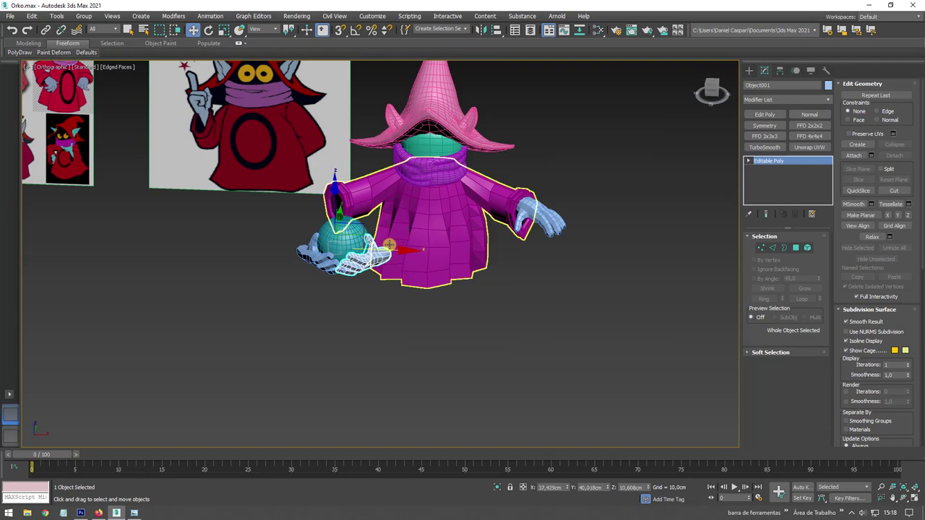
scroll(356, 251, "up", 4)
scroll(357, 252, "up", 3)
scroll(367, 268, "up", 1)
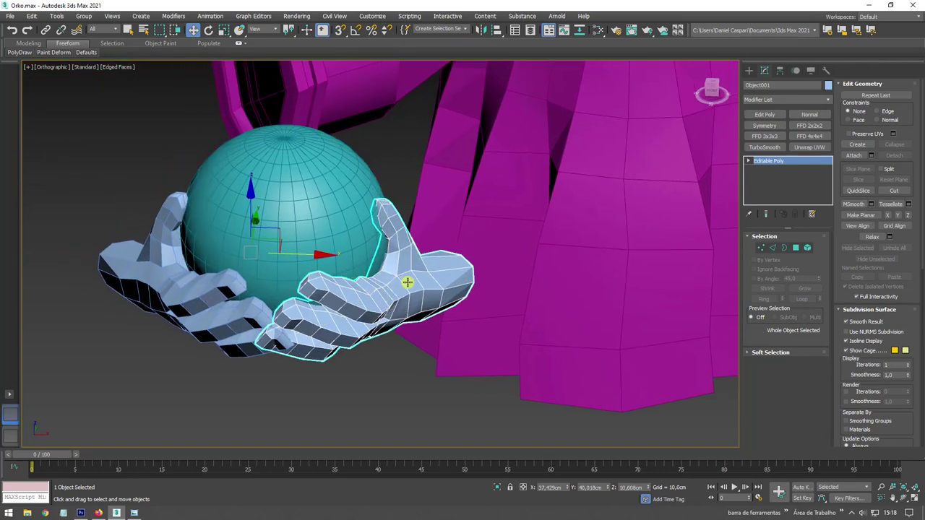
- Rotate the mirrored hand element upright against the sphere's right side, fingers pointing up
key("e")
mouse_move(292, 253)
left_mouse_down()
mouse_move(289, 231)
mouse_move(384, 235)
left_mouse_up()
key("ctrl+z")
key("ctrl+z")
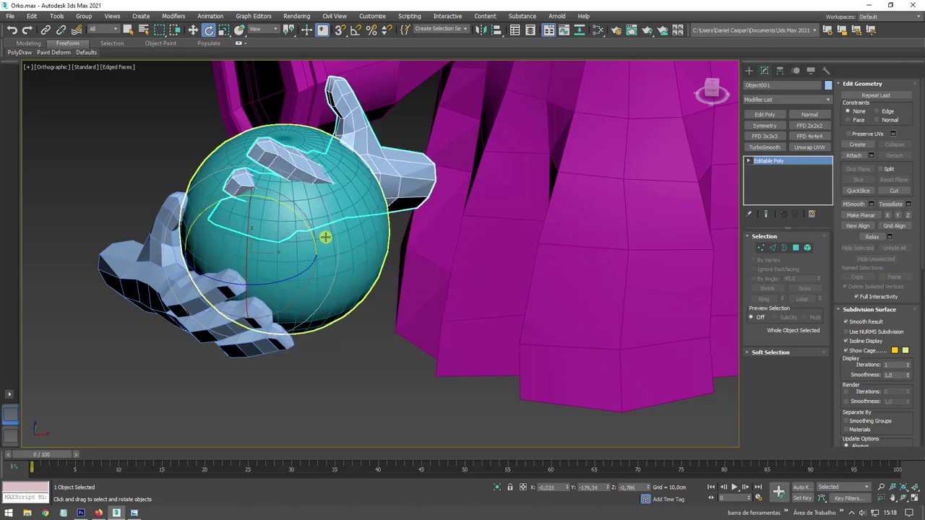
key("ctrl+z")
key("5")
left_click(347, 329)
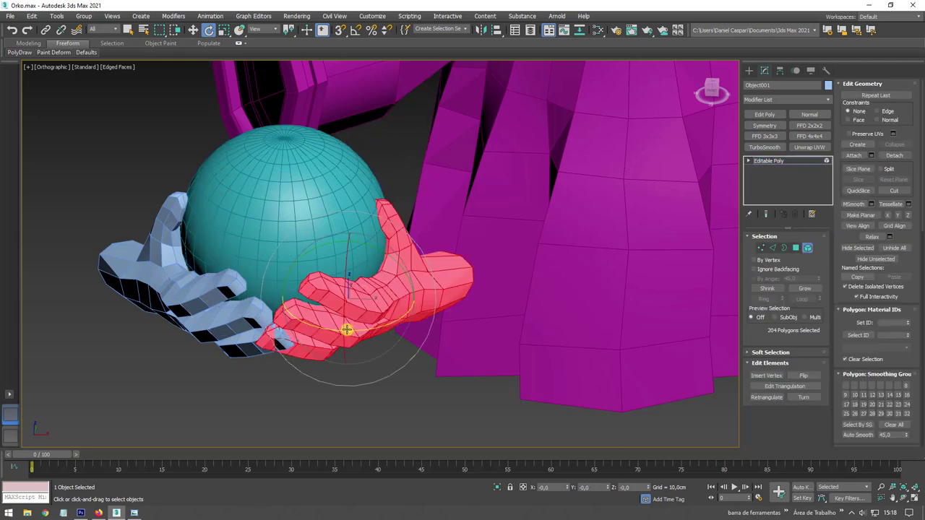
mouse_move(404, 272)
left_mouse_down()
mouse_move(399, 263)
mouse_move(404, 272)
mouse_move(390, 299)
mouse_move(404, 263)
mouse_move(384, 264)
mouse_move(409, 262)
left_mouse_up()
key("w")
key("e")
mouse_move(409, 262)
middle_mouse_down("alt")
mouse_move(441, 264)
mouse_move(453, 287)
middle_mouse_up("alt")
mouse_move(452, 287)
left_mouse_down()
mouse_move(408, 253)
mouse_move(399, 222)
left_mouse_up()
key("w")
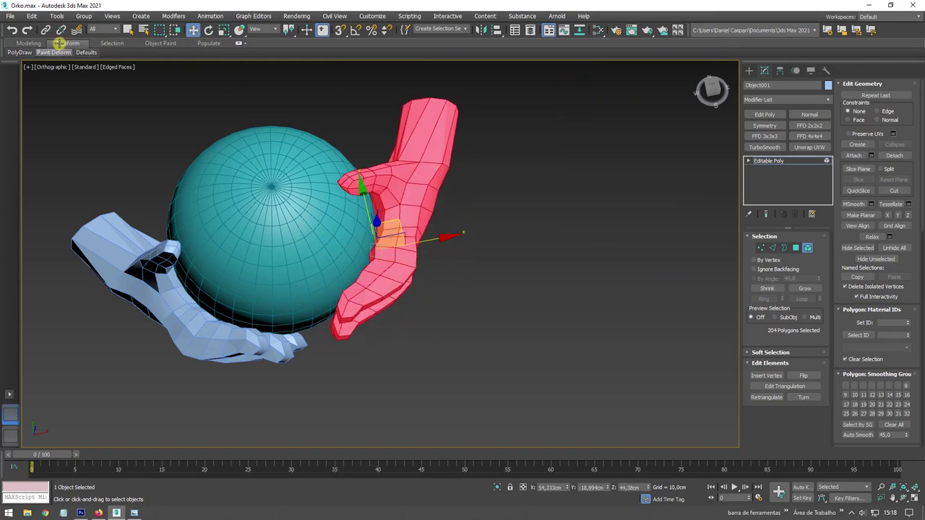
- Arm the Shift deform brush and lower its full strength to 12
left_click(54, 52)
left_click(52, 69)
mouse_move(307, 141)
middle_mouse_down("alt")
mouse_move(479, 223)
mouse_move(474, 215)
middle_mouse_up("alt")
left_click_drag(468, 225, 454, 226, "alt+shift")
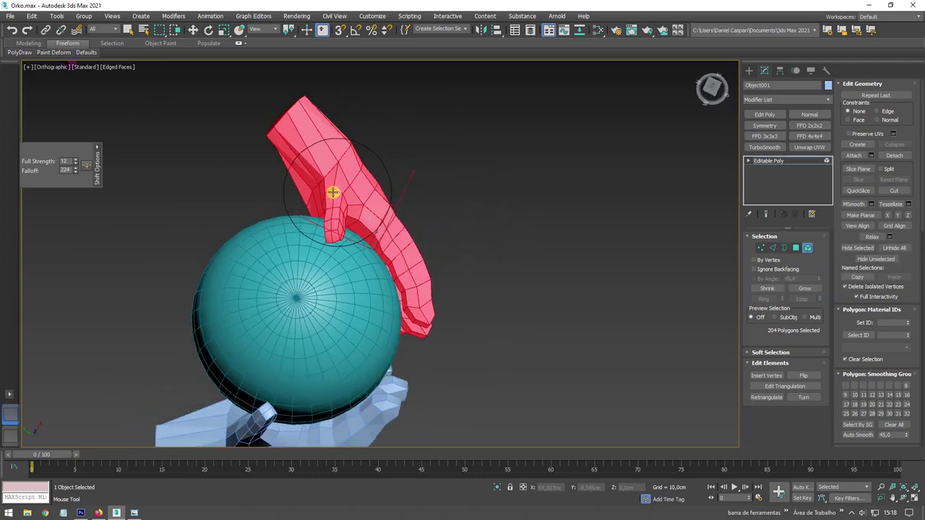
- With the Push/Pull brush at size 6, push the fingertip resting on the sphere
left_click(56, 52)
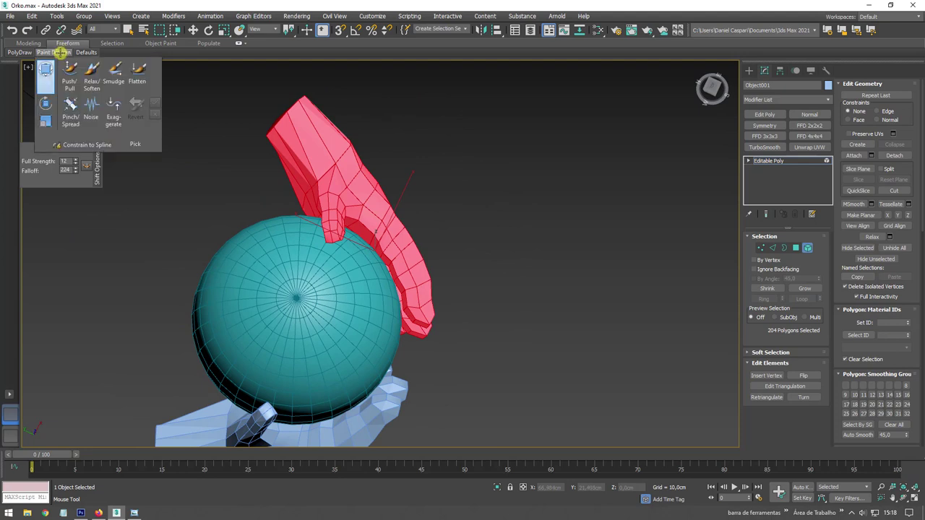
left_click(70, 69)
left_click(93, 88)
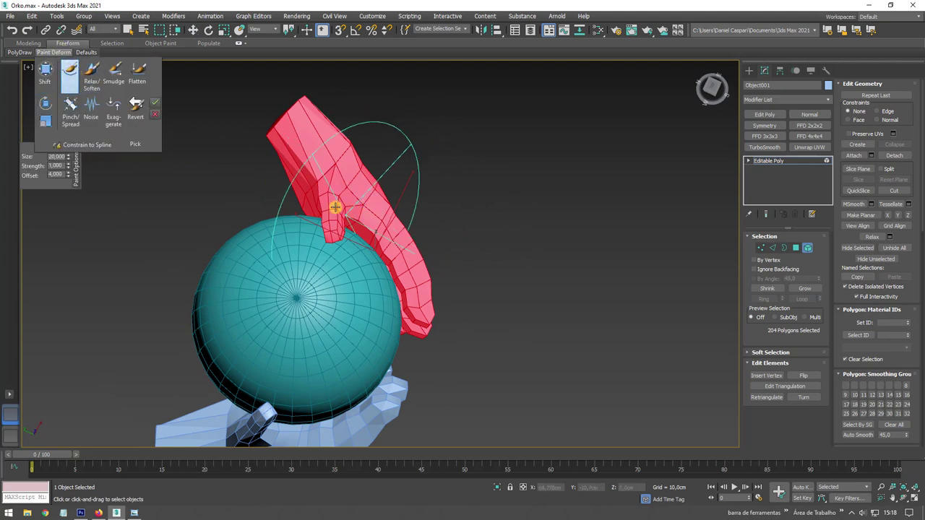
left_click_drag(339, 236, 327, 220)
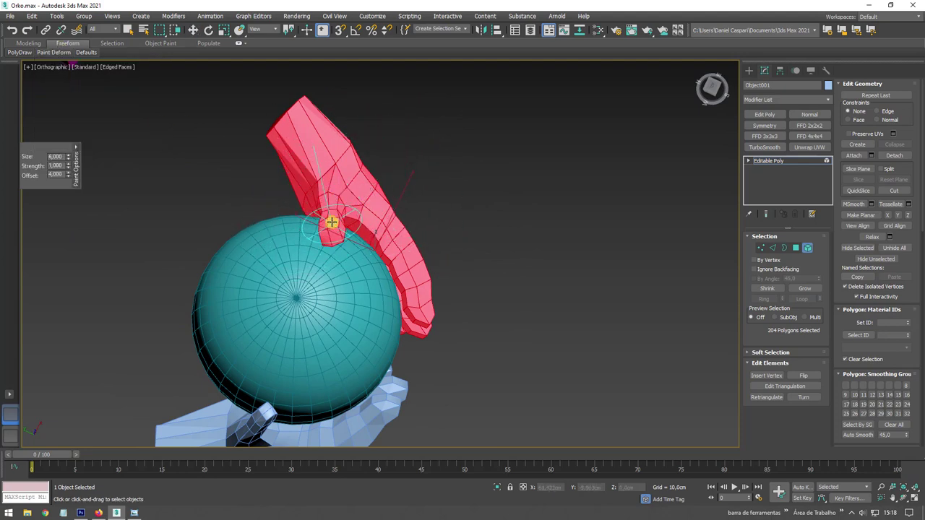
middle_click_drag(327, 220, 325, 209, "alt")
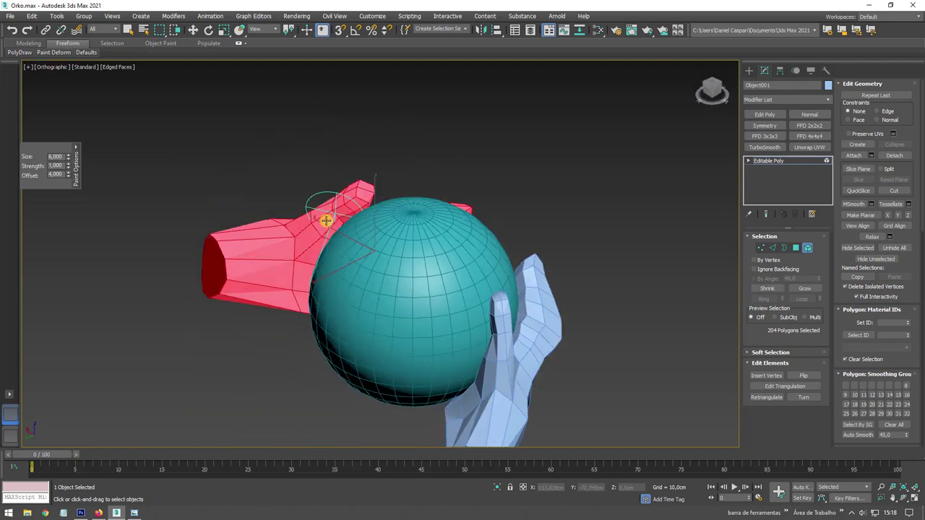
mouse_move(309, 239)
middle_mouse_down("alt")
mouse_move(441, 280)
mouse_move(538, 263)
middle_mouse_up("alt")
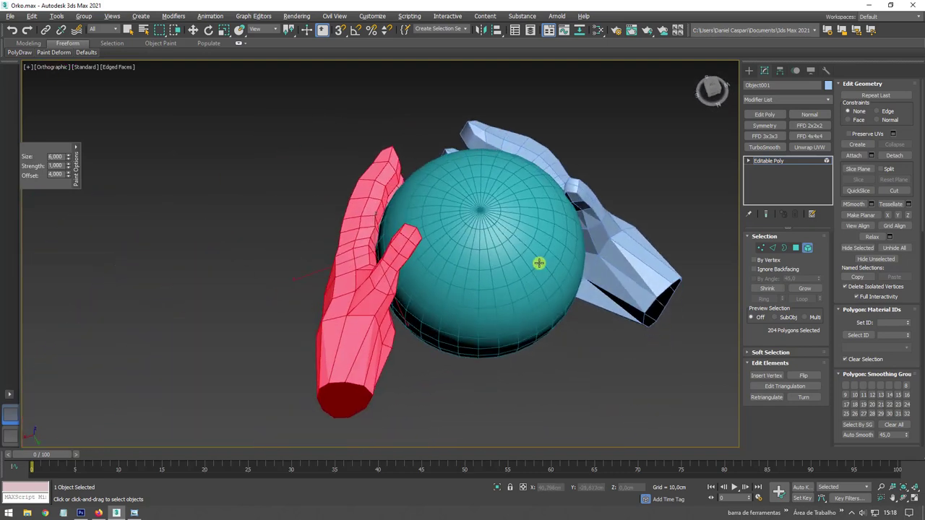
- Exit paint deform and switch the hand to Polygon selection level
left_click(751, 165)
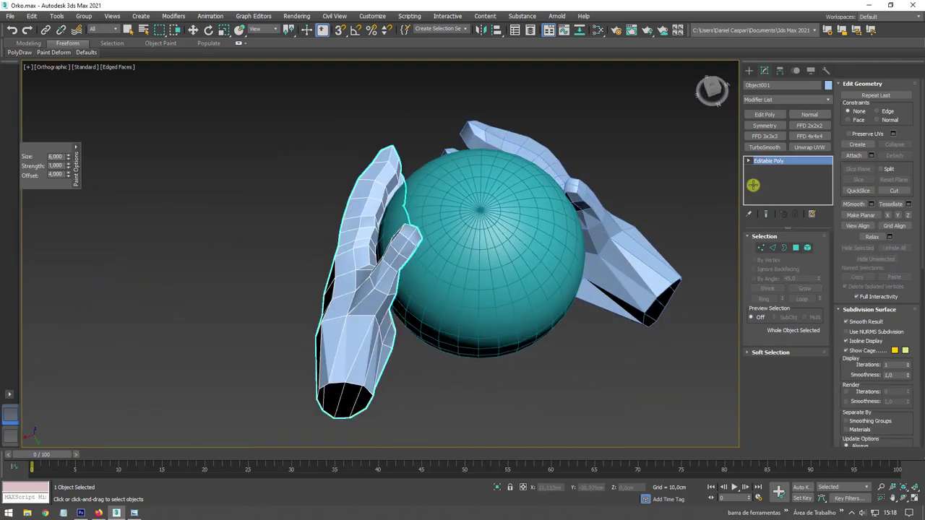
left_click(768, 162)
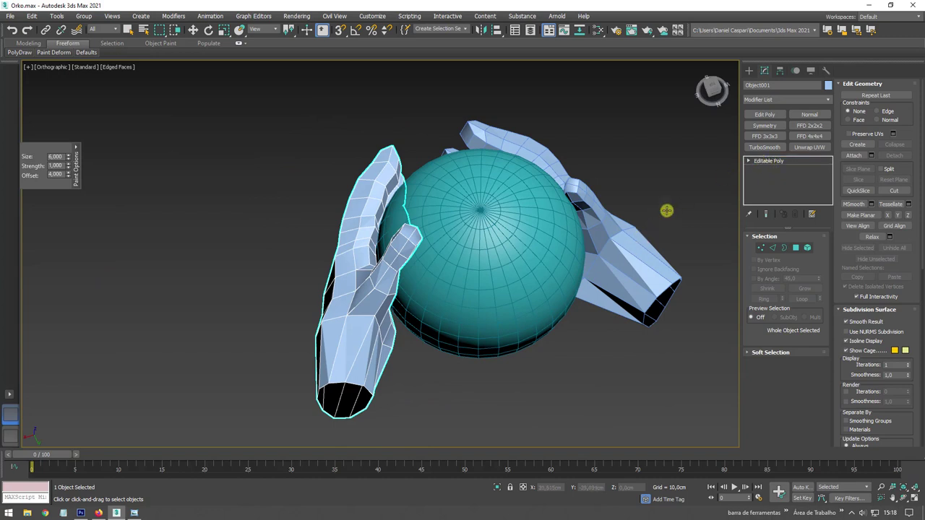
key("4")
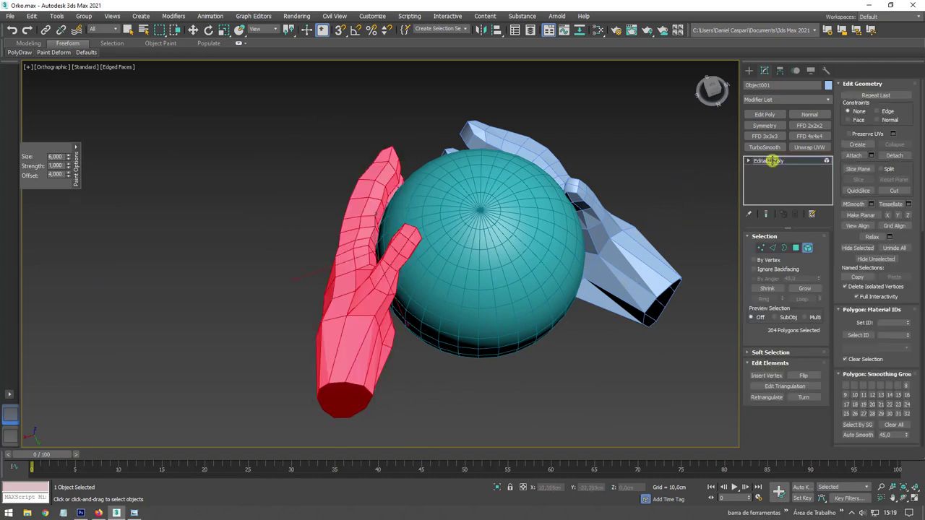
left_click(772, 161)
key("w")
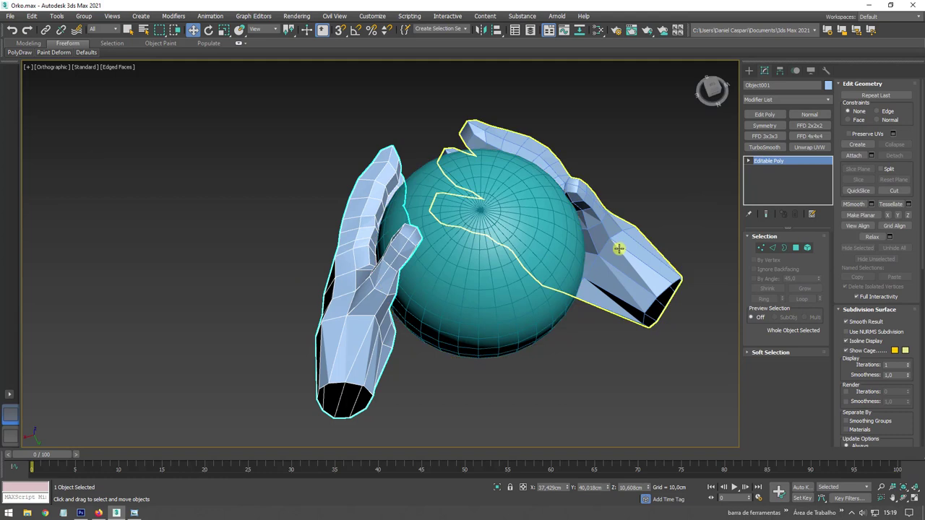
left_click(620, 247)
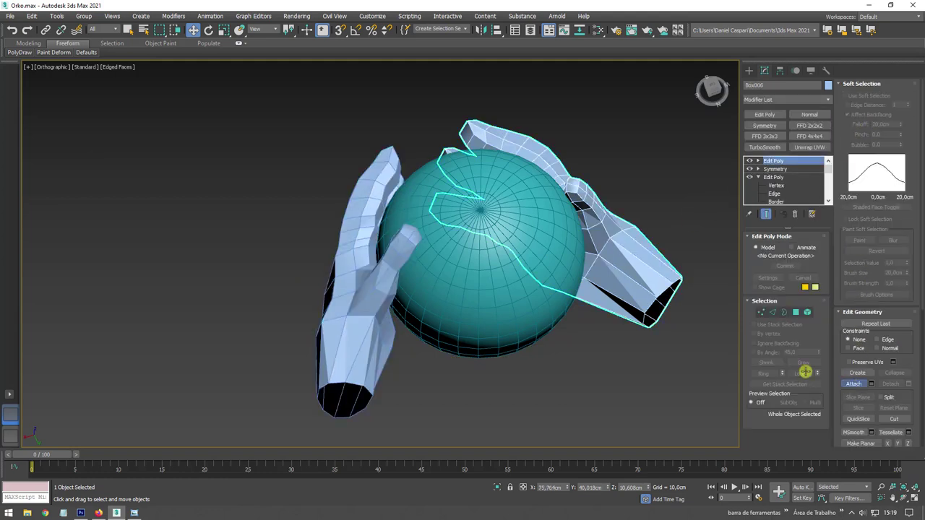
left_click(337, 274, "ctrl")
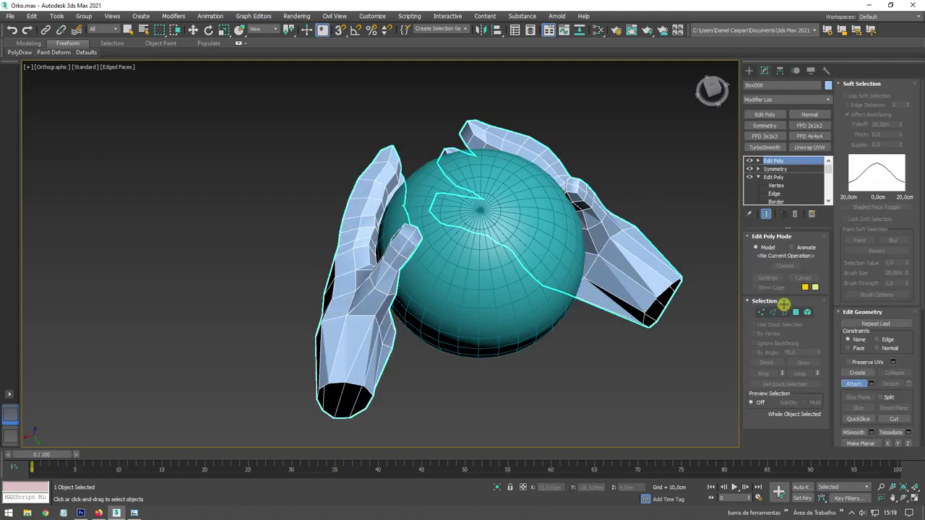
mouse_move(53, 52)
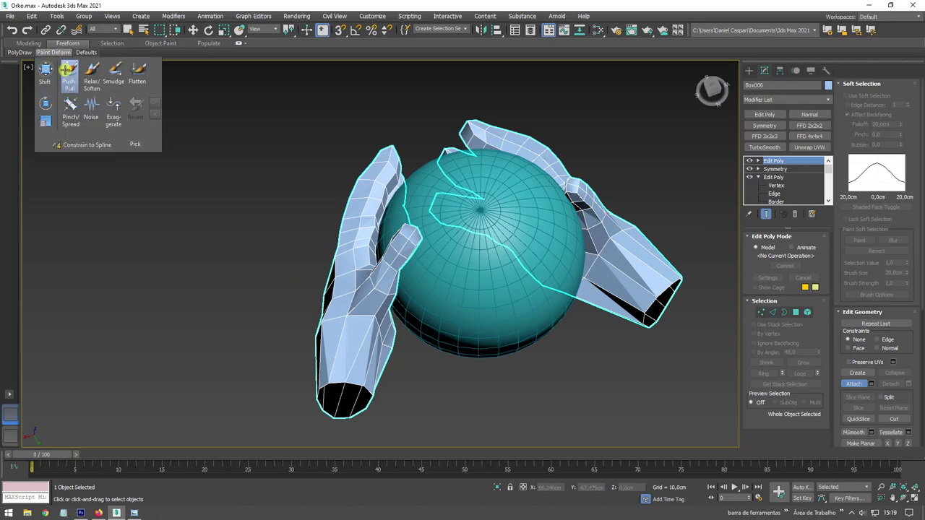
left_click(65, 70)
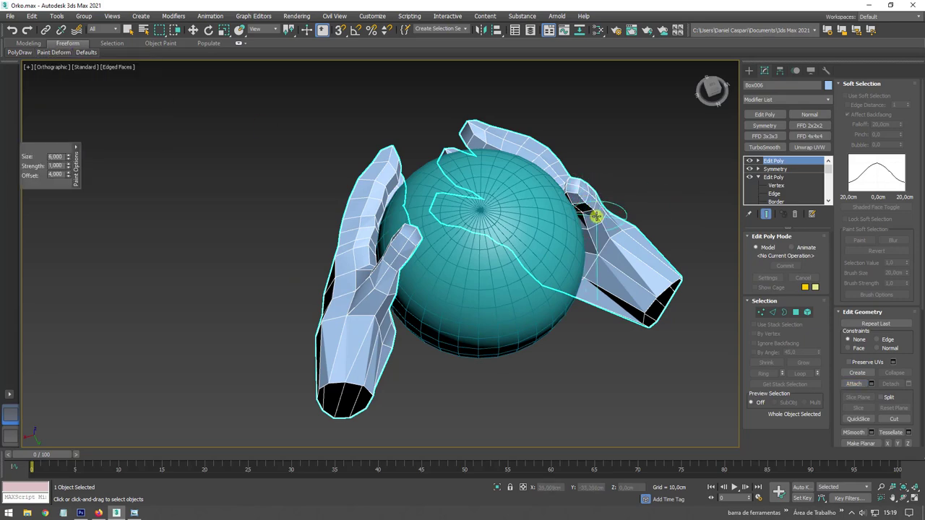
scroll(539, 221, "down", 5)
scroll(453, 284, "up", 2)
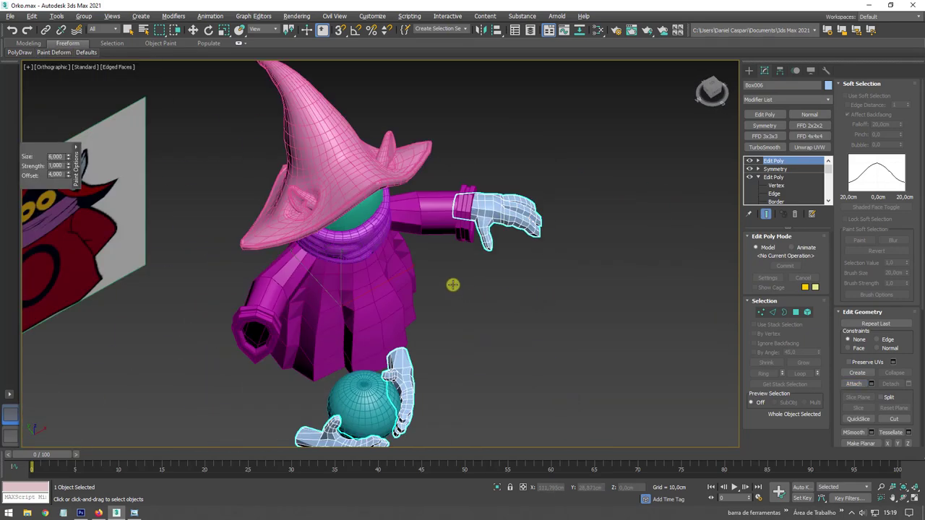
mouse_move(452, 285)
middle_mouse_down("alt")
mouse_move(404, 304)
mouse_move(439, 215)
middle_mouse_up("alt")
scroll(397, 314, "up", 4)
key("w")
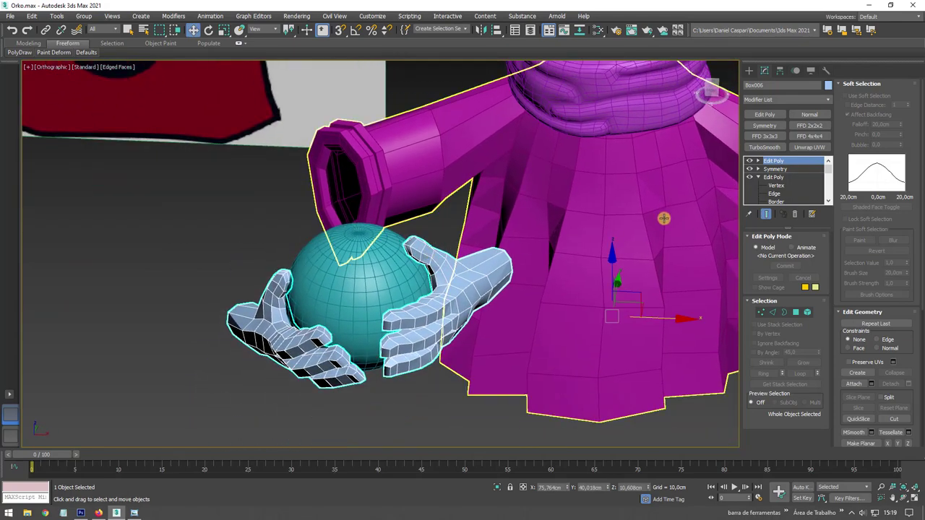
scroll(663, 218, "down", 2)
scroll(663, 218, "down", 4)
middle_click_drag(663, 219, 532, 357, "alt")
- Attach the sphere to the hands object Box006
left_click(488, 255, "ctrl")
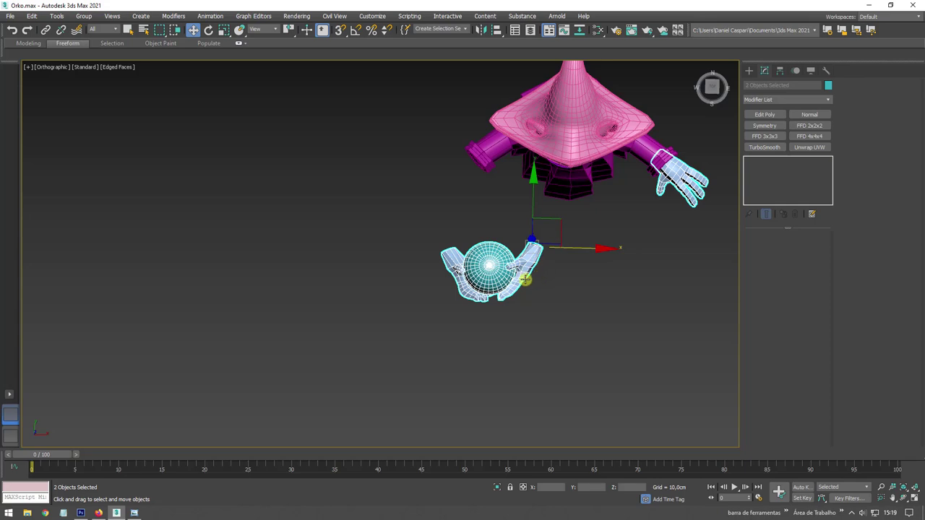
left_click(462, 278, "alt")
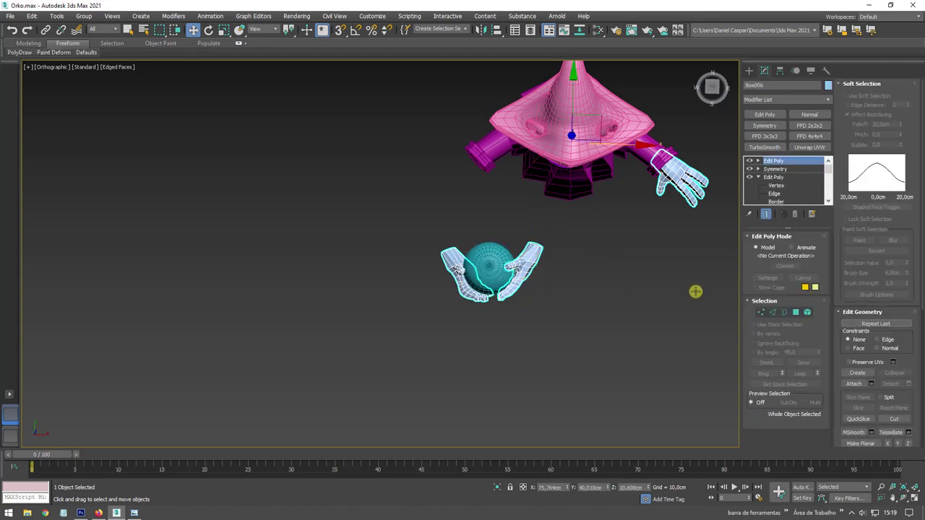
left_click(853, 383)
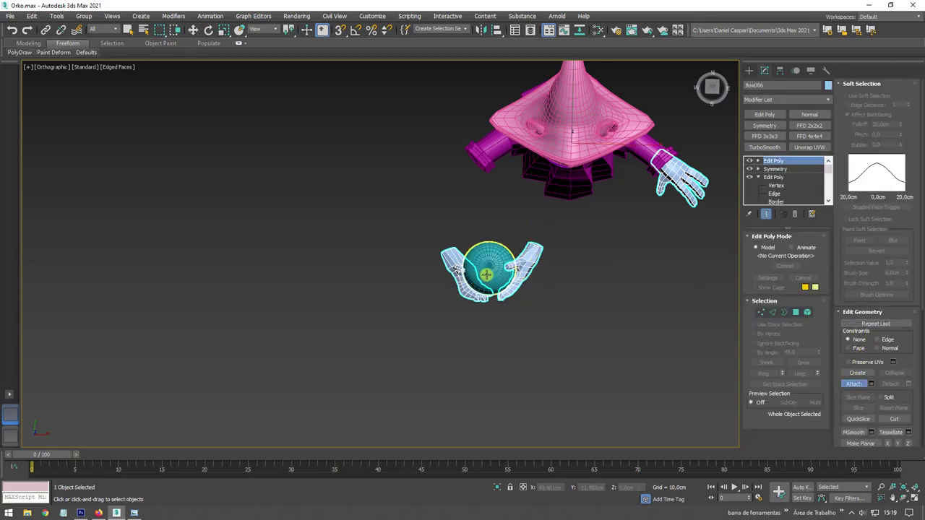
left_click(487, 275)
- Select the sphere-and-hand element, then move it up and tilt it against the robe's chest
left_click(805, 309)
left_click(524, 253)
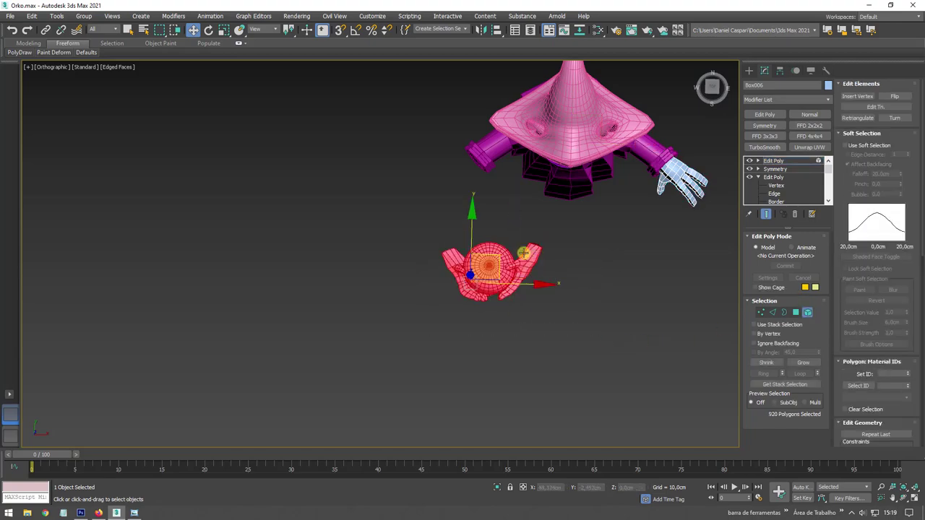
left_click_drag(502, 254, 572, 204)
mouse_move(572, 203)
middle_mouse_down("alt")
mouse_move(597, 316)
mouse_move(578, 234)
middle_mouse_up("alt")
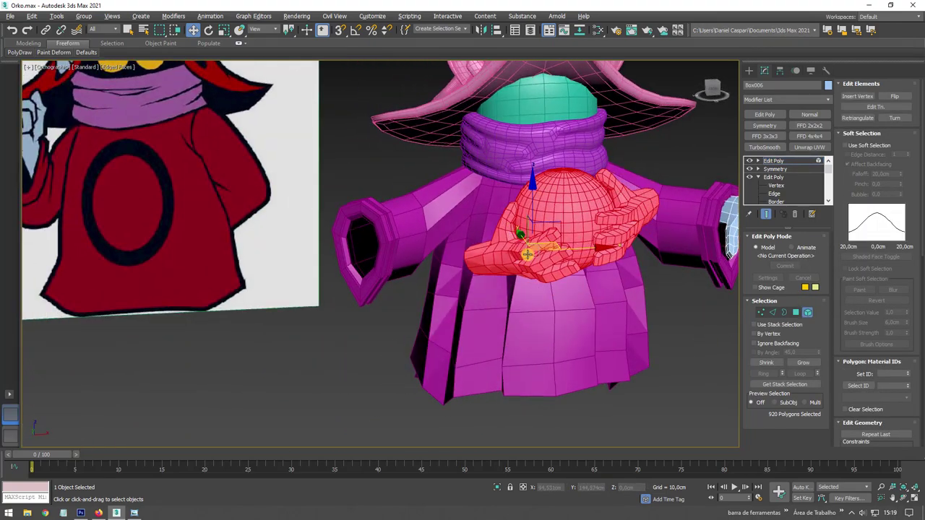
scroll(578, 234, "up", 3)
key("e")
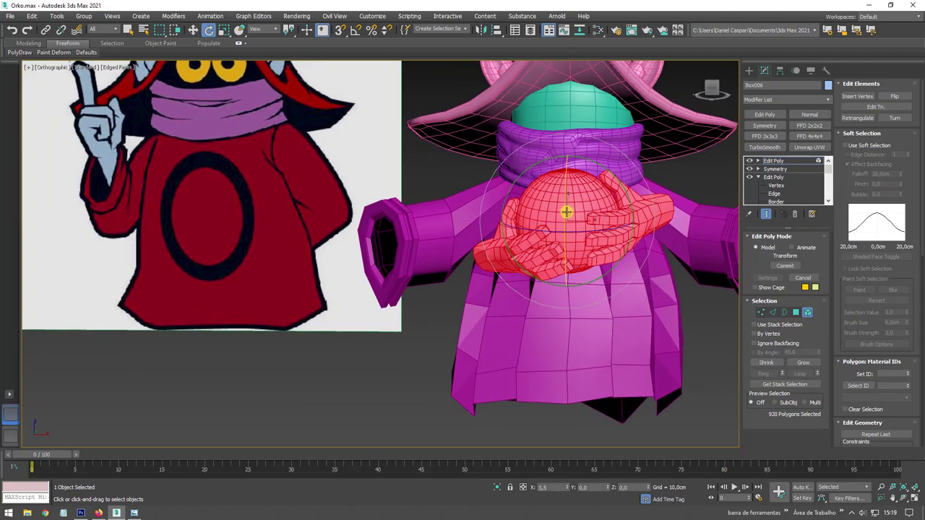
left_click_drag(569, 208, 589, 203)
key("w")
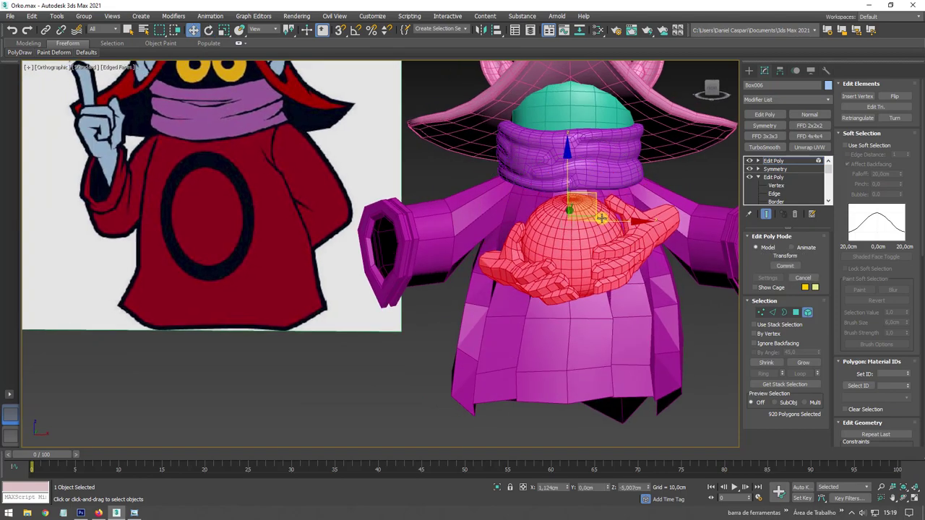
middle_click_drag(597, 192, 505, 195, "alt")
left_click(772, 160)
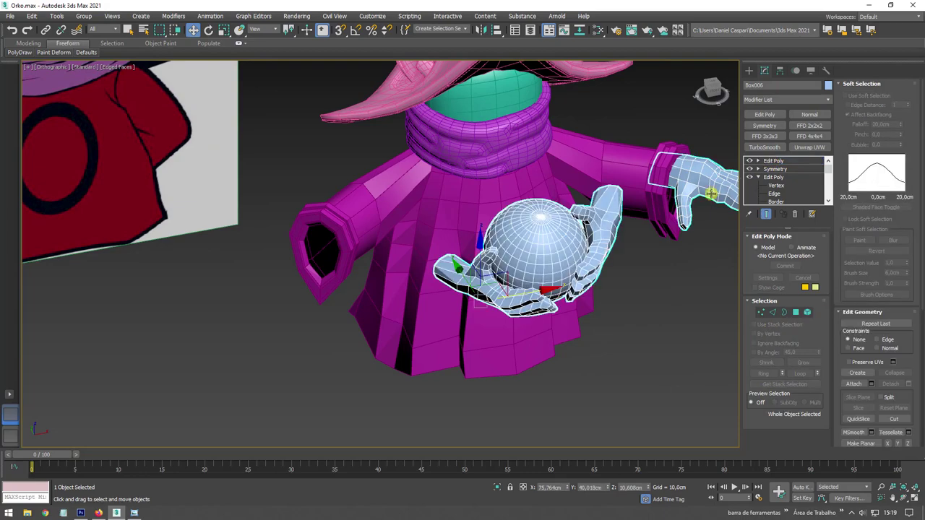
middle_click_drag(553, 301, 498, 276, "alt")
- Pick robe polygons below the hands and grow the selection twice to 36 polygons
left_click(512, 221)
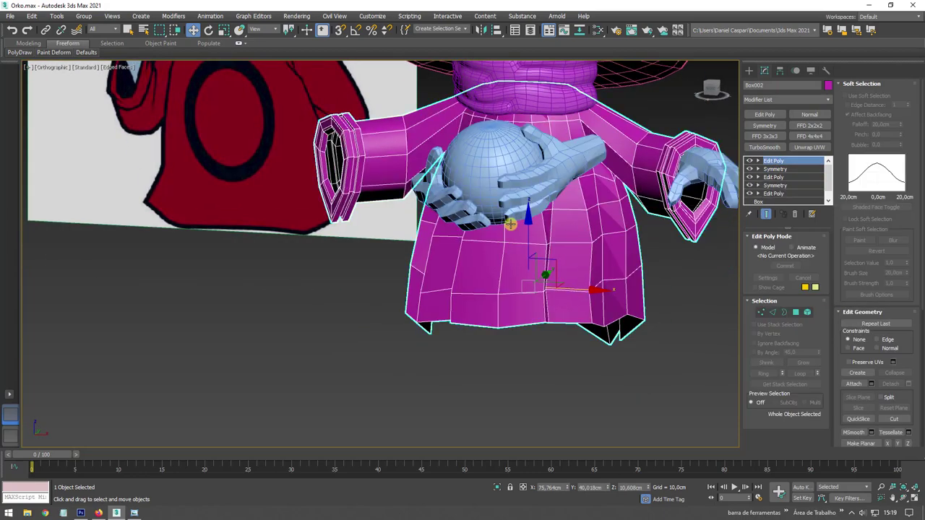
mouse_move(512, 221)
middle_mouse_down("alt")
mouse_move(457, 291)
mouse_move(426, 354)
mouse_move(425, 346)
mouse_move(805, 273)
middle_mouse_up("alt")
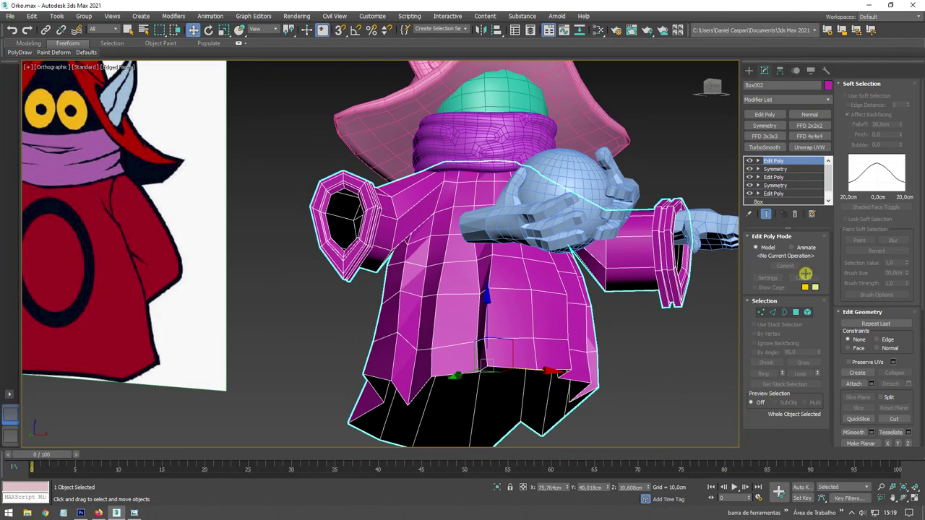
left_click(797, 310)
left_click(519, 273)
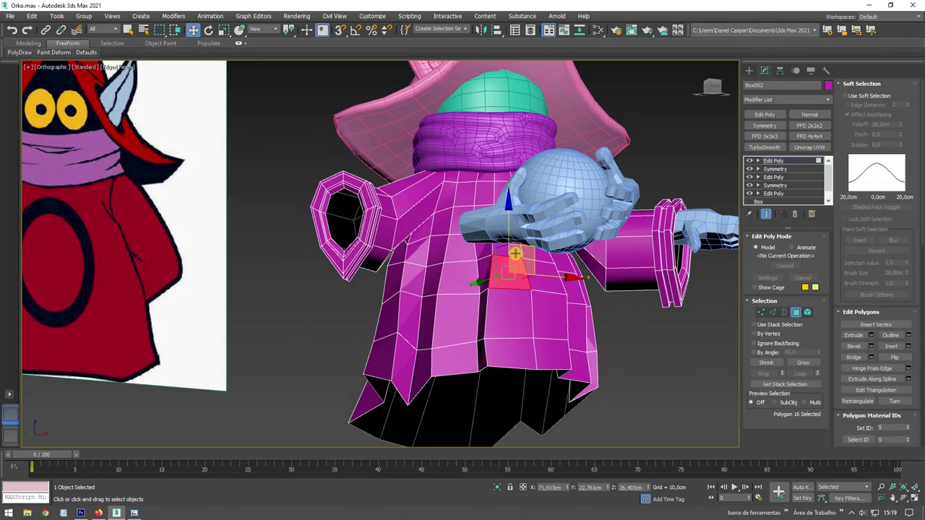
middle_click_drag(533, 253, 567, 289, "alt")
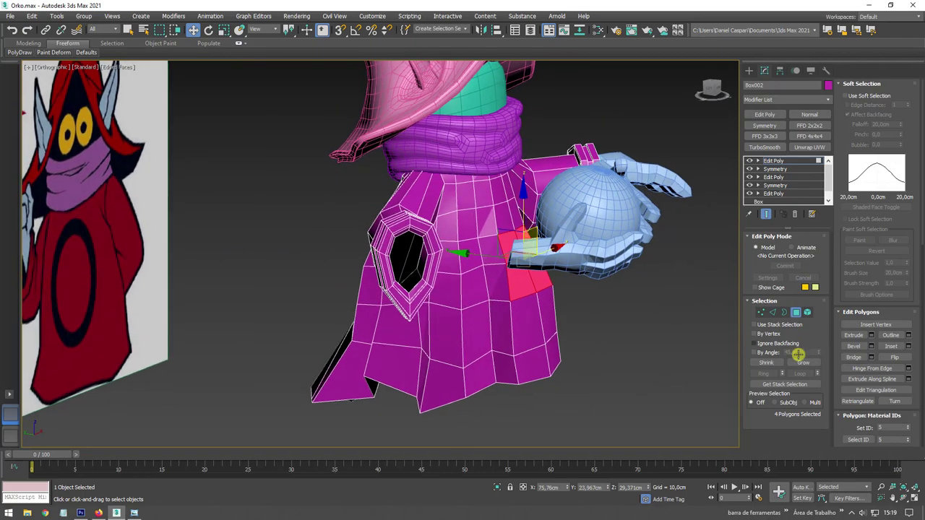
left_click(802, 361)
left_click(802, 361)
middle_click_drag(627, 295, 599, 303, "alt")
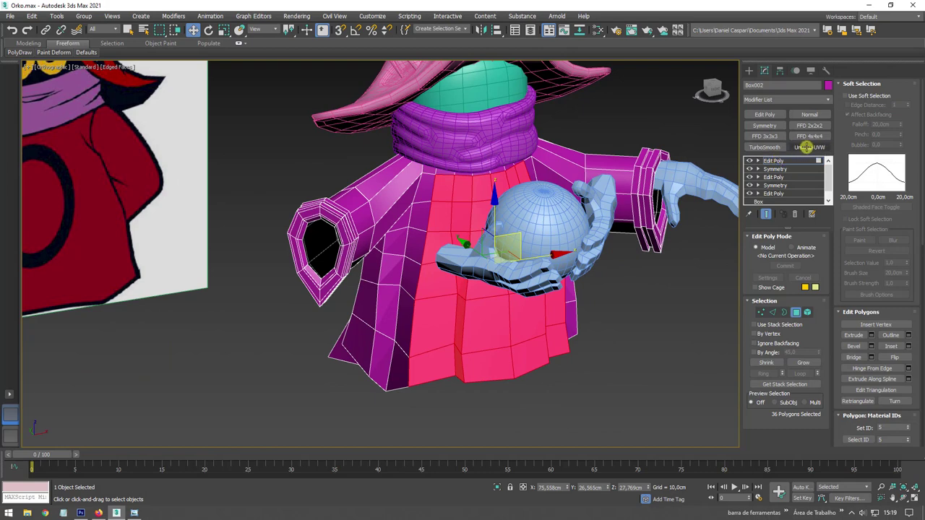
- Add Unwrap UVW, open the UV Editor and Quick Planar Map the selected faces
left_click(808, 147)
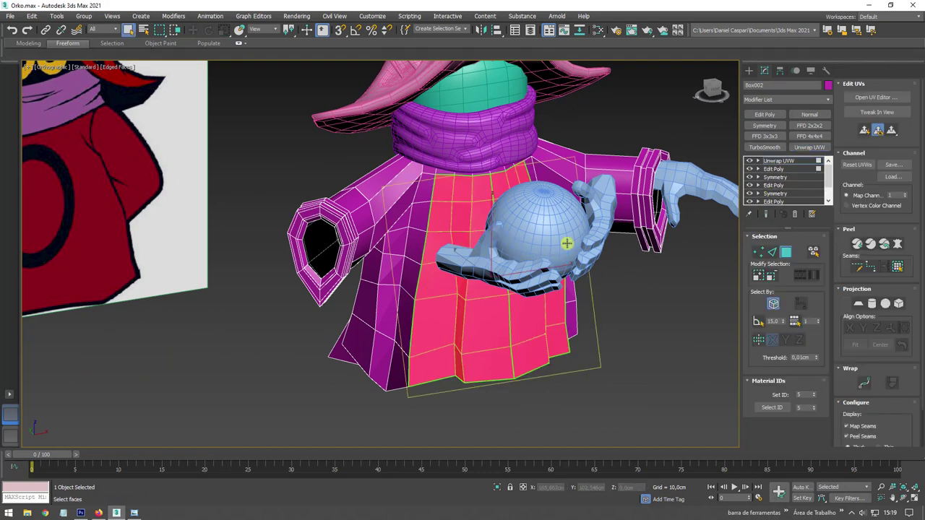
left_click(875, 97)
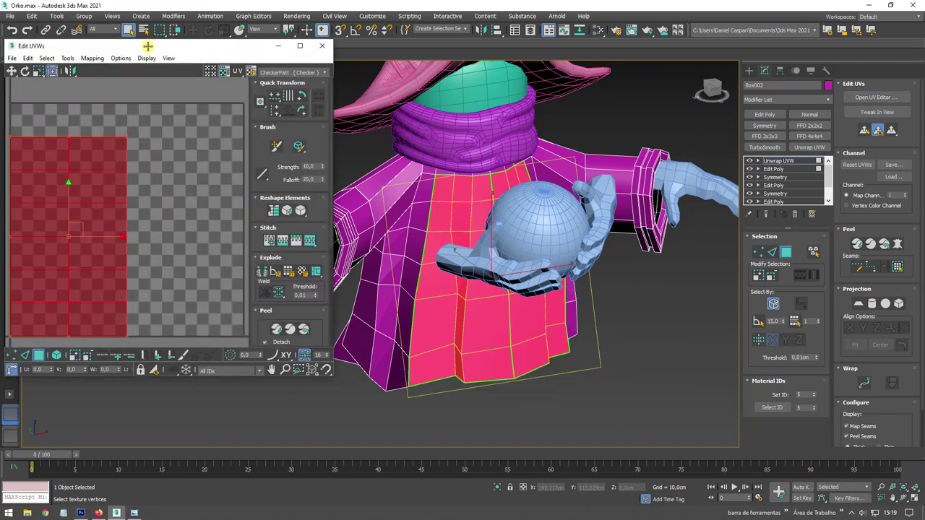
left_click_drag(148, 46, 279, 65)
scroll(291, 229, "down", 3)
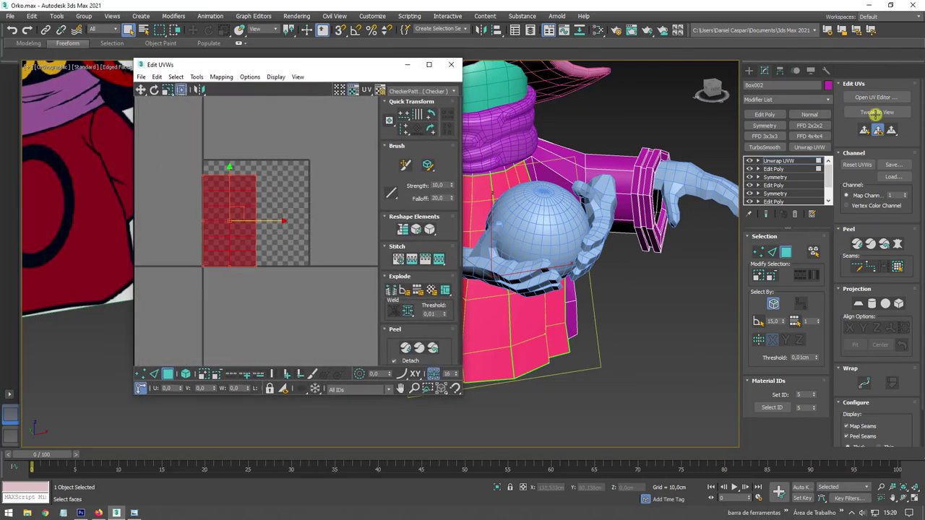
left_click(864, 130)
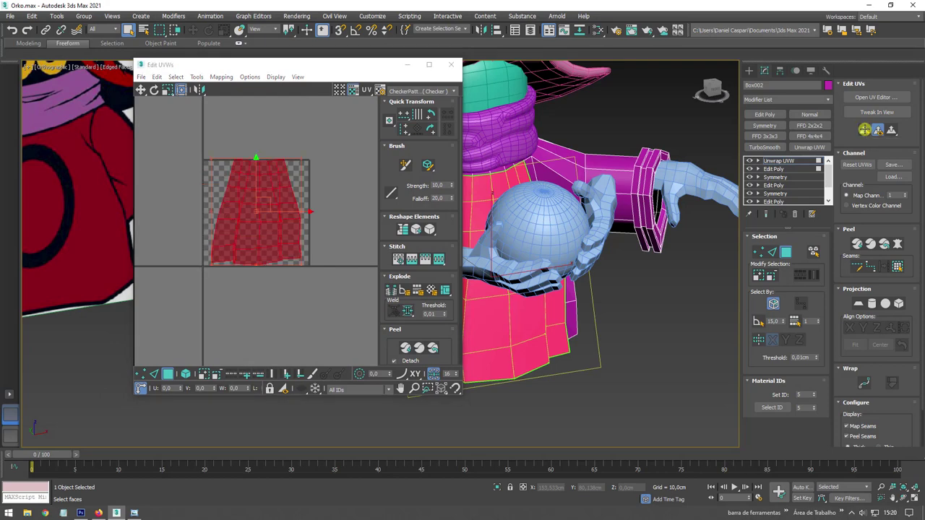
middle_click_drag(473, 272, 680, 320, "alt")
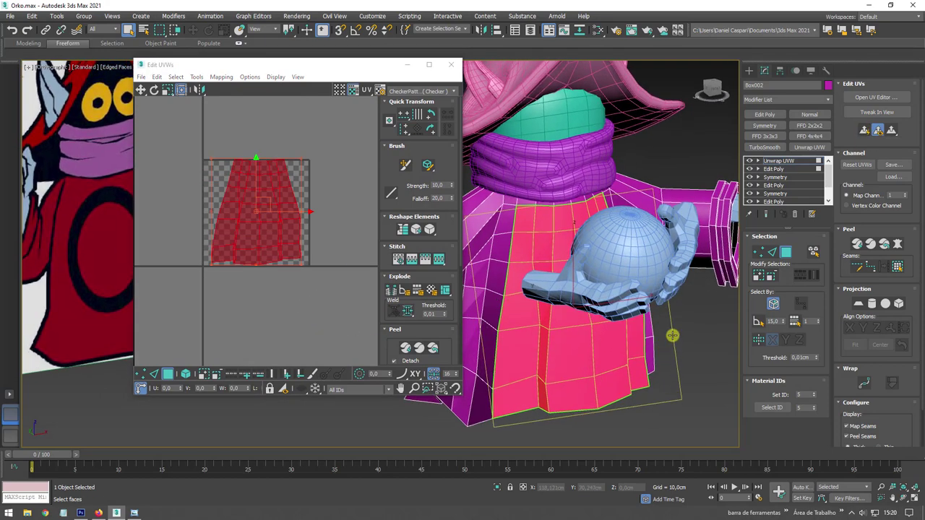
- Relax the UV shell and rotate it about 6 degrees
left_click(196, 77)
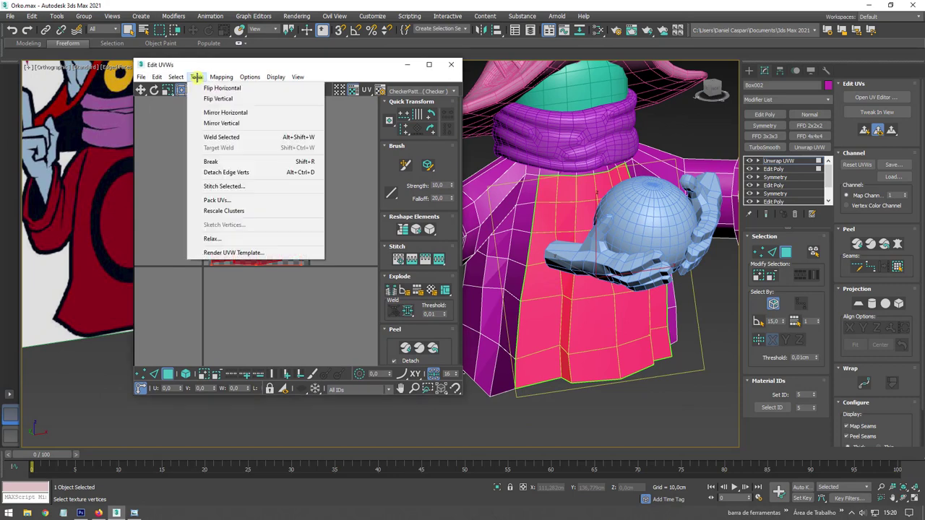
left_click(219, 238)
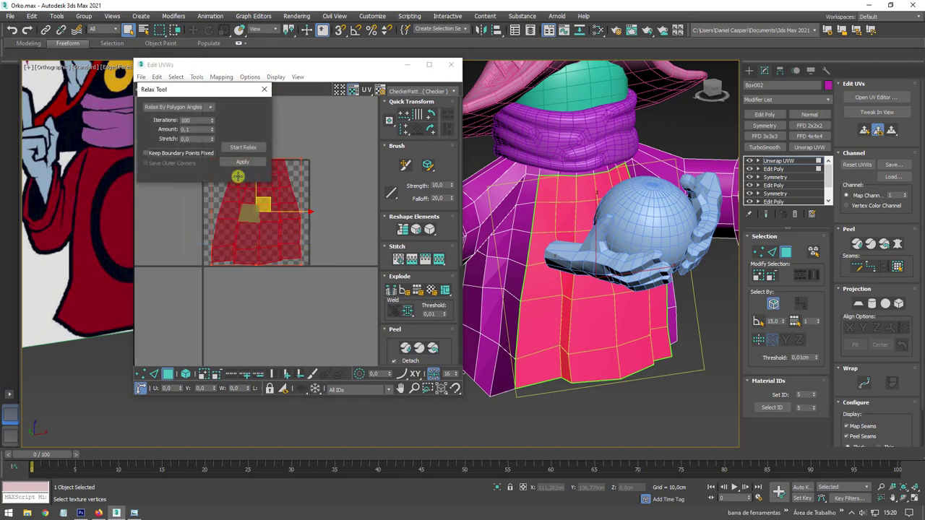
left_click(243, 148)
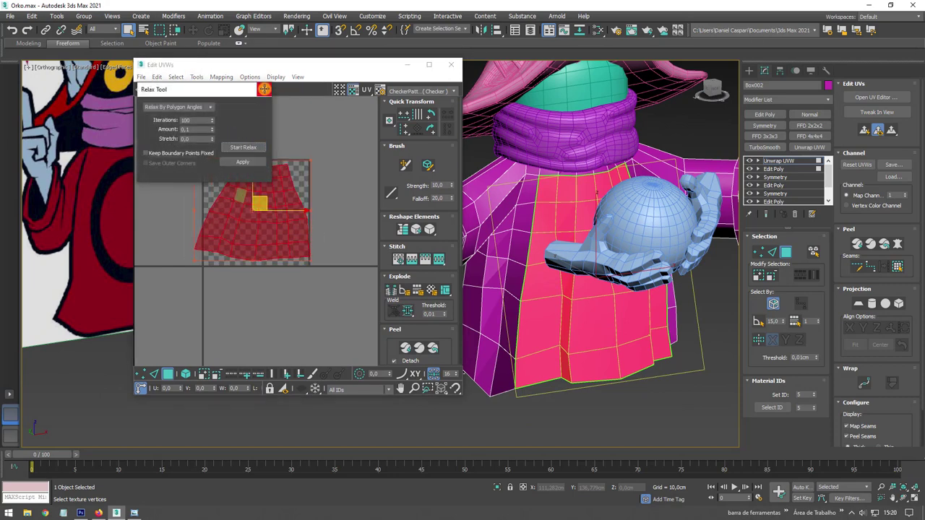
left_click(264, 89)
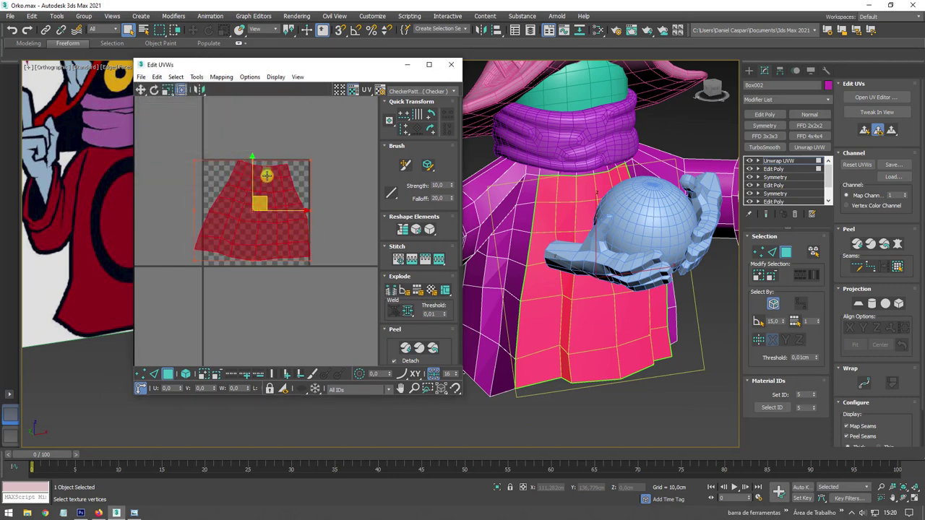
left_click(154, 91)
mouse_move(275, 182)
left_mouse_down()
mouse_move(268, 203)
mouse_move(261, 183)
left_mouse_up()
left_click(142, 89)
left_click(154, 89)
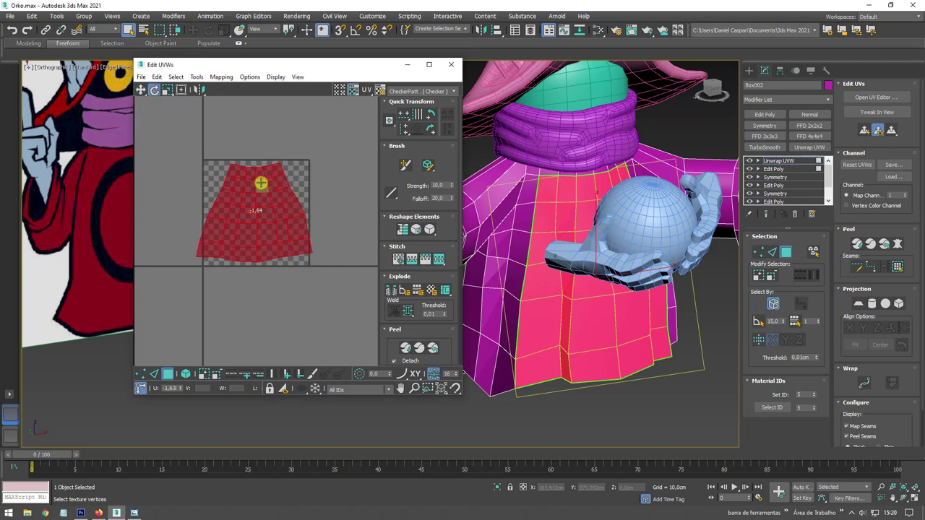
left_click(346, 185)
- Leave UV editing and add a new Edit Poly modifier on top
left_click(783, 160)
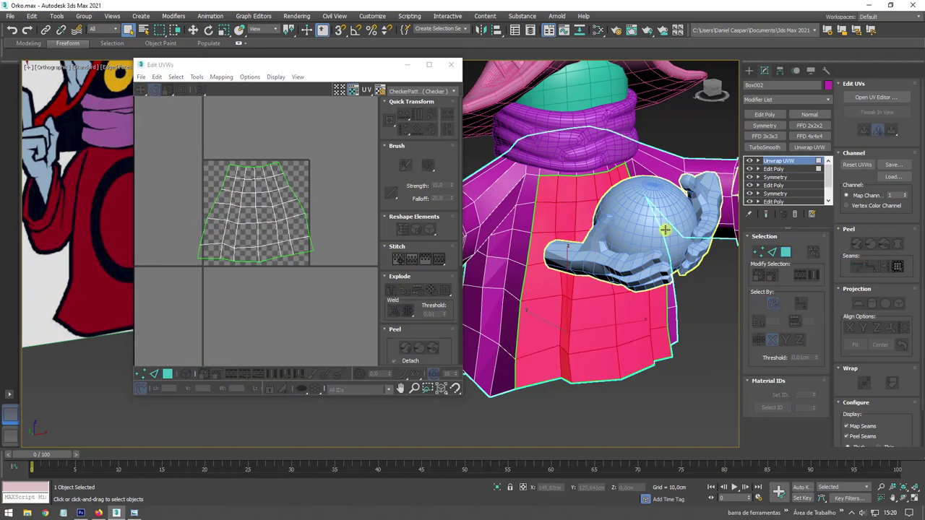
mouse_move(664, 233)
middle_mouse_down("alt")
mouse_move(629, 268)
mouse_move(628, 243)
middle_mouse_up("alt")
left_click(764, 114)
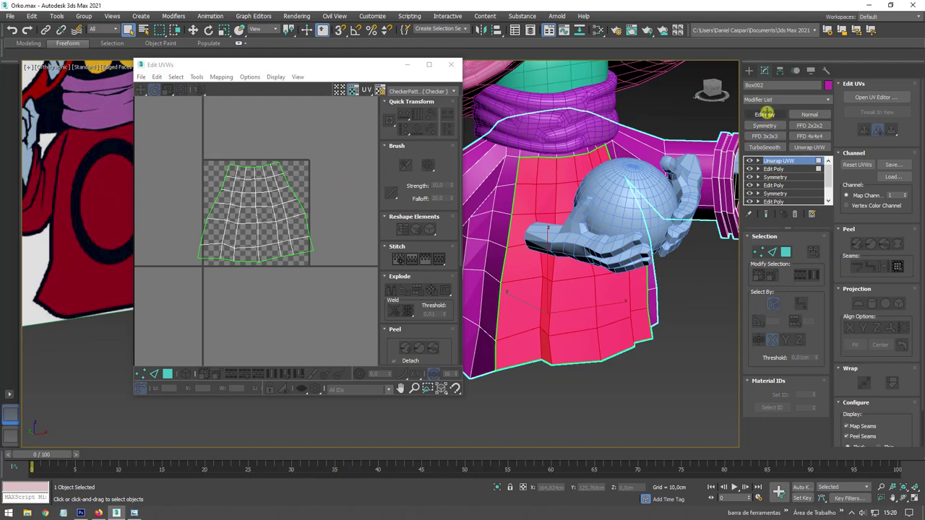
middle_click_drag(609, 274, 636, 271, "alt")
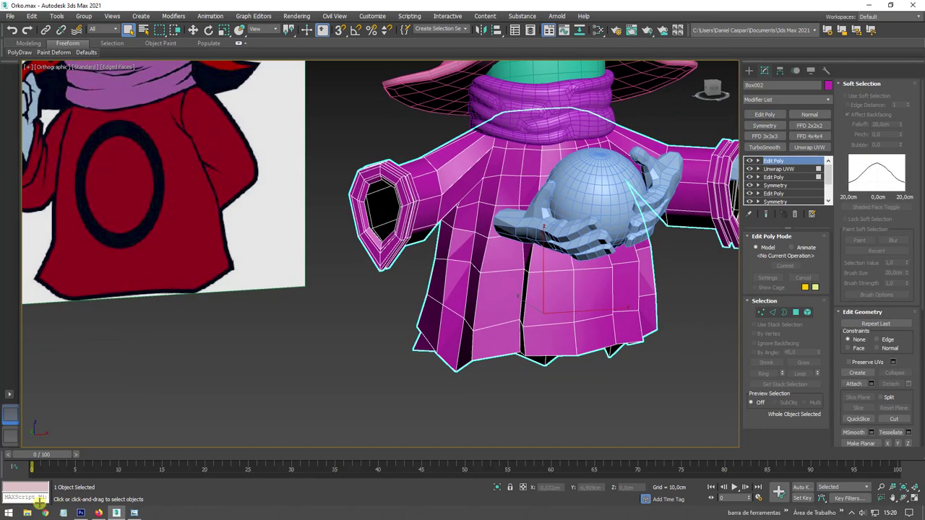
- From the Corpo He-man folder, drag roupa-mascara.png onto the robe in the viewport
left_click(868, 5)
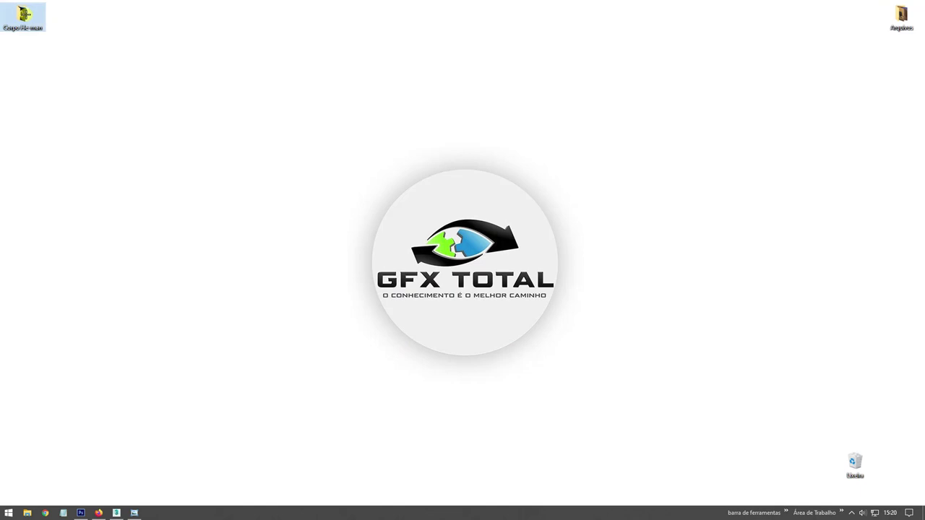
double_click(23, 13)
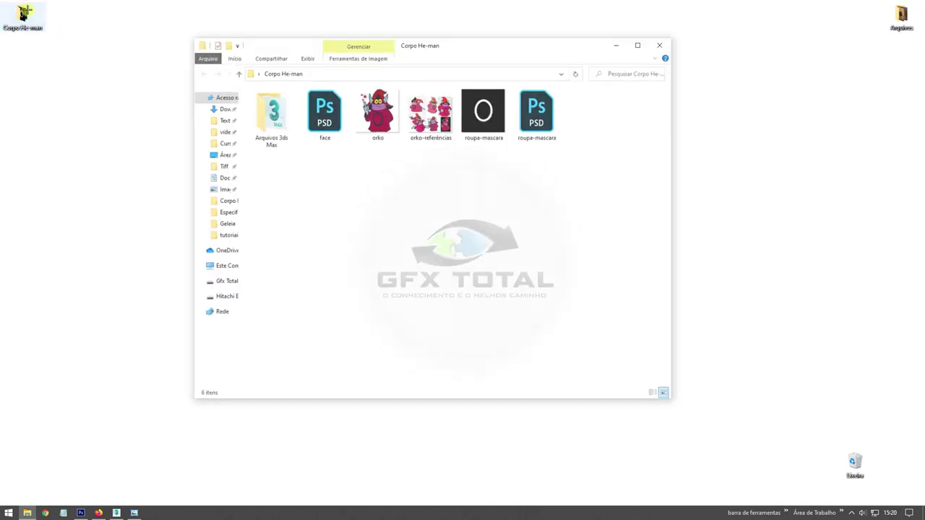
mouse_move(494, 117)
left_mouse_down()
mouse_move(493, 273)
mouse_move(481, 329)
mouse_move(590, 295)
left_mouse_up()
- Add a TurboSmooth modifier to the robe and switch it off
middle_click_drag(607, 309, 721, 207, "alt")
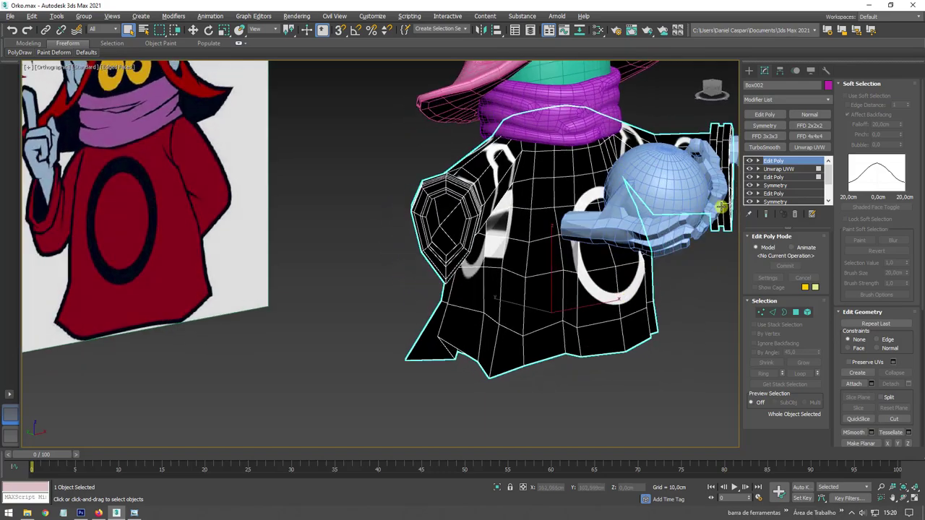
left_click(771, 146)
mouse_move(633, 274)
middle_mouse_down("alt")
mouse_move(578, 258)
mouse_move(551, 279)
mouse_move(613, 284)
mouse_move(585, 264)
mouse_move(565, 275)
middle_mouse_up("alt")
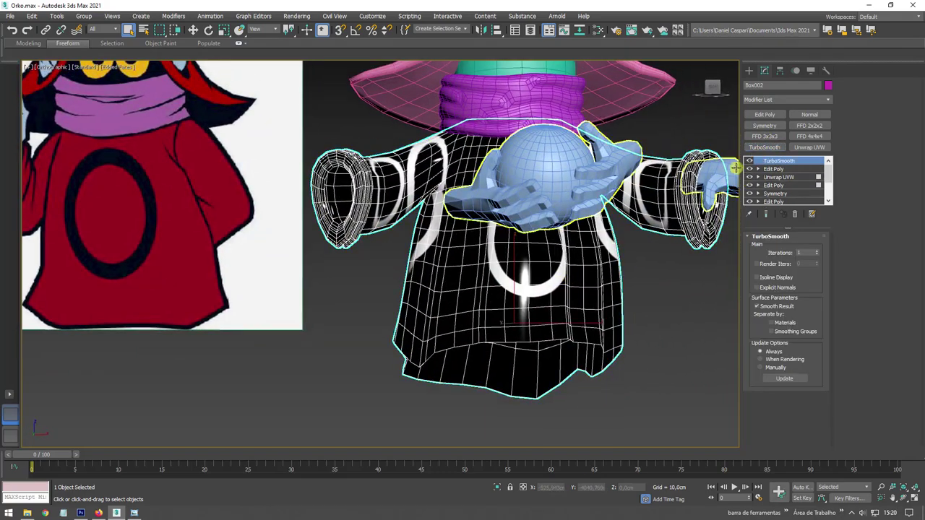
left_click(750, 161)
- Add a second Unwrap UVW above the Edit Poly and open its UV Editor
left_click(775, 177)
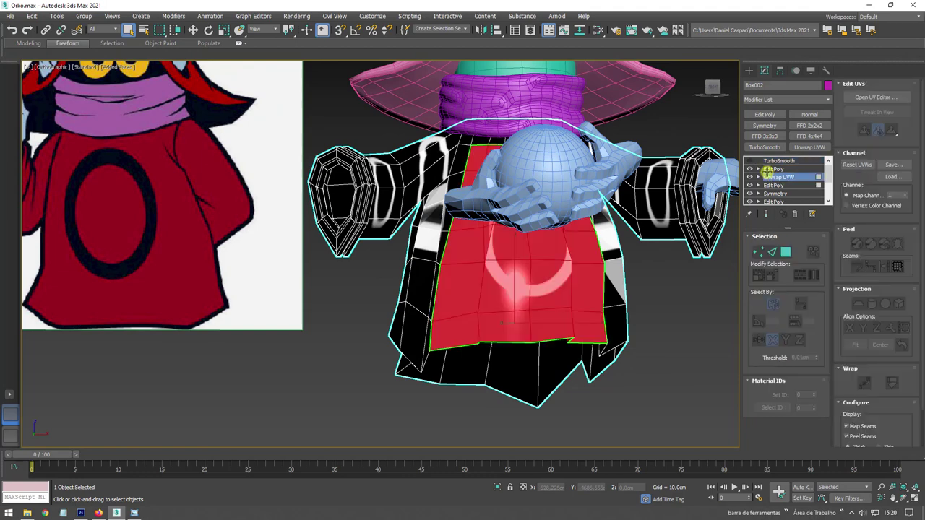
left_click(760, 168)
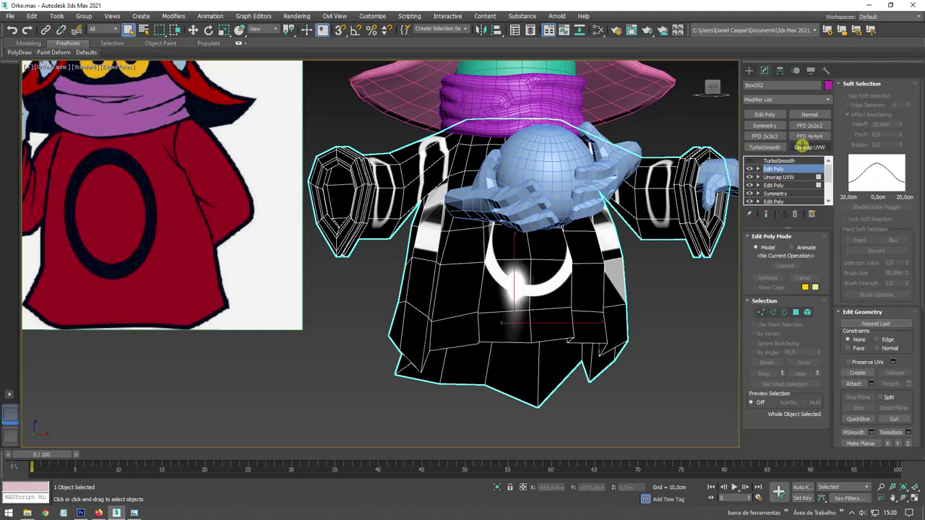
left_click(810, 147)
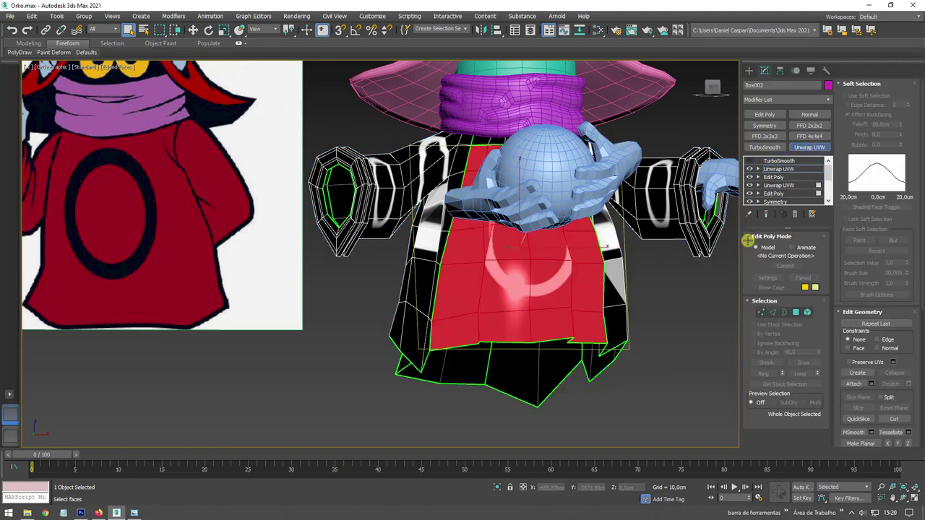
left_click(875, 97)
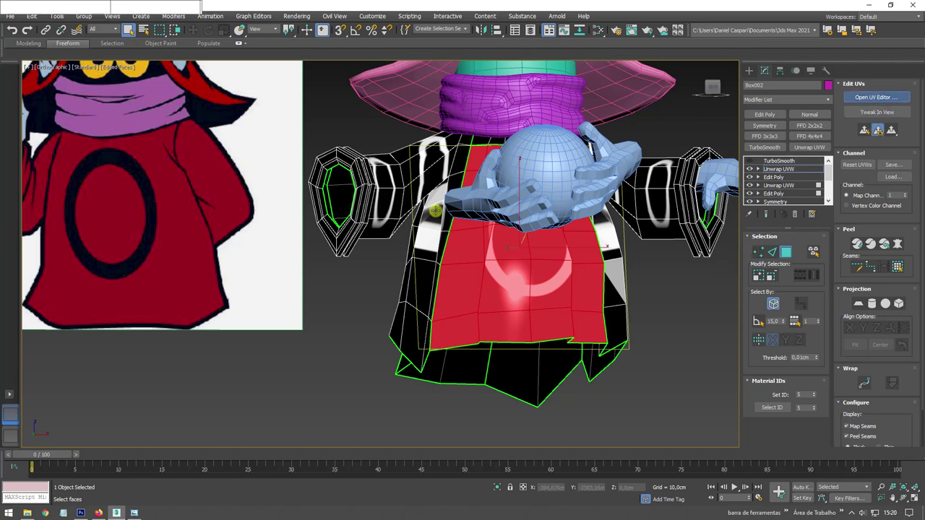
scroll(166, 215, "down", 5)
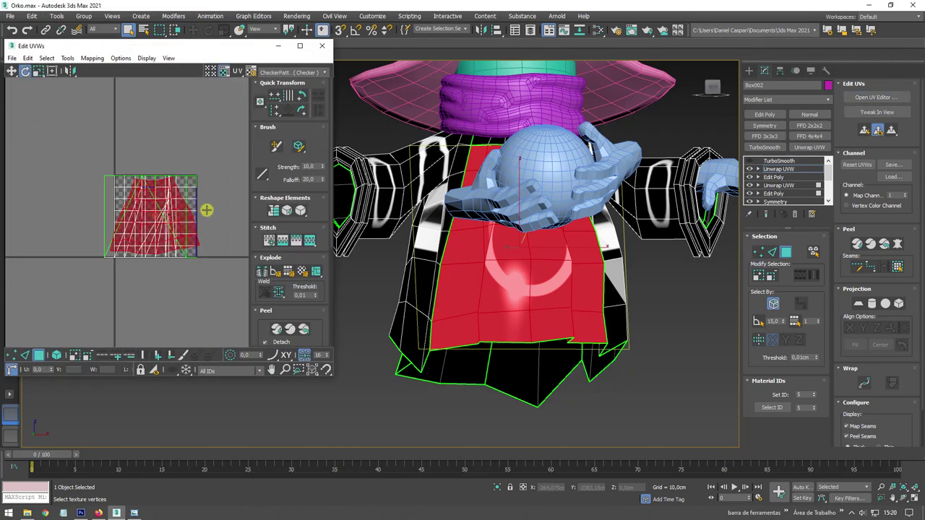
- Reselect the robe's sleeve and side UV faces, shrink the red shell, and move it down-right
left_click(152, 292)
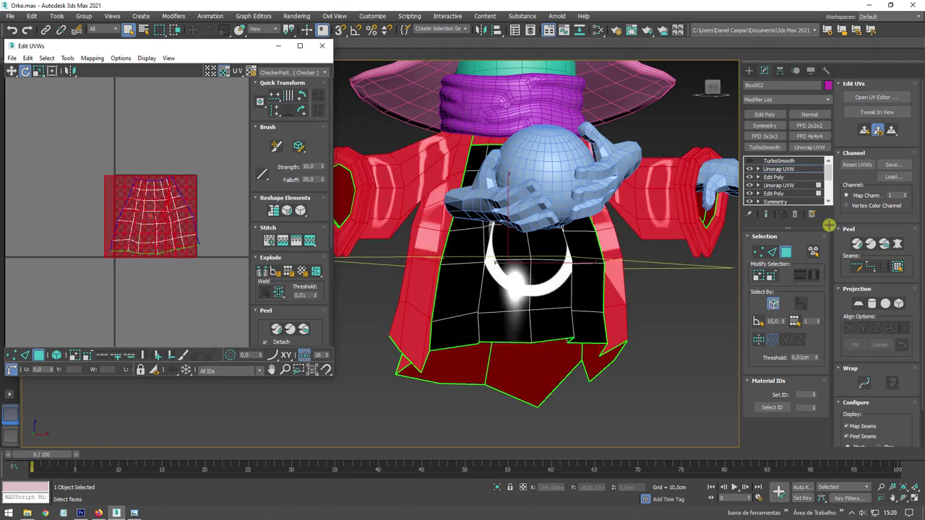
left_click(861, 132)
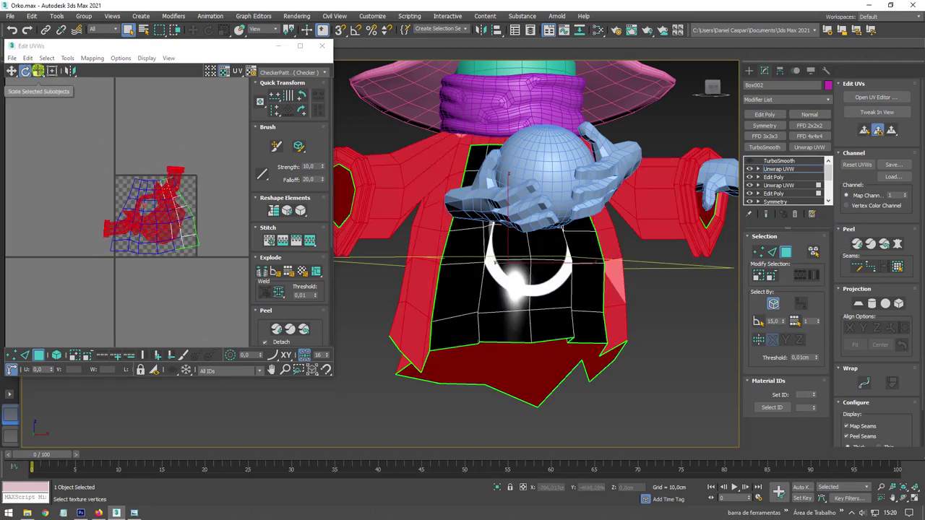
mouse_move(178, 171)
left_mouse_down()
mouse_move(169, 168)
mouse_move(197, 147)
mouse_move(188, 215)
left_mouse_up()
left_click(13, 72)
left_click(40, 70)
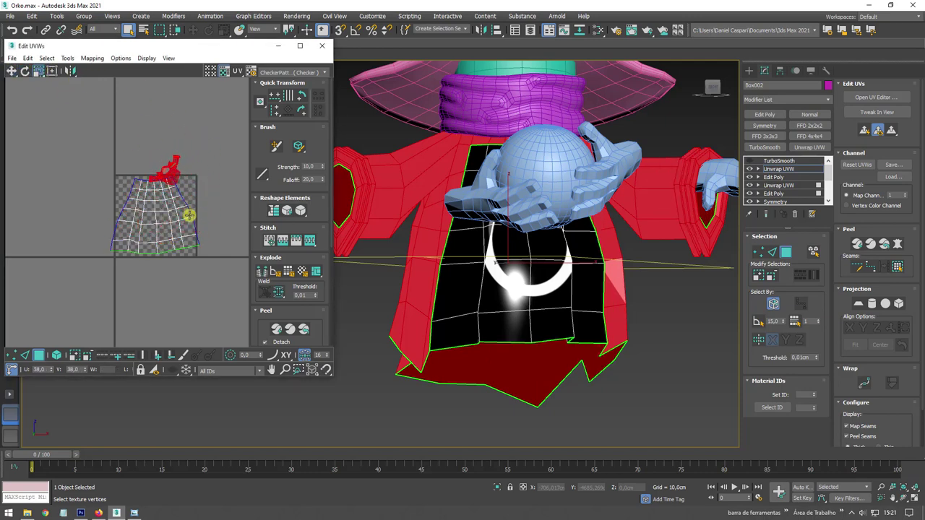
left_click(13, 70)
scroll(165, 168, "up", 1)
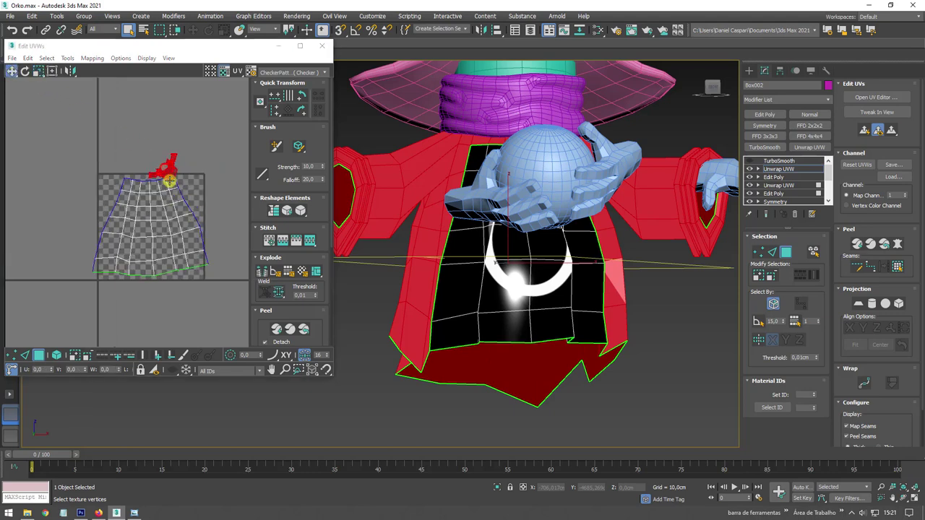
scroll(173, 165, "up", 2)
left_click_drag(176, 166, 213, 206)
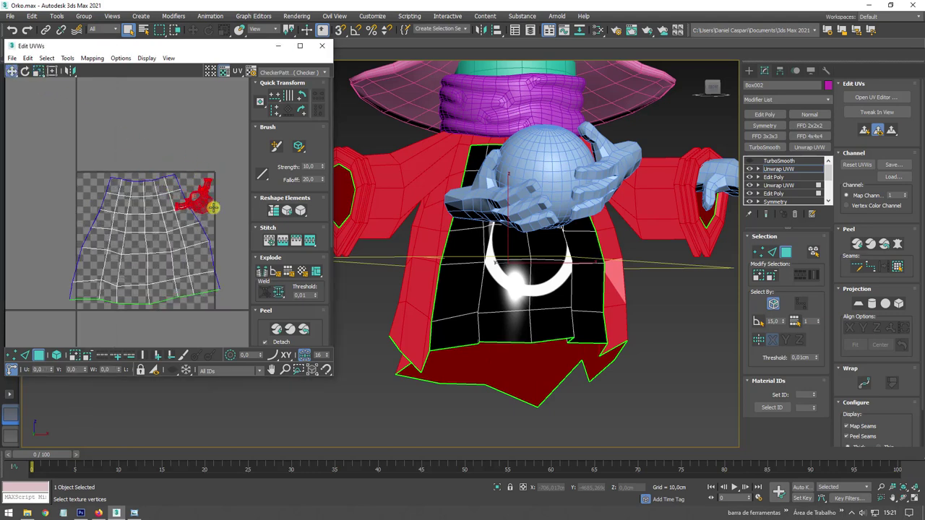
scroll(194, 185, "up", 3)
- Rotate the red UV shell about 11 degrees and nudge it slightly up
left_click(25, 70)
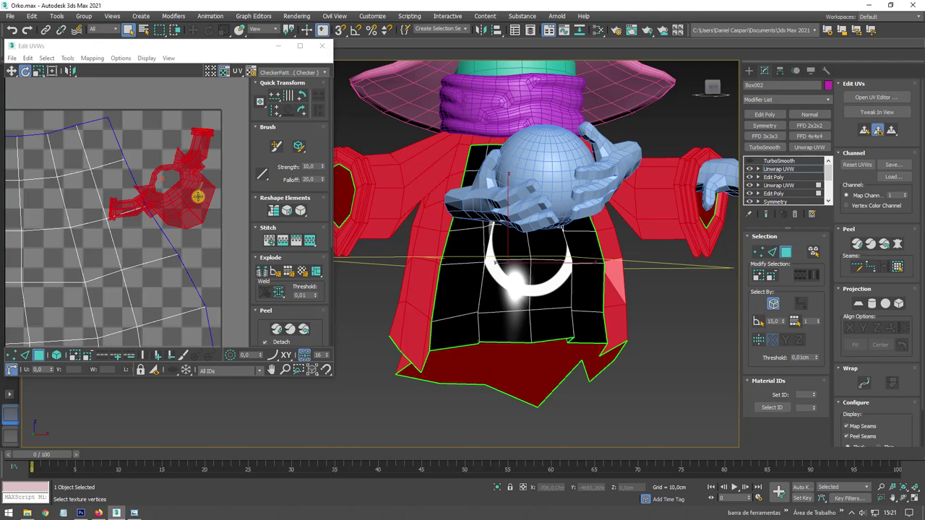
left_click_drag(197, 196, 189, 151)
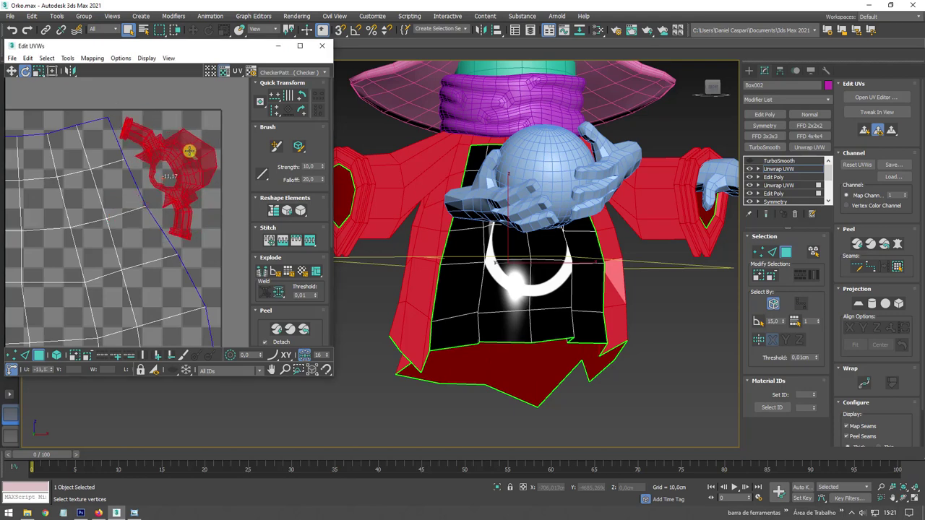
left_click(12, 70)
left_click_drag(163, 145, 164, 141)
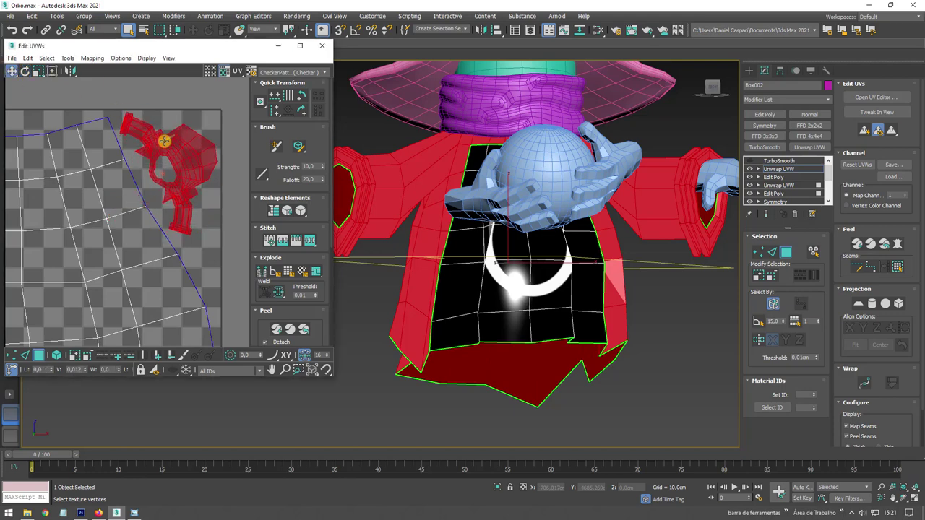
mouse_move(530, 215)
middle_mouse_down("alt")
mouse_move(620, 252)
mouse_move(556, 263)
middle_mouse_up("alt")
scroll(603, 280, "down", 5)
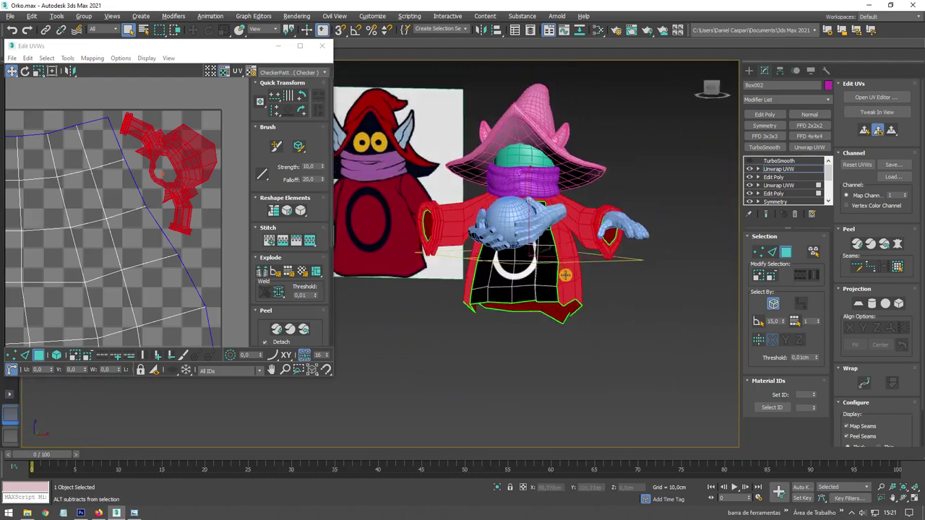
scroll(556, 263, "up", 3)
scroll(197, 264, "down", 2)
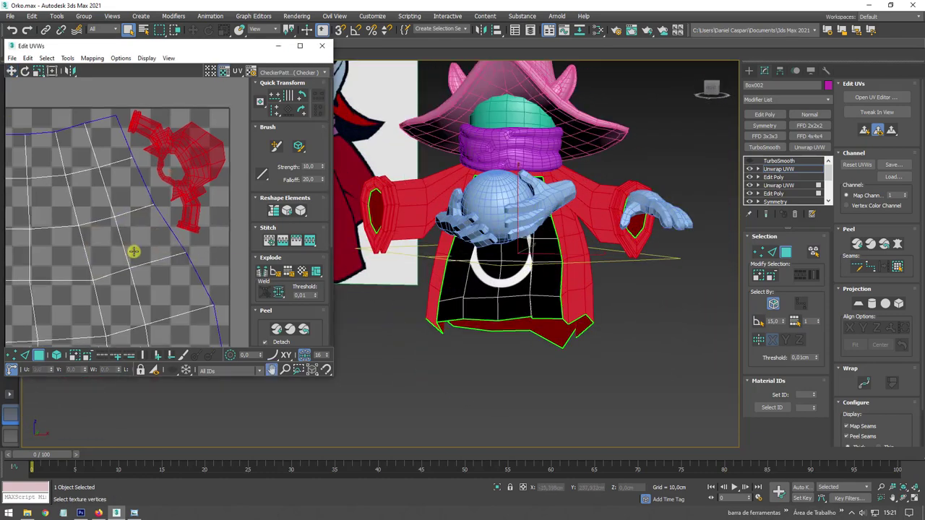
scroll(133, 250, "down", 2)
- Select the whole robe UV element, rescale it to fit, and leave face editing
left_click(107, 277)
left_click(57, 355)
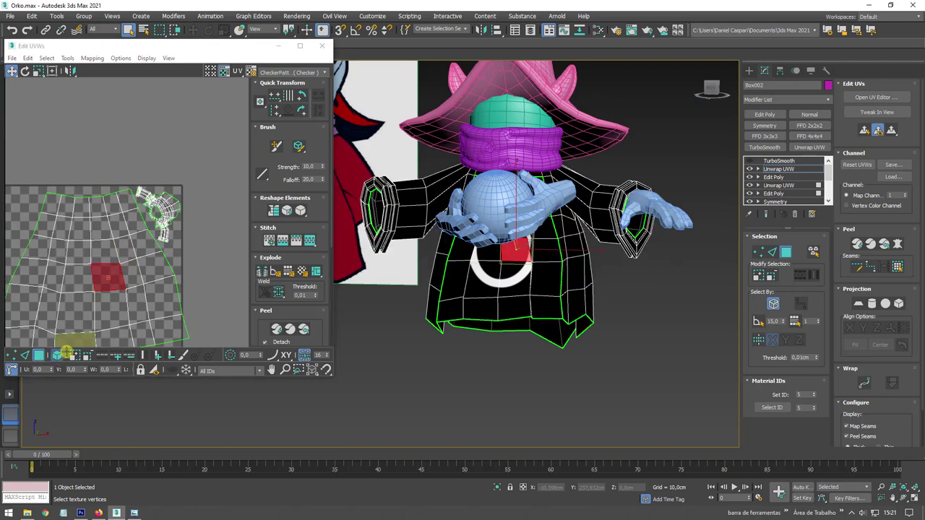
left_click(130, 305)
left_click(38, 70)
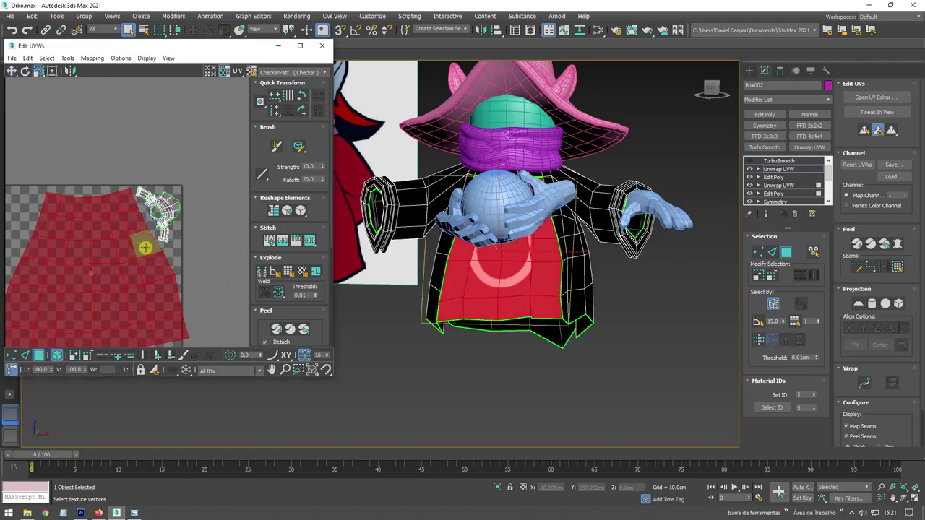
middle_click_drag(105, 278, 145, 248)
left_click_drag(145, 248, 154, 287)
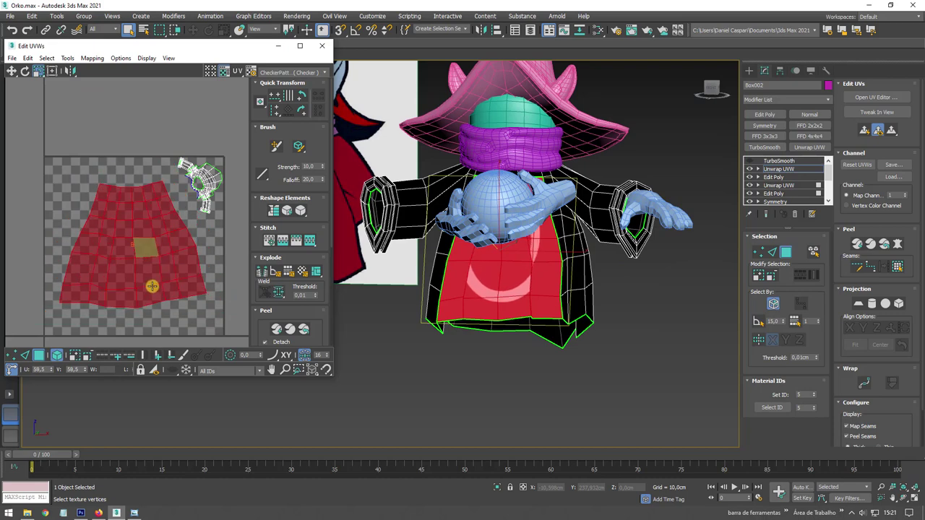
middle_click_drag(499, 286, 547, 287, "alt")
left_click_drag(166, 273, 162, 264)
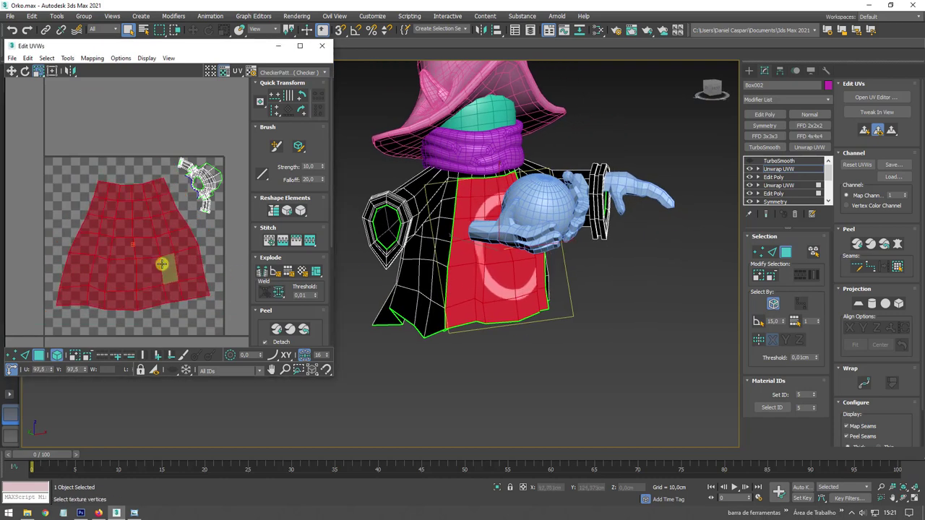
middle_click_drag(484, 268, 552, 277, "alt")
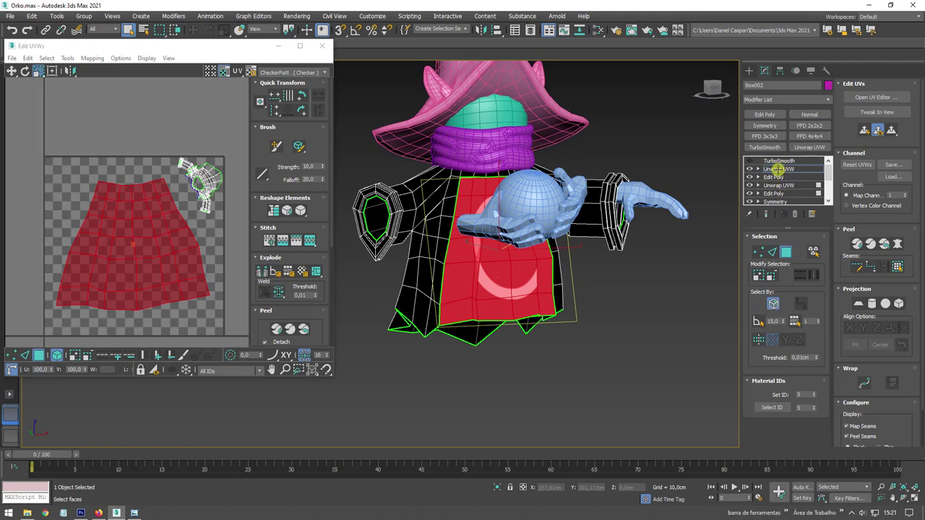
left_click(780, 168)
- Add an Edit Poly modifier and assign Material #27 to the robe body
left_click(766, 115)
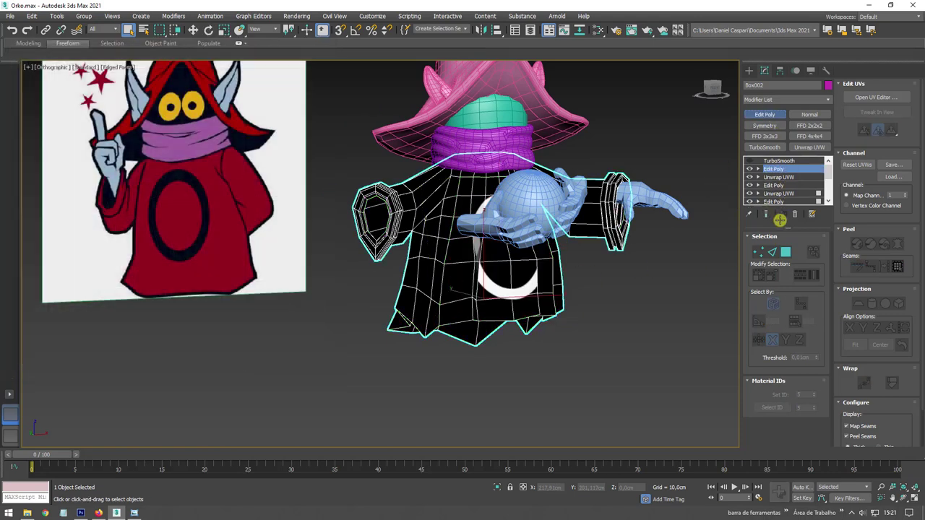
left_click_drag(786, 235, 787, 348)
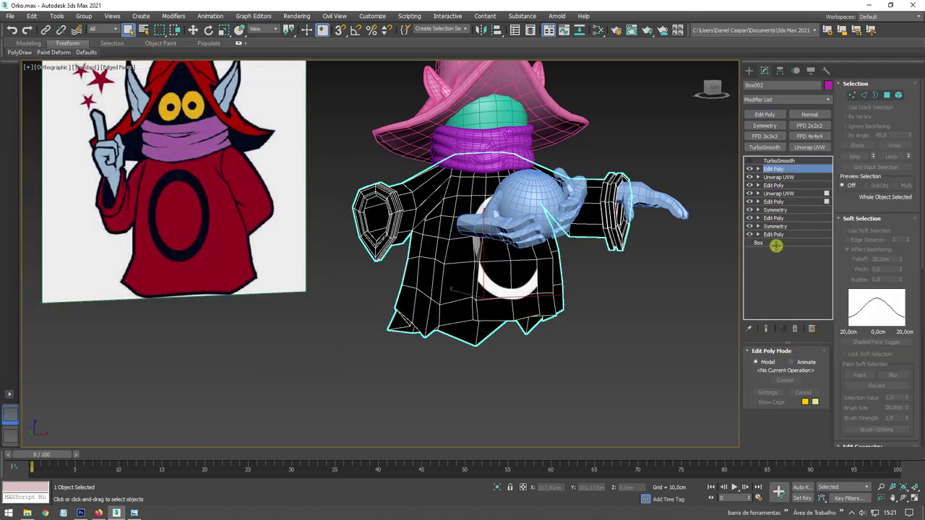
left_click(603, 29)
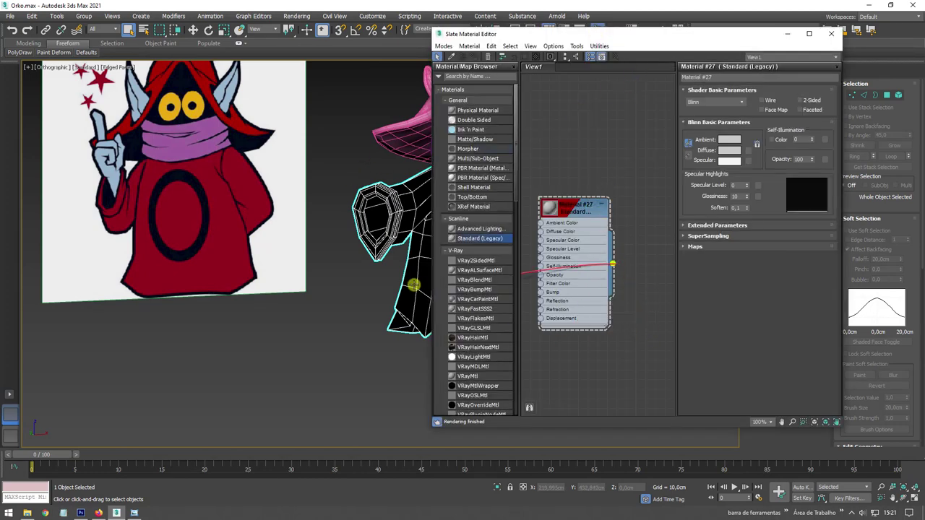
left_click_drag(650, 319, 413, 285)
left_click(782, 34)
- Select the right hand element on the hands mesh, undoing a trial delete
middle_click_drag(448, 216, 616, 215, "alt")
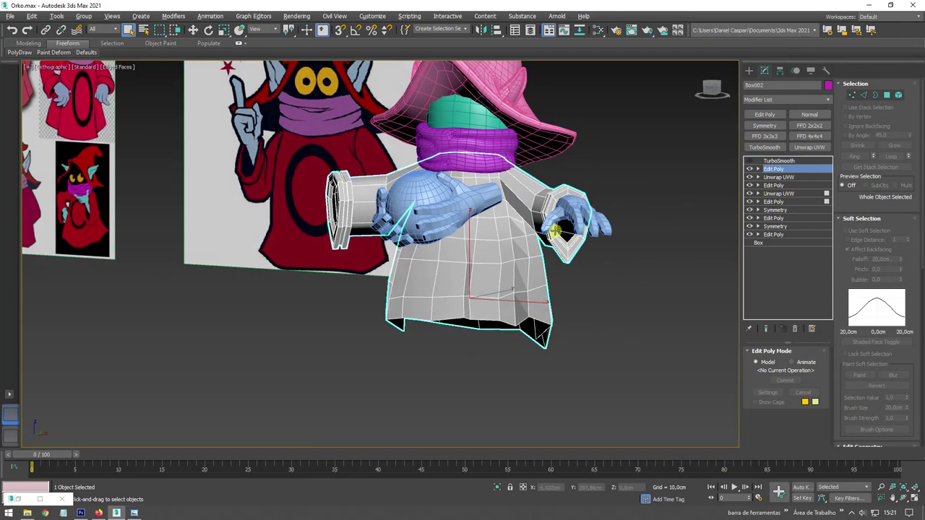
left_click(616, 215)
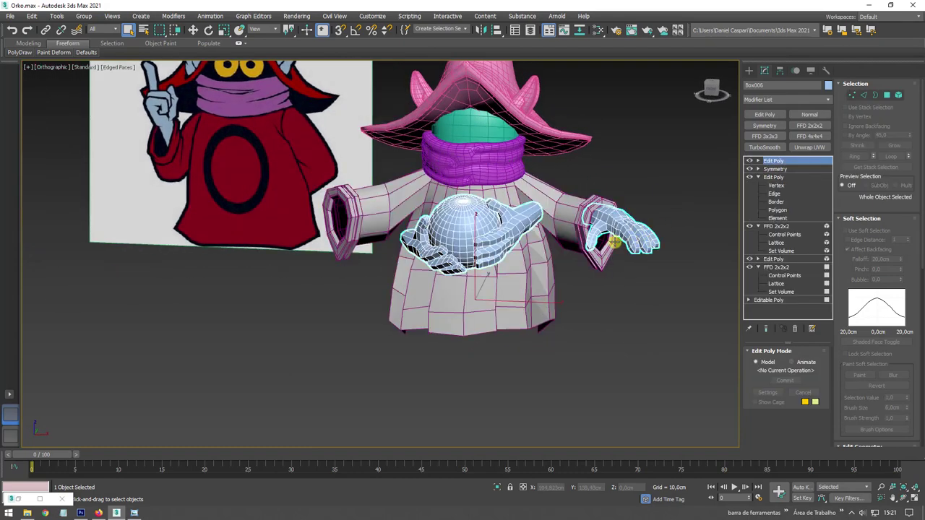
left_click(902, 94)
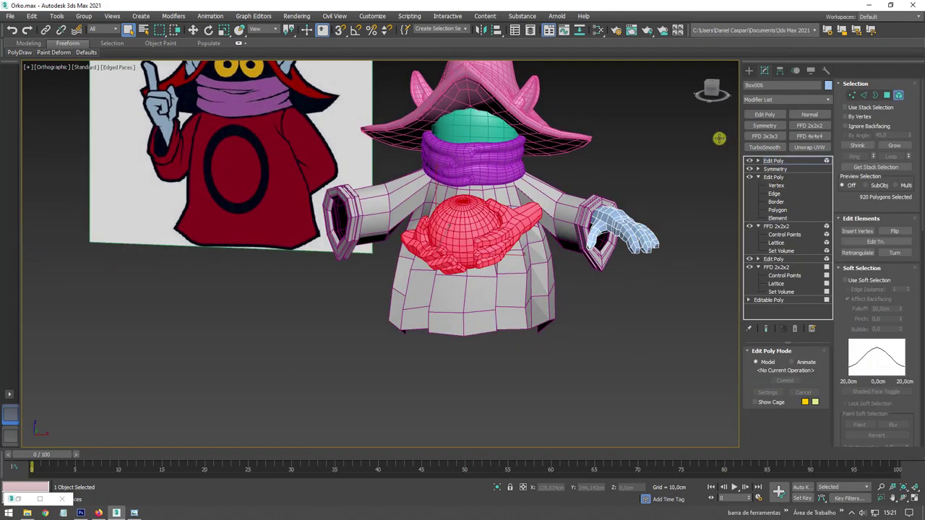
left_click(622, 266)
key("Delete")
key("ctrl+z")
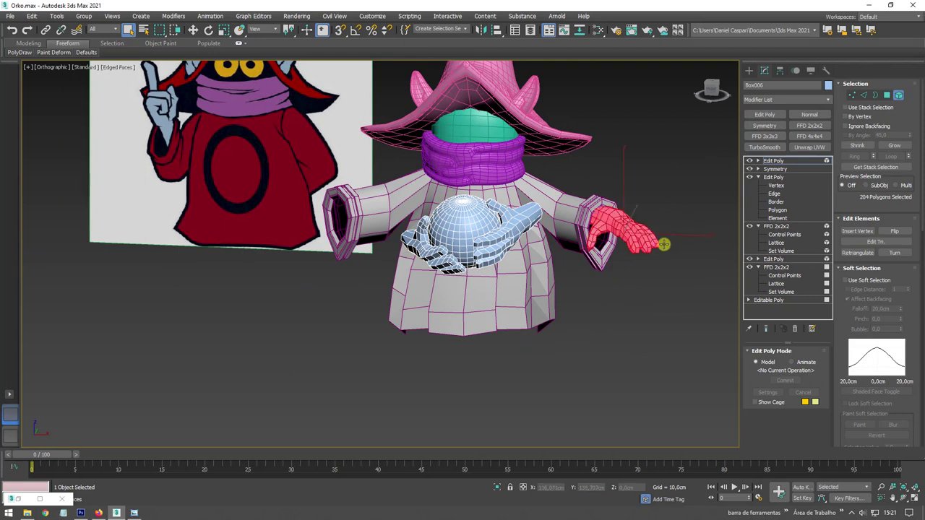
- Shift-drag clone the right hand out as Object001 and delete the original from the hands
middle_click_drag(681, 223, 542, 254, "alt")
key("w")
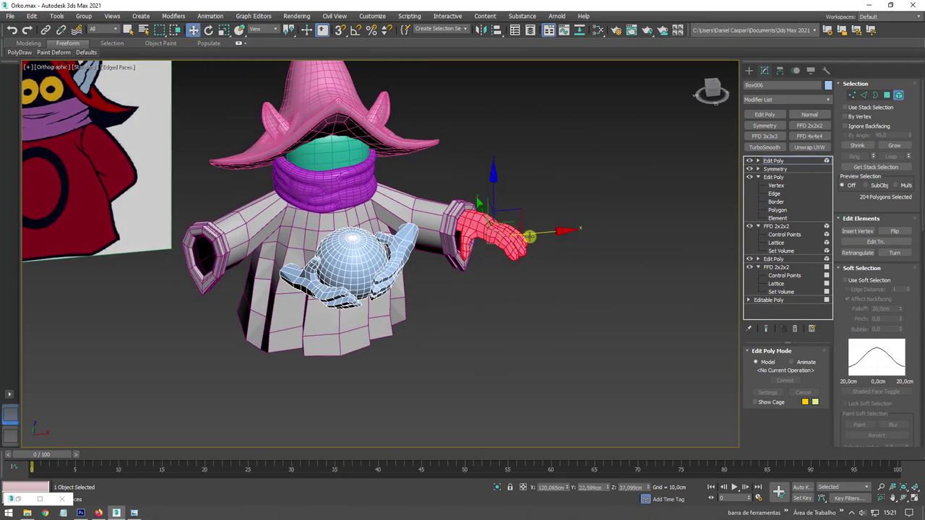
left_click_drag(530, 236, 677, 211, "shift")
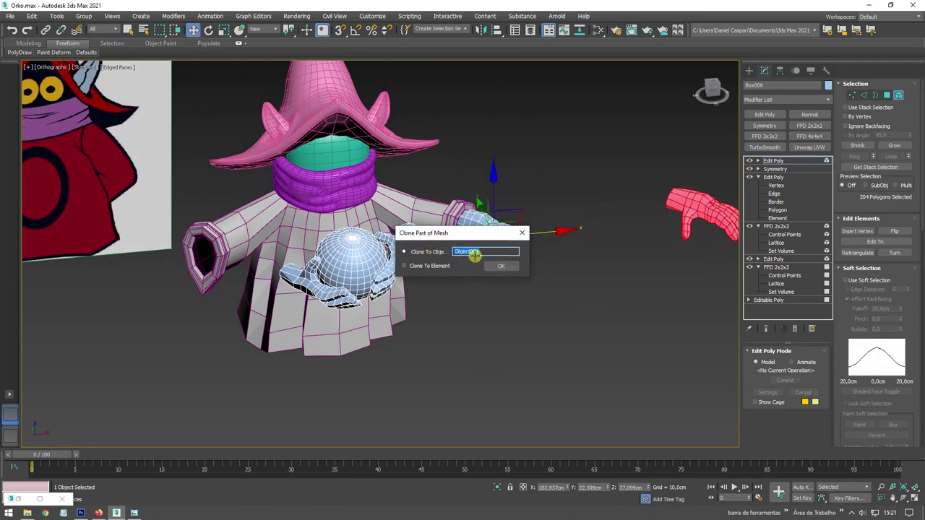
left_click(507, 267)
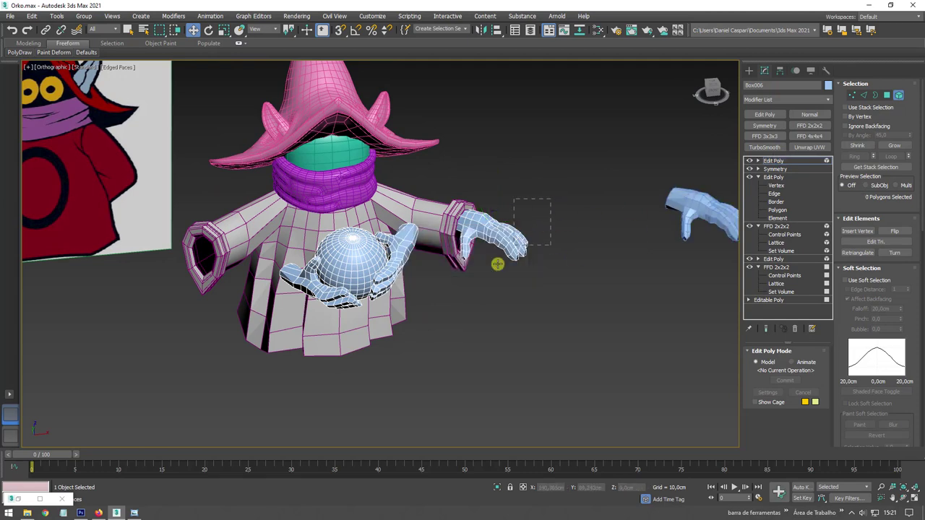
left_click(510, 245)
key("Delete")
left_click(773, 160)
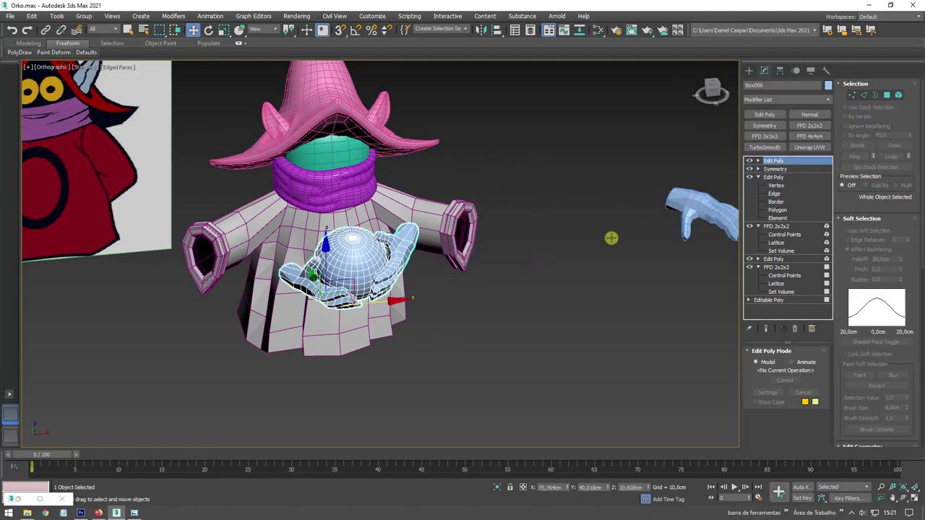
- Select the detached Object001 and frame the whole character in view
middle_click_drag(691, 207, 547, 218, "alt")
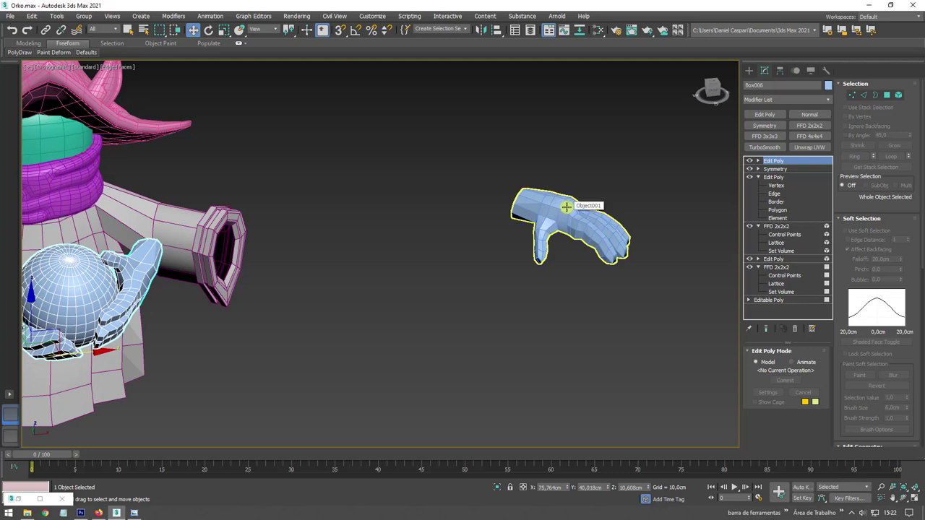
left_click(560, 206)
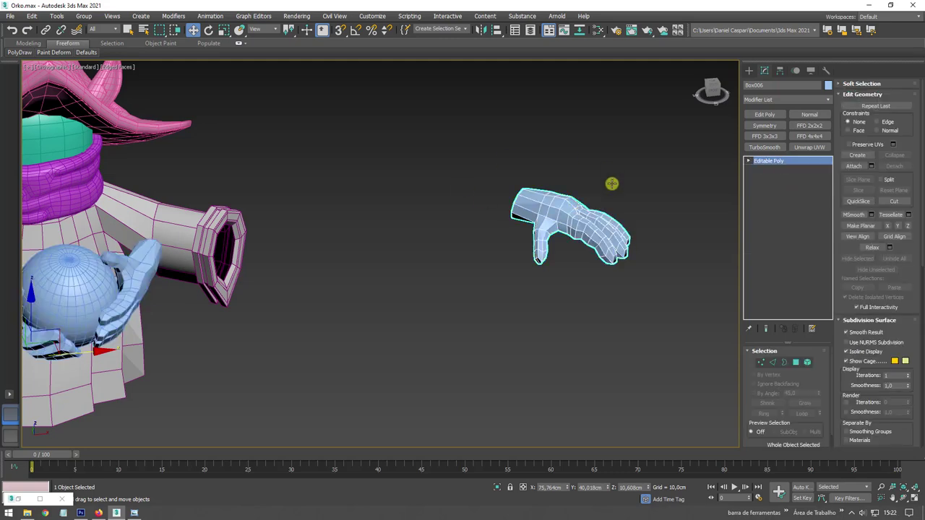
middle_click_drag(320, 232, 498, 234)
scroll(506, 237, "down", 3)
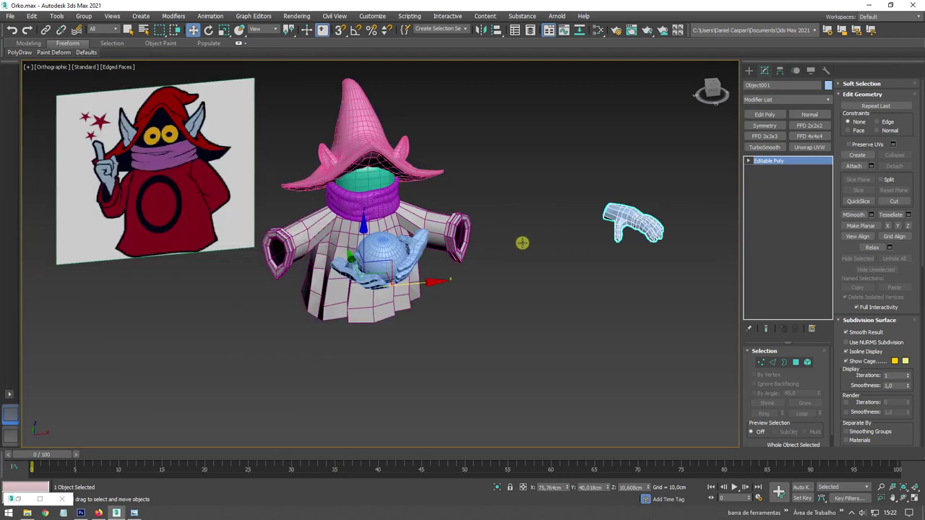
scroll(405, 275, "up", 1)
scroll(369, 213, "up", 3)
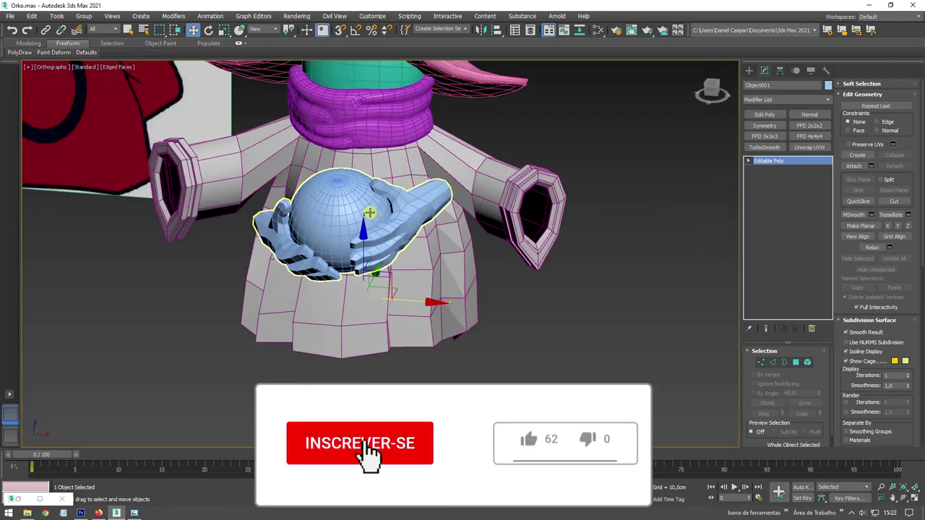
- Select the body and pick the sleeve opening's border loop at Border level
left_click(258, 165)
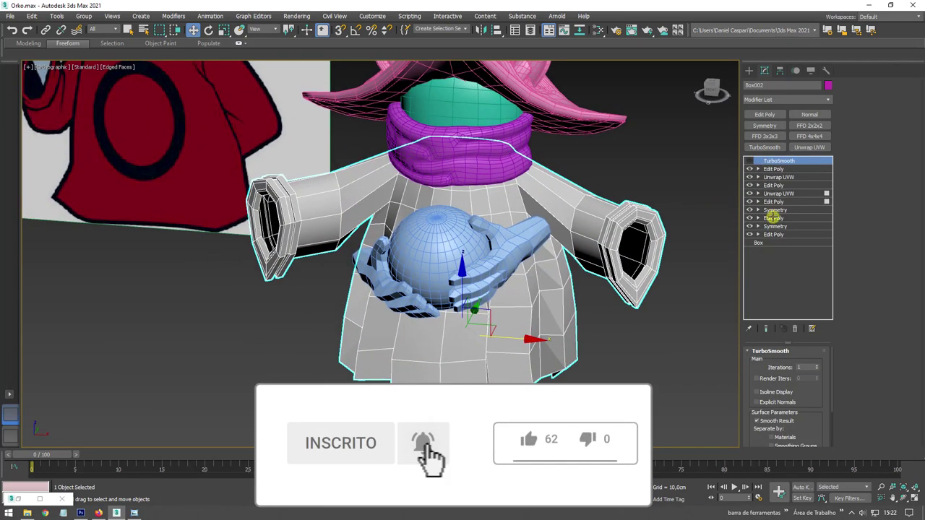
left_click(757, 168)
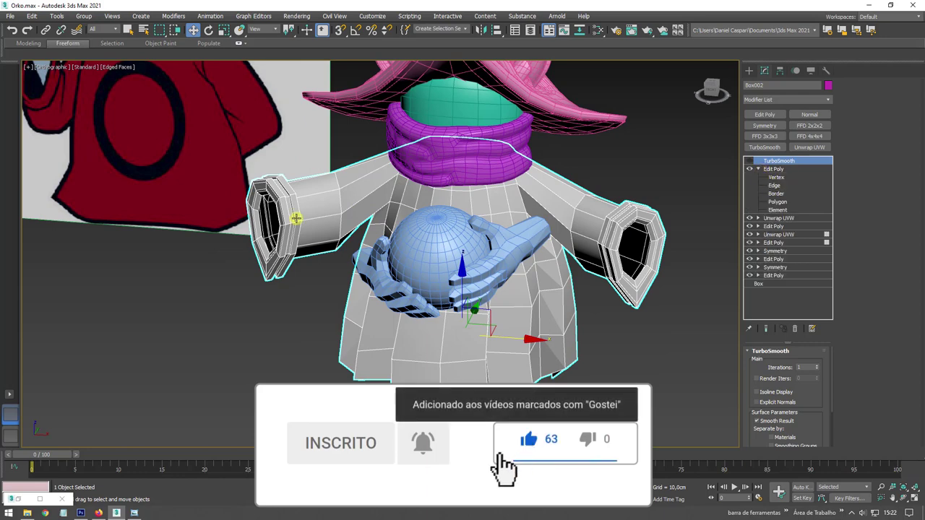
scroll(296, 218, "up", 2)
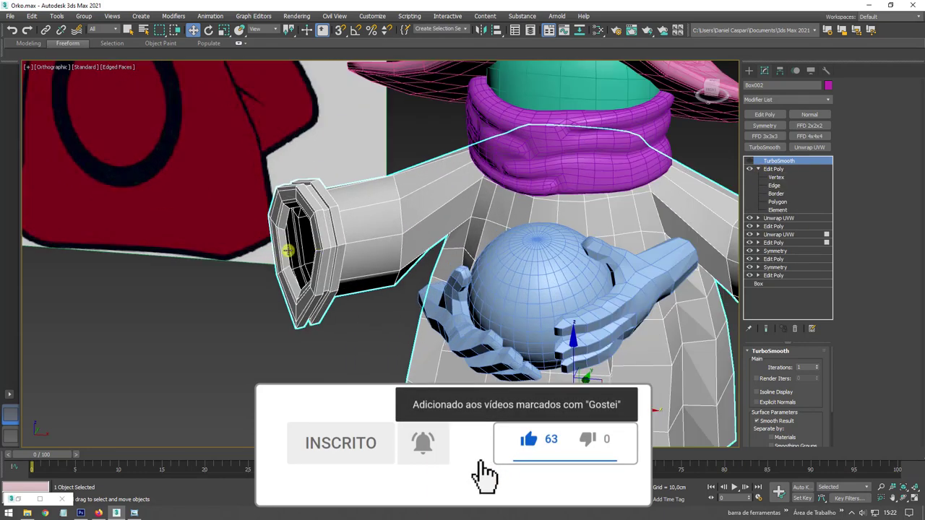
left_click(776, 193)
left_click_drag(192, 163, 344, 292)
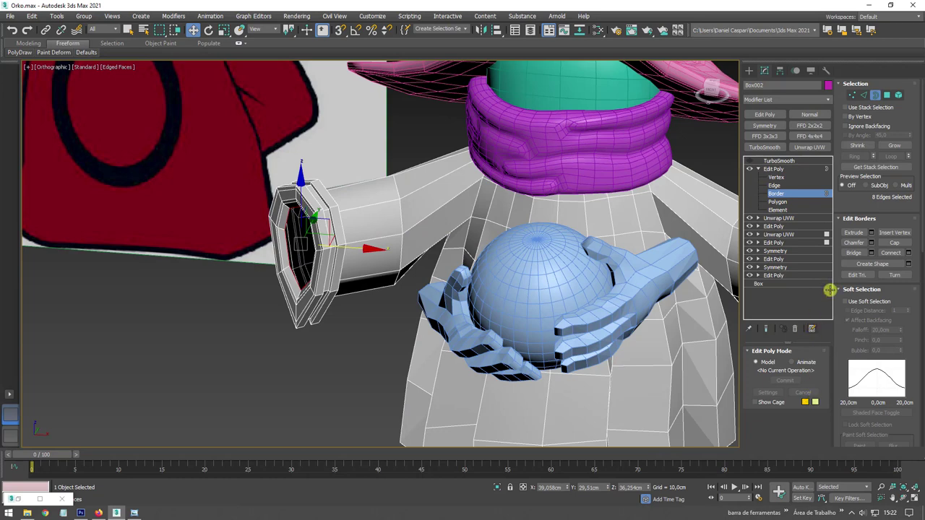
- Convert the border to polygons and grow the cuff selection to 80 polygons
left_click(883, 93, "ctrl")
left_click(893, 145)
left_click(893, 145)
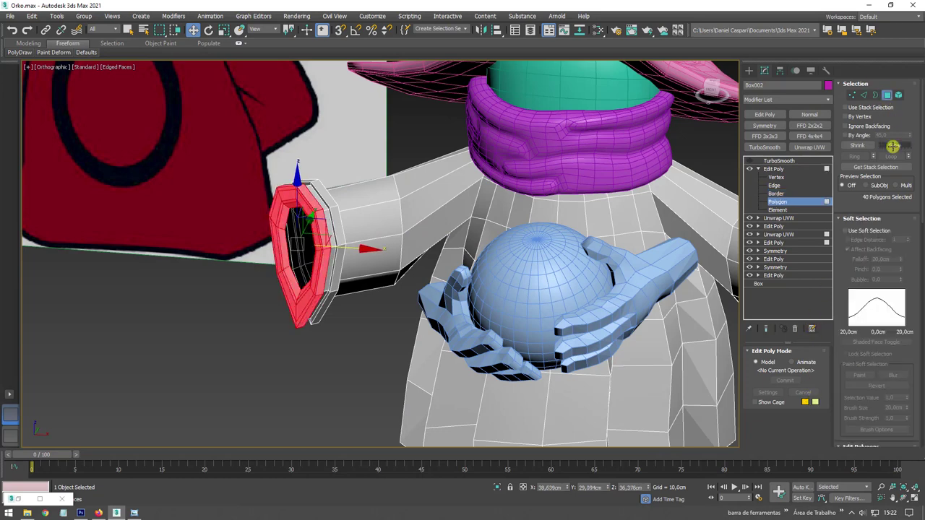
left_click(894, 145)
left_click(894, 145)
- Relax the selected cuff polygons twice to round them out
middle_click_drag(520, 268, 361, 243, "alt")
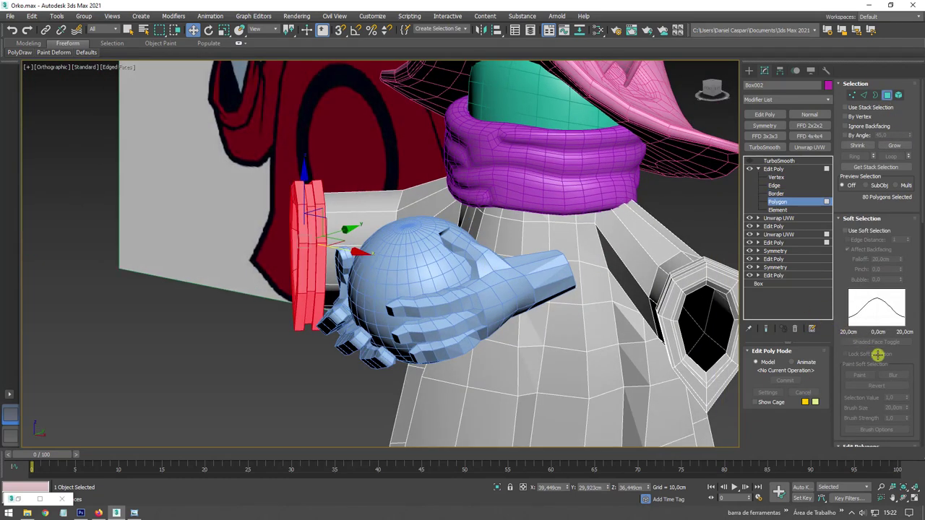
scroll(840, 333, "down", 1)
scroll(840, 334, "down", 5)
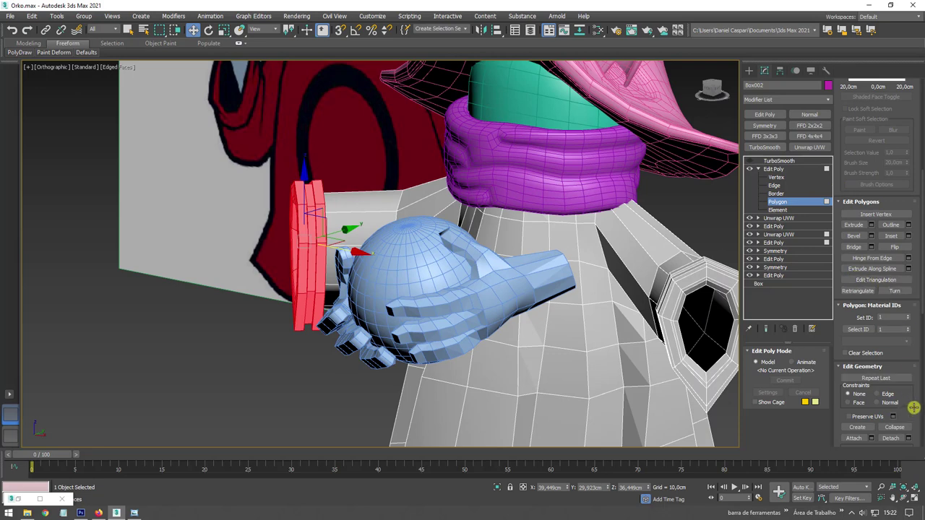
mouse_move(913, 408)
left_mouse_down()
mouse_move(893, 303)
mouse_move(903, 214)
left_mouse_up()
left_click(873, 281)
left_click(872, 281)
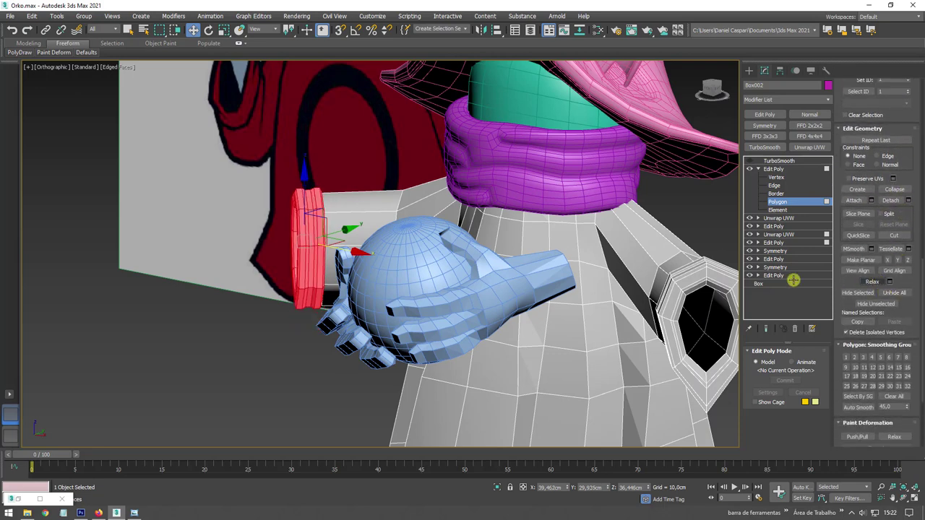
middle_click_drag(549, 289, 465, 305, "alt")
mouse_move(54, 52)
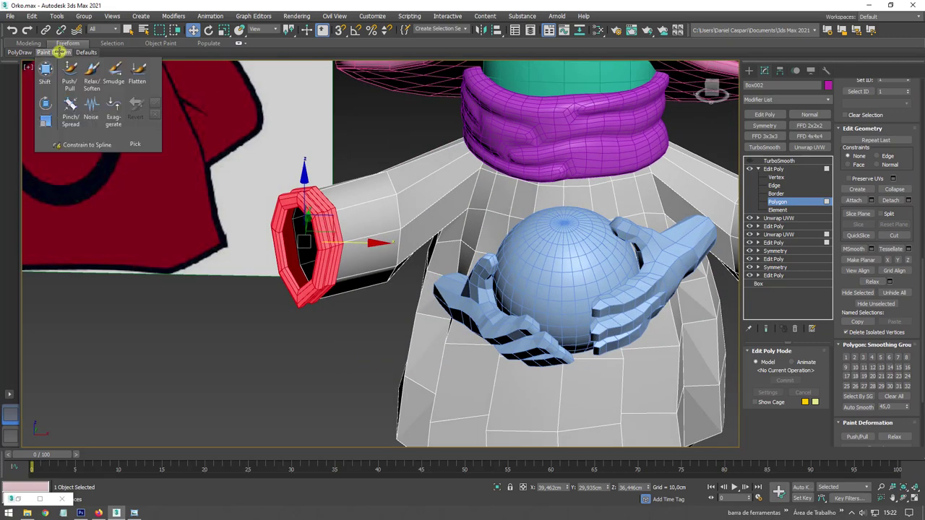
- With the Shift paint-deform brush, push the cuff ring up and to the right
left_click(46, 72)
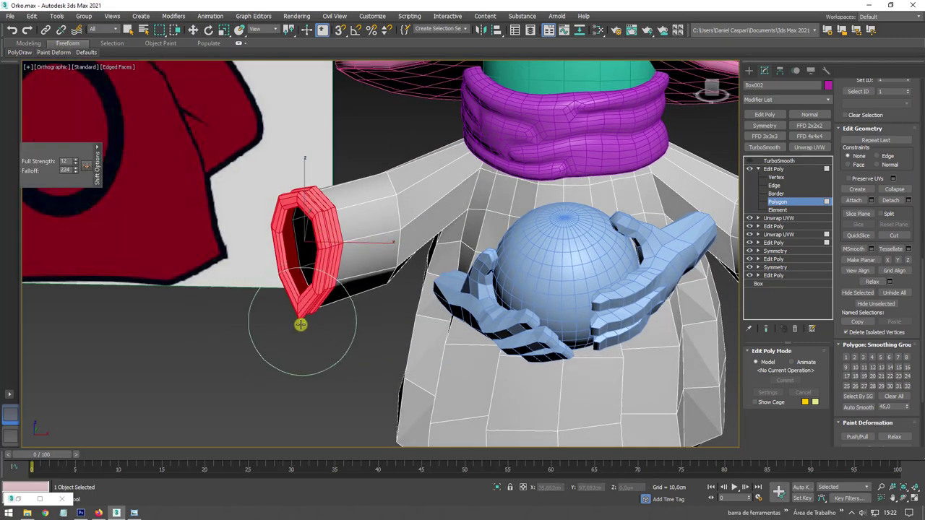
left_click_drag(300, 325, 289, 307)
mouse_move(320, 268)
middle_mouse_down("alt")
mouse_move(306, 260)
mouse_move(330, 249)
middle_mouse_up("alt")
left_click_drag(331, 249, 348, 192)
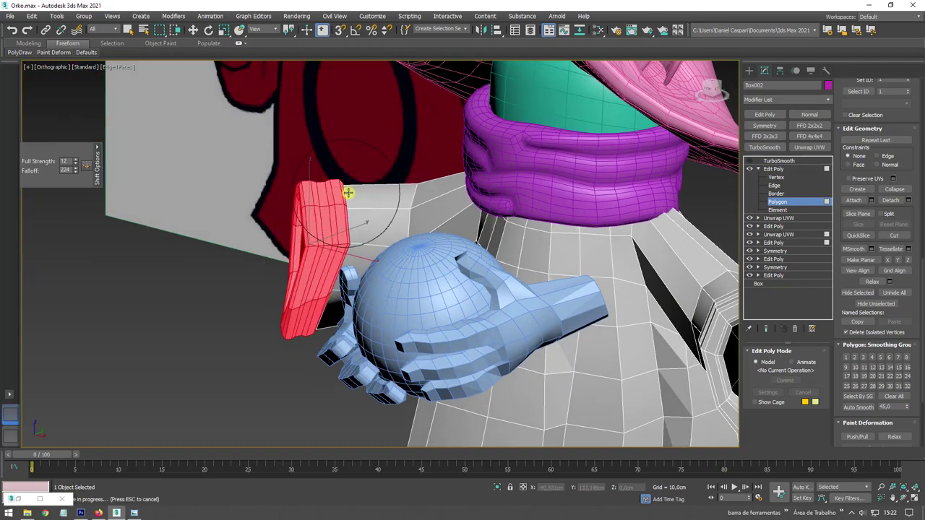
left_click_drag(349, 242, 289, 326)
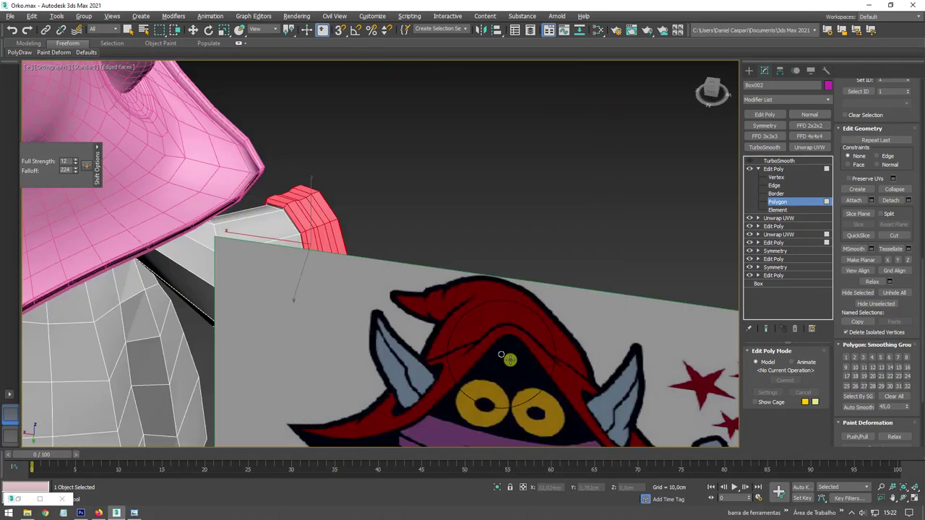
- Shift the cuff's upper part left and bulge its bottom outward, then exit polygon editing
middle_click_drag(471, 324, 375, 354, "alt")
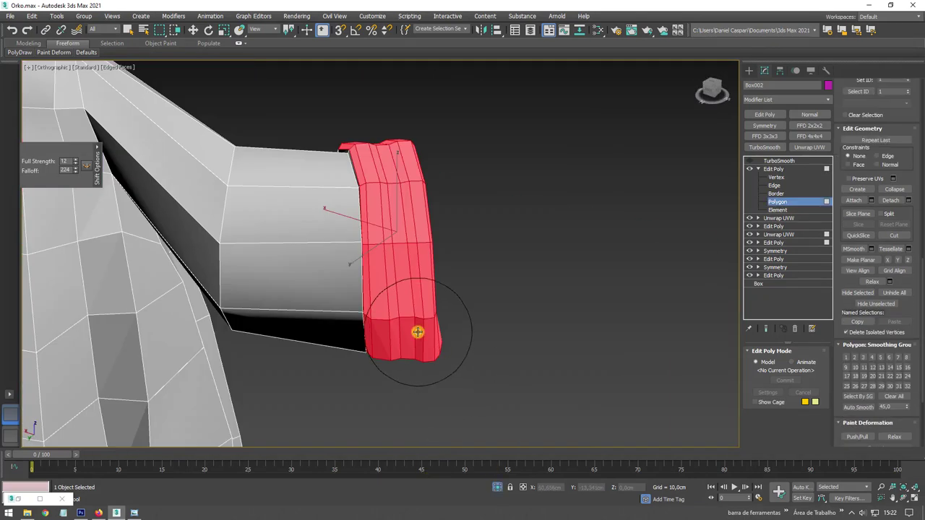
mouse_move(413, 330)
middle_mouse_down("alt")
mouse_move(434, 285)
mouse_move(374, 142)
middle_mouse_up("alt")
left_click_drag(374, 141, 376, 213)
mouse_move(392, 325)
left_mouse_down()
mouse_move(415, 352)
mouse_move(448, 364)
left_mouse_up()
mouse_move(448, 364)
middle_mouse_down("alt")
mouse_move(419, 330)
mouse_move(521, 256)
mouse_move(458, 268)
mouse_move(706, 200)
mouse_move(654, 219)
middle_mouse_up("alt")
left_click(773, 169)
left_click(758, 168)
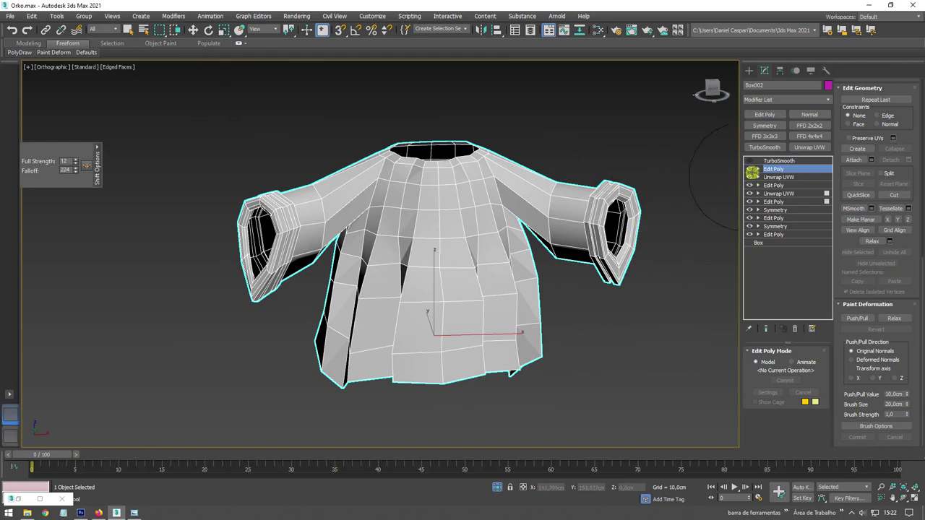
left_click(764, 125)
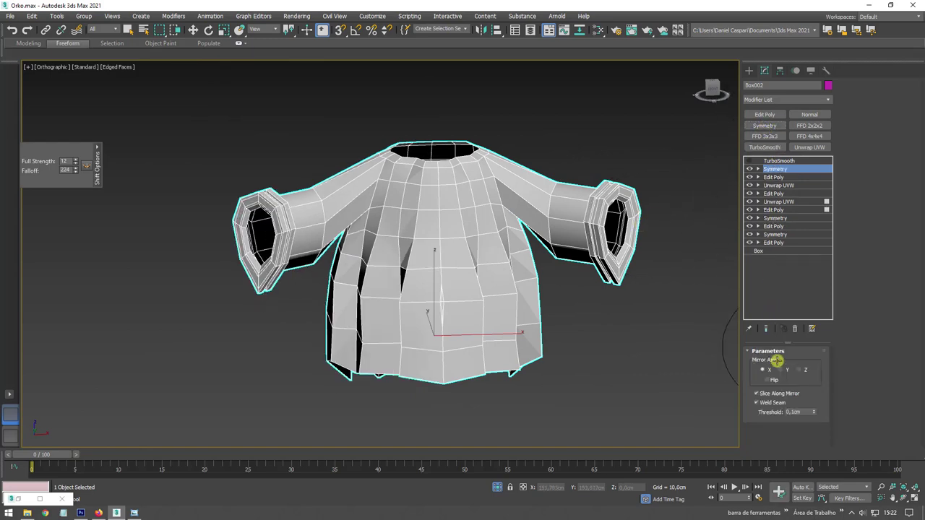
left_click(771, 378)
key("w")
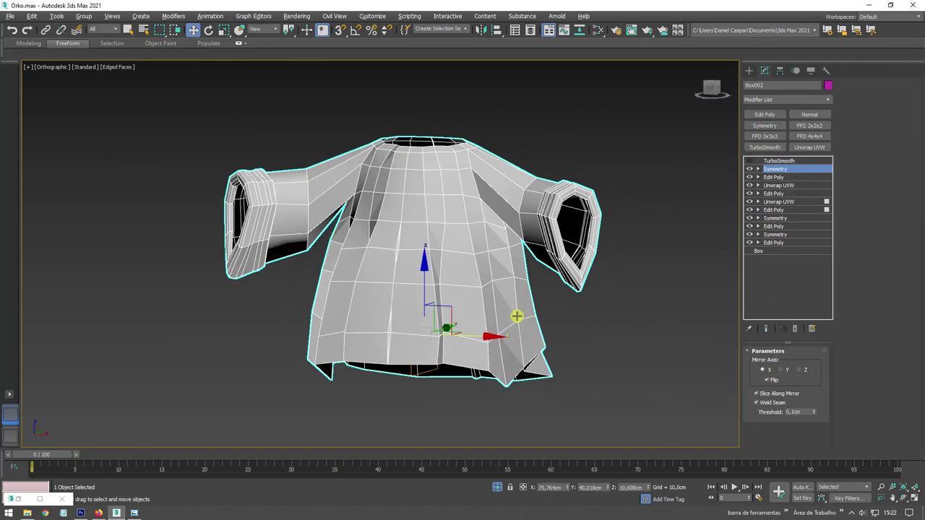
mouse_move(516, 313)
middle_mouse_down("alt")
mouse_move(568, 279)
mouse_move(477, 356)
middle_mouse_up("alt")
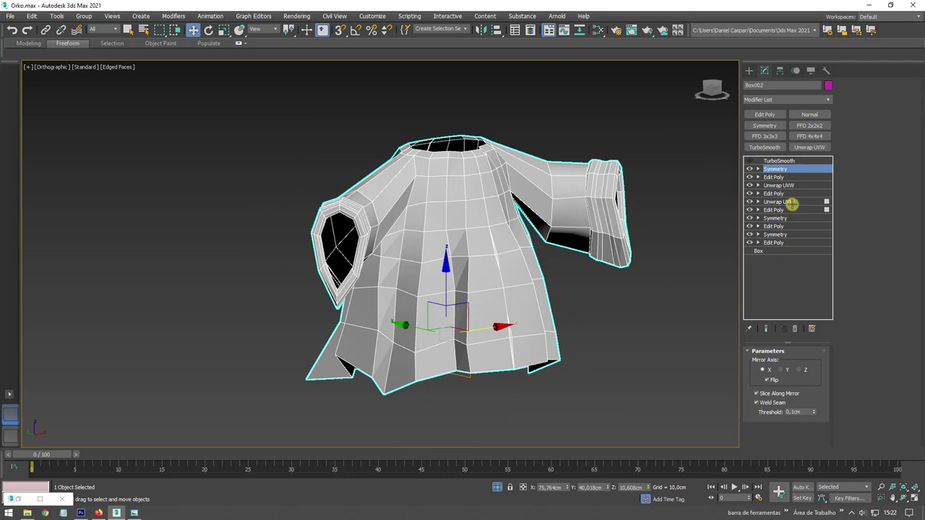
middle_click_drag(641, 292, 475, 303, "alt")
scroll(374, 347, "up", 2)
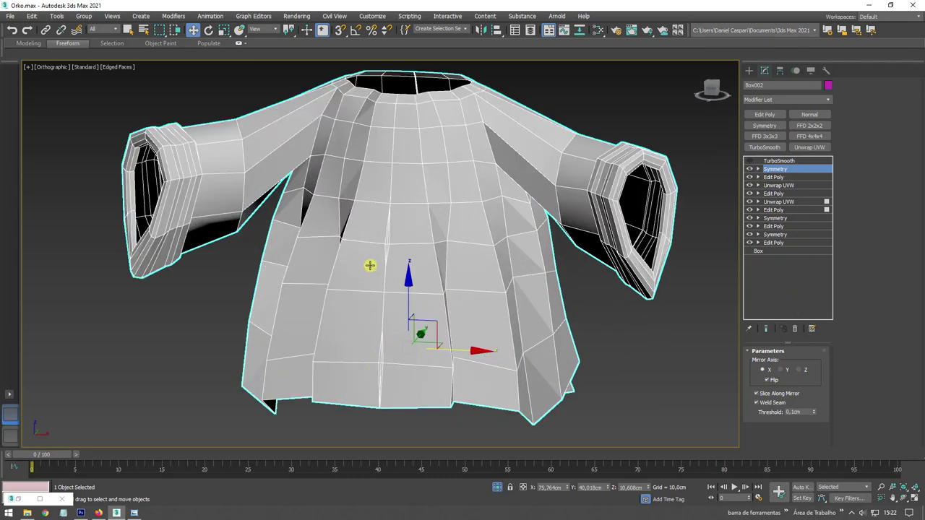
left_click(796, 327)
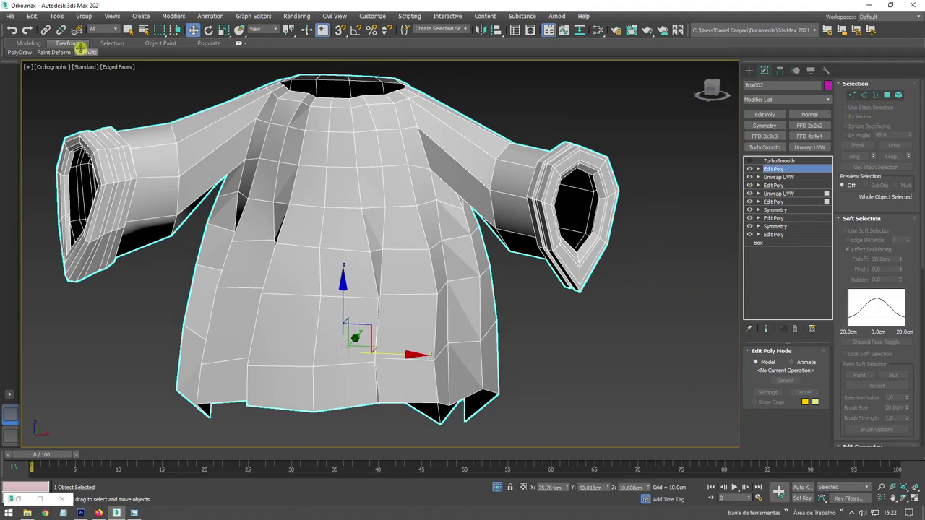
- Switch Paint Deform to the Push/Pull brush and set its size to 15.7
left_click(46, 72)
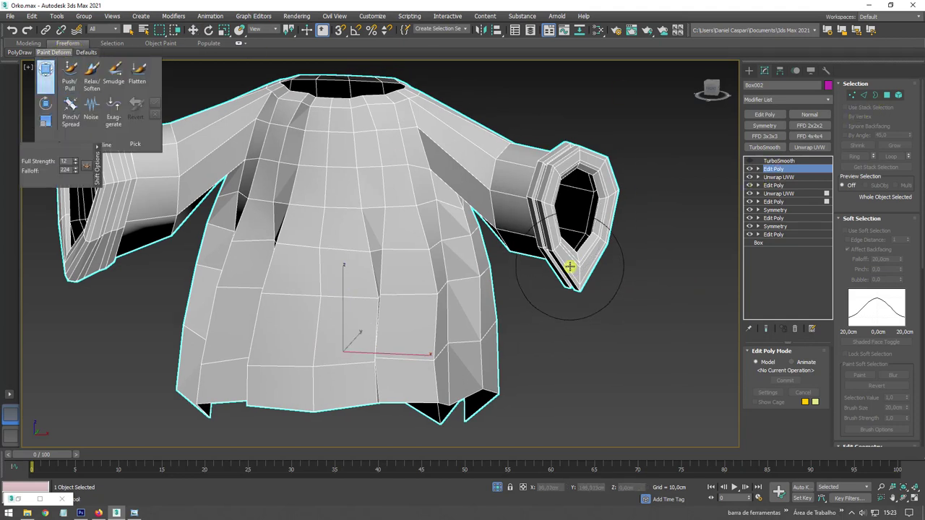
middle_click_drag(586, 272, 196, 92, "alt")
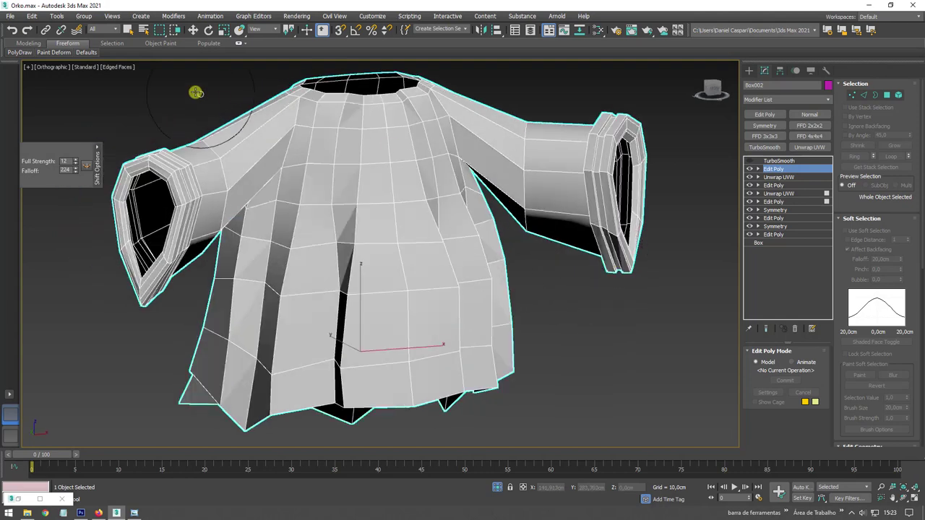
left_click(58, 54)
left_click(71, 70)
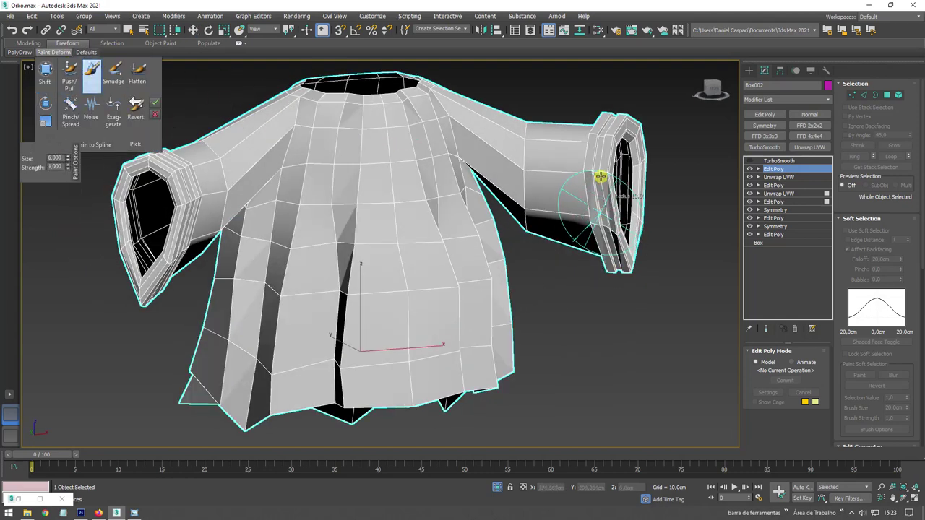
left_click_drag(601, 176, 589, 151, "ctrl+shift")
- Try pulling the right sleeve down with Shift, undo it, and return to Move with W
mouse_move(619, 137)
middle_mouse_down("alt")
mouse_move(626, 190)
mouse_move(478, 211)
middle_mouse_up("alt")
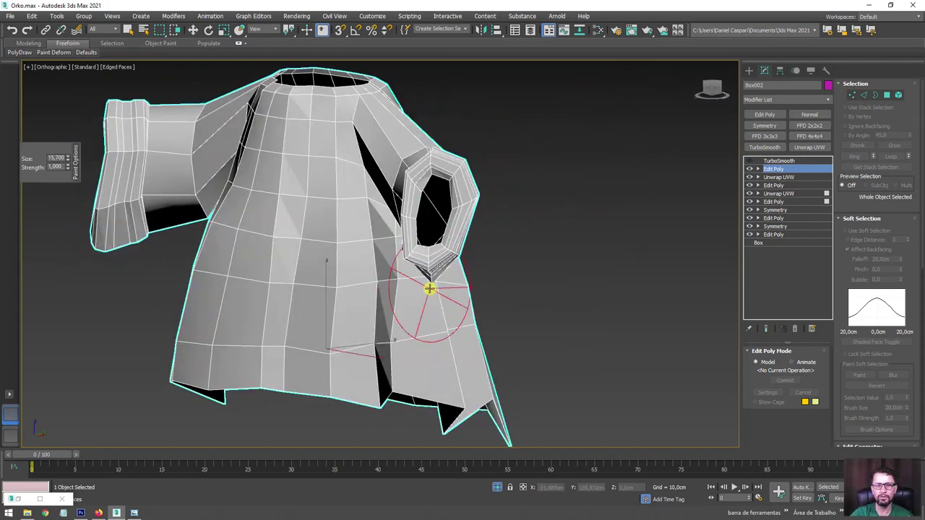
middle_click_drag(431, 289, 629, 212, "alt")
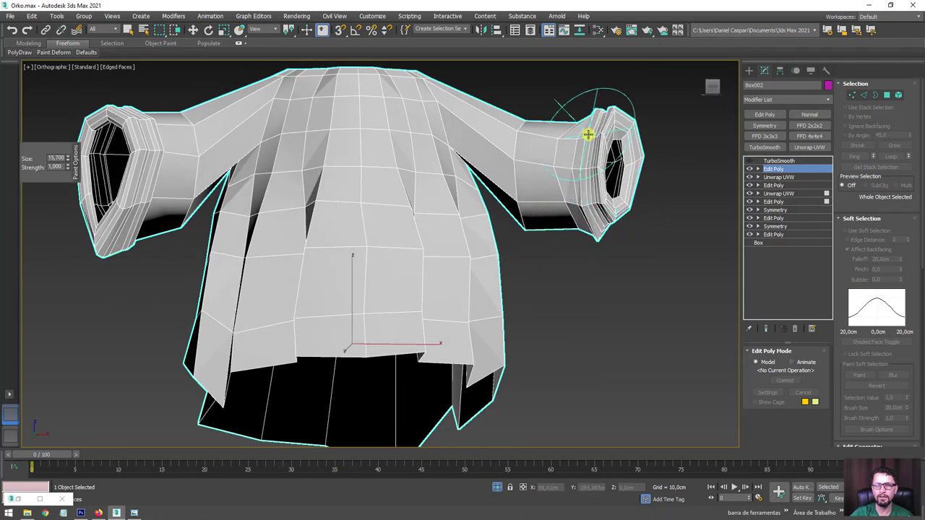
middle_click_drag(597, 130, 527, 181, "alt")
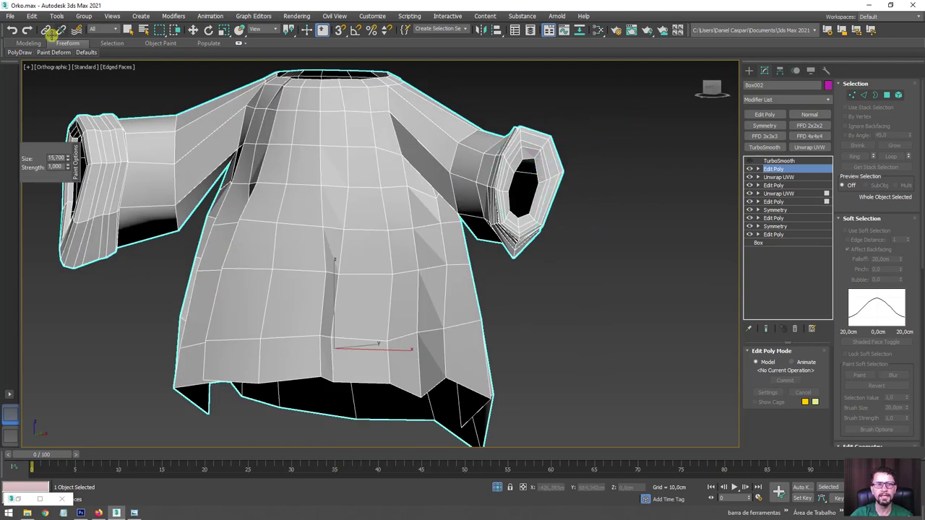
left_click(46, 77)
mouse_move(540, 220)
left_mouse_down()
mouse_move(523, 247)
mouse_move(531, 269)
left_mouse_up()
key("ctrl+z")
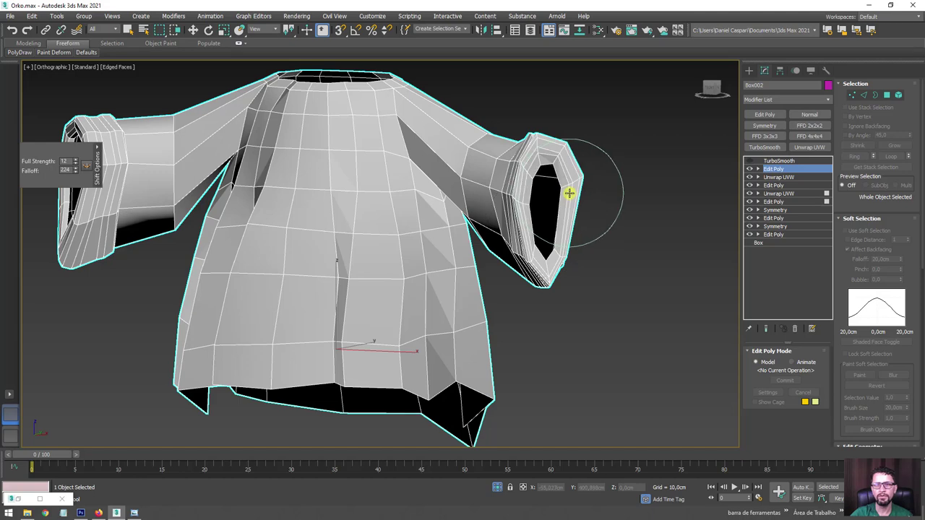
middle_click_drag(553, 180, 578, 266, "alt")
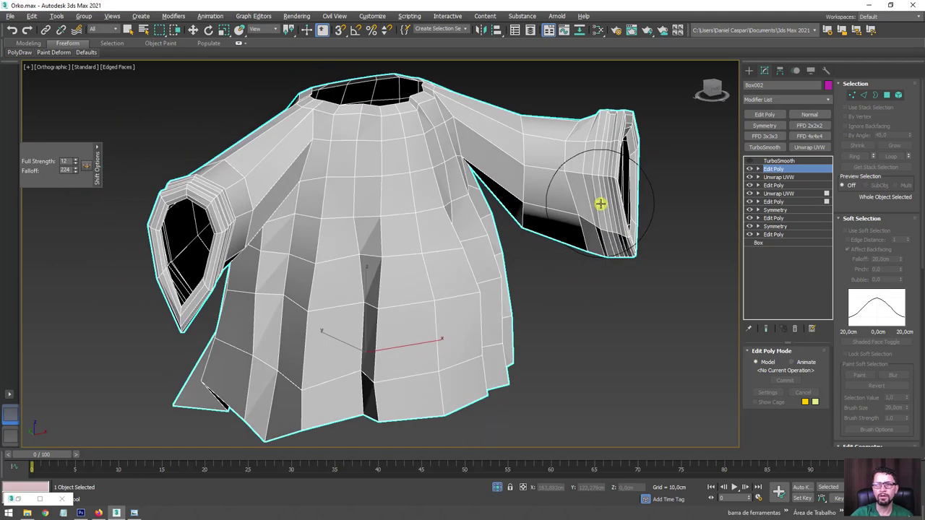
key("w")
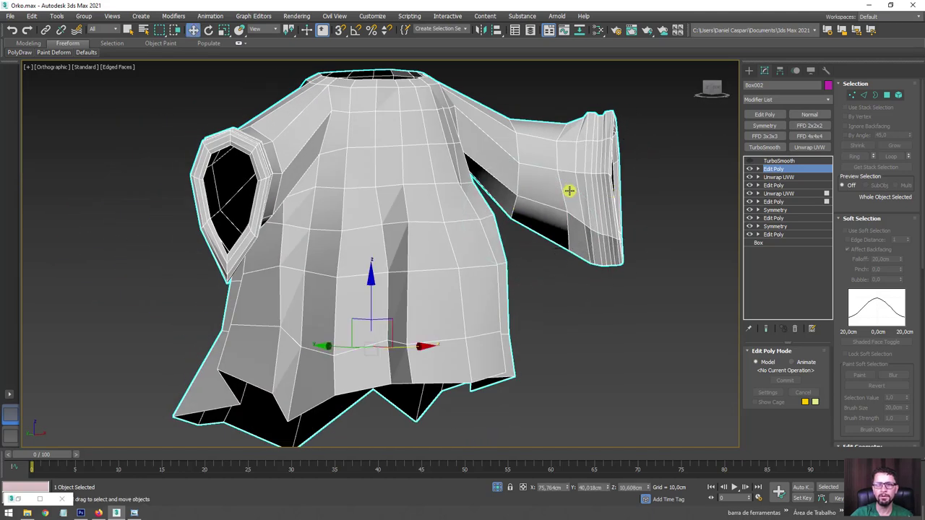
scroll(578, 189, "down", 2)
middle_click_drag(632, 171, 595, 210, "alt")
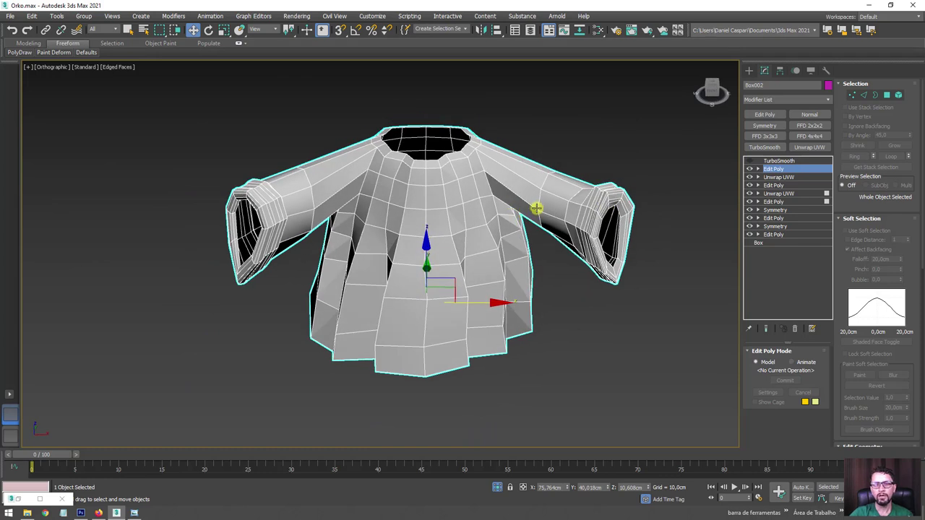
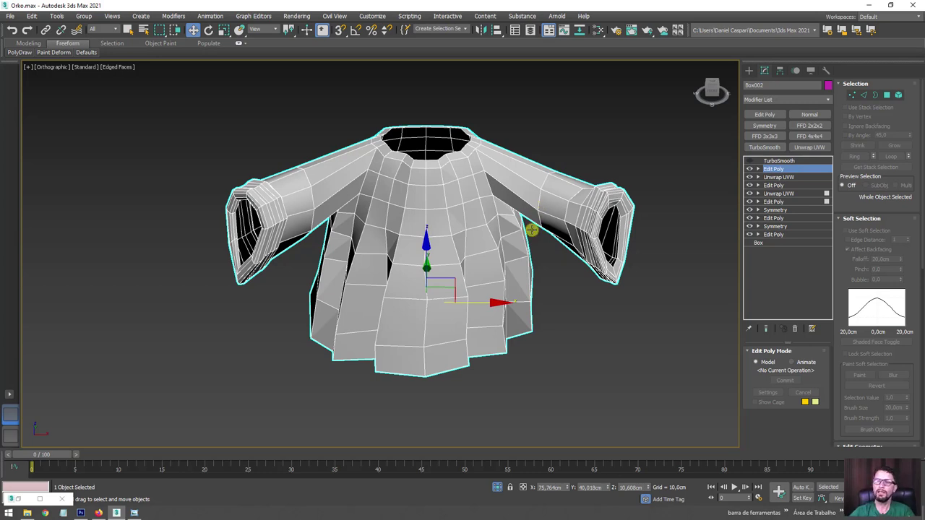
- In Vertex mode, select one sleeve cuff's vertices and grow the selection by one ring
key("1")
middle_click_drag(589, 150, 182, 105, "alt")
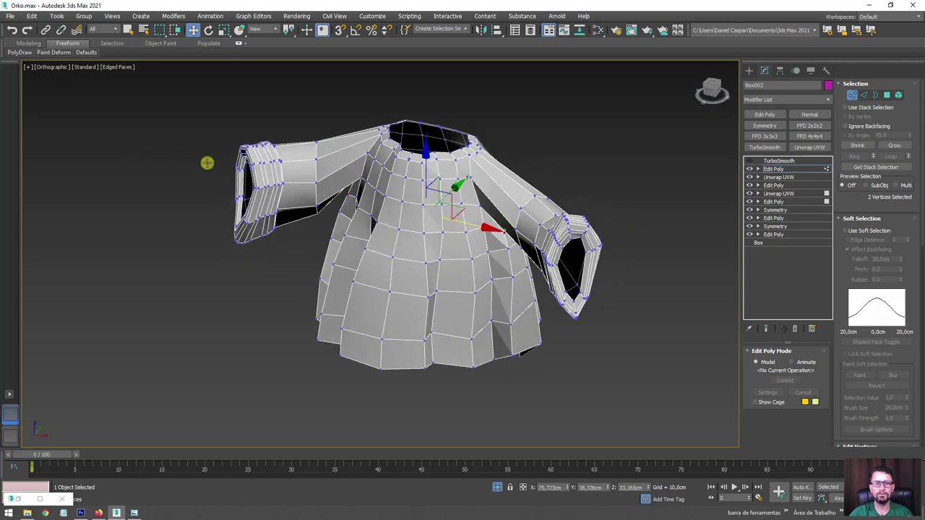
left_click_drag(192, 110, 297, 250)
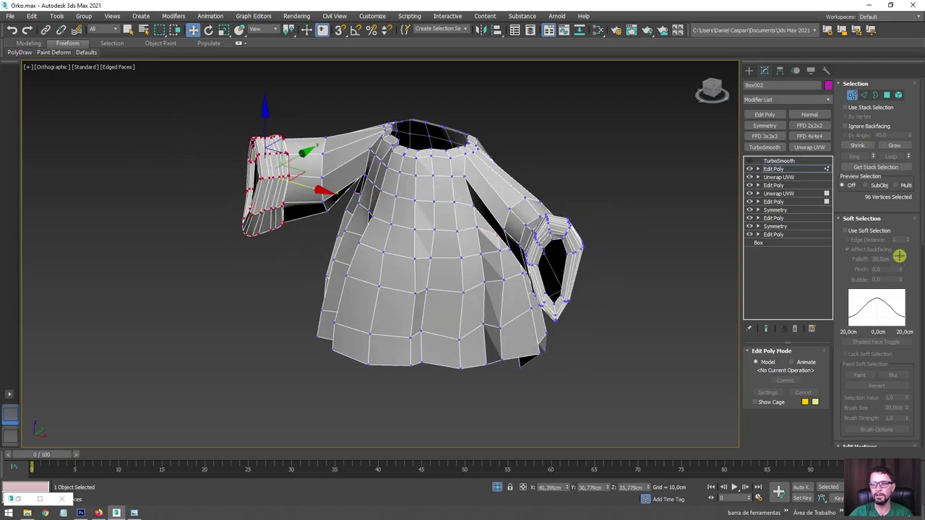
left_click(895, 147)
- Rotate the cuff toward the blue hand and move it across to meet it
key("e")
mouse_move(292, 173)
middle_mouse_down("alt")
mouse_move(330, 198)
mouse_move(312, 208)
middle_mouse_up("alt")
mouse_move(470, 405)
middle_mouse_down("alt")
mouse_move(434, 342)
mouse_move(399, 366)
mouse_move(454, 355)
mouse_move(397, 363)
middle_mouse_up("alt")
scroll(396, 362, "up", 3)
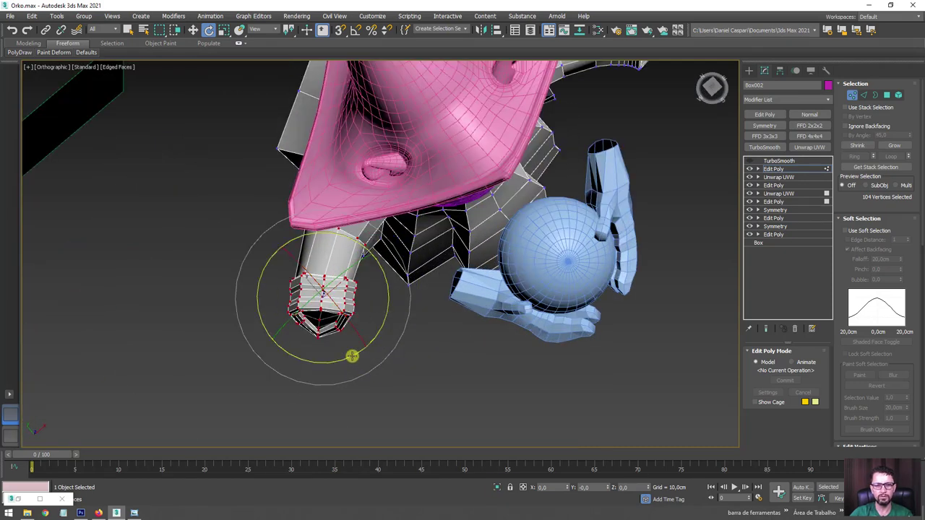
left_click_drag(353, 355, 397, 330)
key("w")
left_click_drag(329, 264, 448, 266)
- Tilt the cuff upright, lower it slightly and rotate it to wrap around the hand
key("e")
left_click_drag(487, 333, 499, 324)
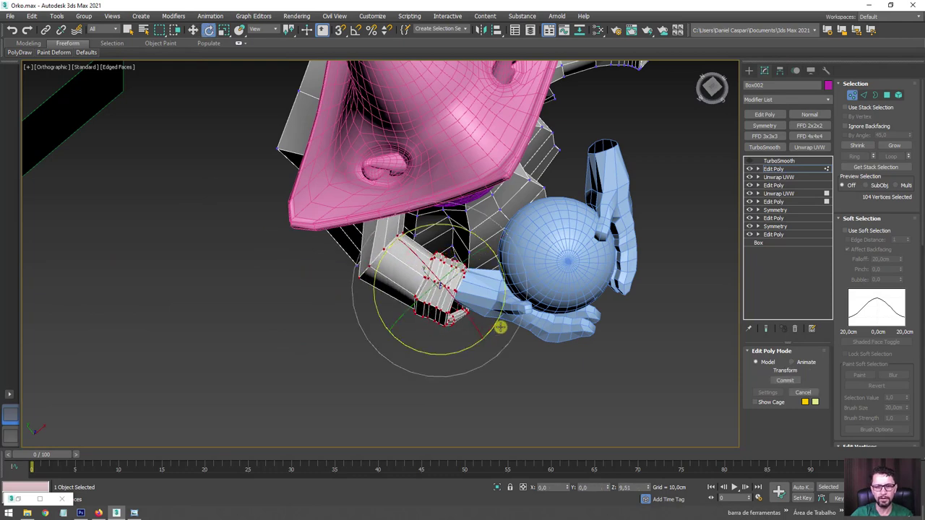
key("w")
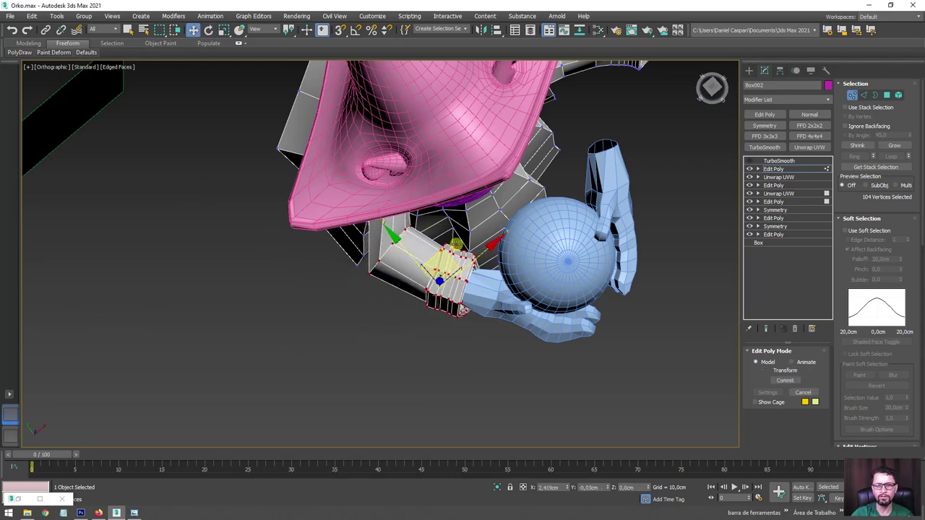
middle_click_drag(446, 253, 451, 233, "alt")
left_click_drag(452, 231, 453, 246)
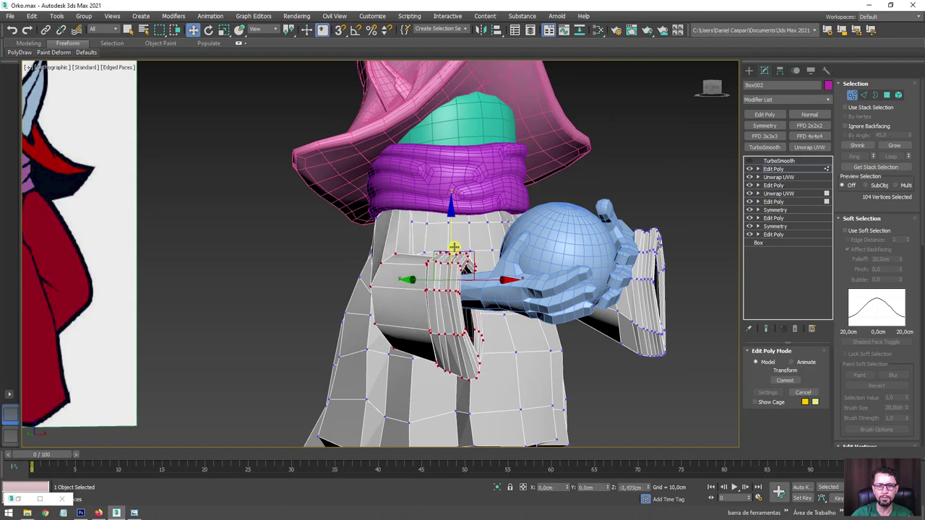
key("e")
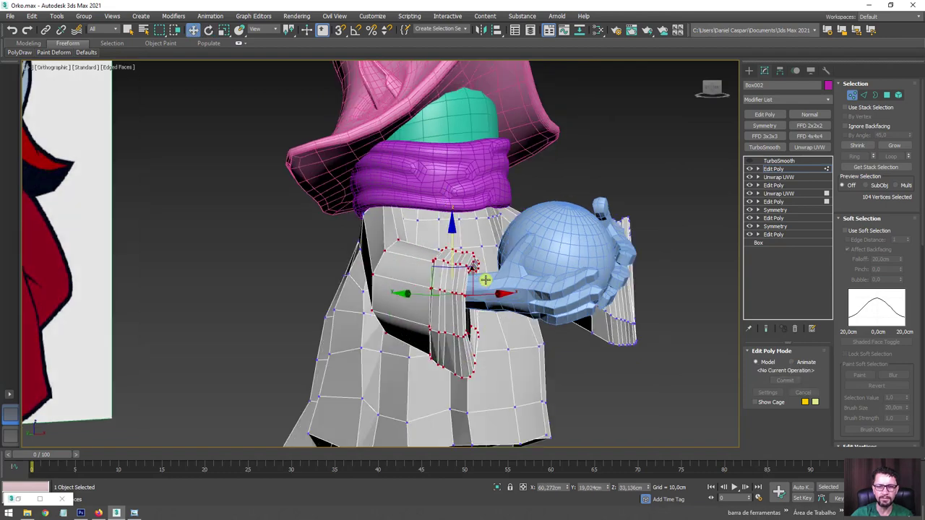
middle_click_drag(483, 256, 508, 256, "alt")
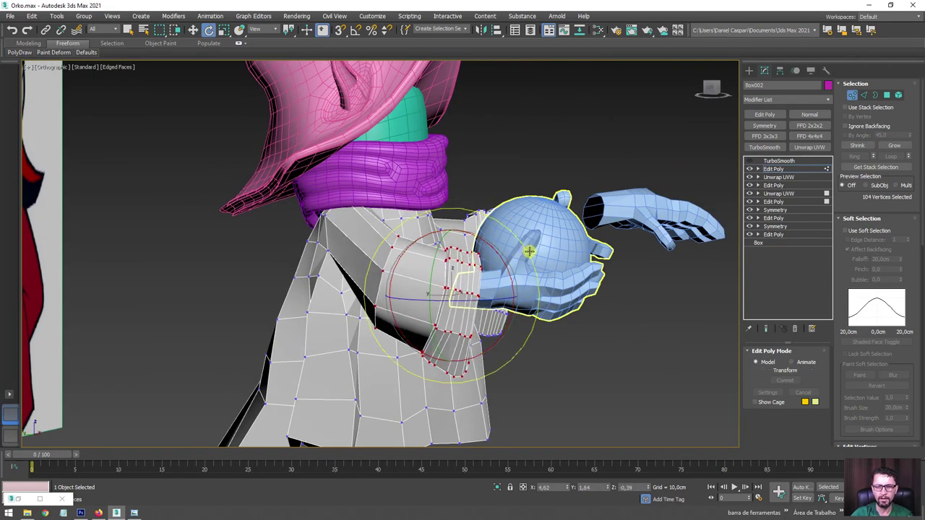
left_click_drag(520, 250, 506, 260)
left_click(480, 268)
- Rotate the other sleeve cuff inward and move it down onto the body
key("w")
scroll(494, 286, "down", 3)
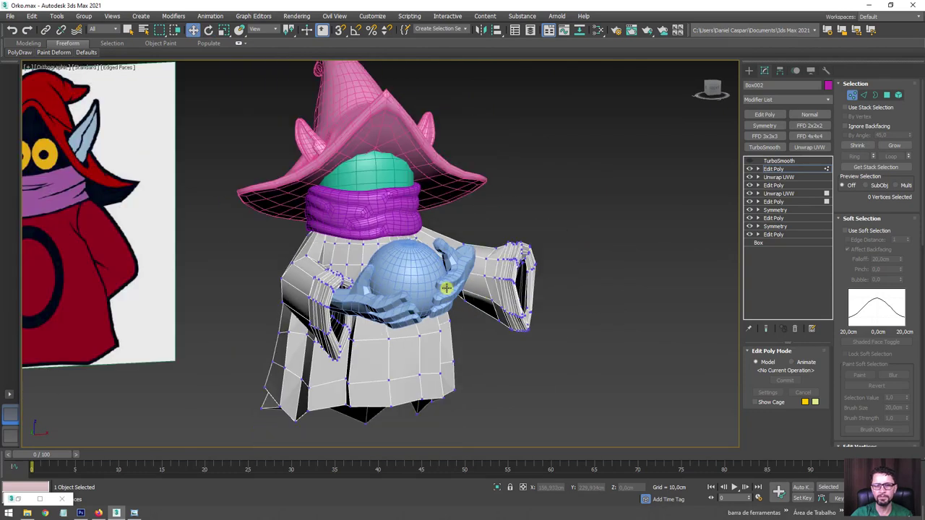
middle_click_drag(489, 309, 378, 289, "alt")
mouse_move(473, 194)
middle_mouse_down("alt")
mouse_move(463, 213)
mouse_move(472, 178)
middle_mouse_up("alt")
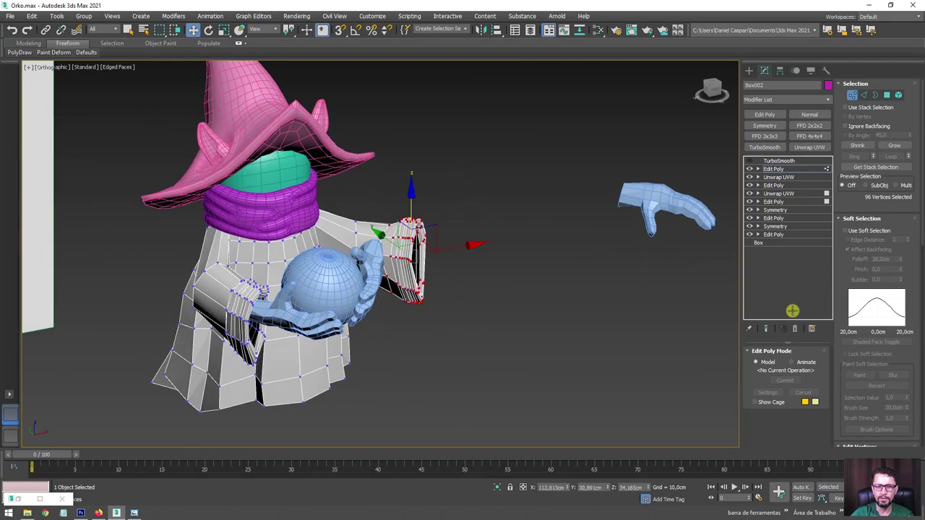
middle_click_drag(459, 245, 407, 289, "alt")
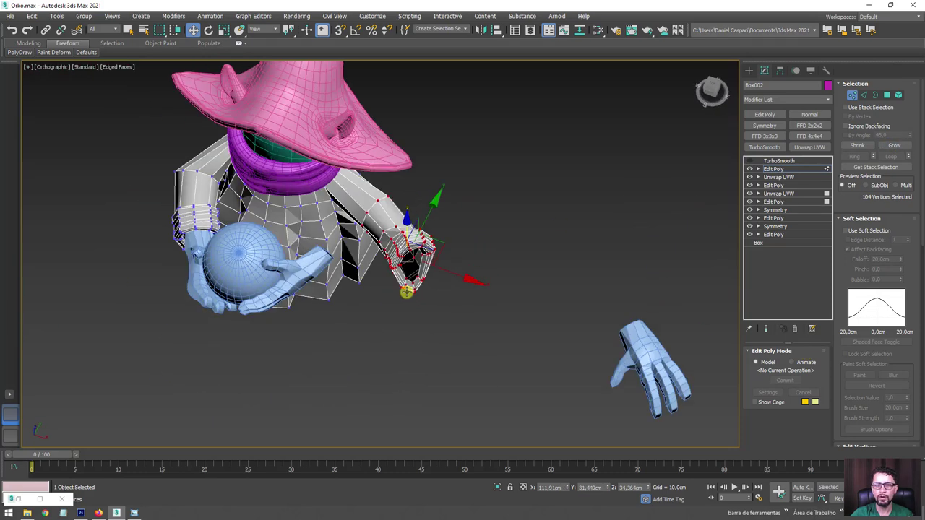
key("e")
left_click_drag(447, 300, 419, 306)
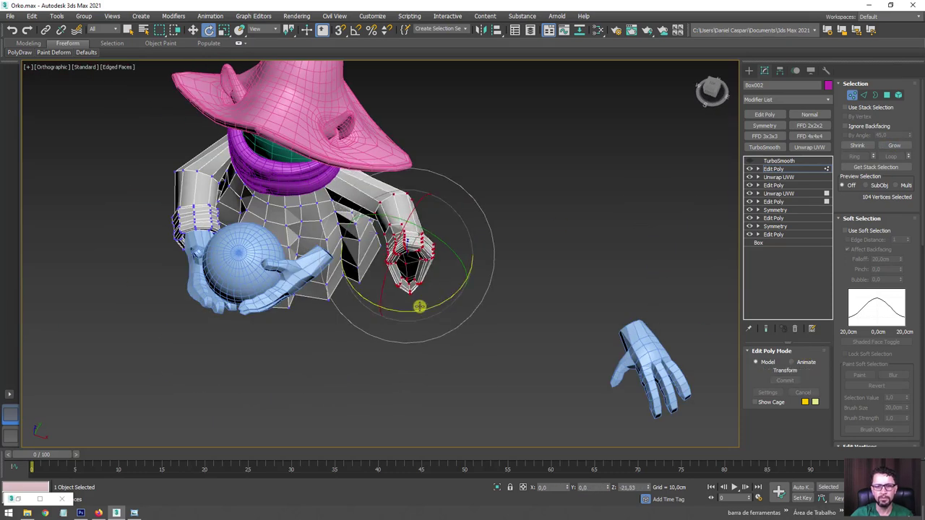
key("w")
left_click_drag(427, 216, 349, 265)
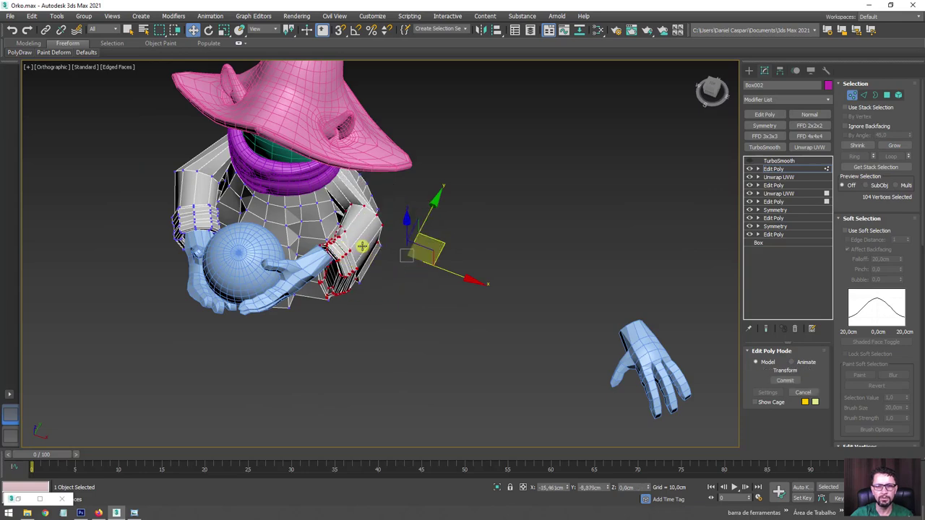
- Nudge the cuff vertices and rotate the cuff until it meets the second hand
mouse_move(349, 266)
middle_mouse_down("alt")
mouse_move(340, 217)
mouse_move(415, 225)
middle_mouse_up("alt")
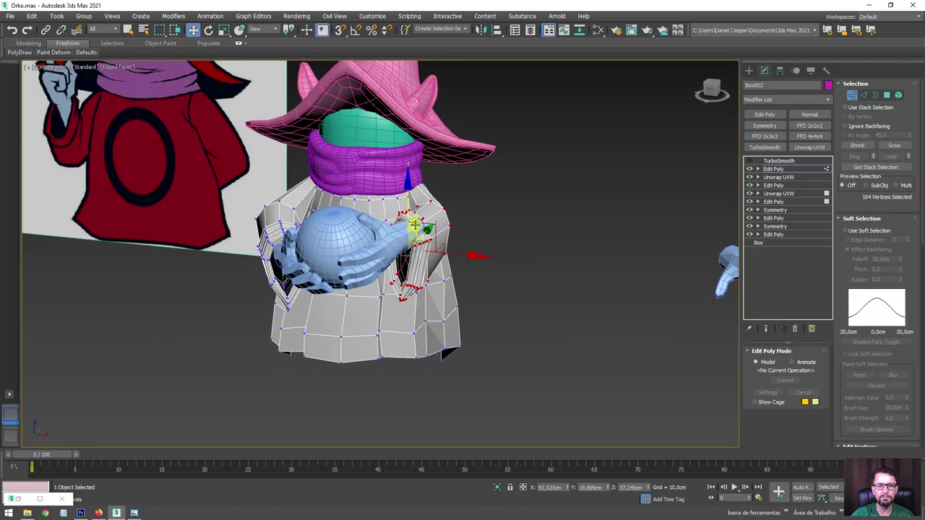
scroll(415, 225, "up", 2)
left_click_drag(415, 225, 405, 215)
middle_click_drag(414, 228, 441, 273, "alt")
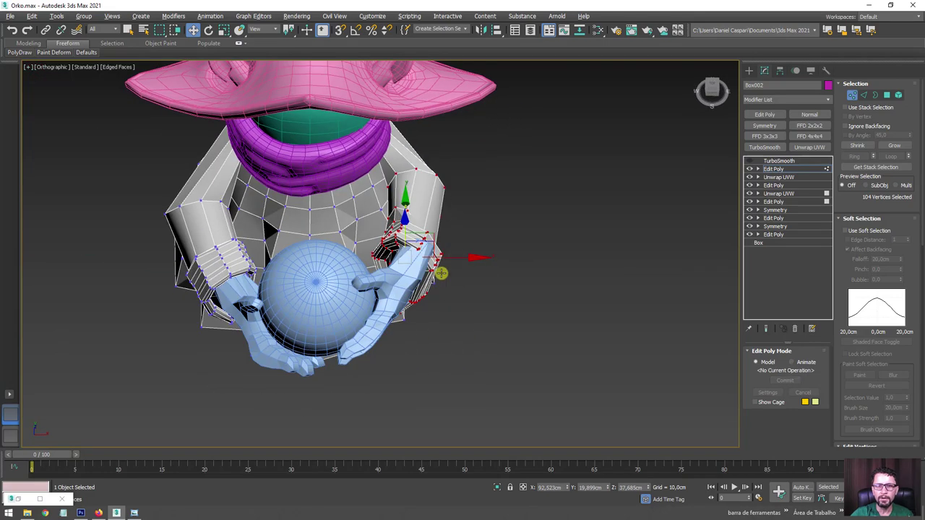
middle_click_drag(432, 236, 417, 220, "alt")
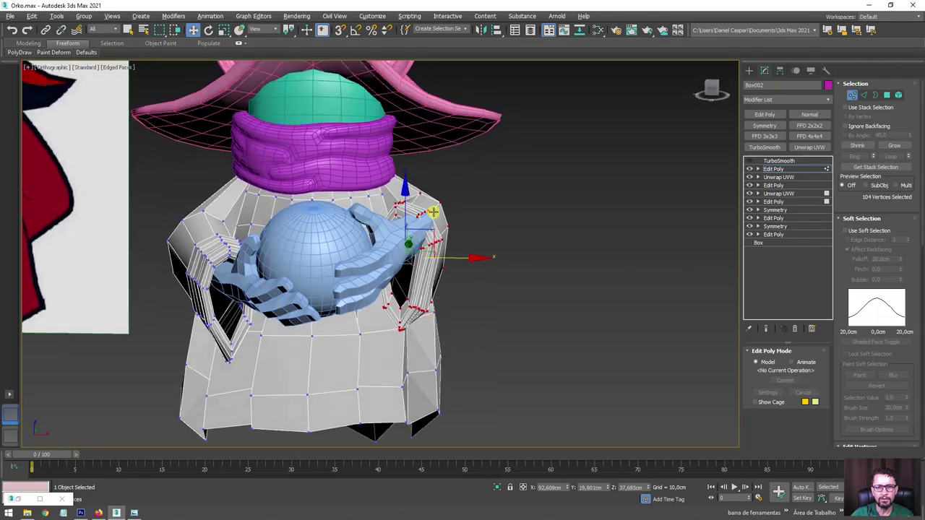
key("e")
left_click_drag(449, 215, 437, 221)
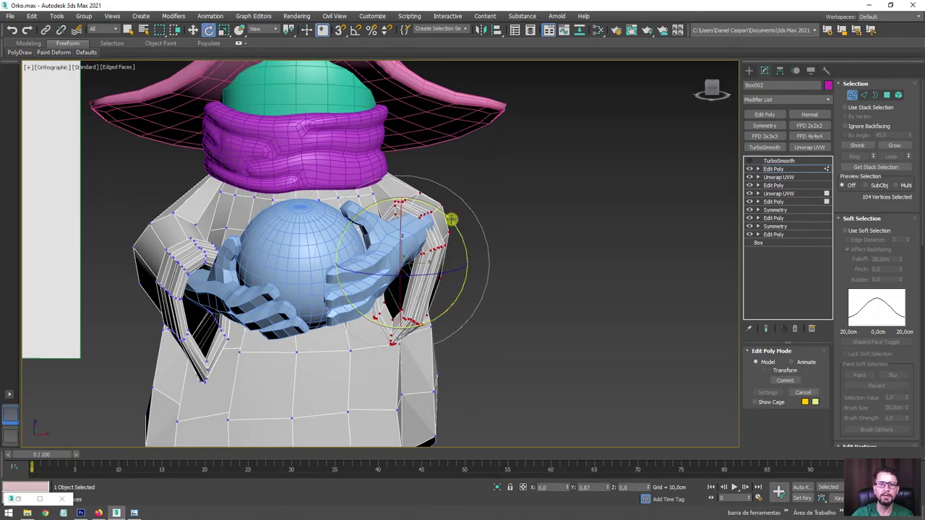
left_click(386, 225)
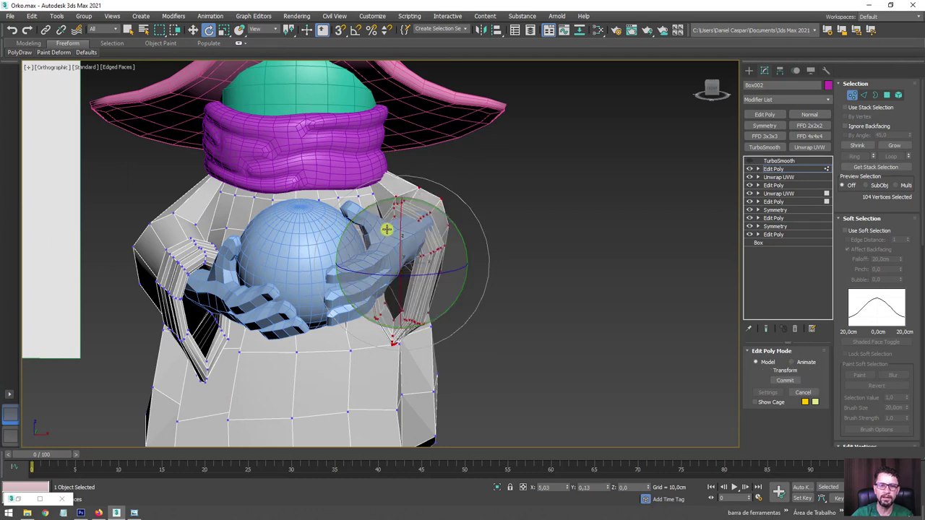
- Undo the last change and leave vertex editing of the robe
mouse_move(388, 227)
middle_mouse_down("alt")
mouse_move(433, 237)
mouse_move(572, 237)
middle_mouse_up("alt")
key("w")
key("ctrl+z")
left_click(763, 177)
- Select the hands object and pick the open border at the right wrist
left_click(368, 265)
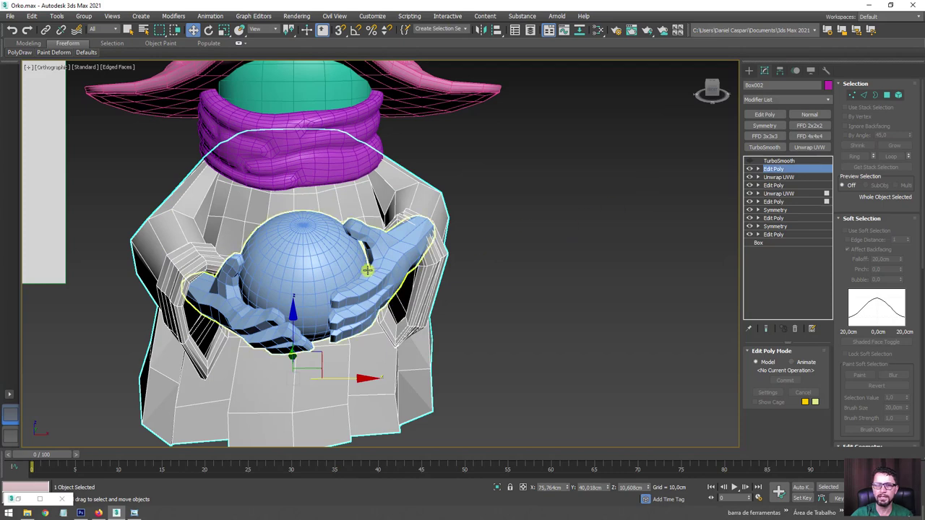
left_click(897, 96)
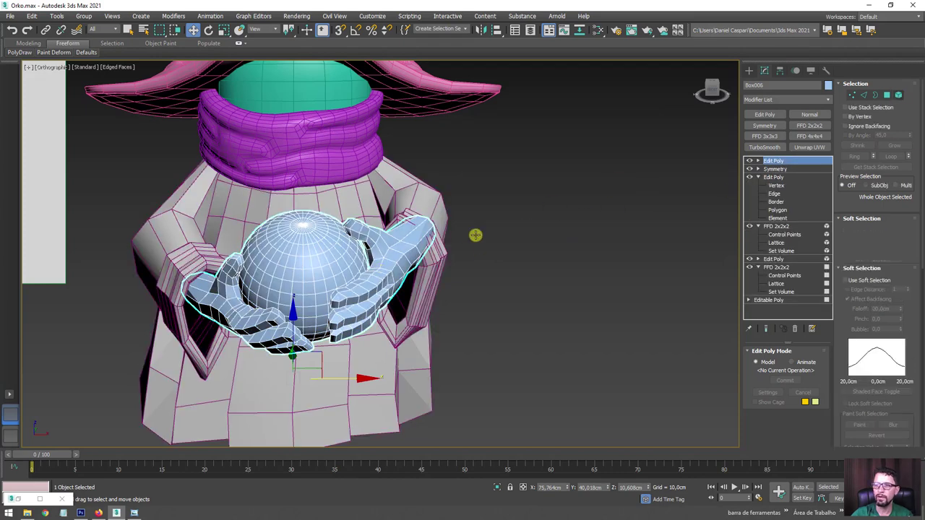
key("3")
left_click_drag(485, 182, 425, 242)
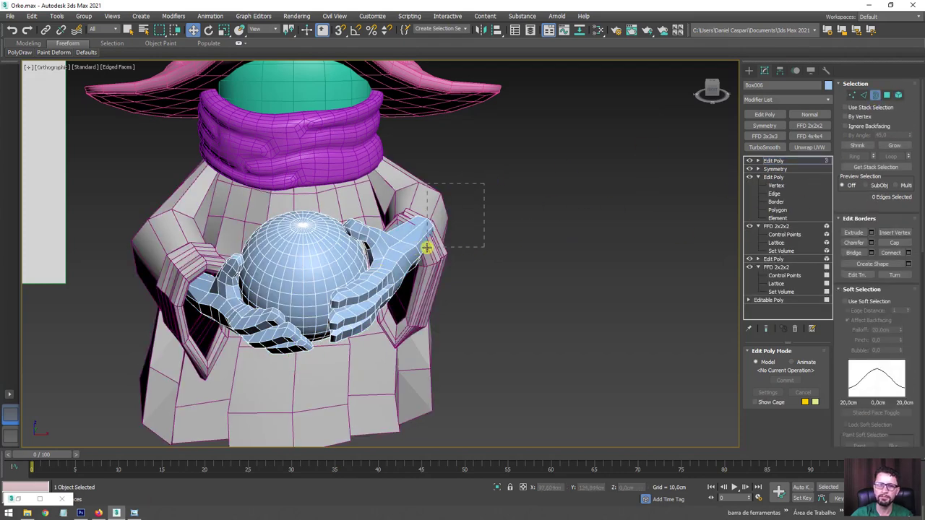
middle_click_drag(426, 238, 421, 200, "alt")
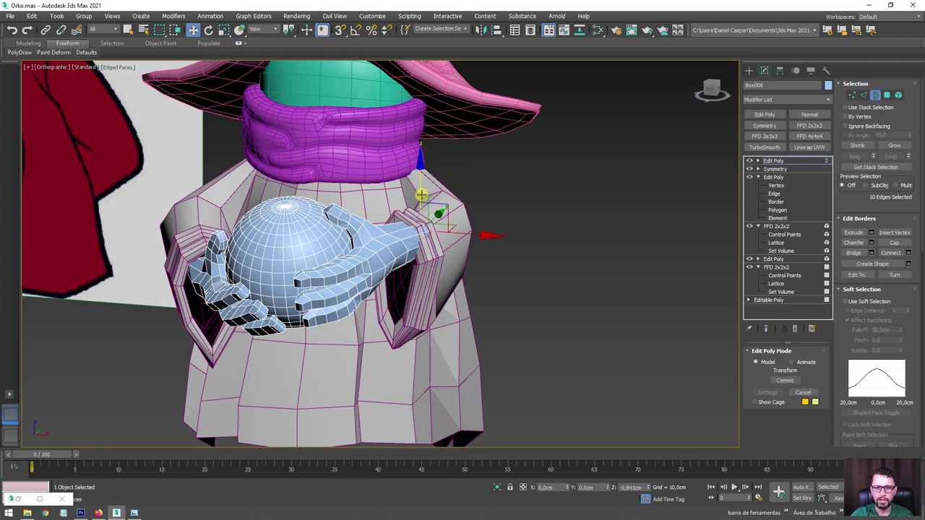
left_click_drag(421, 195, 421, 200)
- Select the right hand element and rotate it to align with its sleeve cuff
left_click(899, 94)
left_click(355, 253)
key("e")
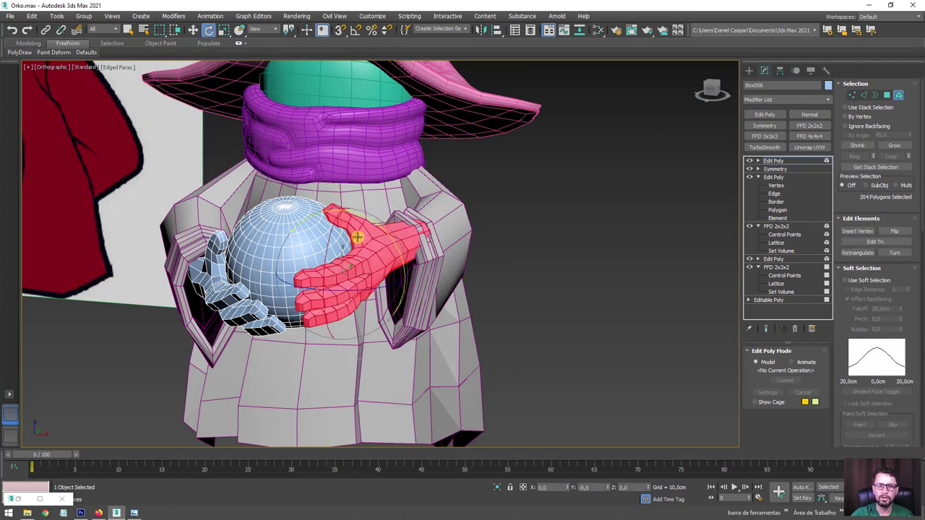
left_click_drag(324, 243, 327, 227)
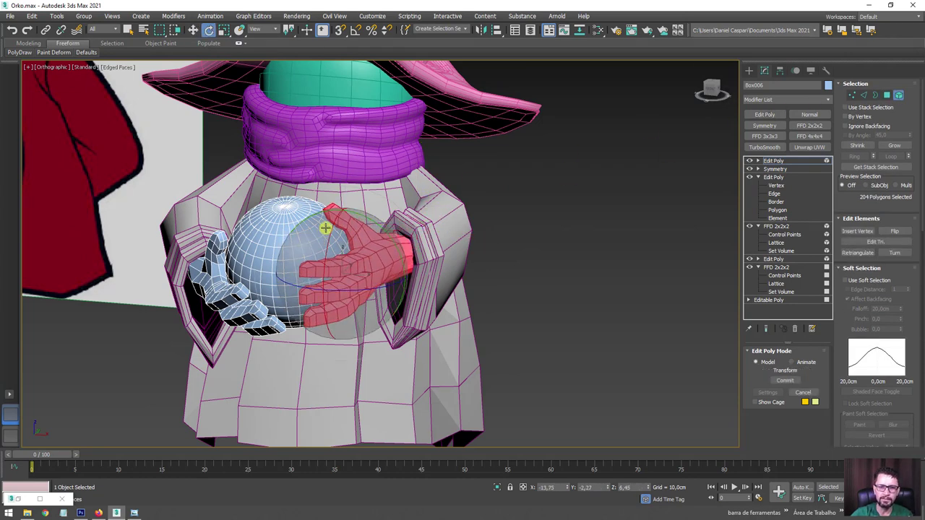
scroll(327, 226, "up", 2)
scroll(367, 248, "down", 5)
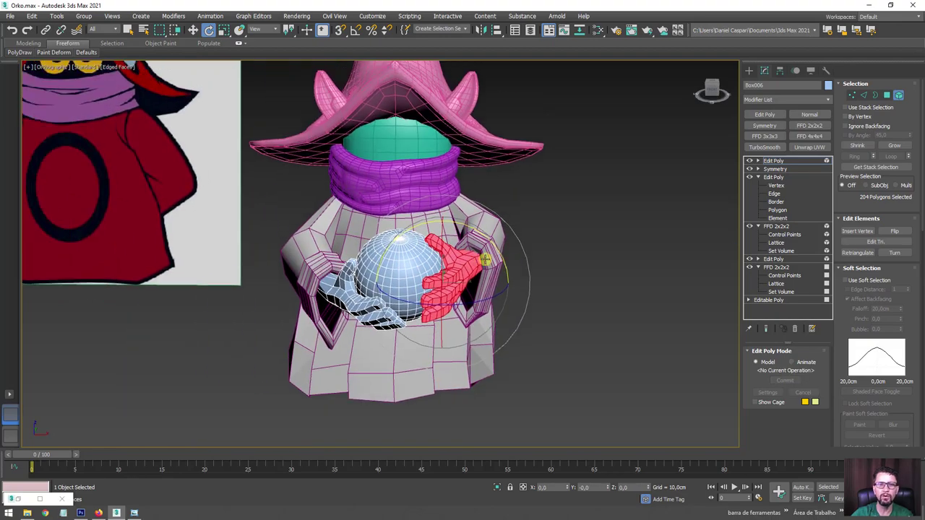
- Exit element editing of the hands and select the pink hat
left_click(774, 160)
mouse_move(506, 253)
middle_mouse_down("alt")
mouse_move(558, 262)
mouse_move(426, 257)
mouse_move(585, 247)
mouse_move(588, 305)
middle_mouse_up("alt")
left_click(585, 253)
scroll(599, 275, "up", 3)
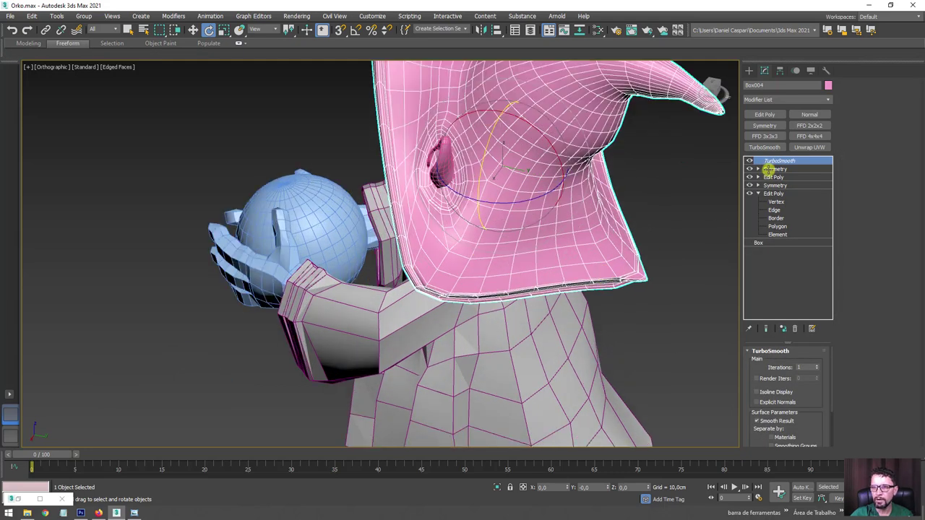
- Turn off the hat's smoothing and relax its lower brim with a Paint Deform brush
left_click(749, 161)
left_click(759, 169)
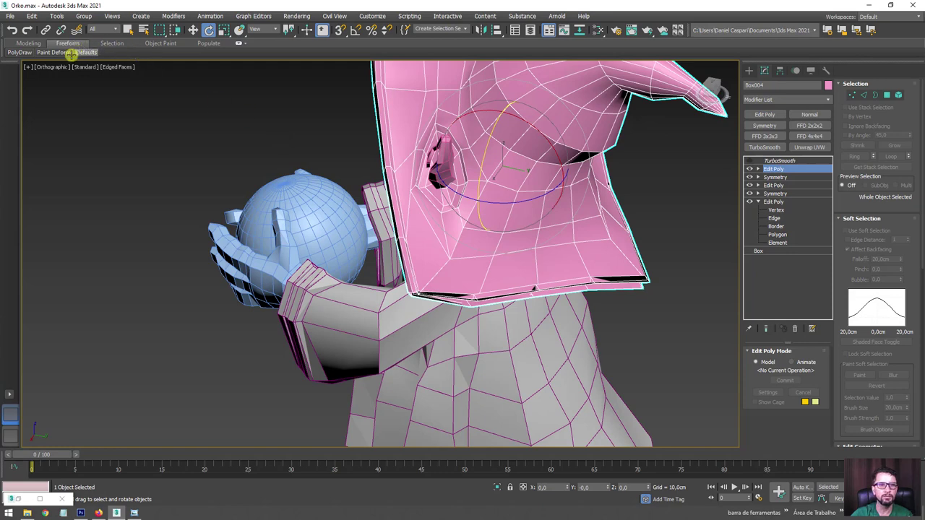
left_click(72, 52)
left_click(92, 68)
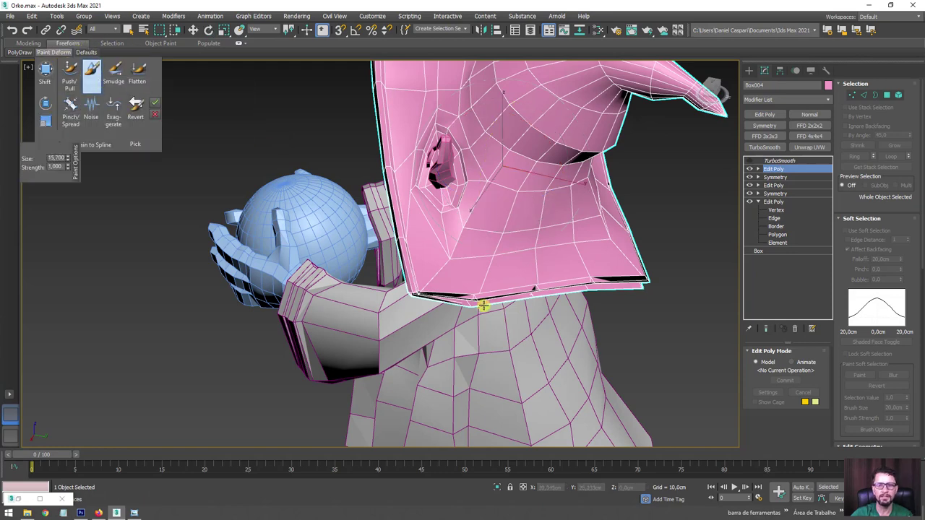
mouse_move(482, 305)
left_mouse_down()
mouse_move(635, 273)
mouse_move(483, 275)
left_mouse_up()
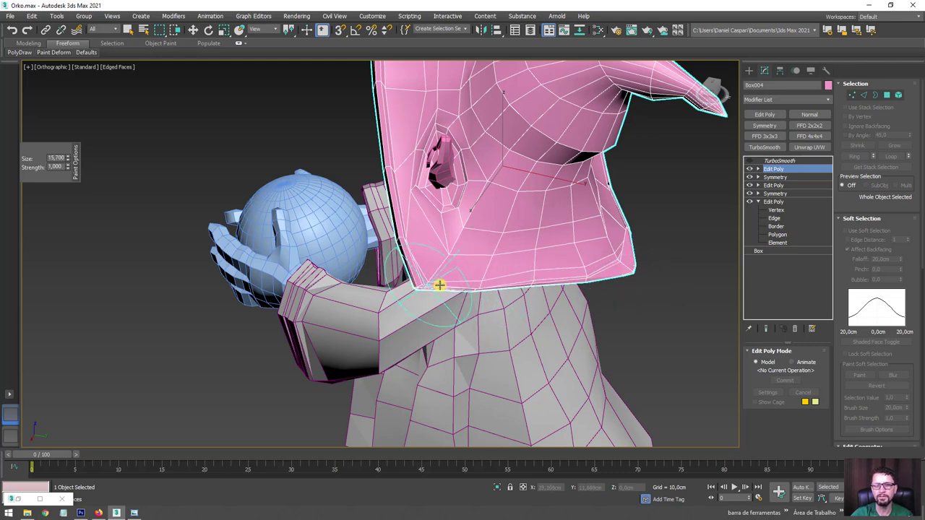
middle_click_drag(583, 268, 477, 248, "alt")
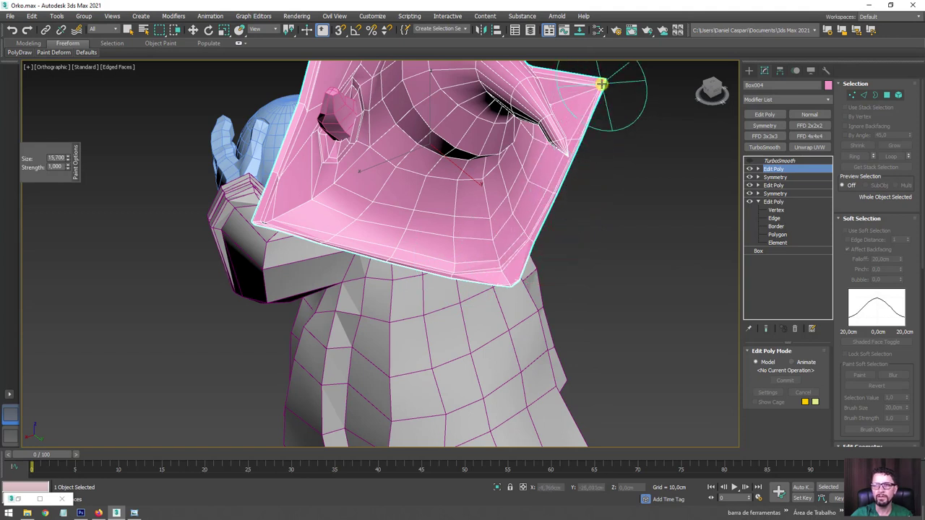
- Push in the hat's brim corners, smooth its left edge, then return to Select and Move
left_click_drag(601, 83, 598, 158)
left_click_drag(272, 229, 274, 224)
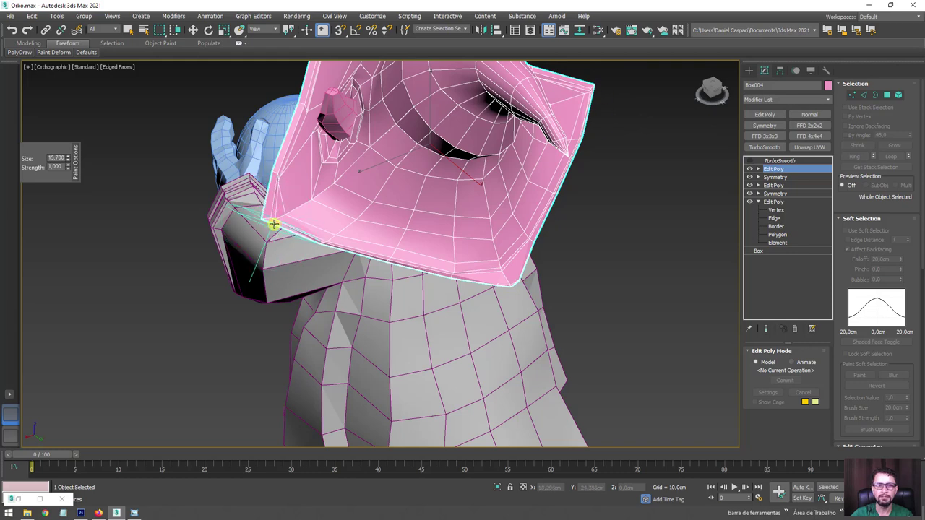
left_click(40, 52)
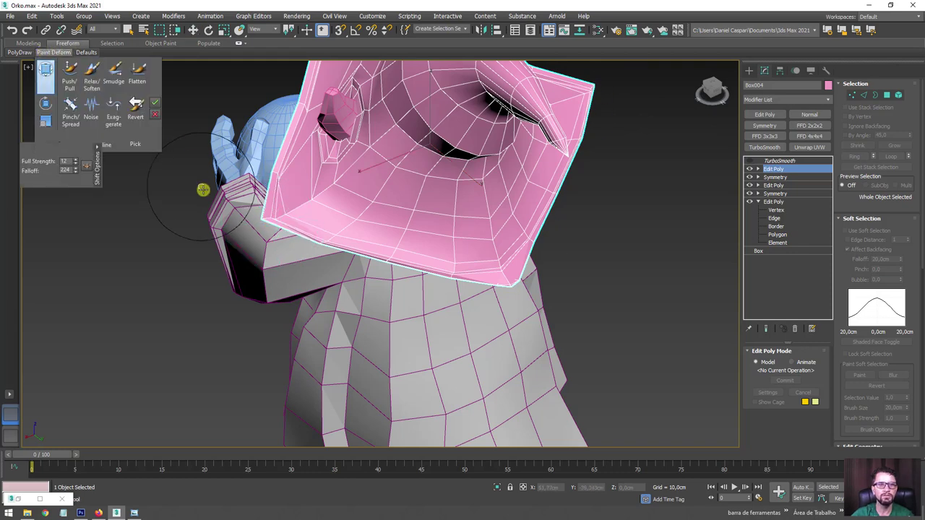
middle_click_drag(202, 187, 186, 187, "alt")
left_click_drag(273, 167, 299, 162)
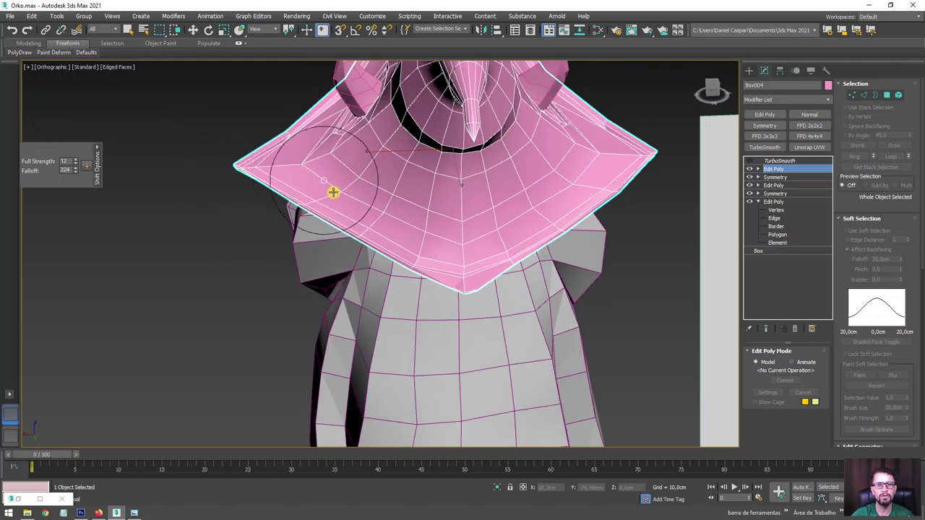
mouse_move(468, 269)
middle_mouse_down("alt")
mouse_move(495, 296)
mouse_move(522, 221)
mouse_move(533, 229)
mouse_move(611, 167)
mouse_move(452, 199)
mouse_move(505, 138)
mouse_move(433, 217)
middle_mouse_up("alt")
scroll(502, 129, "down", 5)
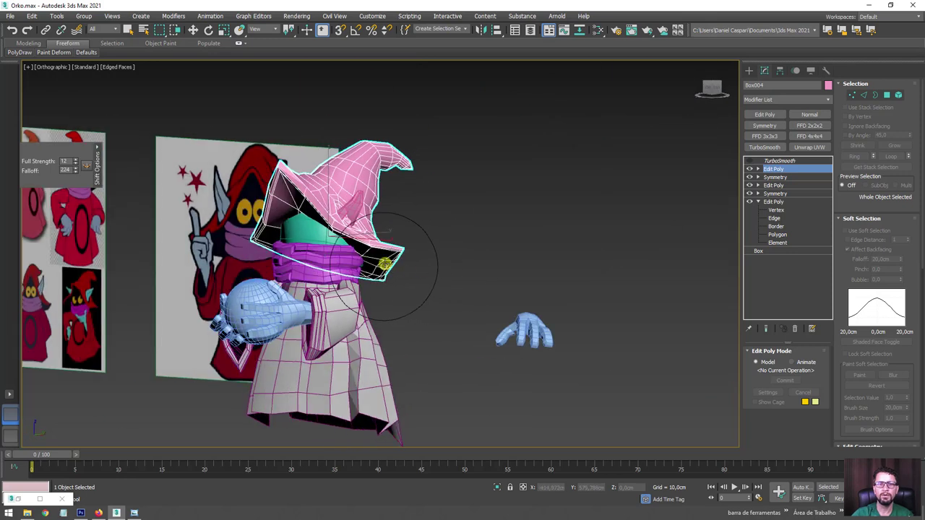
key("w")
scroll(483, 249, "up", 2)
middle_click_drag(483, 249, 491, 289, "alt")
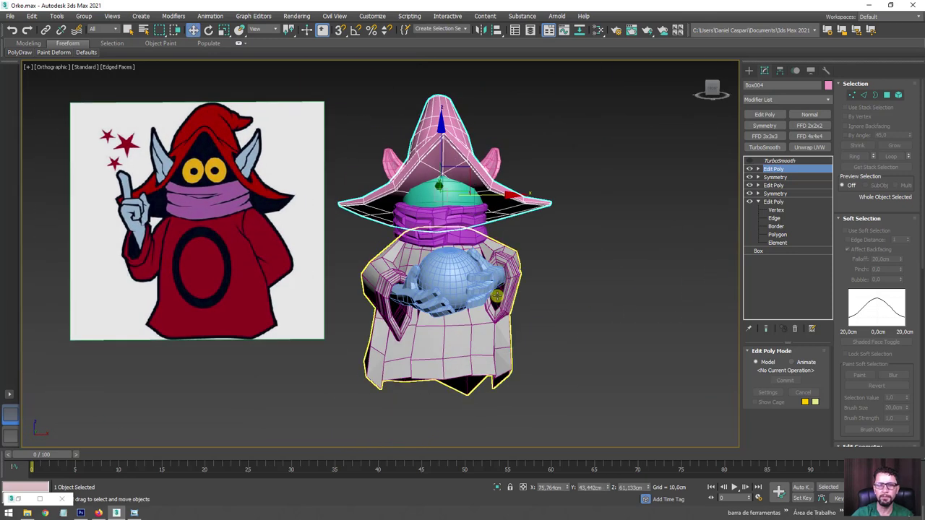
- On the robe's top Edit Poly, use the Shift brush to flatten the bulge and round the lower hem
left_click(486, 345)
scroll(498, 340, "up", 2)
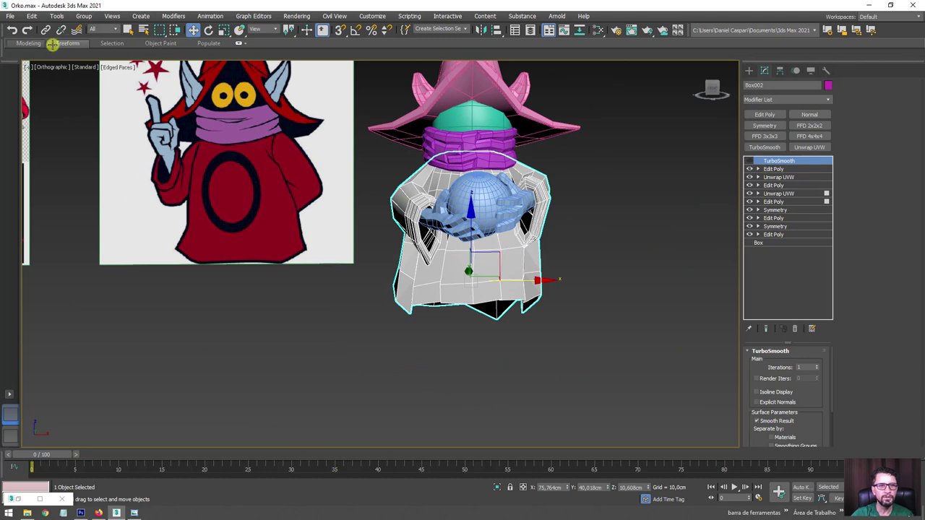
left_click(773, 169)
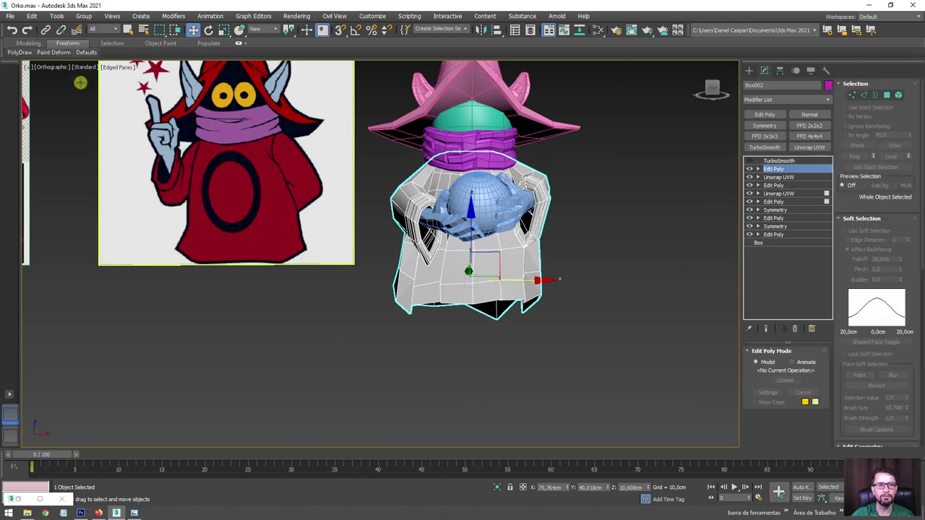
left_click(53, 52)
left_click(45, 69)
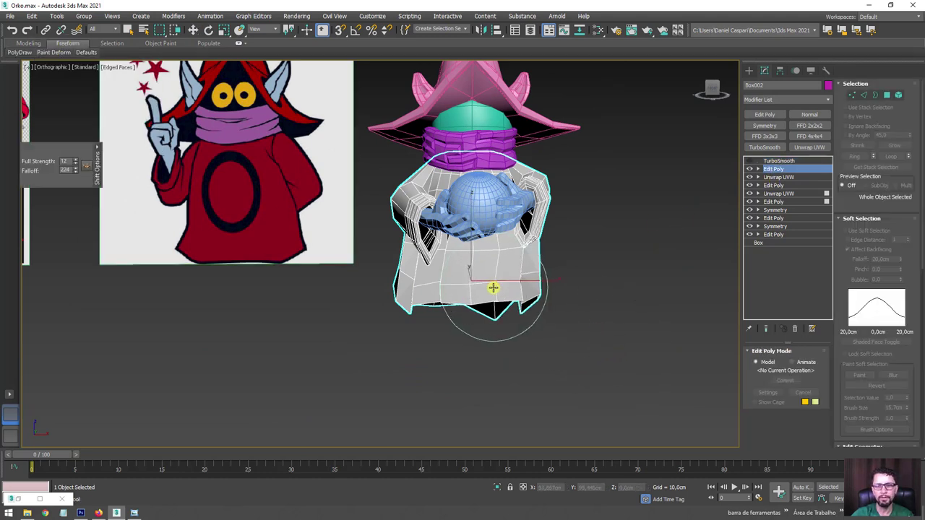
left_click_drag(423, 293, 423, 289)
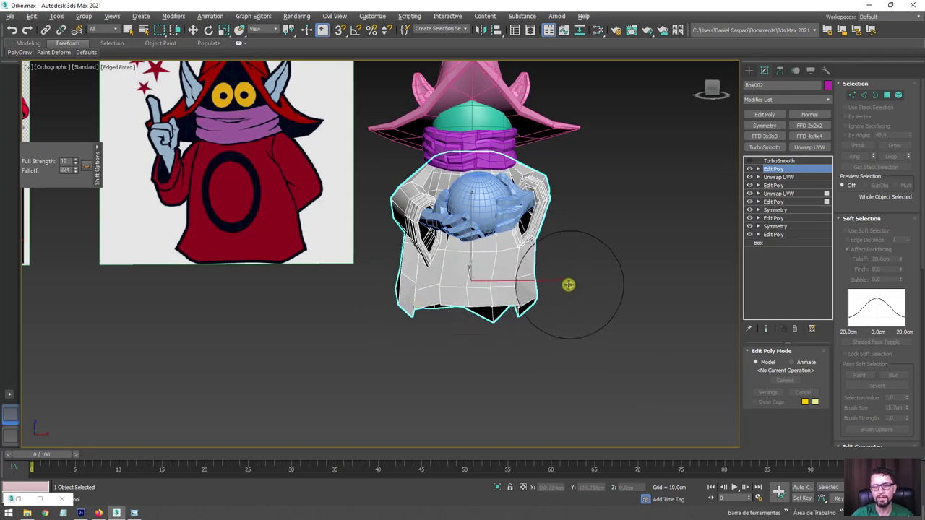
left_click_drag(533, 310, 526, 315)
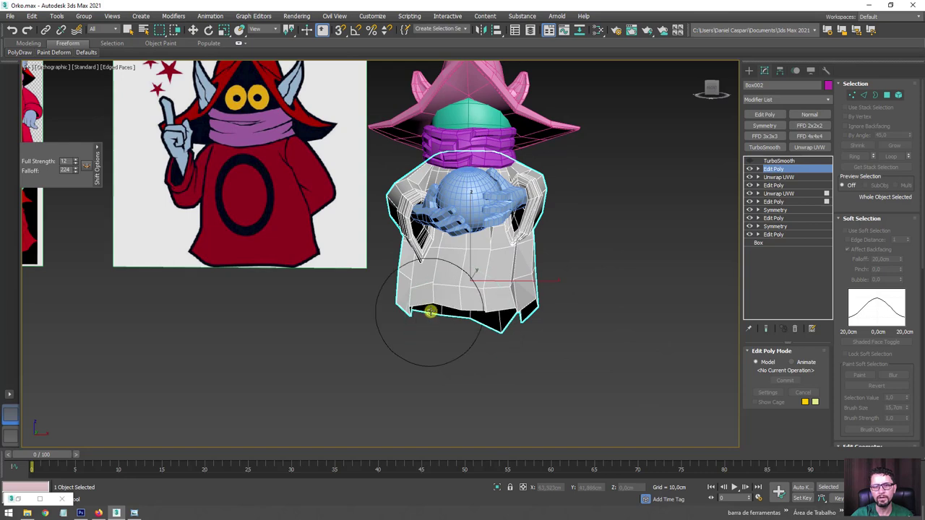
left_click_drag(438, 316, 451, 314)
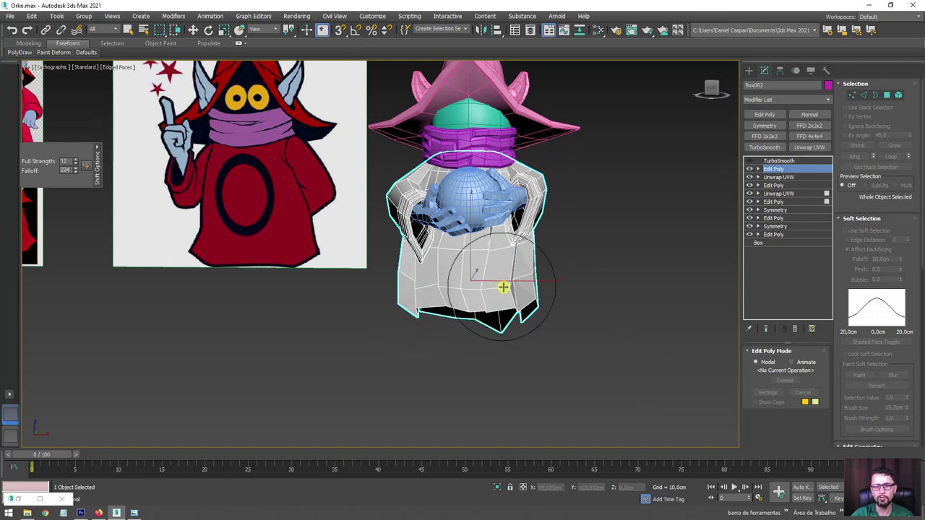
- Inspect the reshaped robe from several angles, then switch to Select and Move and select the hat
middle_click_drag(463, 273, 522, 383, "alt")
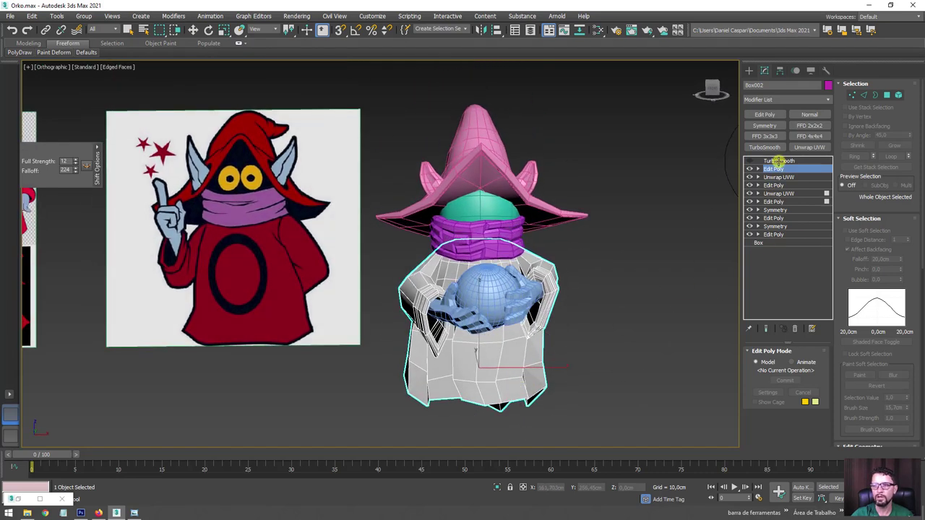
key("1")
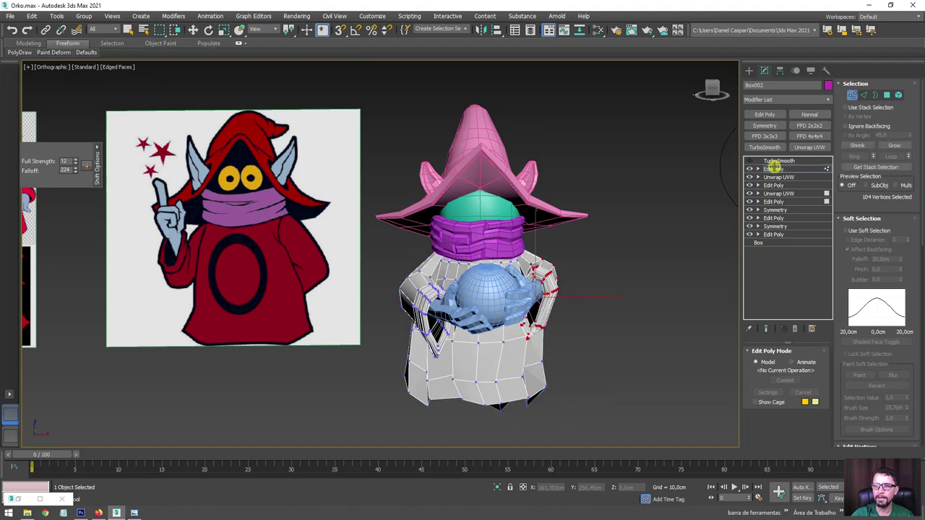
left_click(773, 168)
mouse_move(646, 268)
middle_mouse_down()
mouse_move(643, 243)
mouse_move(491, 253)
middle_mouse_up()
scroll(628, 254, "down", 6)
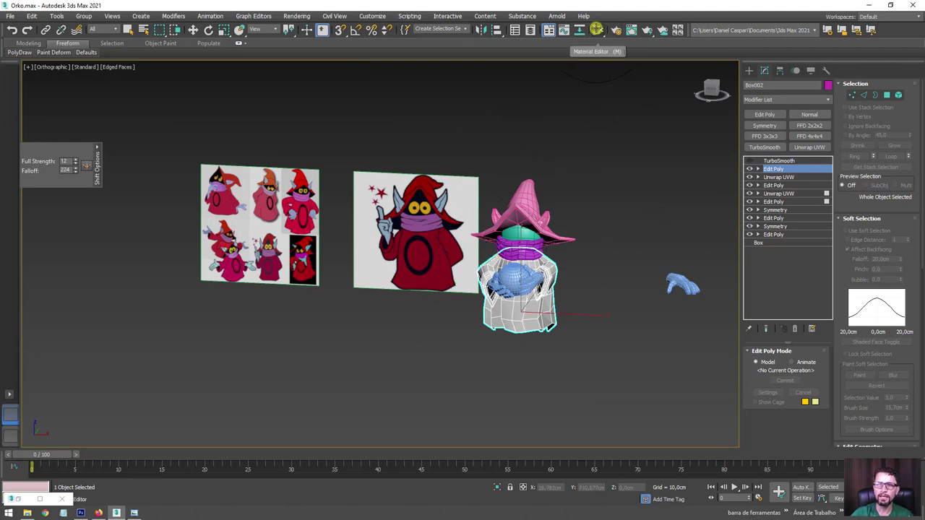
scroll(538, 233, "up", 5)
middle_click_drag(583, 234, 567, 239, "alt")
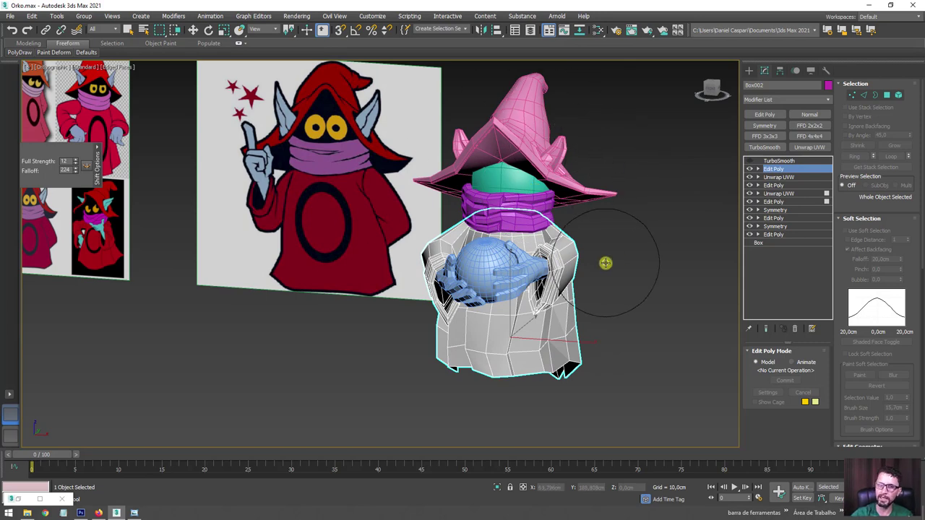
middle_click_drag(623, 276, 628, 286)
key("w")
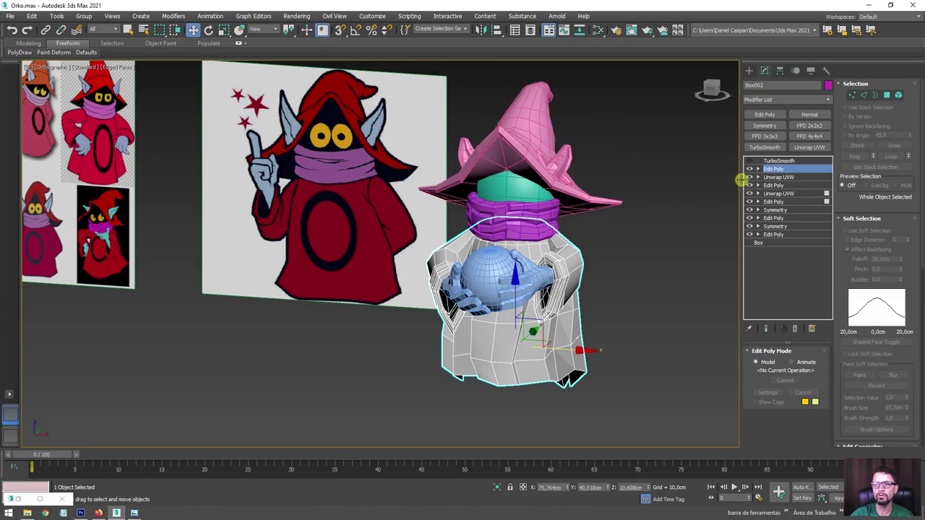
left_click(565, 148)
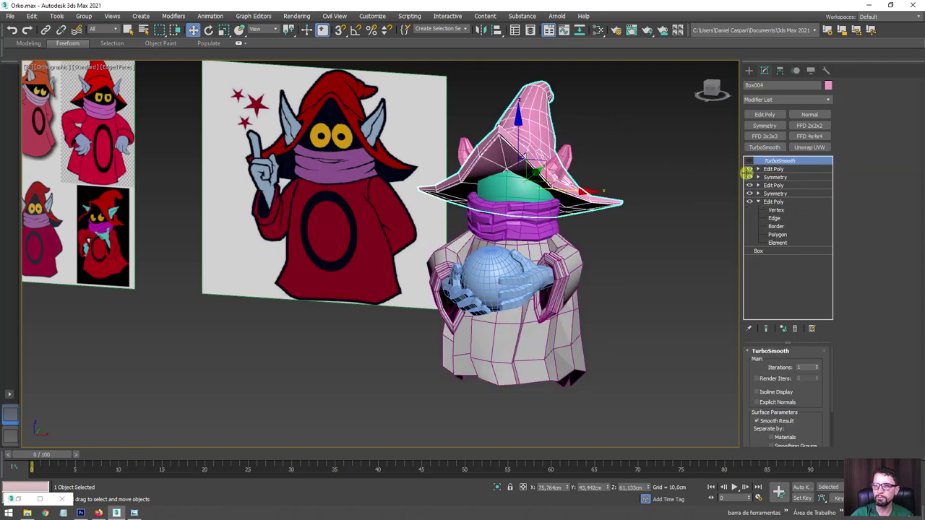
- Delete the TurboSmooth modifier from the hat's stack
left_click(769, 168)
left_click(774, 161)
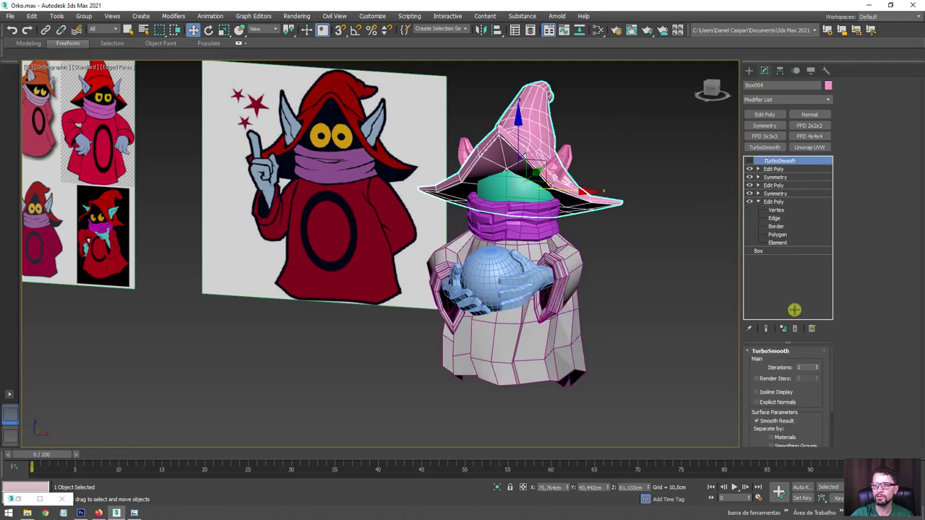
left_click(795, 327)
- In Element mode, select the whole hat and collapse the geometry editing options
left_click(899, 98)
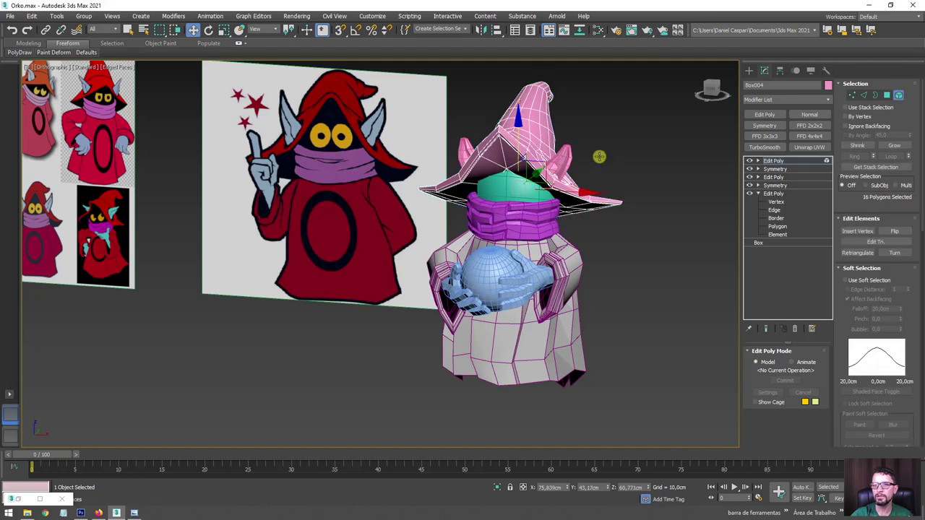
left_click(566, 203)
left_click_drag(917, 311, 895, 29)
left_click_drag(915, 310, 906, 98)
mouse_move(908, 371)
left_mouse_down()
mouse_move(904, 268)
mouse_move(909, 458)
left_mouse_up()
left_click(845, 248)
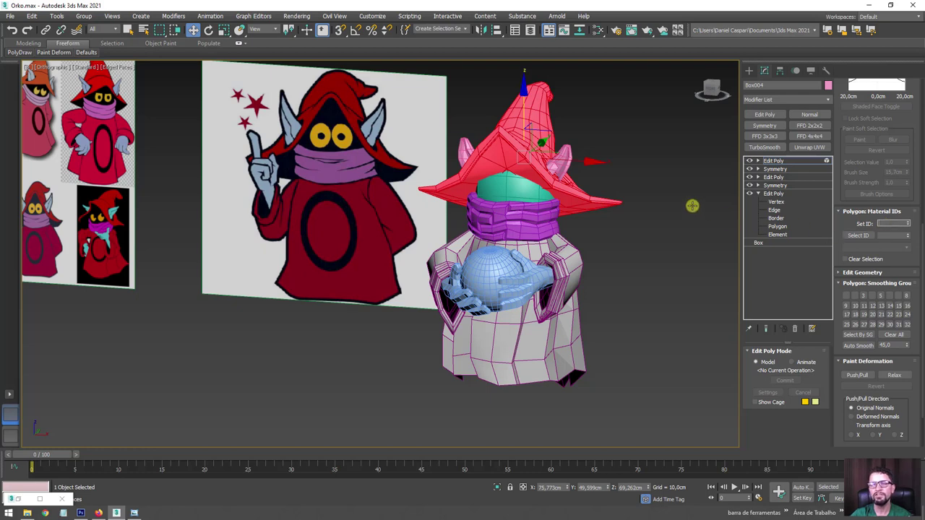
- Isolate the hat and switch its Edit Poly to Polygon mode
middle_click_drag(612, 174, 591, 218, "alt")
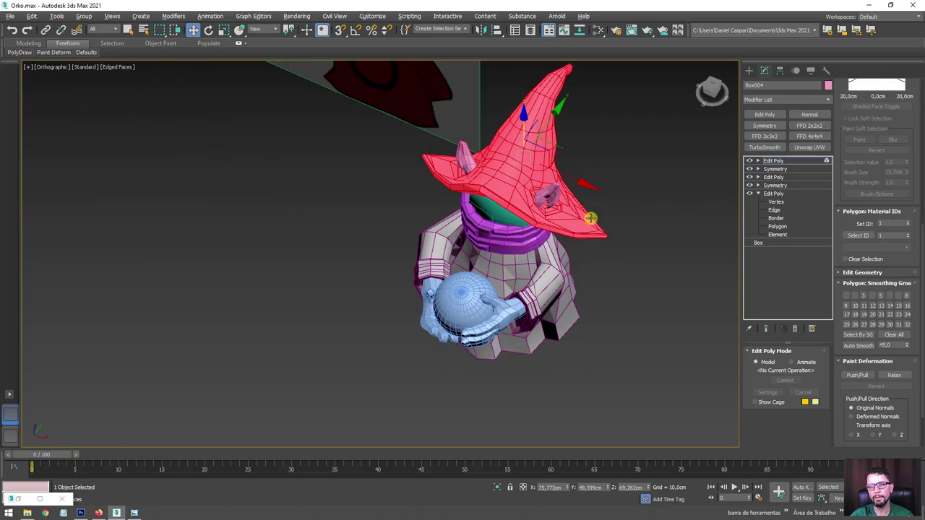
scroll(579, 402, "up", 3)
left_click(497, 487)
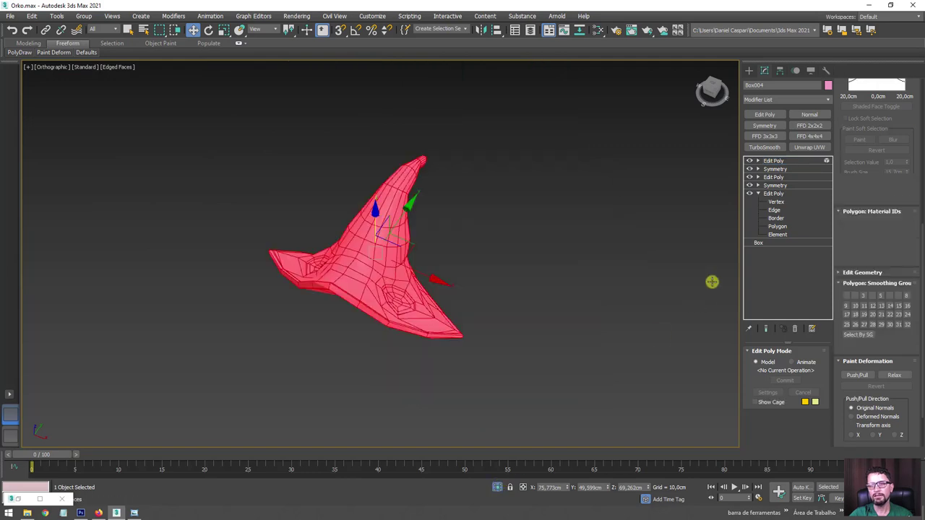
left_click(757, 160)
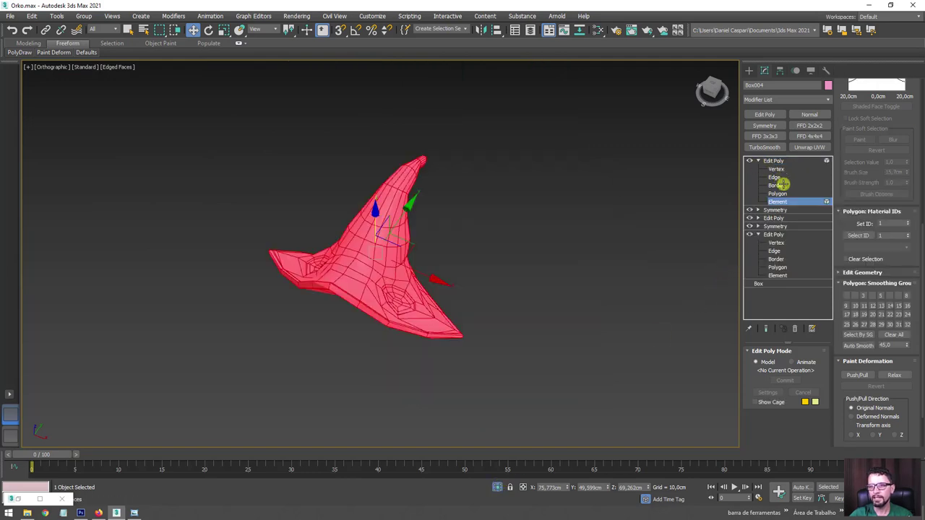
left_click(775, 186)
left_click(777, 193)
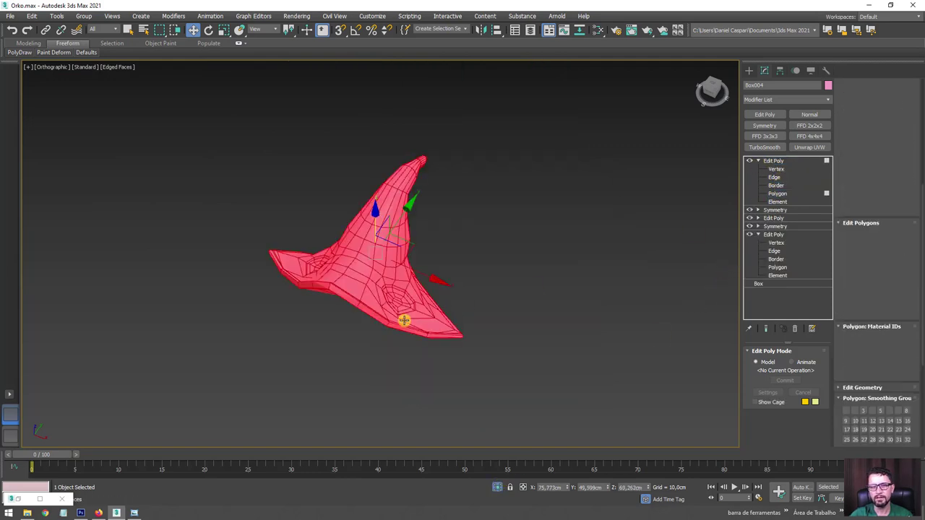
scroll(373, 308, "up", 4)
- Select the centre polygons of both brim holes and grow the selection twice
left_click(374, 309)
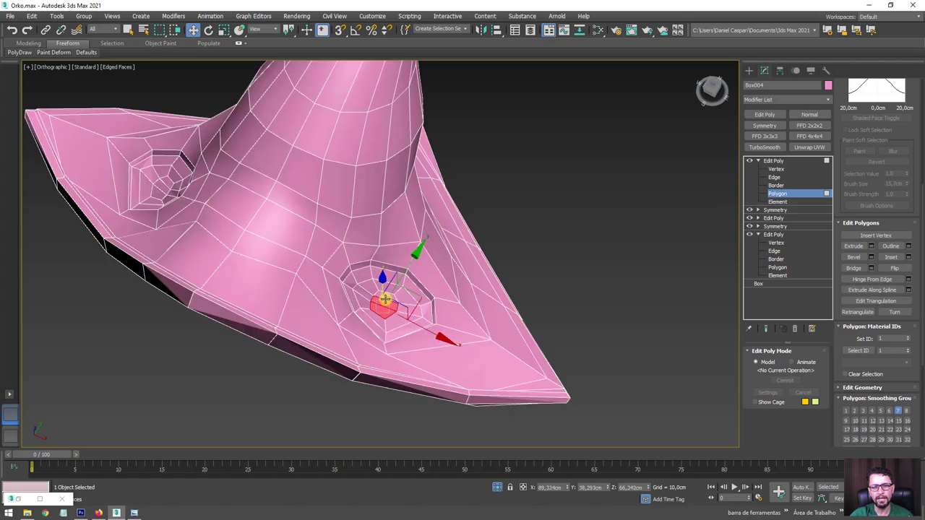
left_click(154, 185, "ctrl")
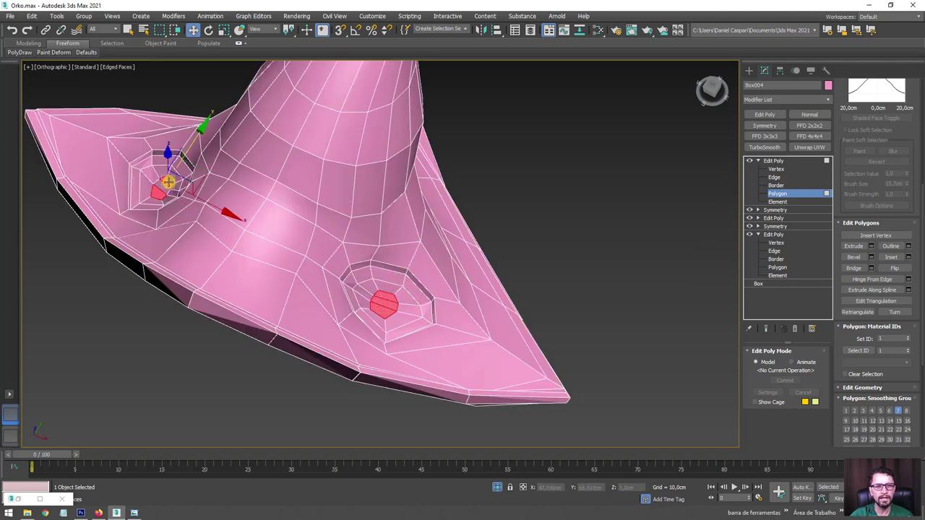
scroll(839, 138, "up", 2)
left_click(848, 144)
scroll(860, 217, "up", 2)
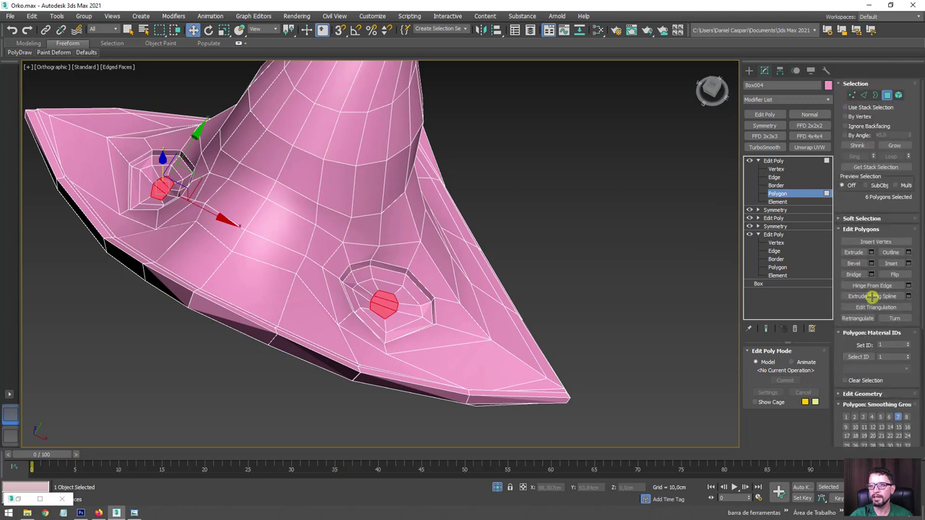
left_click(894, 146)
left_click(894, 146)
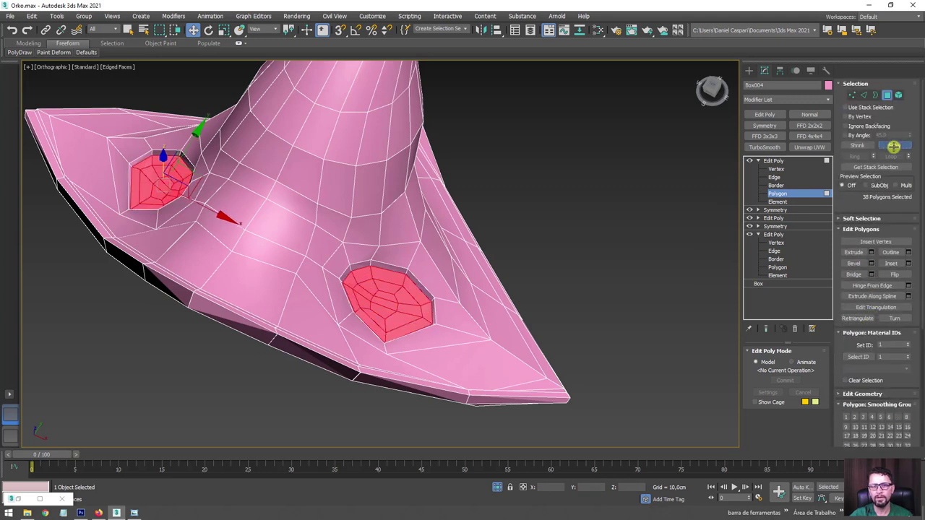
left_click(894, 146)
- Assign a new material ID to the 38 hole polygons, then exit Polygon mode
left_click_drag(916, 305, 908, 88)
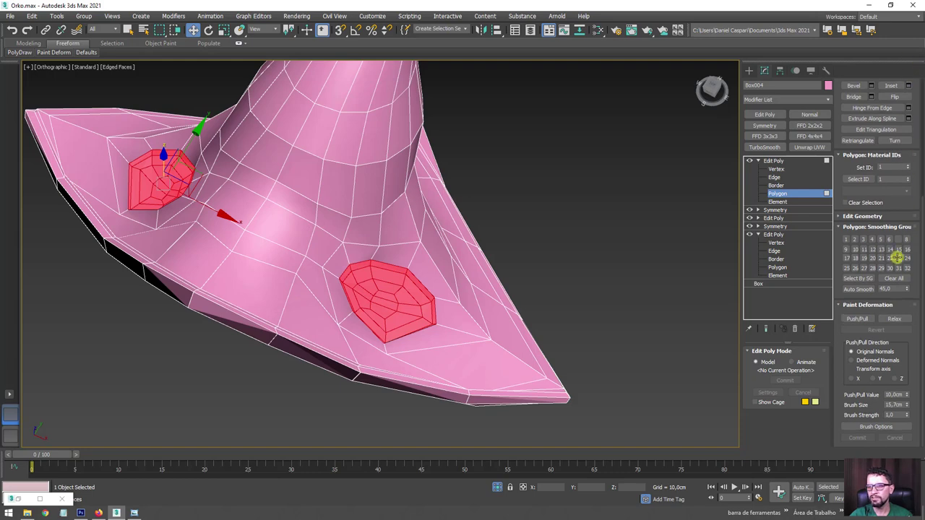
left_click(893, 168)
type("6")
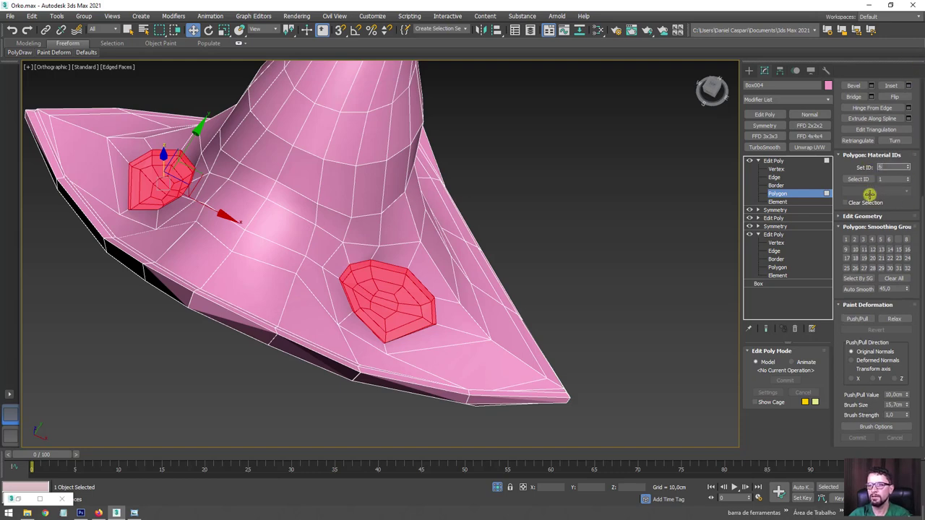
middle_click_drag(597, 250, 685, 213, "alt")
left_click(774, 161)
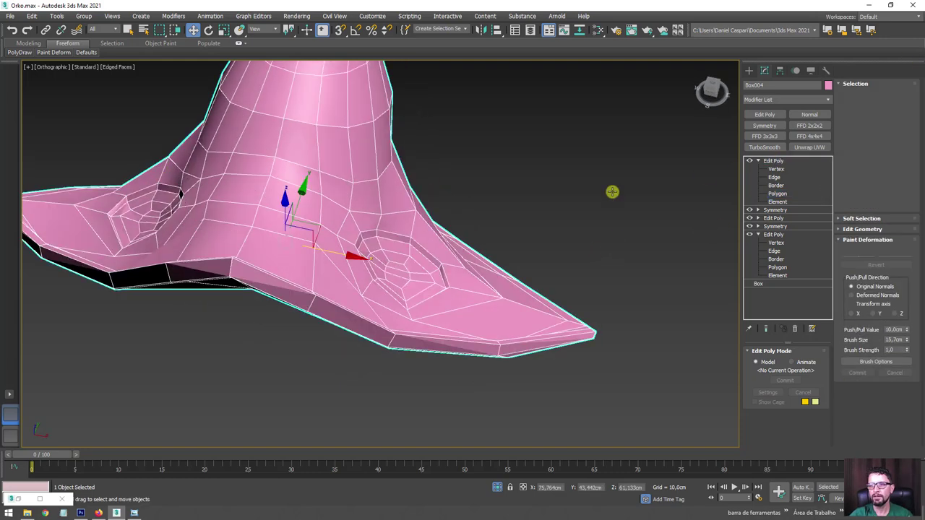
scroll(612, 192, "down", 5)
middle_click_drag(576, 250, 538, 399, "alt")
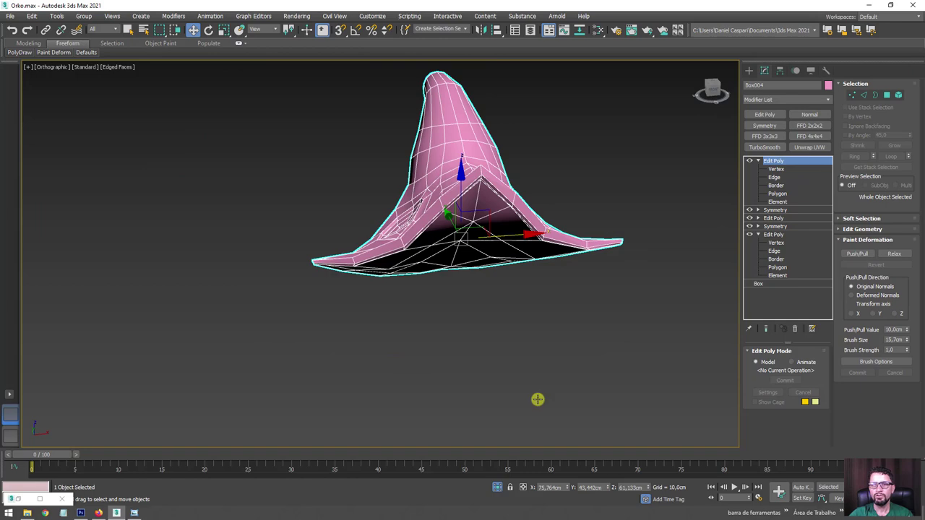
- Unhide the whole character, select the ears (Box005) and delete their TurboSmooth
left_click(498, 486)
middle_click_drag(578, 291, 627, 213, "alt")
middle_click_drag(687, 187, 567, 165, "alt")
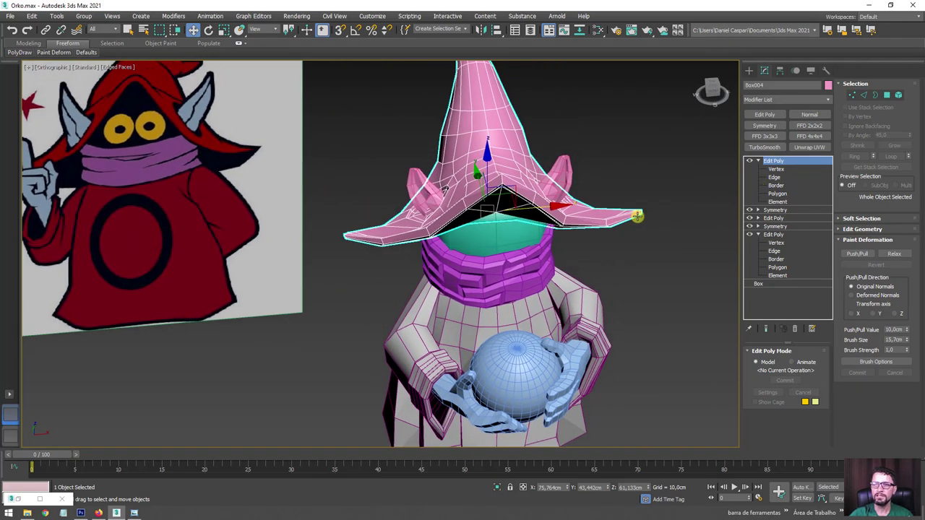
left_click(568, 175)
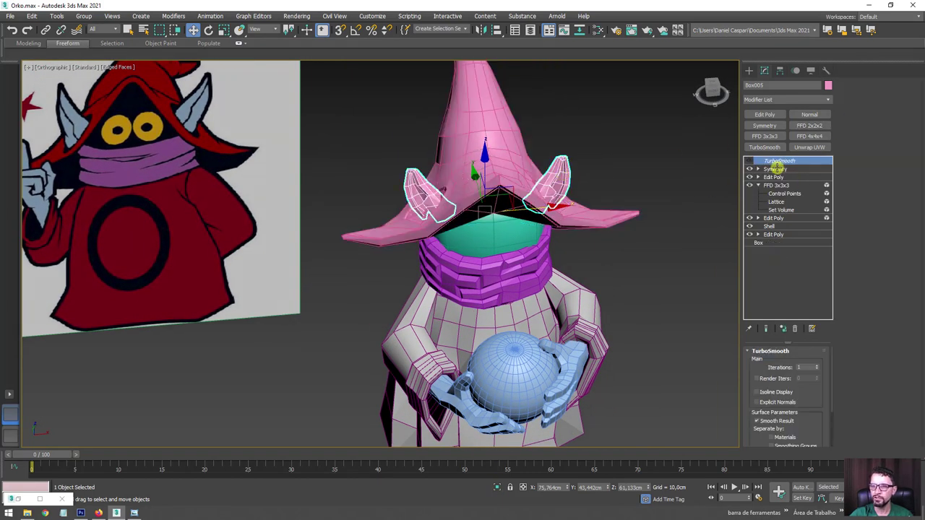
left_click(793, 328)
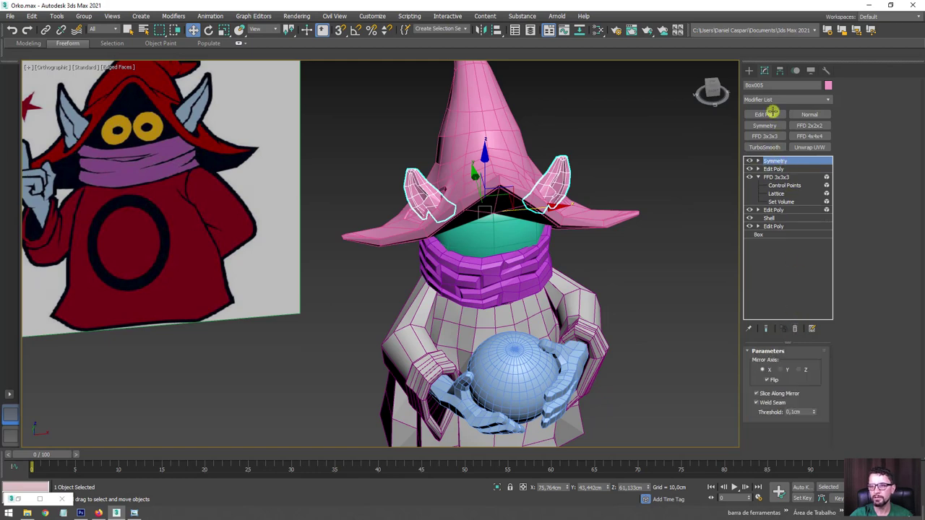
- Add Edit Poly to the ears, give both ears' polygons Material ID 2, then select the hands object
left_click(764, 114)
left_click(902, 98)
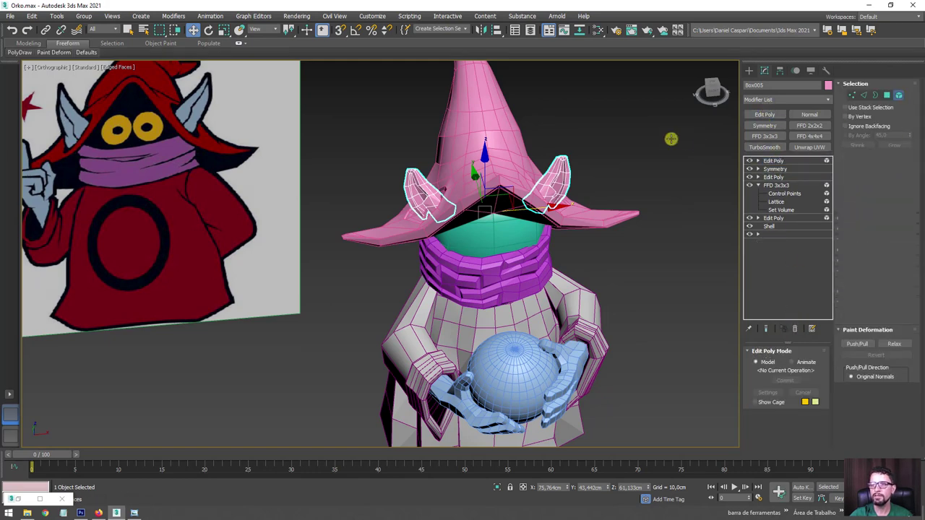
left_click_drag(654, 129, 382, 259)
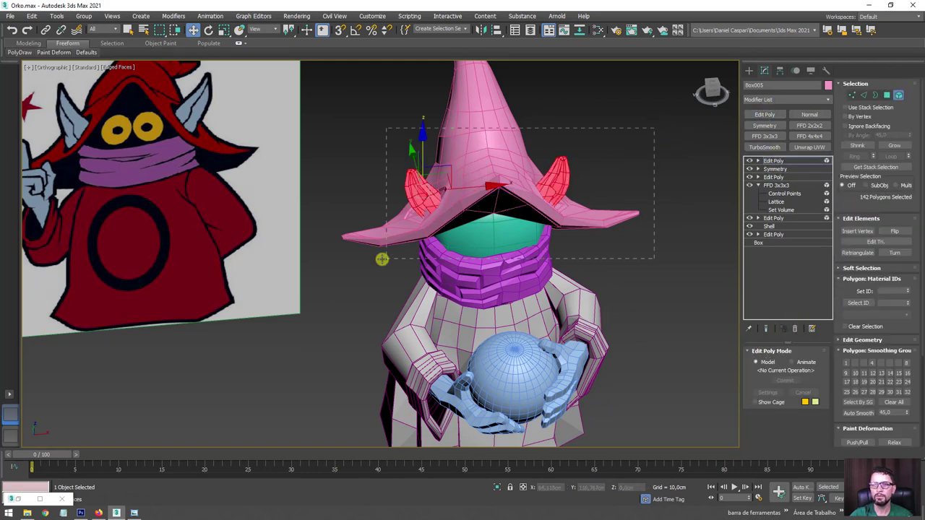
left_click(886, 291)
type("2")
key("Return")
left_click(775, 159)
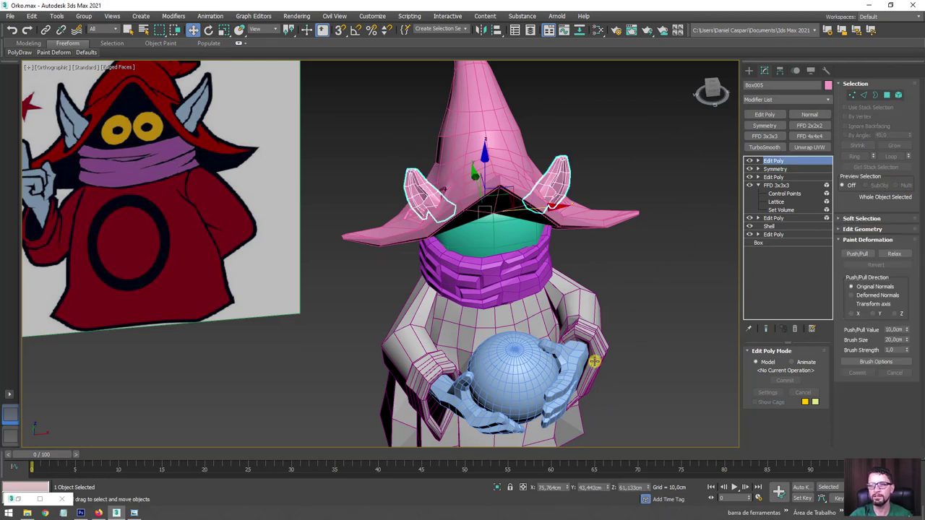
left_click(587, 358)
mouse_move(599, 355)
middle_mouse_down("alt")
mouse_move(609, 325)
mouse_move(825, 100)
middle_mouse_up("alt")
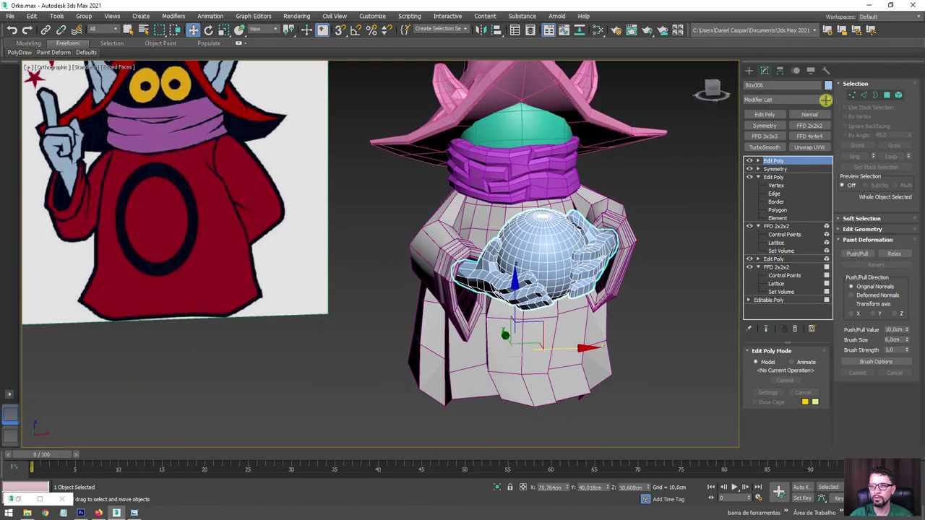
- Select both hand elements, excluding the sphere, and set their material ID to 2
left_click(896, 94)
left_click_drag(667, 194, 439, 311)
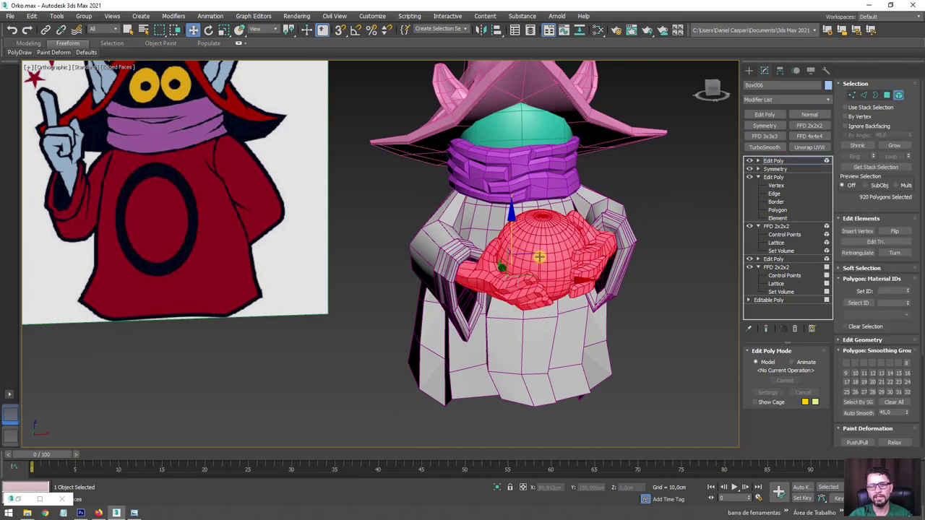
left_click(543, 244, "alt")
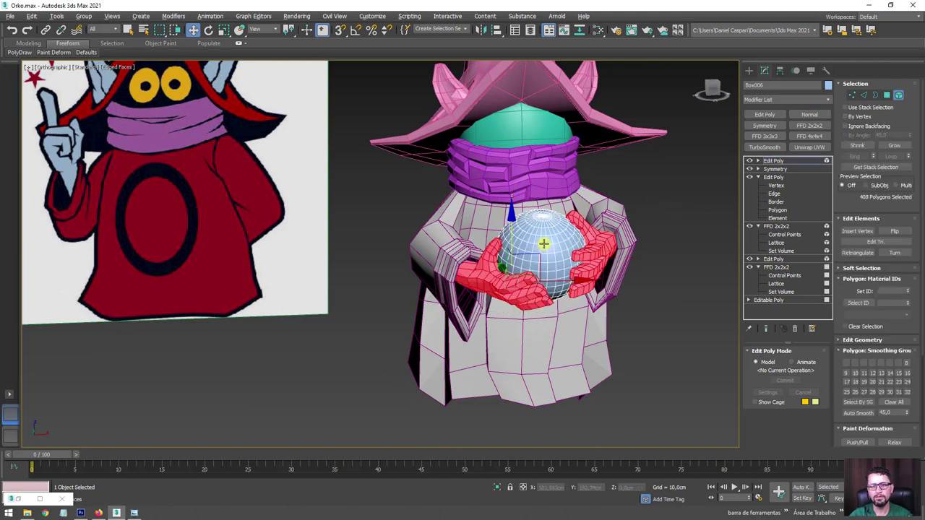
left_click(902, 291)
type("2")
mouse_move(675, 213)
middle_mouse_down("alt")
mouse_move(667, 305)
mouse_move(660, 294)
middle_mouse_up("alt")
left_click(783, 160)
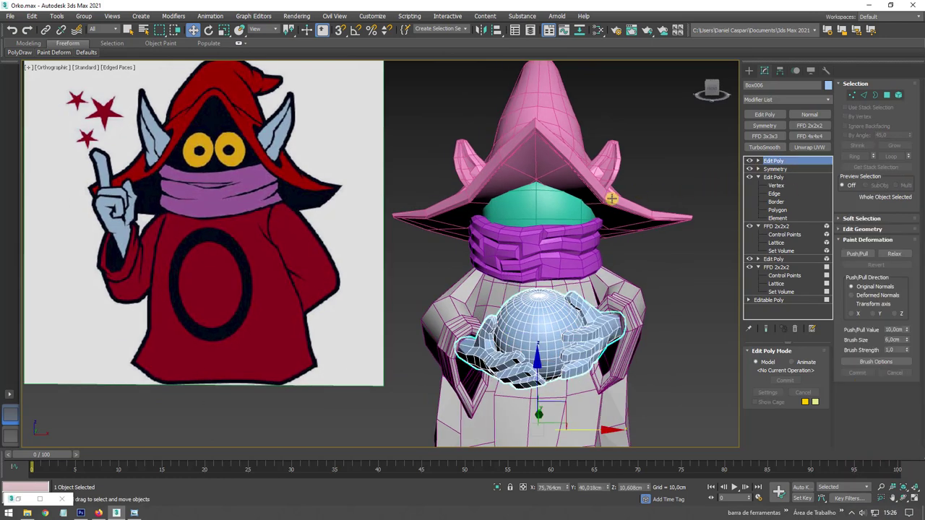
- Replace the head's TurboSmooth with Edit Poly and select the head cap elements
left_click(610, 201)
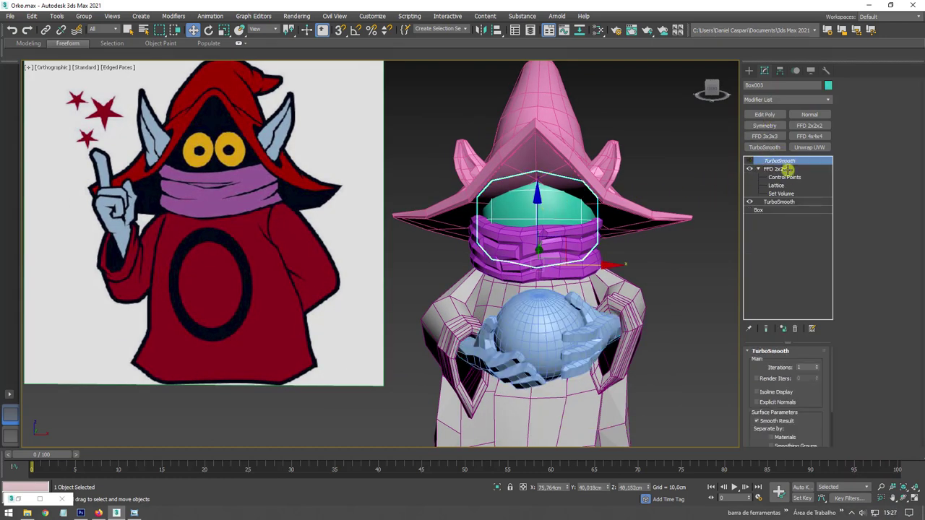
left_click(794, 329)
left_click(779, 115)
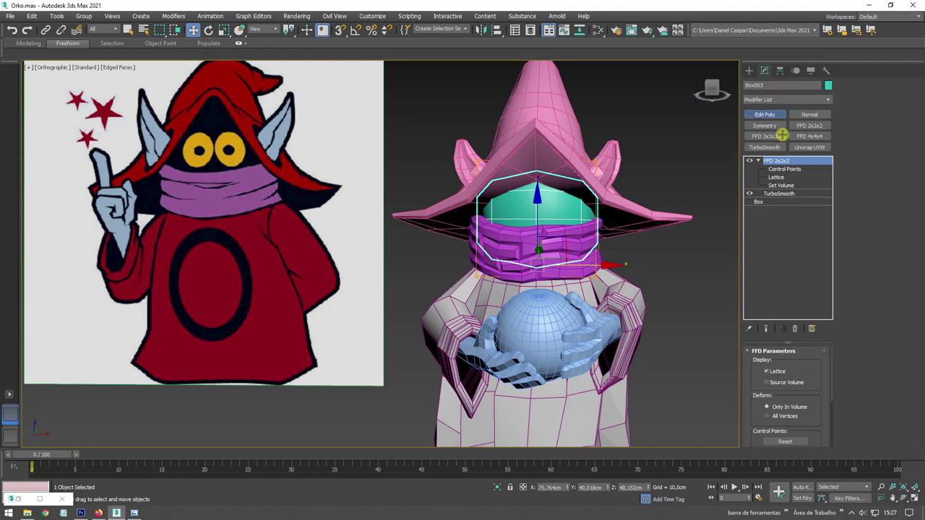
left_click(898, 95)
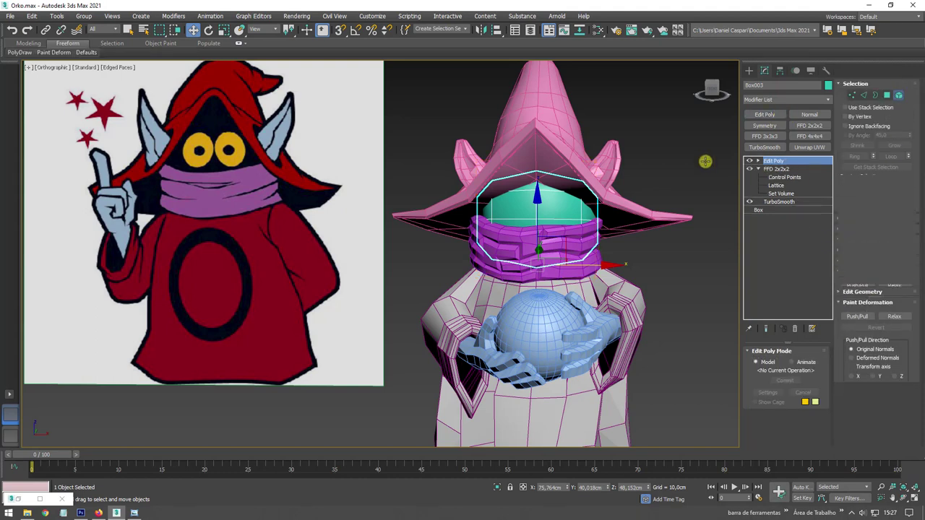
left_click_drag(702, 159, 600, 208)
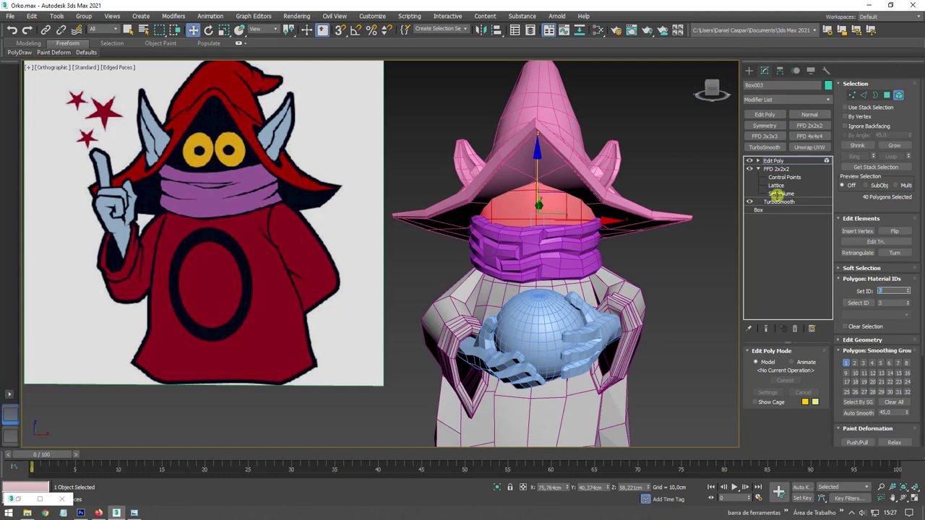
left_click(774, 160)
middle_click_drag(671, 281, 681, 216, "alt")
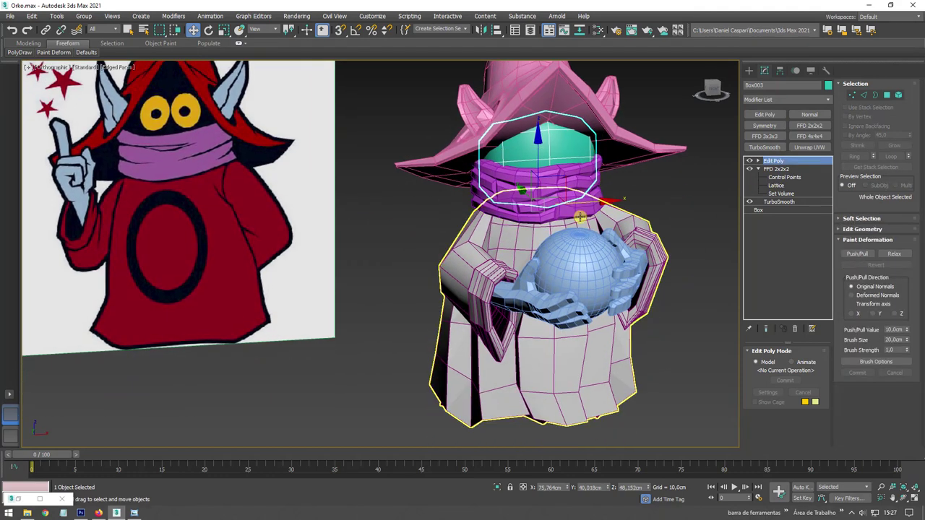
- Remove the scarf's TurboSmooth and give all 286 scarf polygons material ID 4
left_click(579, 214)
left_click(768, 163)
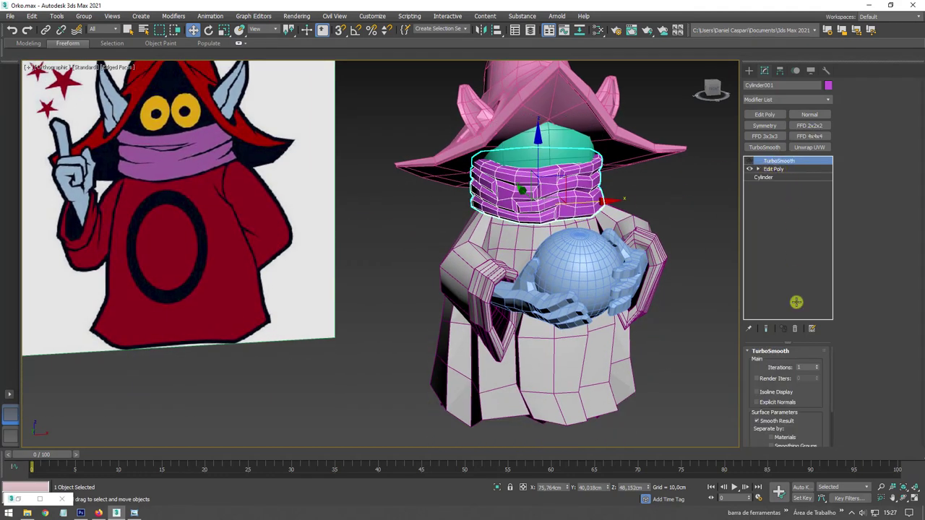
left_click(792, 330)
left_click(898, 95)
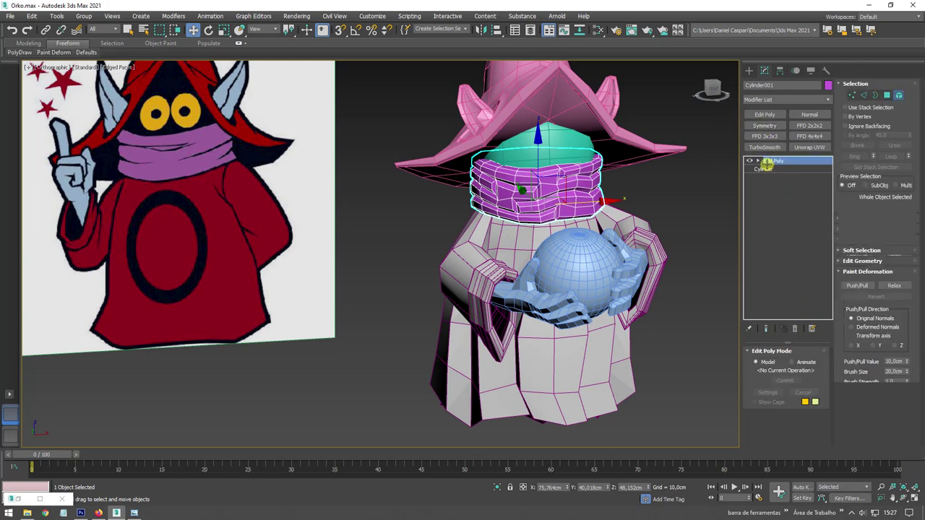
left_click(527, 235)
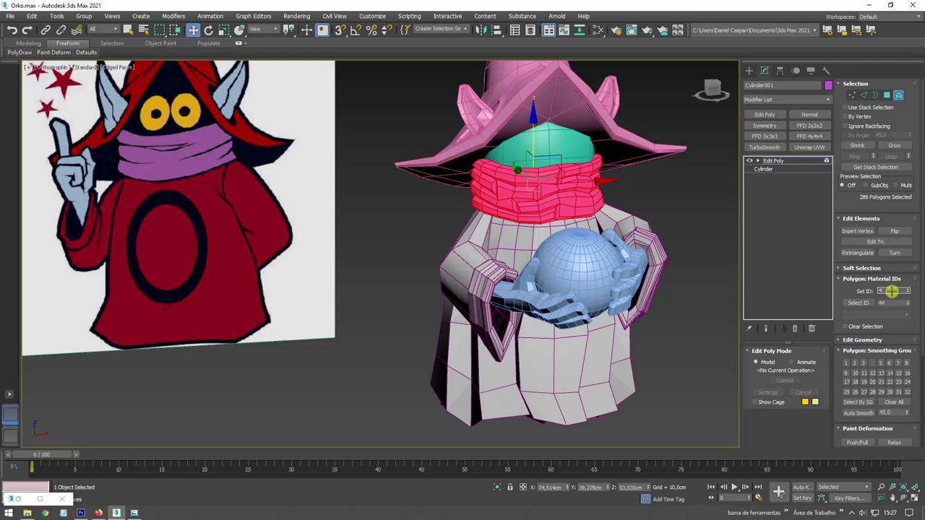
left_click(771, 160)
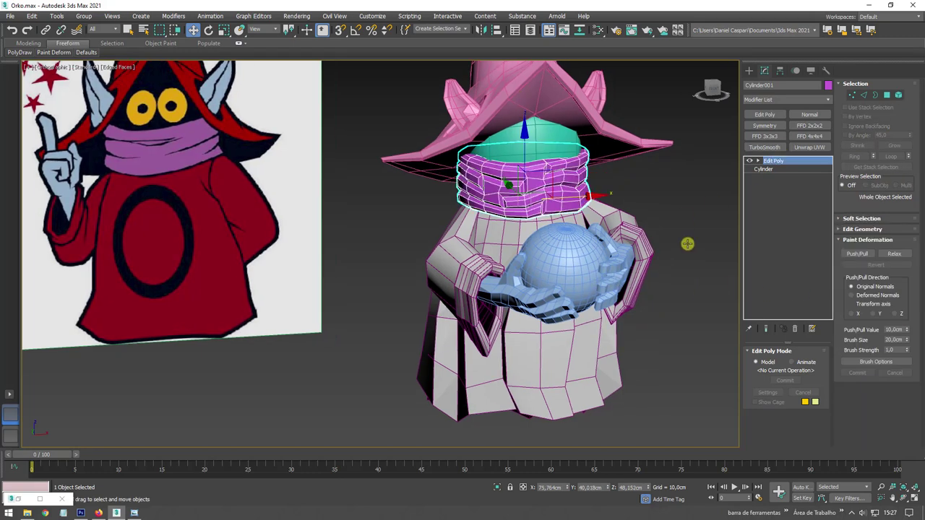
scroll(655, 244, "up", 2)
left_click(610, 260)
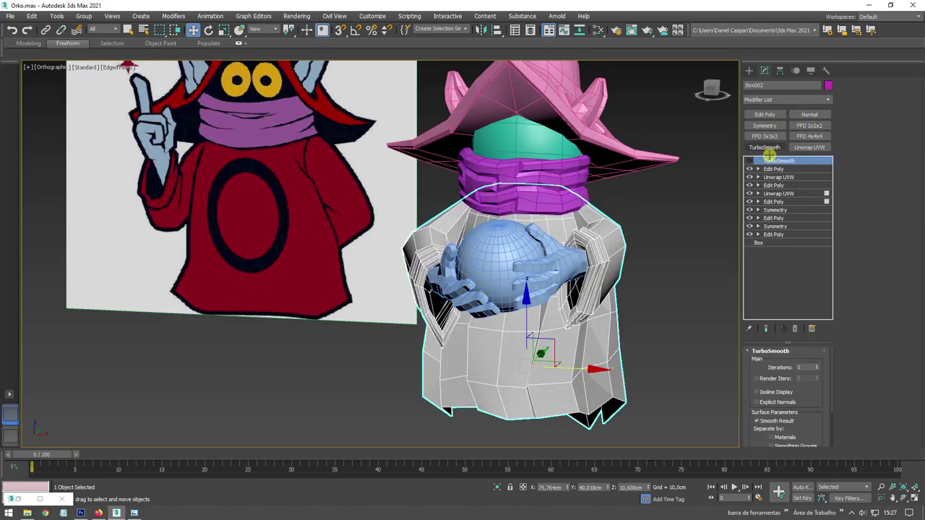
- Remove TurboSmooth from the robe body and select all its elements for their own ID
left_click(794, 329)
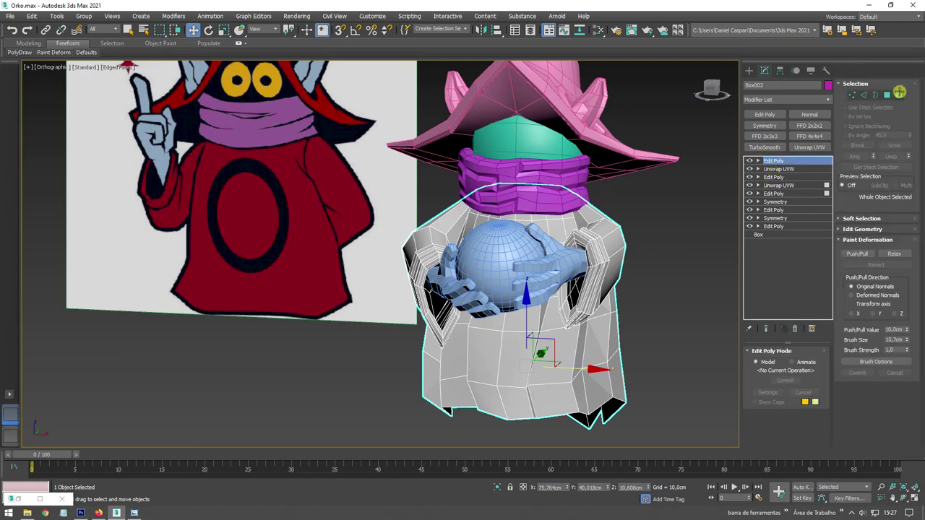
left_click(898, 92)
key("ctrl+a")
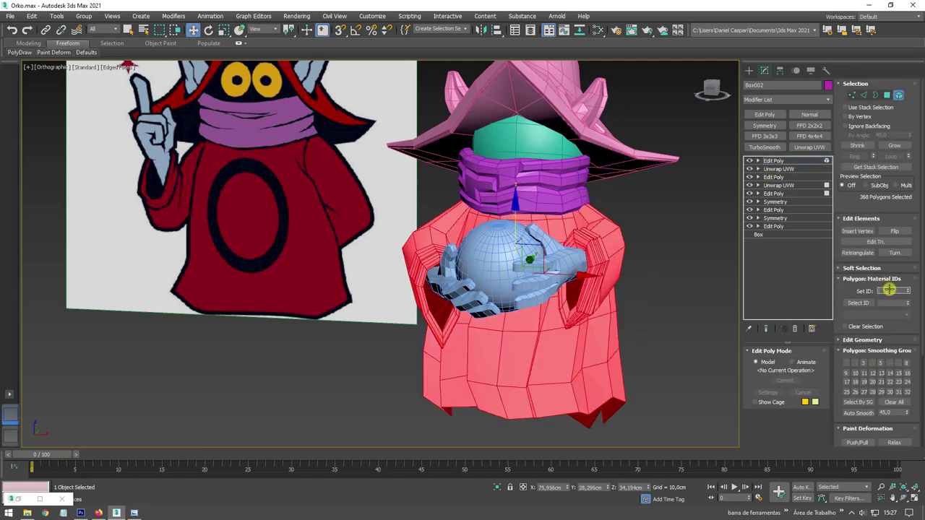
left_click(773, 160)
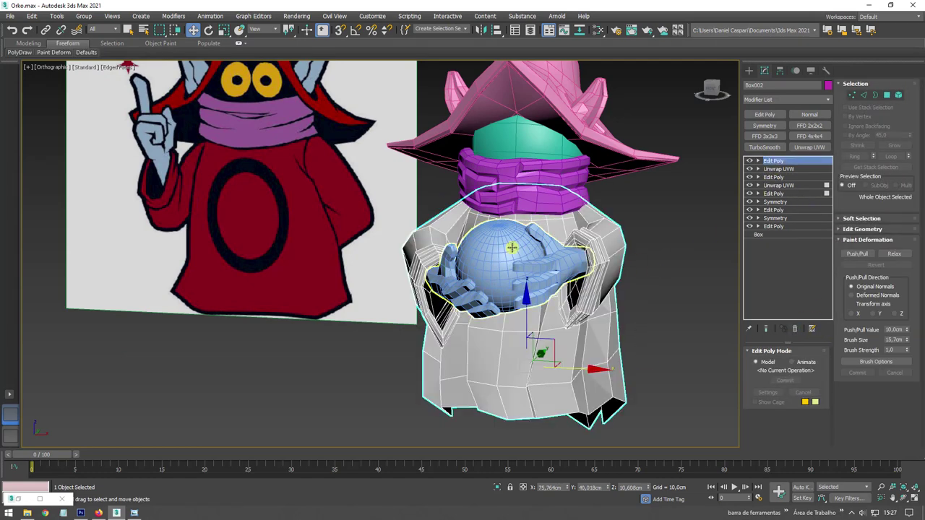
- Set the crystal sphere element on the hands object to material ID 5
left_click(513, 247)
left_click(898, 95)
left_click(520, 246)
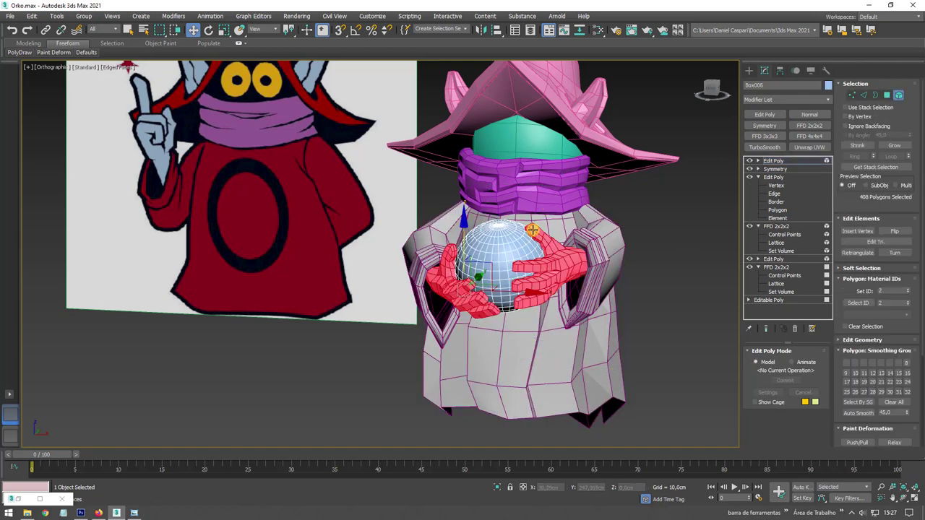
left_click(885, 289)
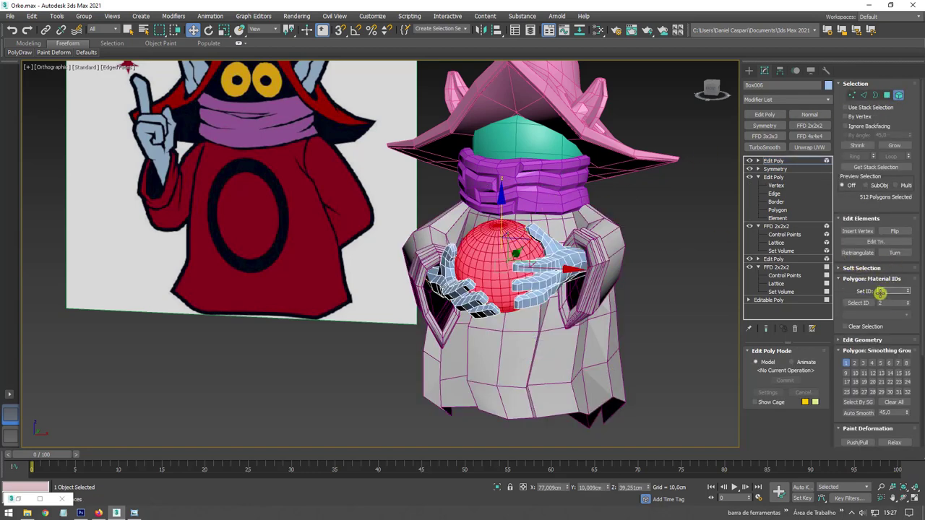
type("5")
key("Return")
left_click(778, 159)
scroll(611, 214, "down", 2)
scroll(606, 208, "down", 3)
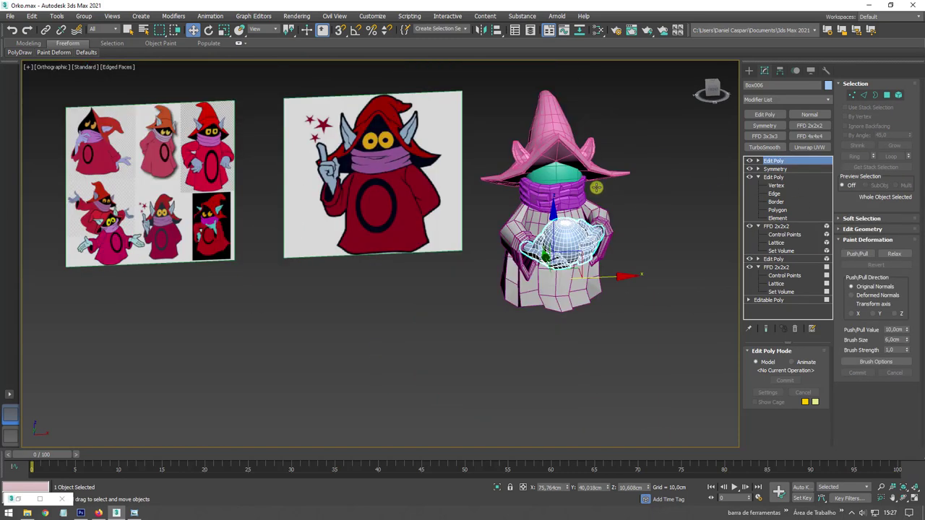
scroll(605, 214, "up", 3)
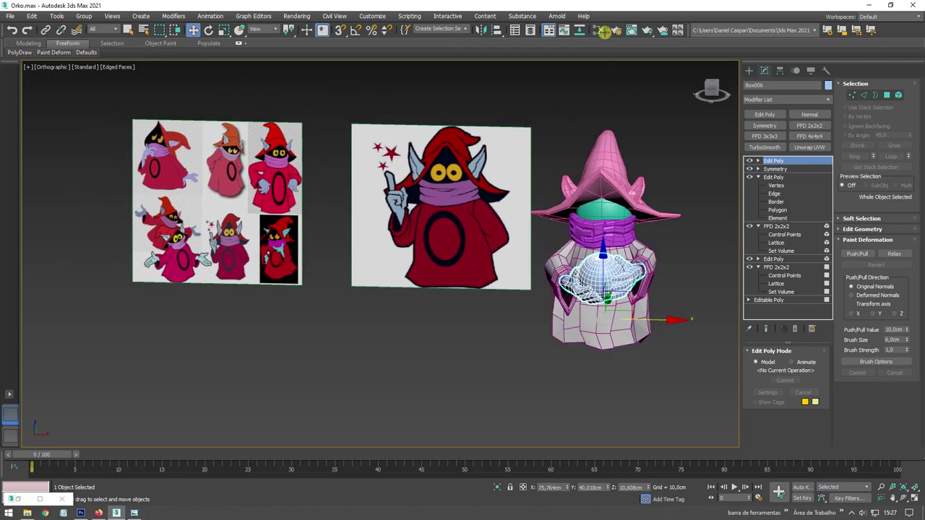
left_click(599, 30)
- Replace the unused Standard material with a Multi/Sub-Object material assigned to all six parts
left_click_drag(633, 41, 367, 46)
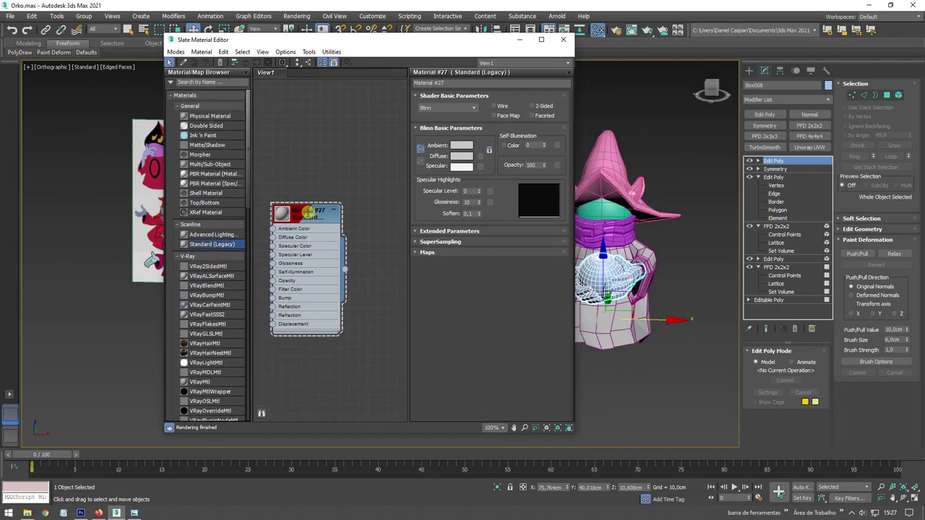
left_click_drag(311, 216, 356, 256)
key("Delete")
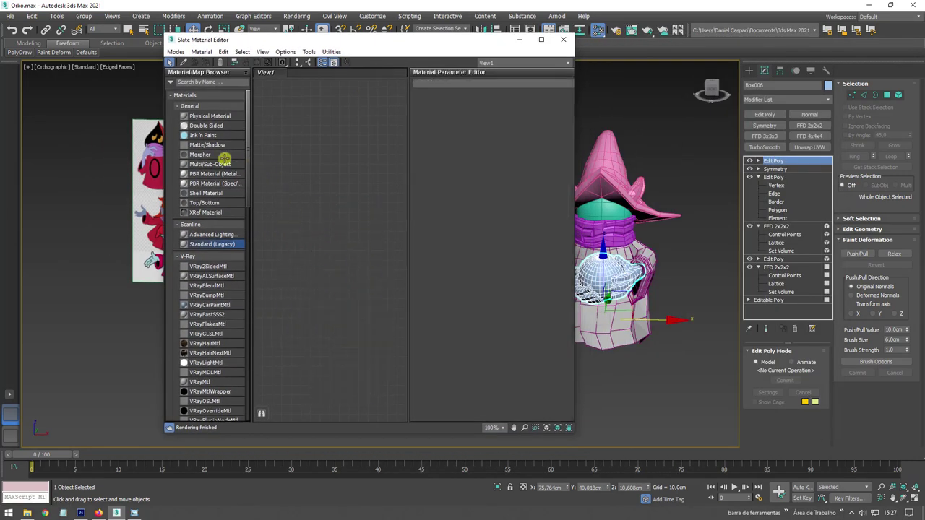
left_click_drag(198, 164, 376, 169)
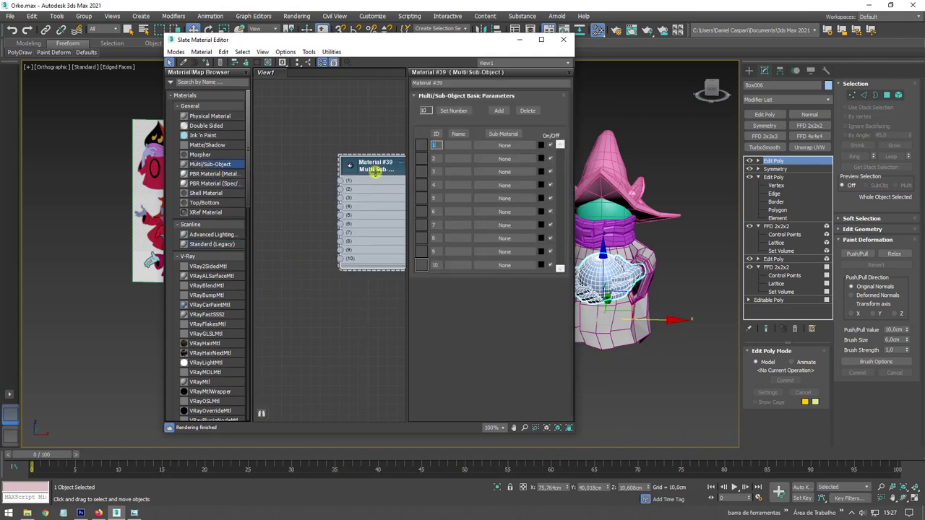
scroll(637, 185, "down", 3)
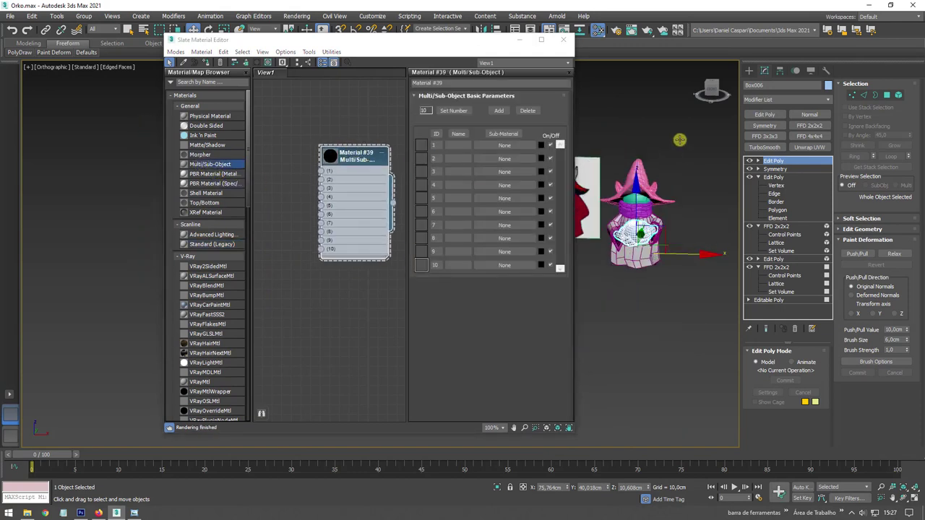
left_click(615, 270)
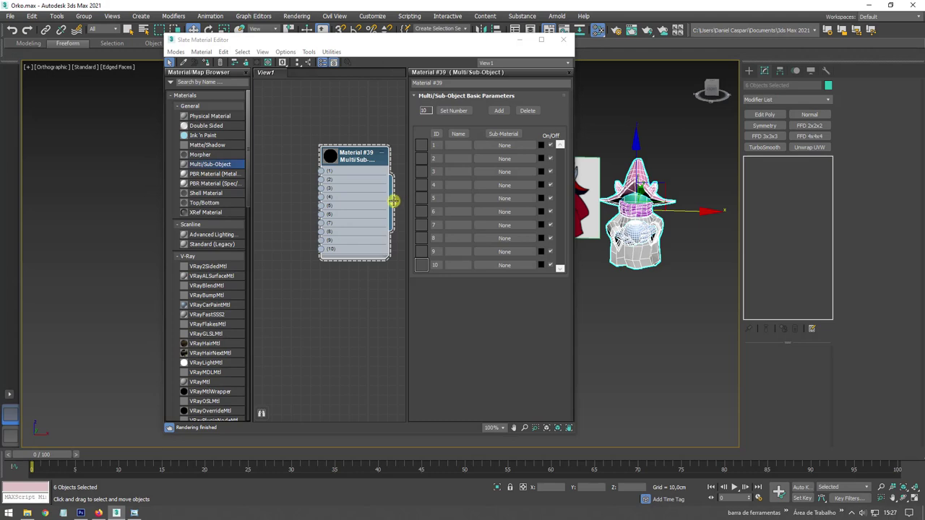
left_click_drag(393, 201, 639, 220)
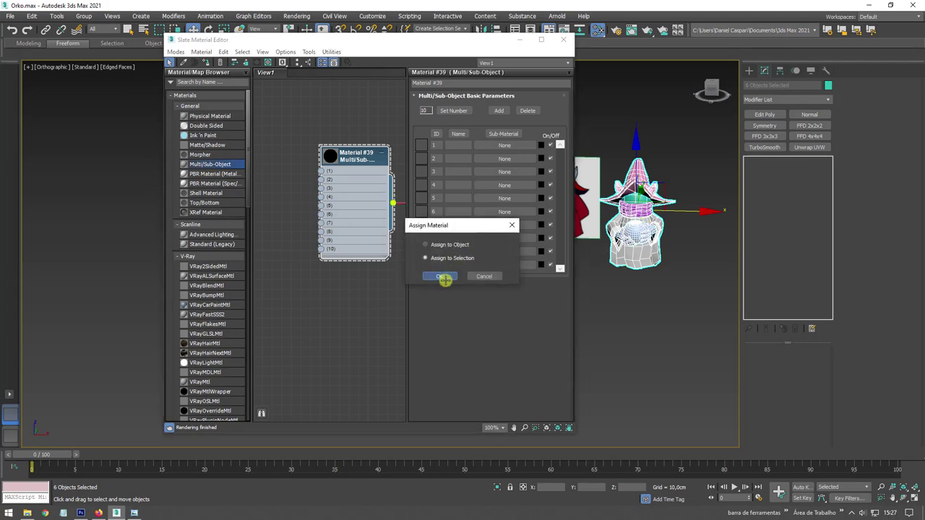
left_click(445, 277)
- Add a new VRayMtl, Material #40, beside Multi/Sub-Object Material #39
scroll(651, 224, "up", 5)
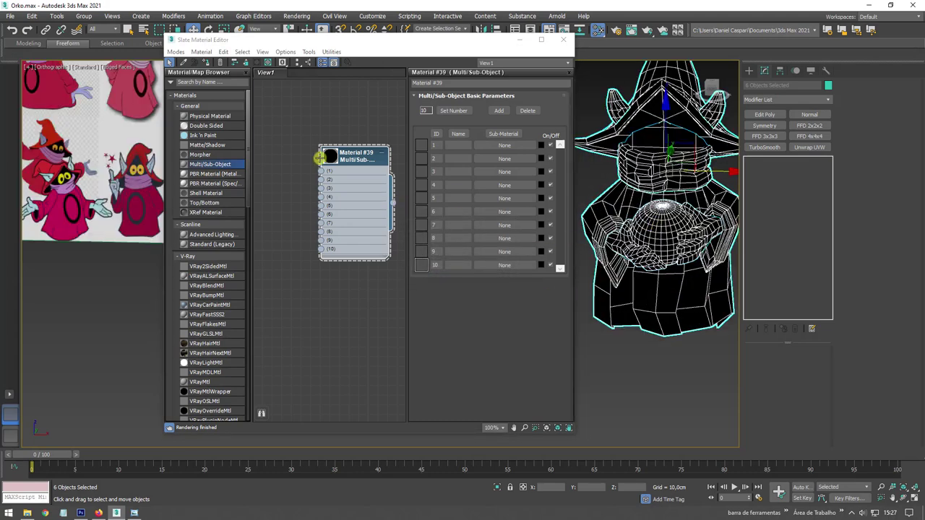
scroll(318, 158, "down", 1)
left_click_drag(381, 47, 232, 42)
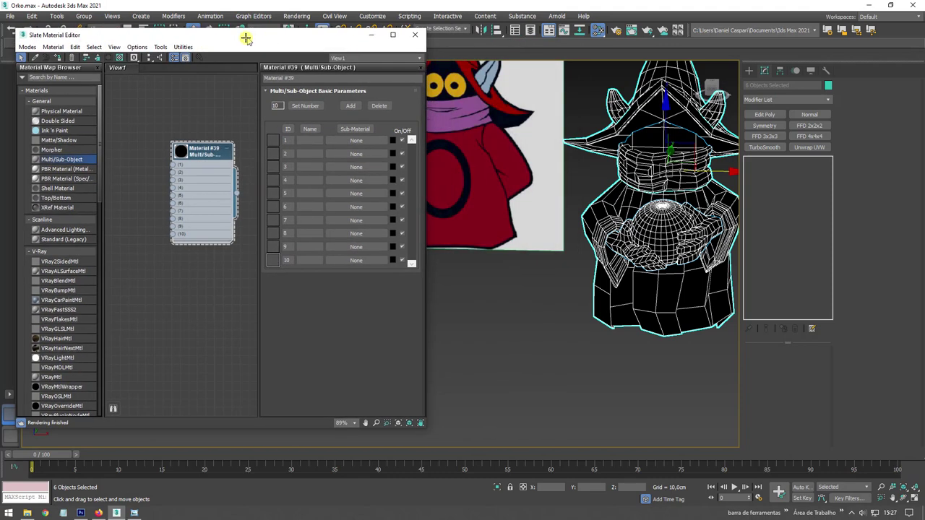
middle_click_drag(441, 197, 506, 195, "alt")
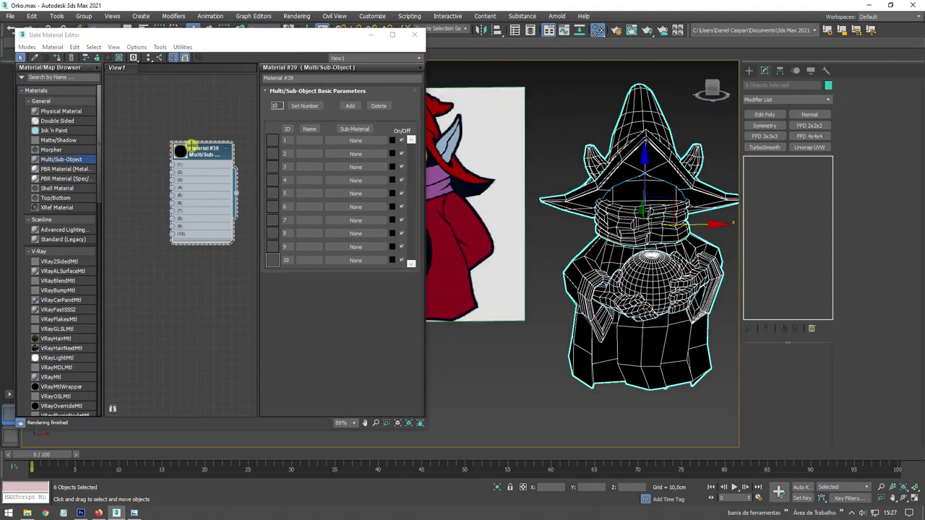
mouse_move(219, 152)
left_mouse_down()
mouse_move(228, 136)
mouse_move(174, 160)
left_mouse_up()
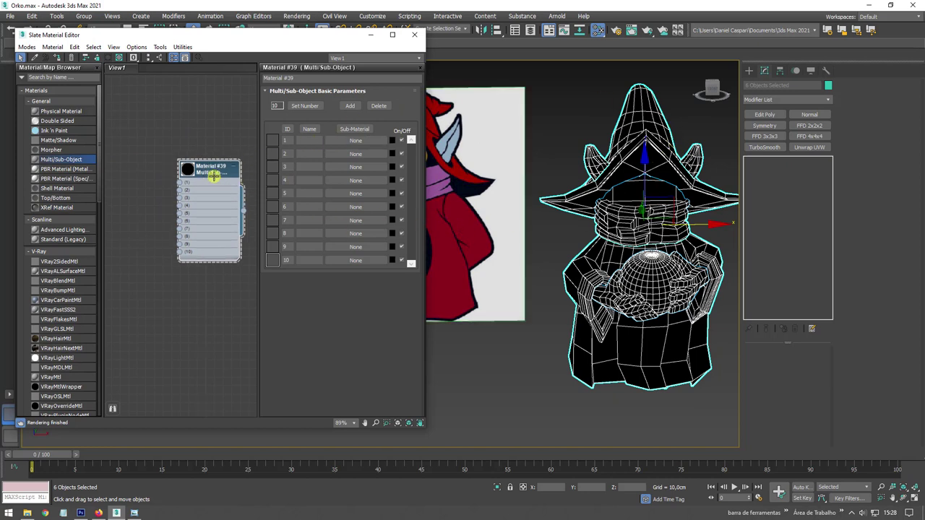
left_click_drag(100, 191, 101, 242)
mouse_move(52, 214)
left_mouse_down()
mouse_move(160, 141)
mouse_move(140, 107)
mouse_move(206, 174)
left_mouse_up()
- Wire Material #40 into slot 1 of Material #39 and give it a red (177, 0, 0) colour
double_click(183, 131)
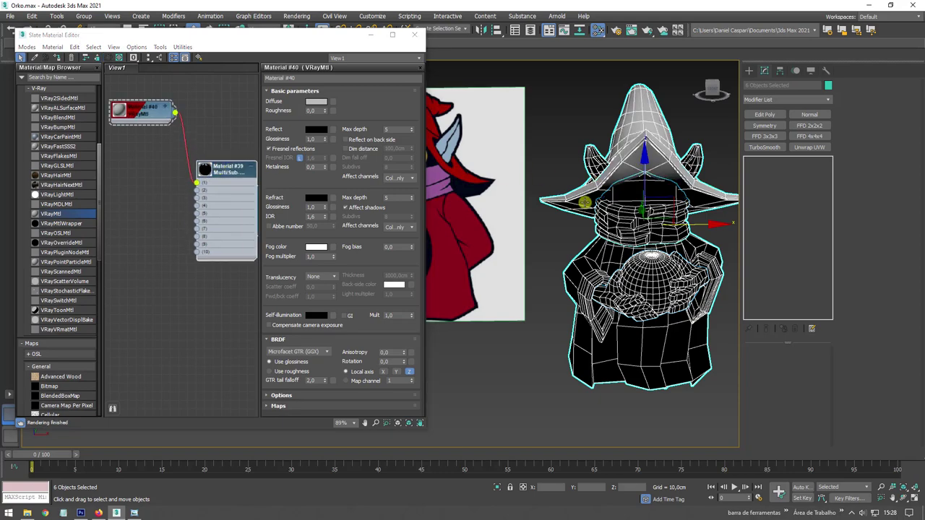
mouse_move(584, 200)
middle_mouse_down("alt")
mouse_move(530, 217)
mouse_move(526, 243)
middle_mouse_up("alt")
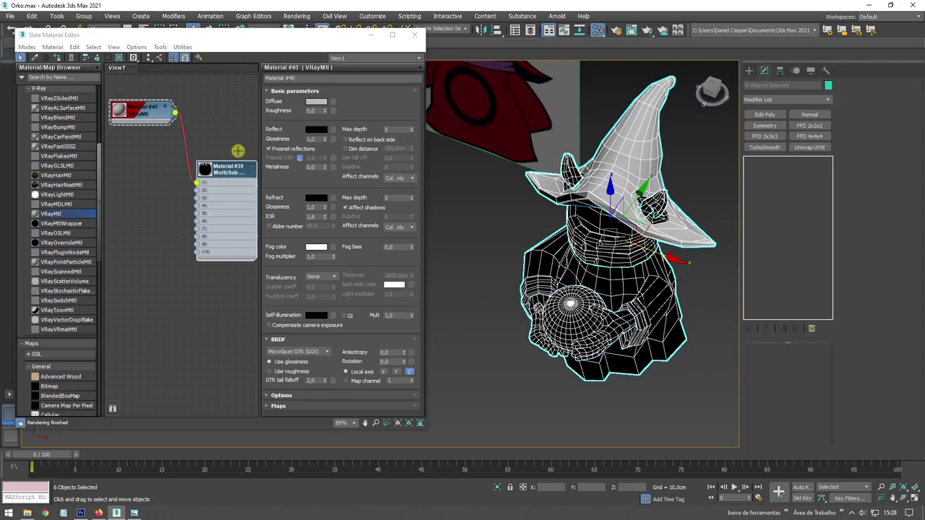
left_click_drag(235, 169, 235, 152)
double_click(230, 153)
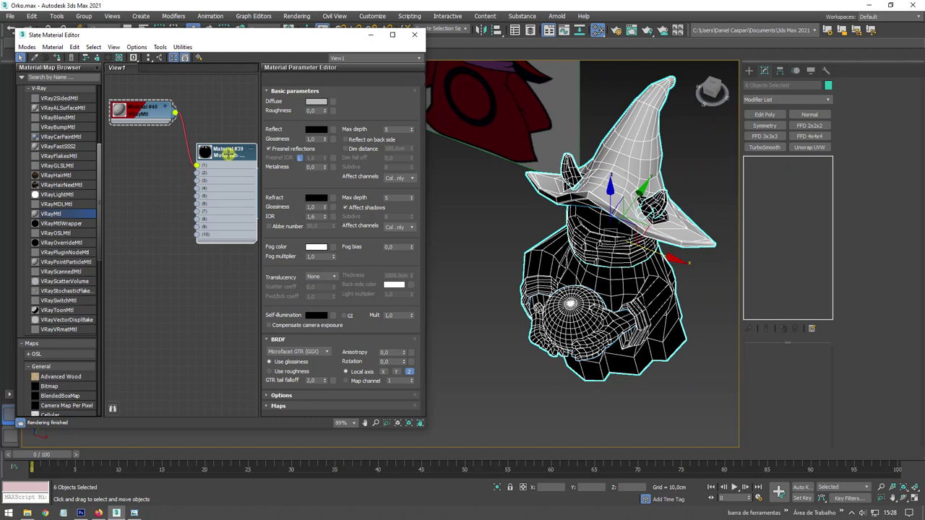
left_click(393, 141)
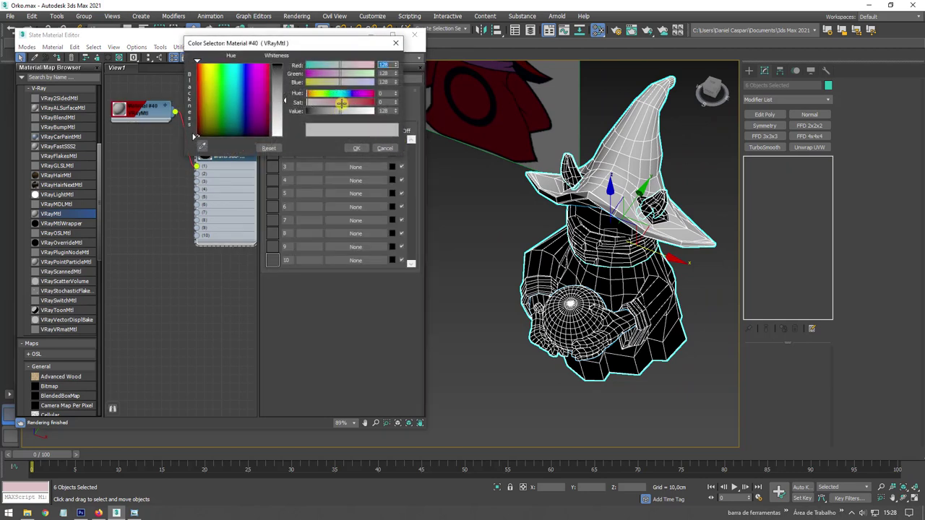
left_click_drag(375, 110, 353, 111)
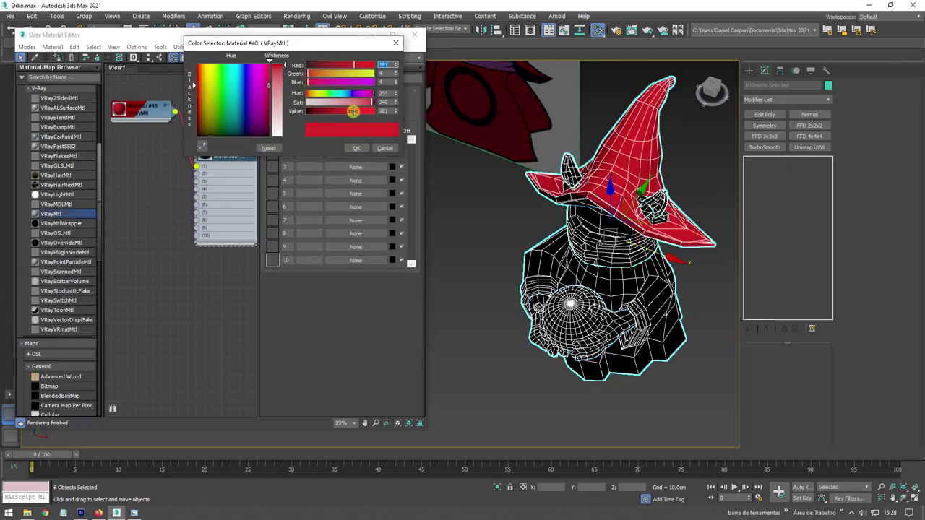
left_click(371, 101)
left_click(357, 148)
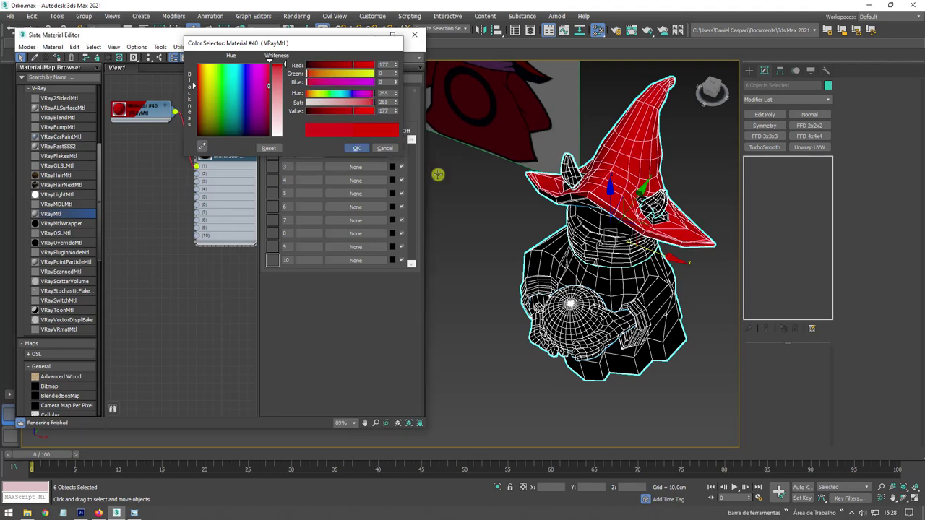
left_click(492, 243)
mouse_move(493, 243)
middle_mouse_down("alt")
mouse_move(562, 179)
mouse_move(594, 279)
middle_mouse_up("alt")
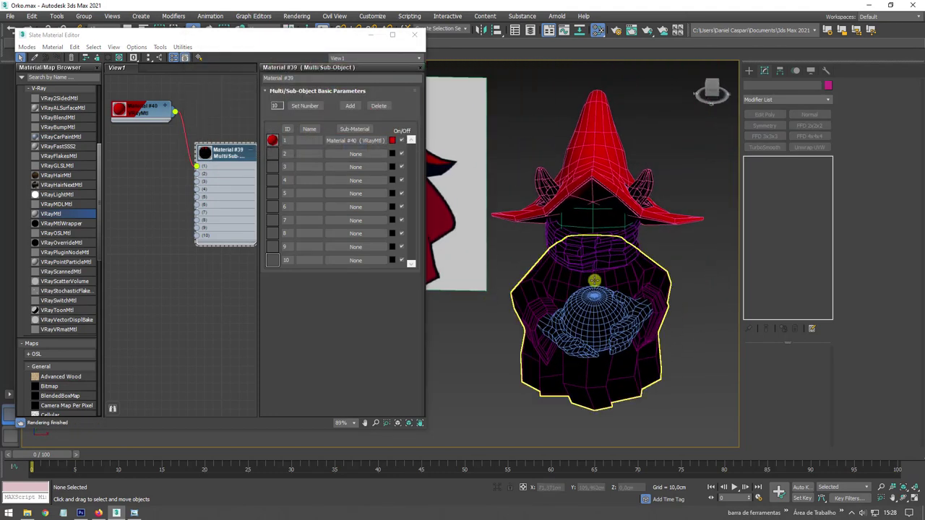
- Show Material #40's VRayMtl parameters and look over the red hat from the front
left_click_drag(167, 119, 159, 162)
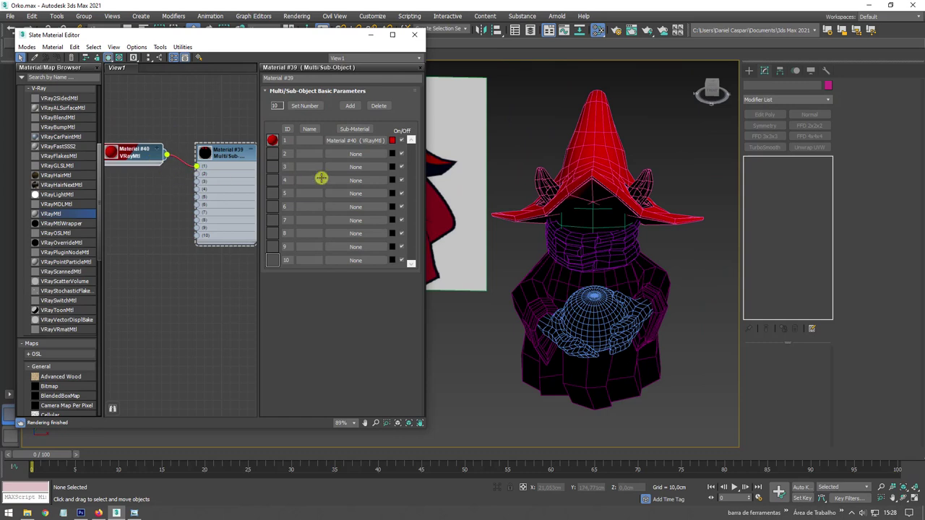
left_click_drag(151, 171, 152, 153)
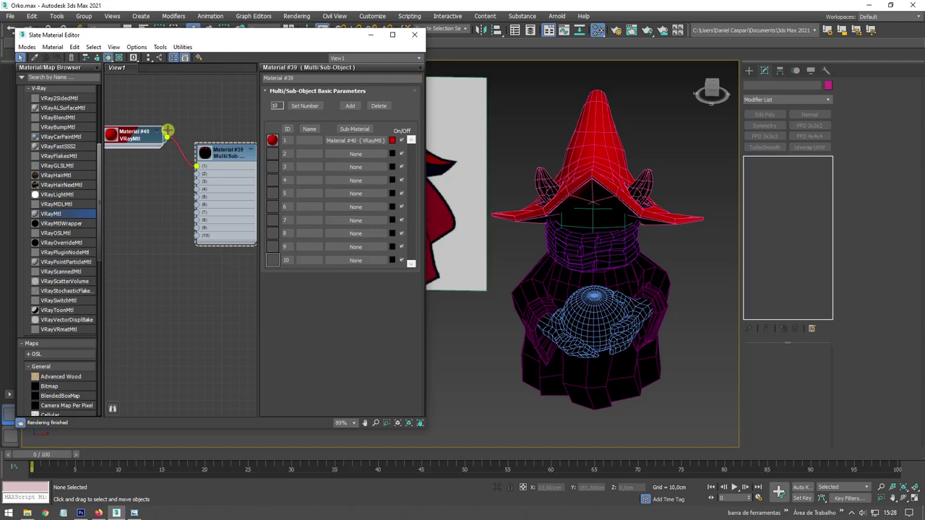
left_click(274, 140)
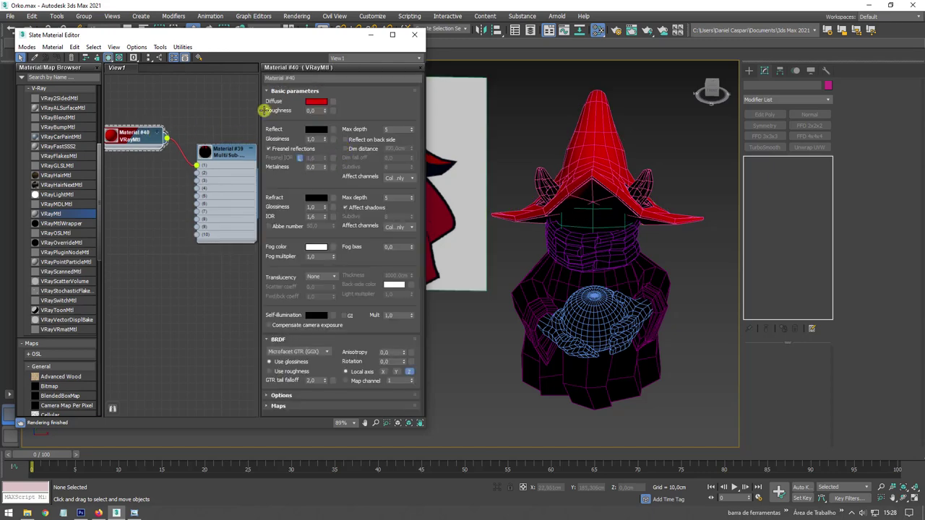
middle_click_drag(524, 223, 693, 302)
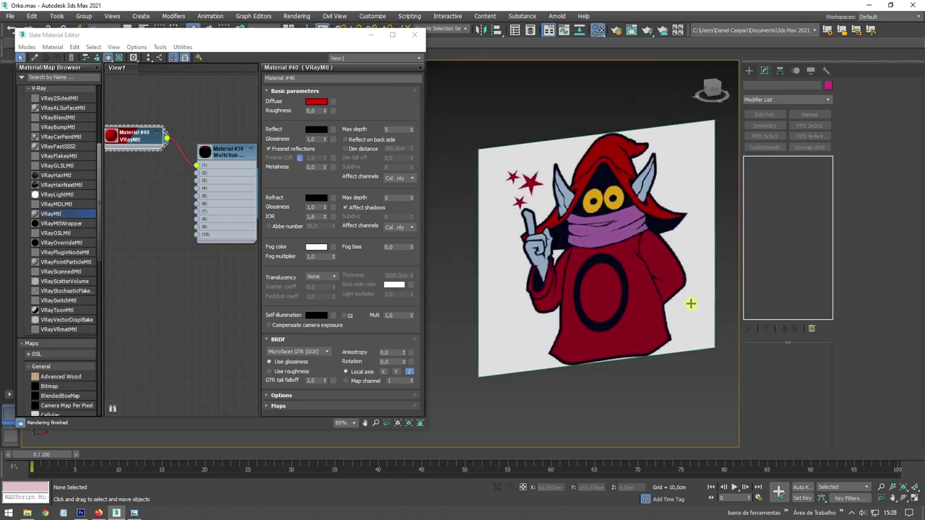
mouse_move(693, 302)
middle_mouse_down()
mouse_move(515, 299)
mouse_move(644, 306)
mouse_move(614, 306)
middle_mouse_up()
scroll(614, 306, "down", 2)
mouse_move(699, 288)
middle_mouse_down()
mouse_move(628, 210)
mouse_move(481, 210)
mouse_move(589, 212)
mouse_move(611, 253)
mouse_move(561, 165)
mouse_move(700, 180)
mouse_move(538, 191)
middle_mouse_up()
scroll(573, 180, "up", 3)
scroll(541, 190, "up", 2)
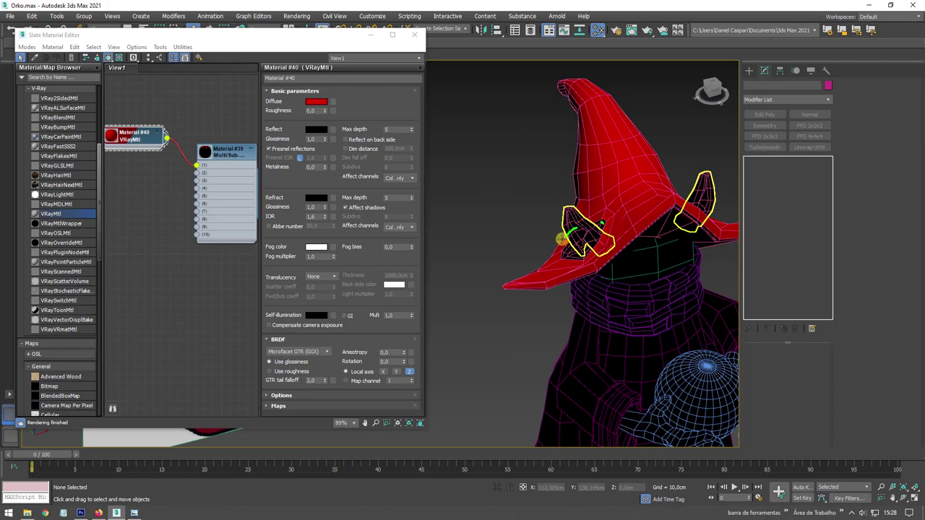
mouse_move(610, 218)
middle_mouse_down("alt")
mouse_move(670, 219)
mouse_move(585, 184)
mouse_move(557, 120)
middle_mouse_up("alt")
- Isolate the hat and grow its centre vertex into 36 underside faces with a separate material ID
left_click(570, 114)
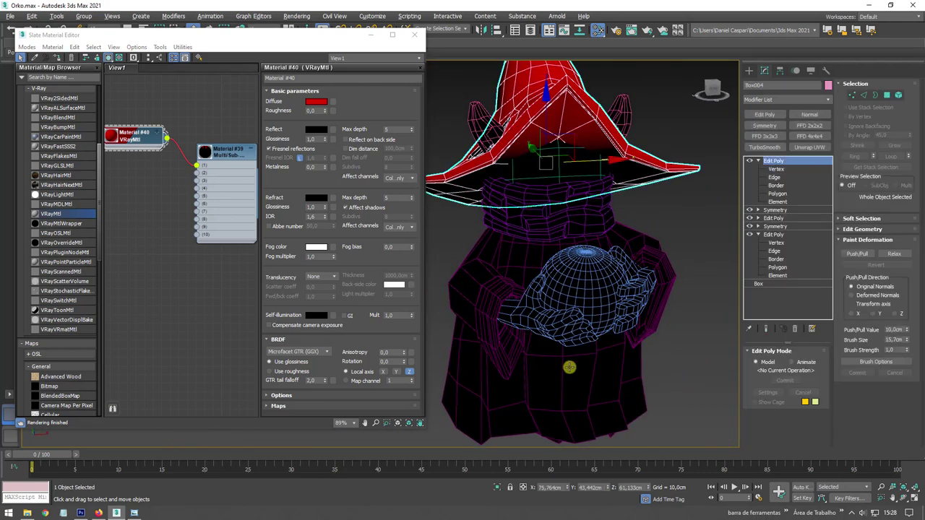
left_click(497, 485)
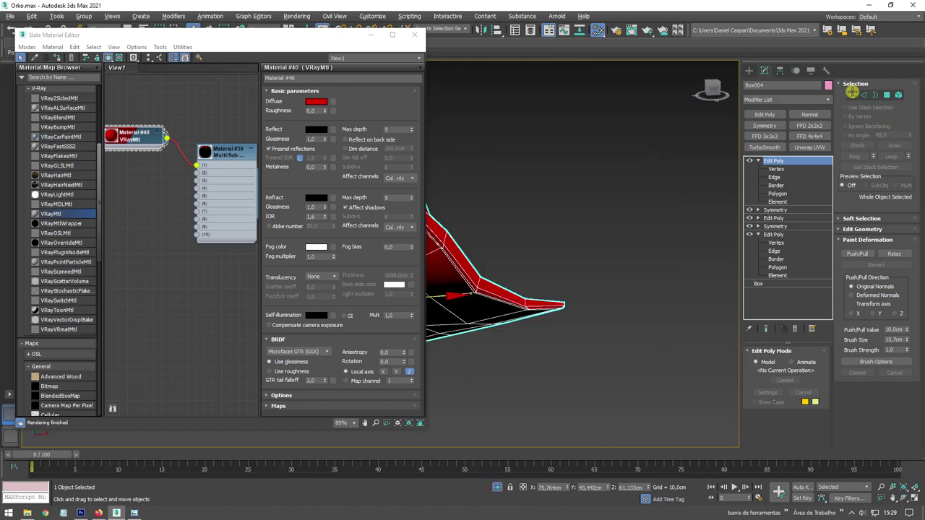
left_click(853, 93)
mouse_move(516, 287)
middle_mouse_down("alt")
mouse_move(652, 268)
mouse_move(528, 279)
mouse_move(521, 306)
mouse_move(578, 326)
middle_mouse_up("alt")
left_click(542, 282)
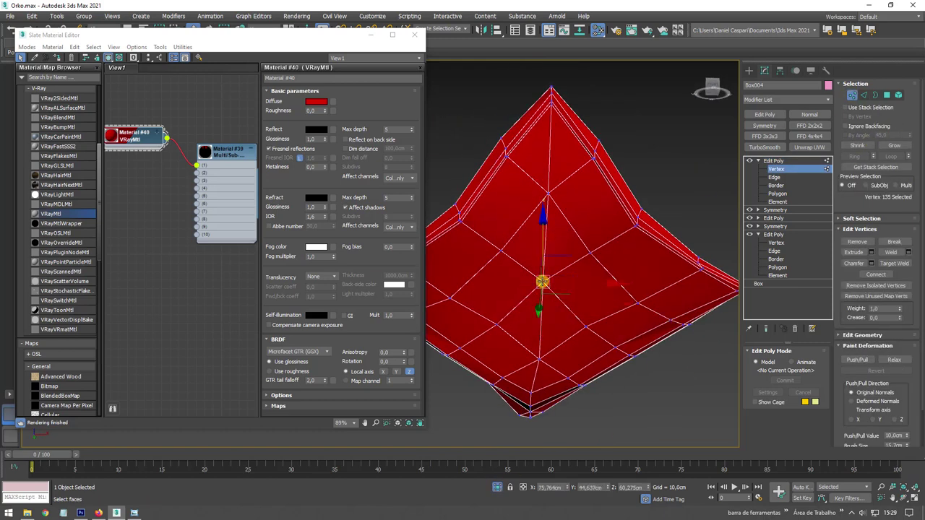
left_click(886, 97, "ctrl")
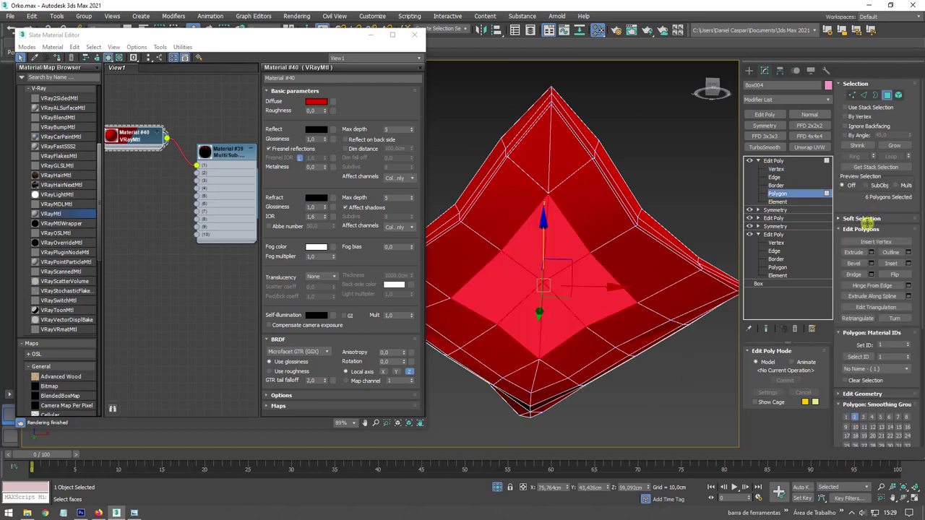
left_click(893, 145)
left_click(890, 145)
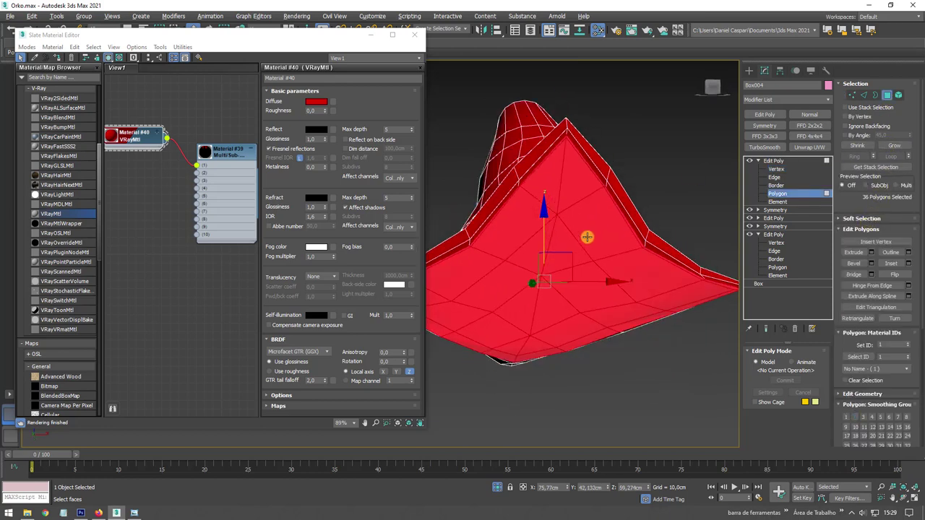
middle_click_drag(584, 237, 605, 241, "alt")
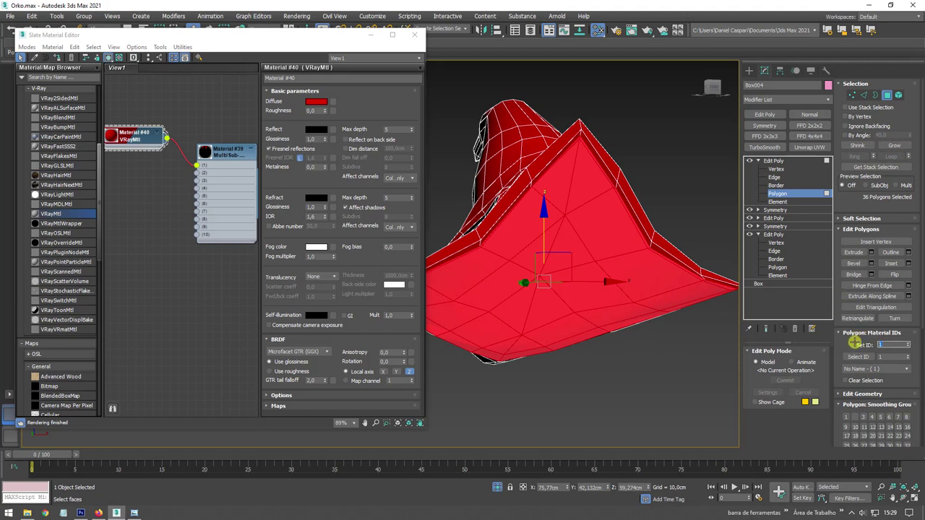
left_click(773, 160)
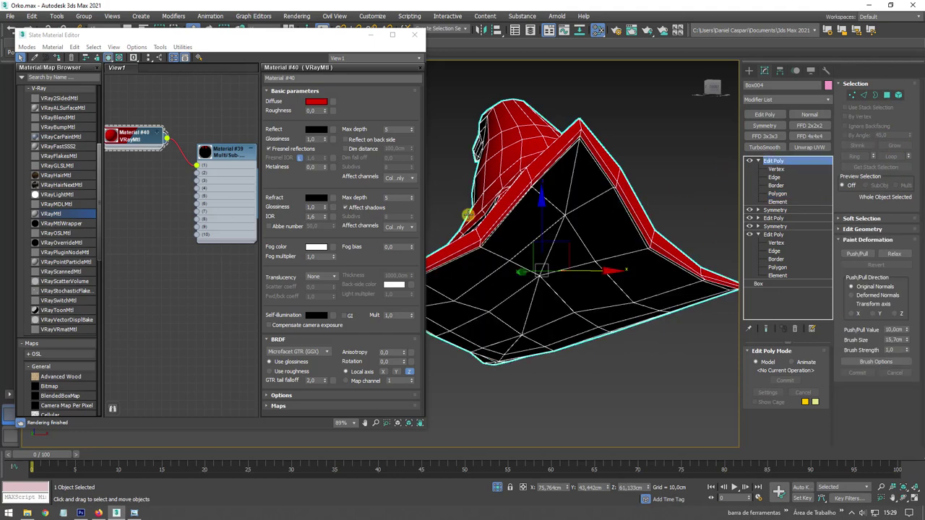
scroll(143, 150, "down", 2)
- Clone red Material #40 into copies #41 through #45
scroll(168, 168, "down", 1)
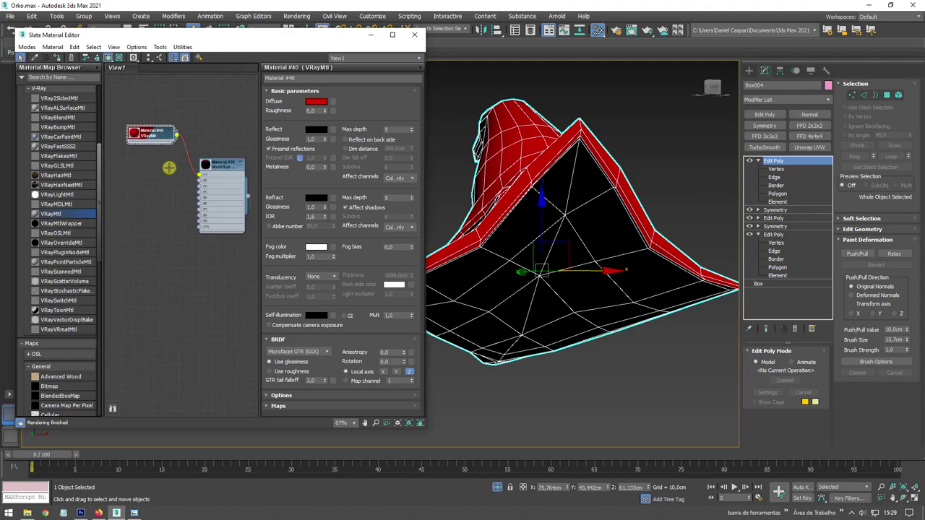
left_click_drag(151, 135, 156, 263, "shift")
double_click(152, 172)
double_click(154, 210)
double_click(156, 228)
left_click(161, 238)
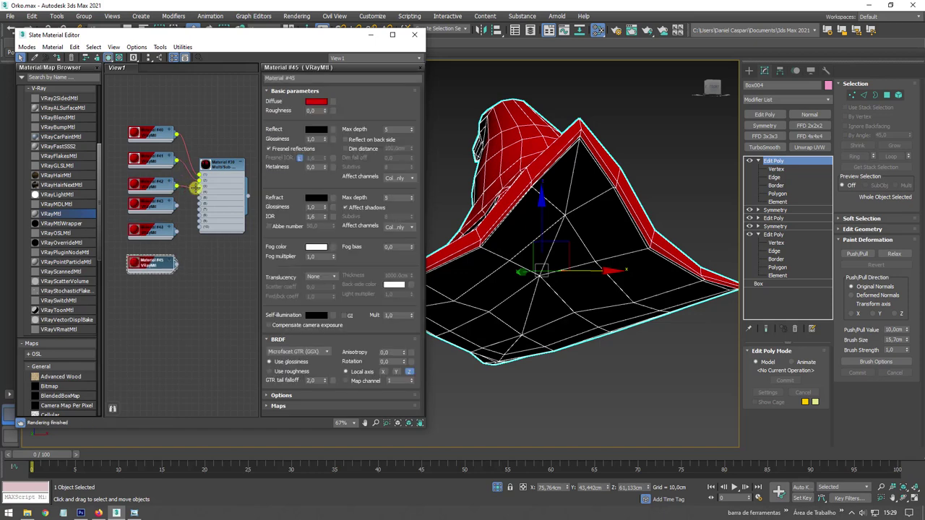
- Wire the red copies into Material #39's slots and check the all-red wizard
left_click_drag(197, 187, 199, 184)
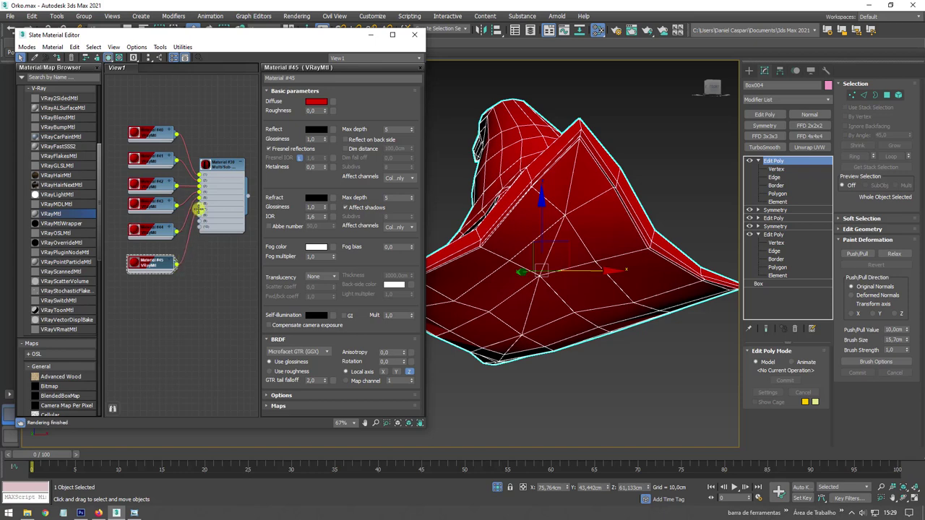
middle_click_drag(555, 191, 597, 221, "alt")
scroll(578, 289, "down", 5)
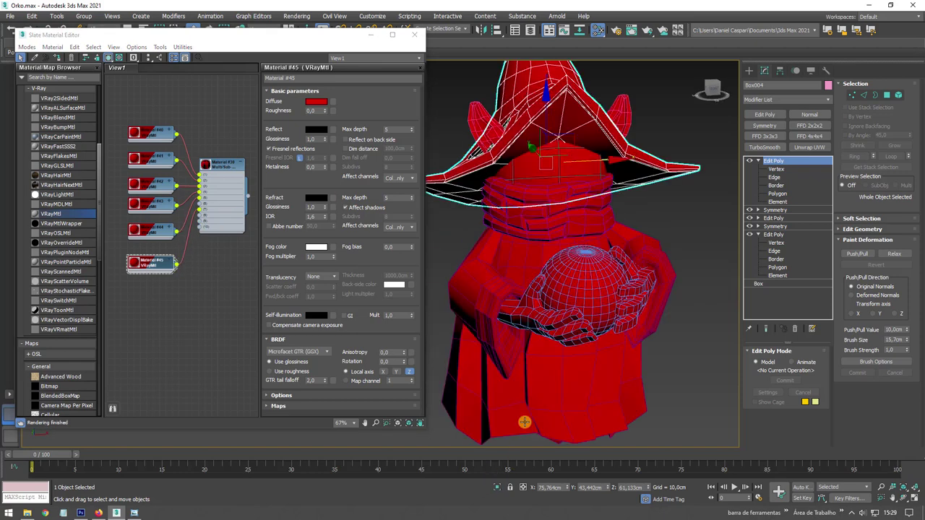
mouse_move(524, 421)
middle_mouse_down("alt")
mouse_move(576, 340)
mouse_move(567, 382)
middle_mouse_up("alt")
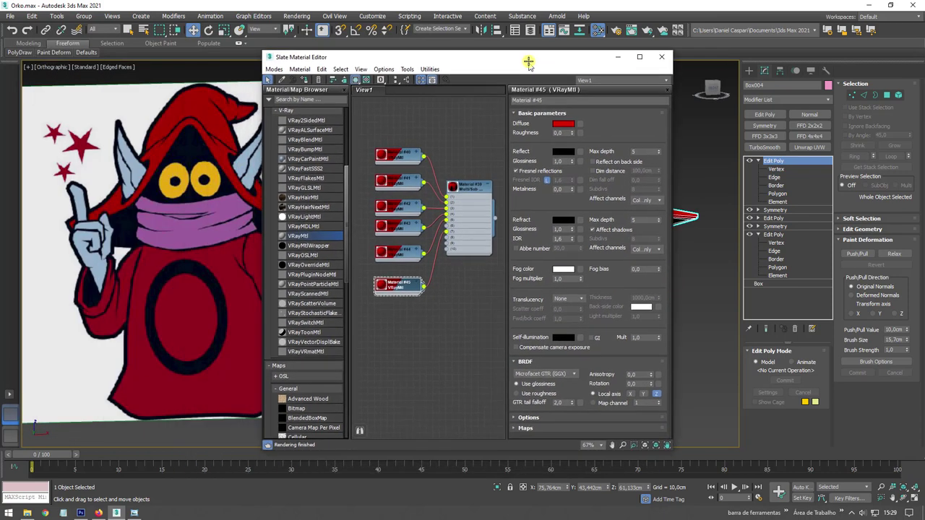
left_click_drag(282, 39, 531, 52)
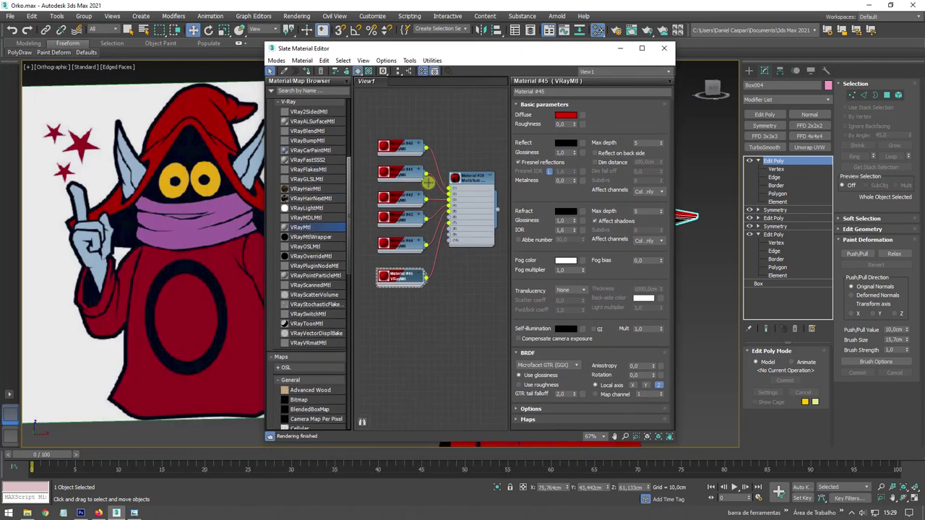
- Wire Material #41 into Material #39 and give it the light-blue horn colour from the reference
left_click(405, 172)
left_click_drag(427, 174, 473, 177)
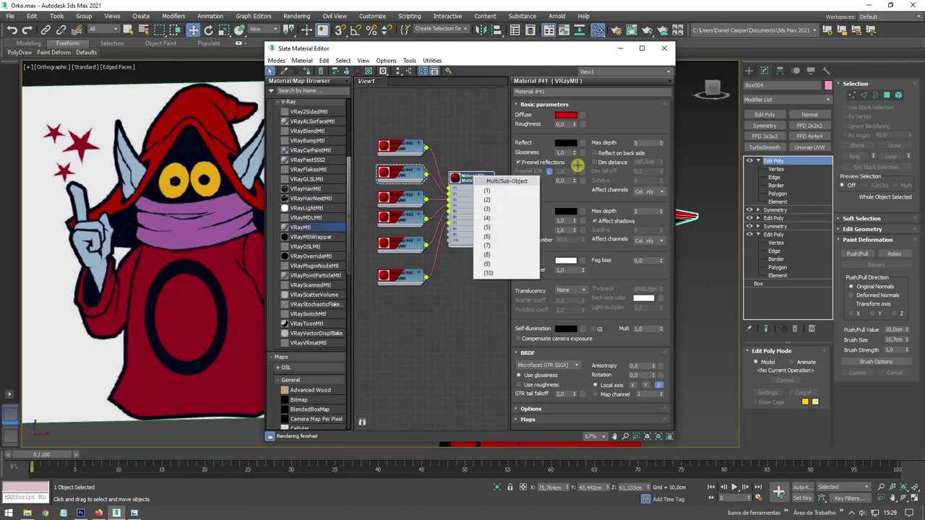
left_click(493, 170)
double_click(476, 177)
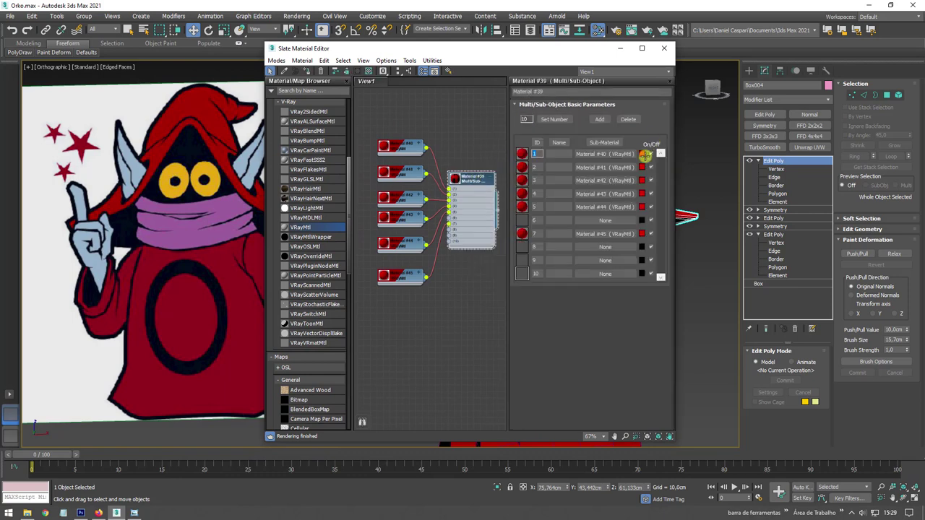
left_click(642, 167)
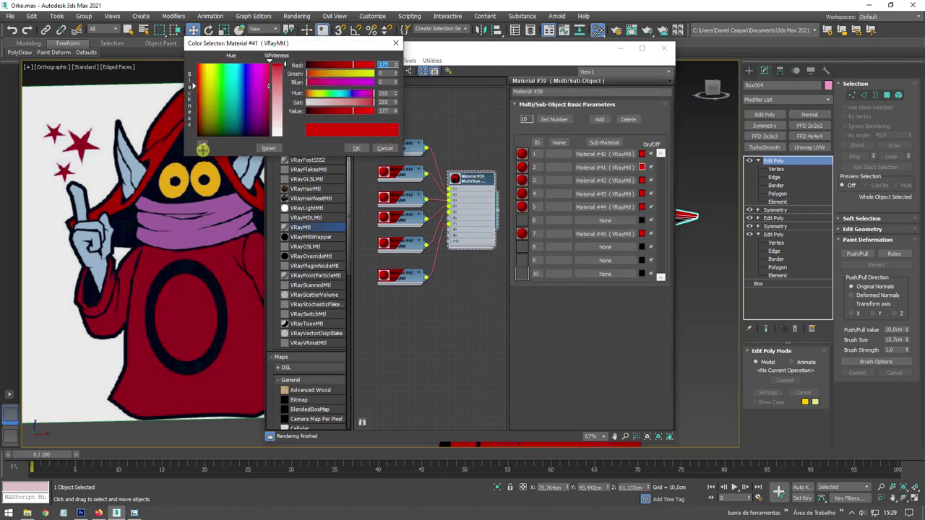
left_click(202, 148)
left_click(130, 158)
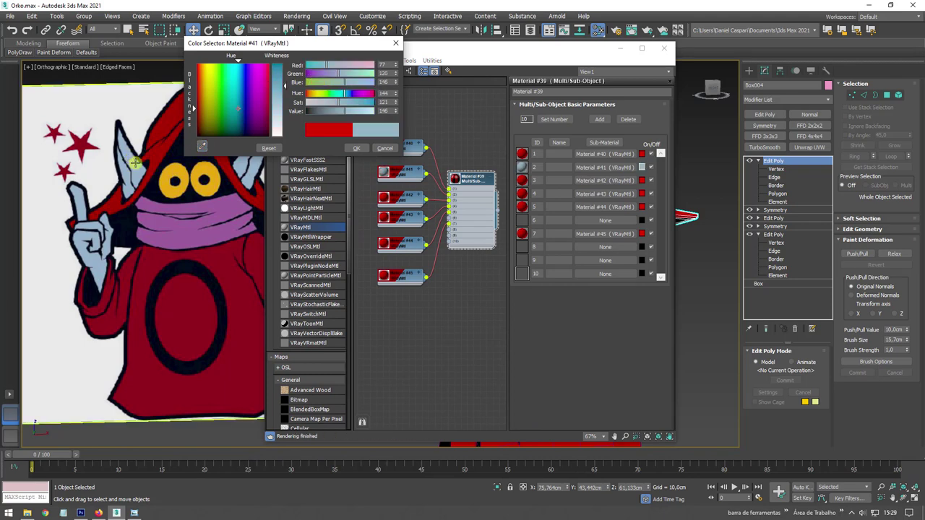
left_click(356, 147)
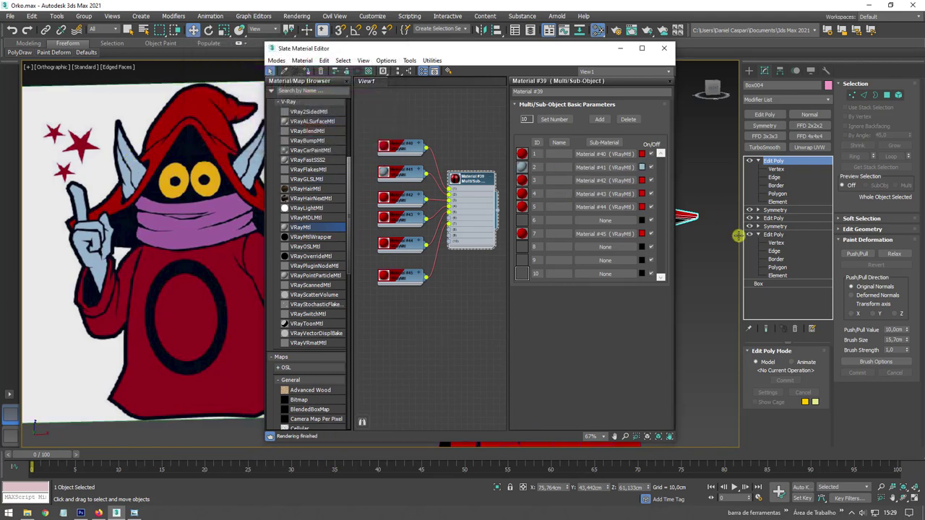
- Tint sub-material #42's slot colour green in the Color Selector
middle_click_drag(692, 243, 737, 238, "alt")
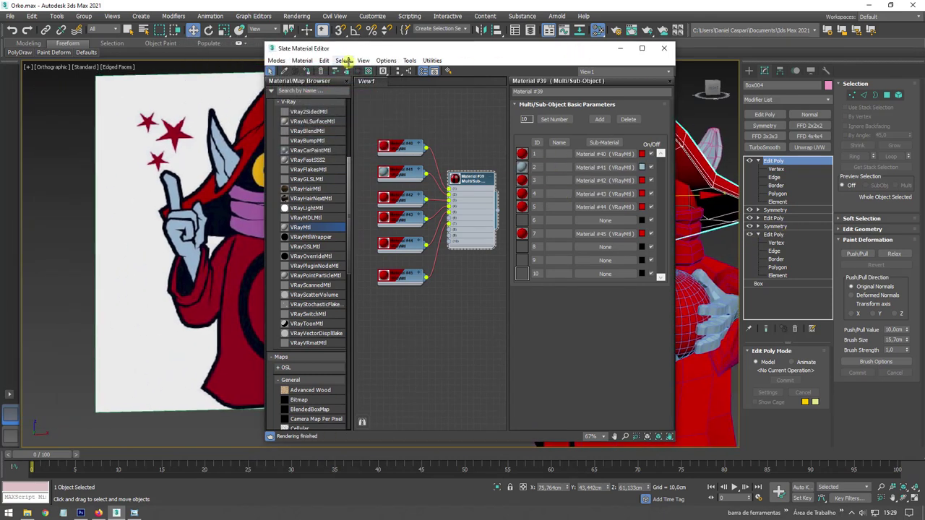
mouse_move(466, 52)
left_mouse_down()
mouse_move(427, 100)
mouse_move(562, 57)
left_mouse_up()
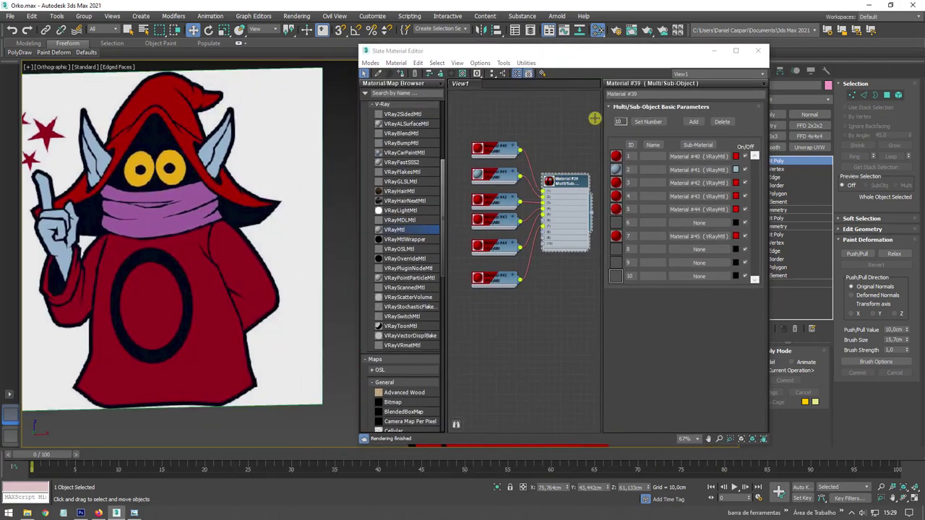
left_click_drag(615, 52, 432, 47)
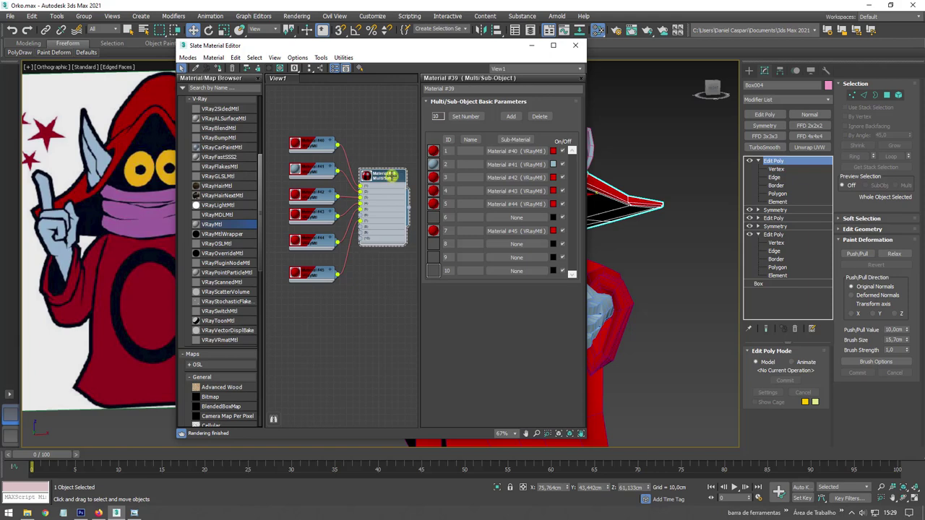
left_click(553, 177)
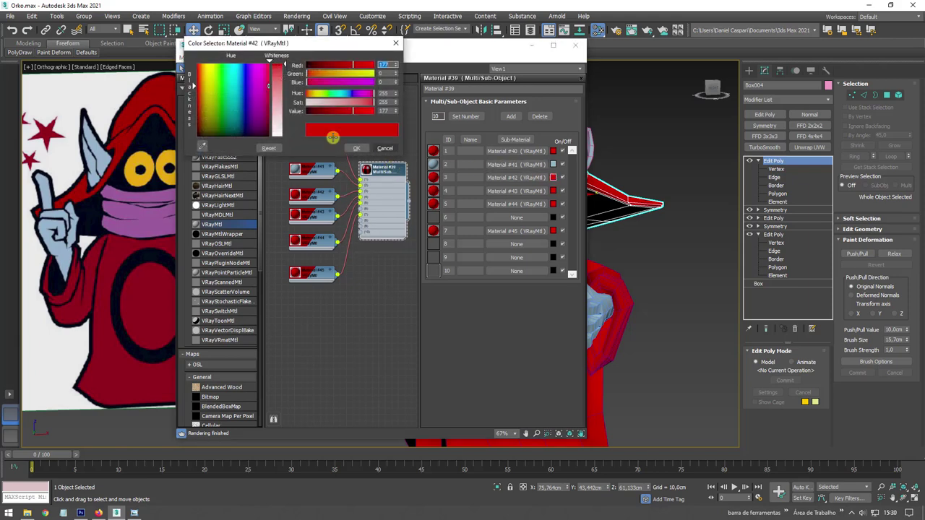
mouse_move(353, 111)
left_mouse_down()
mouse_move(306, 111)
mouse_move(328, 94)
mouse_move(307, 94)
mouse_move(374, 102)
mouse_move(364, 110)
left_mouse_up()
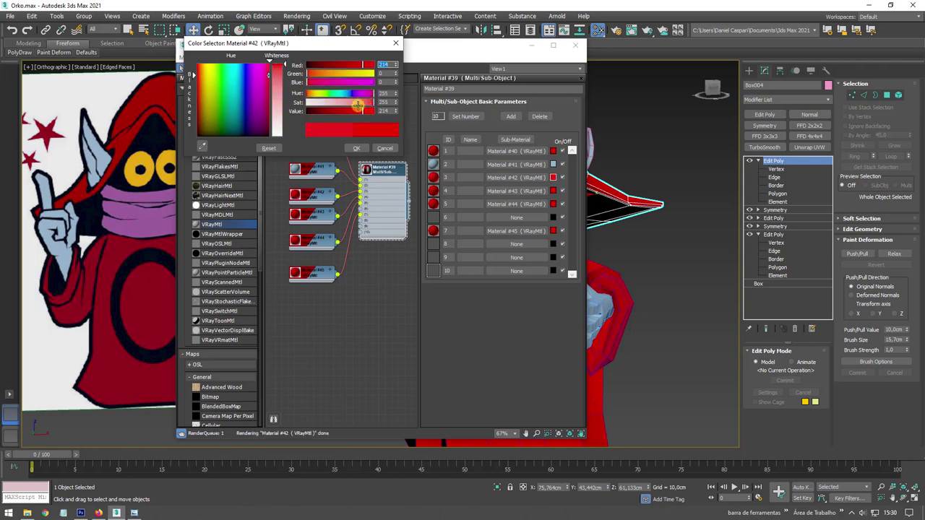
left_click(330, 93)
left_click(356, 148)
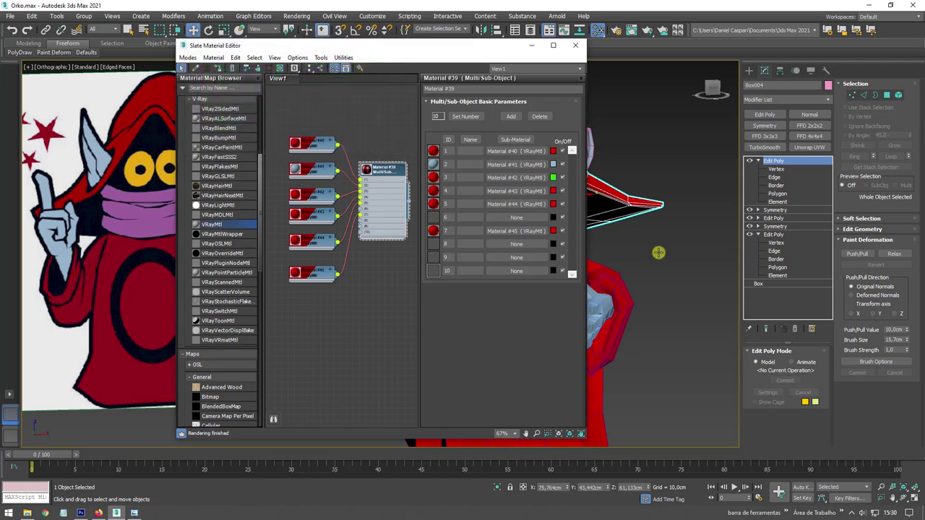
- Set Material #42's own diffuse colour to bright green and check the green faces
mouse_move(658, 252)
middle_mouse_down("alt")
mouse_move(727, 258)
mouse_move(671, 280)
middle_mouse_up("alt")
scroll(727, 258, "down", 3)
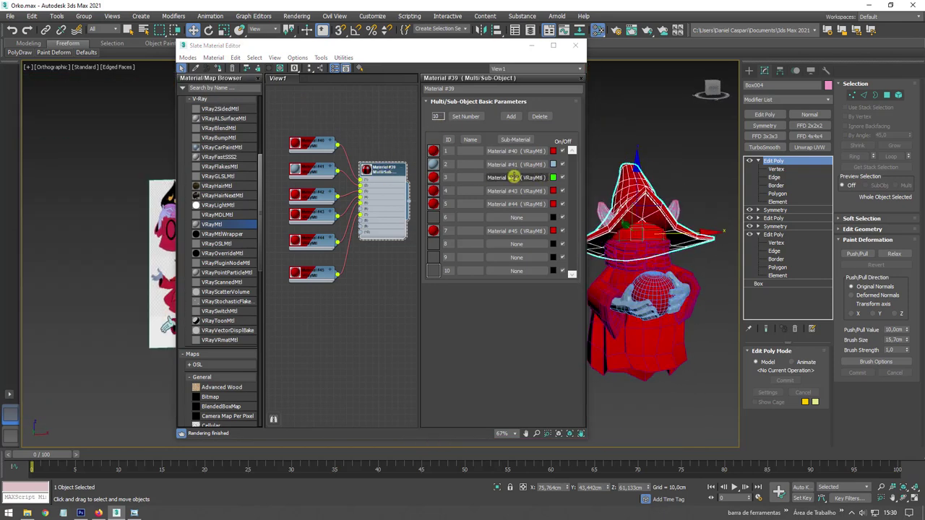
left_click(437, 178)
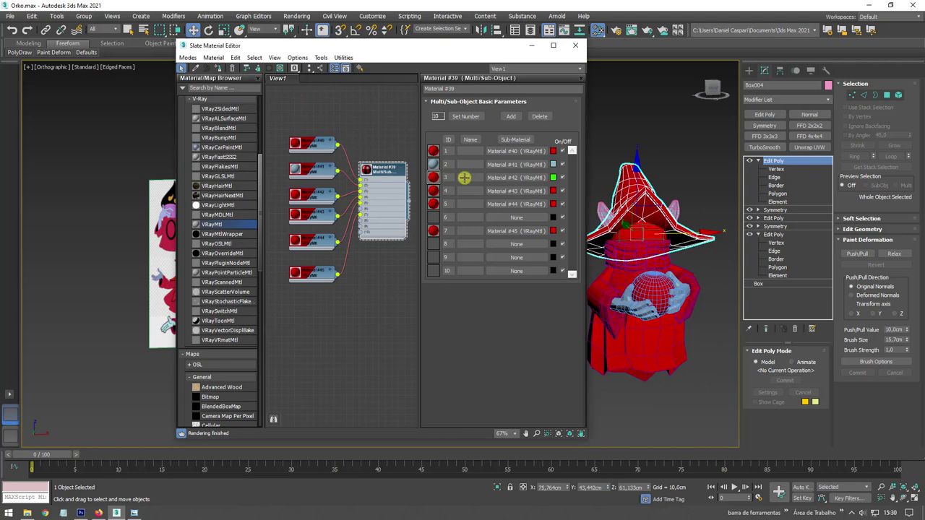
left_click(498, 178)
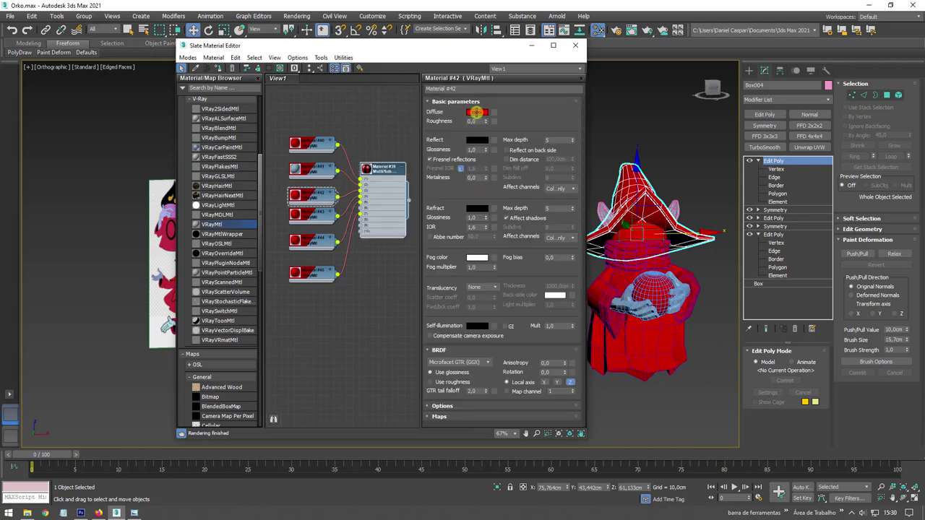
left_click(476, 112)
left_click(328, 94)
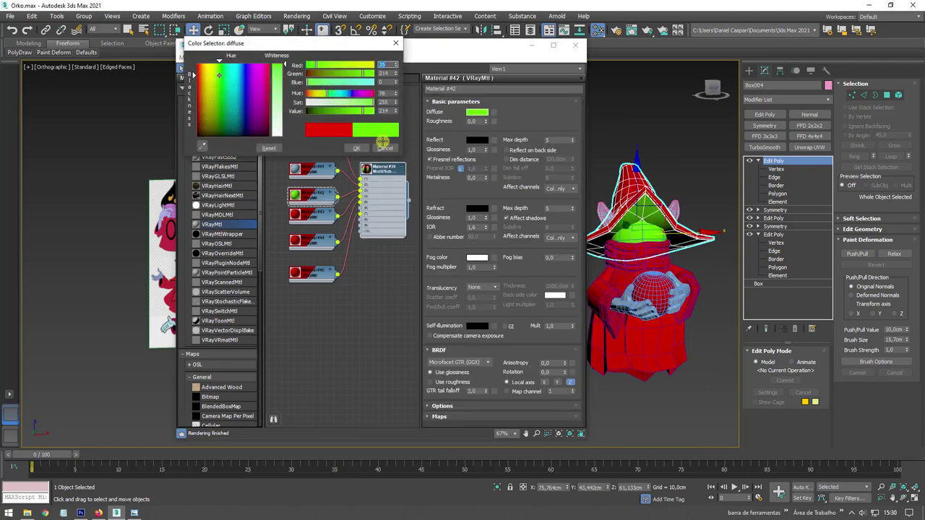
left_click(356, 148)
scroll(650, 233, "up", 2)
scroll(649, 233, "up", 3)
scroll(649, 234, "up", 2)
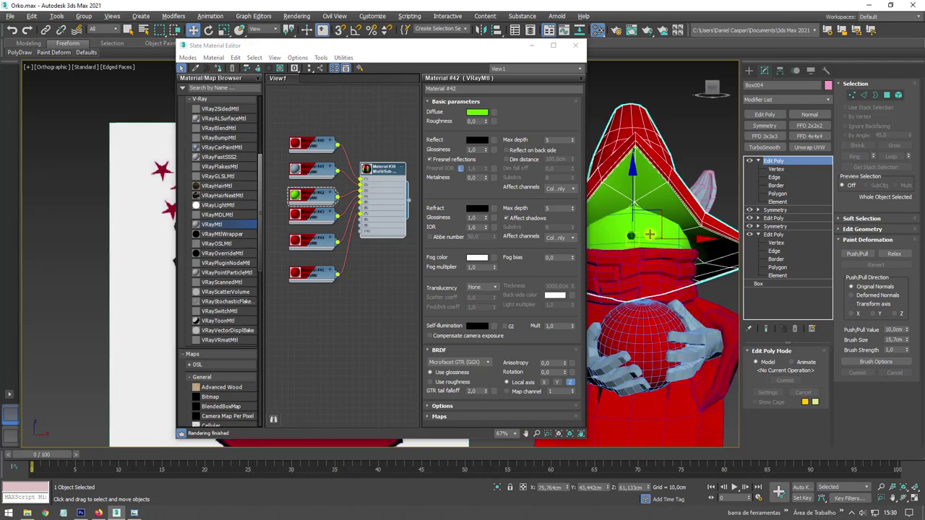
middle_click_drag(649, 233, 672, 238, "alt")
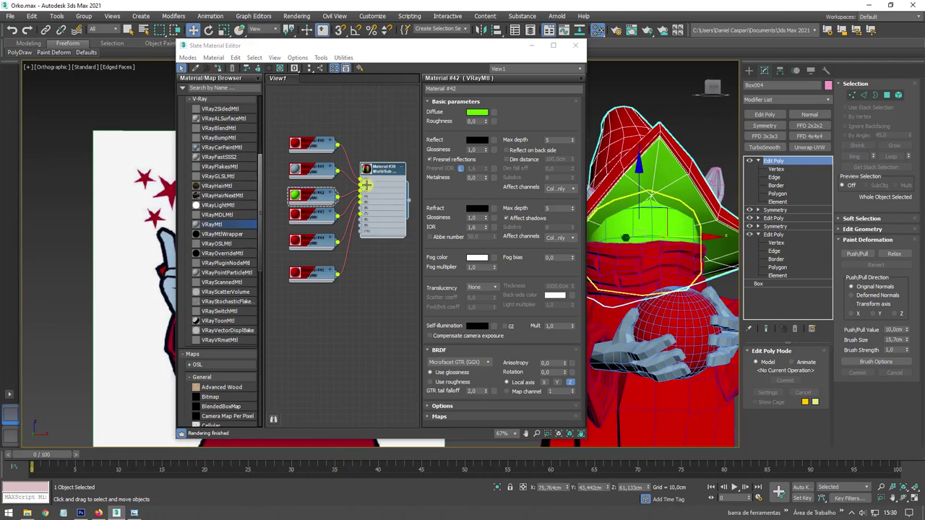
- Set the selected hood polygons to material ID 1 and check the hood and head colours
left_click(366, 186)
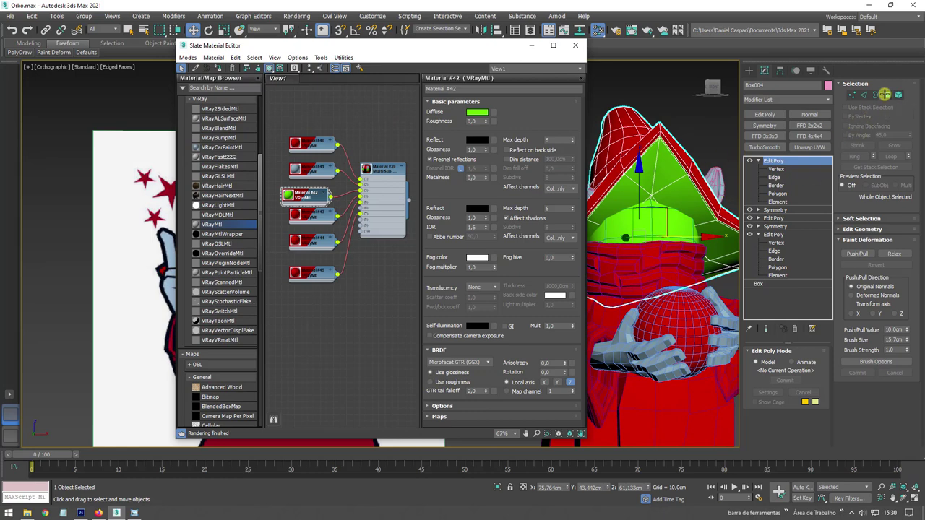
left_click(888, 95)
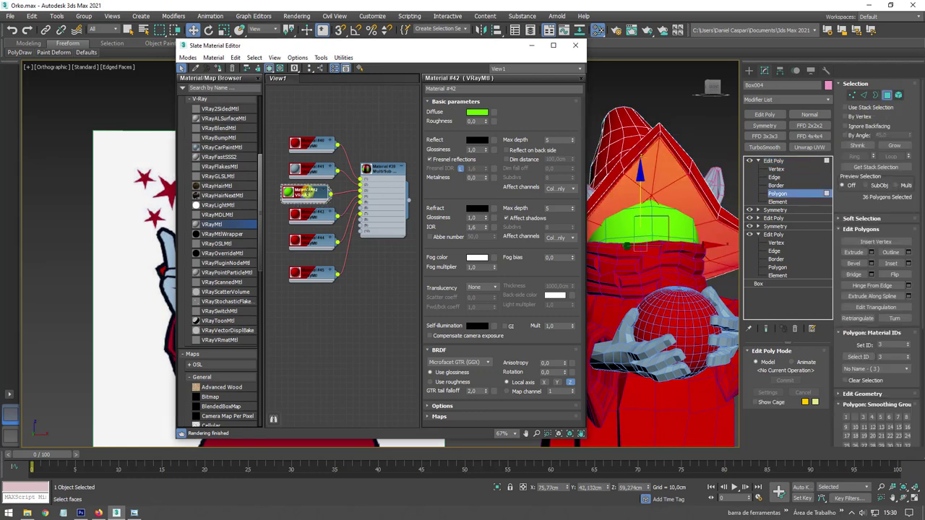
left_click(889, 345)
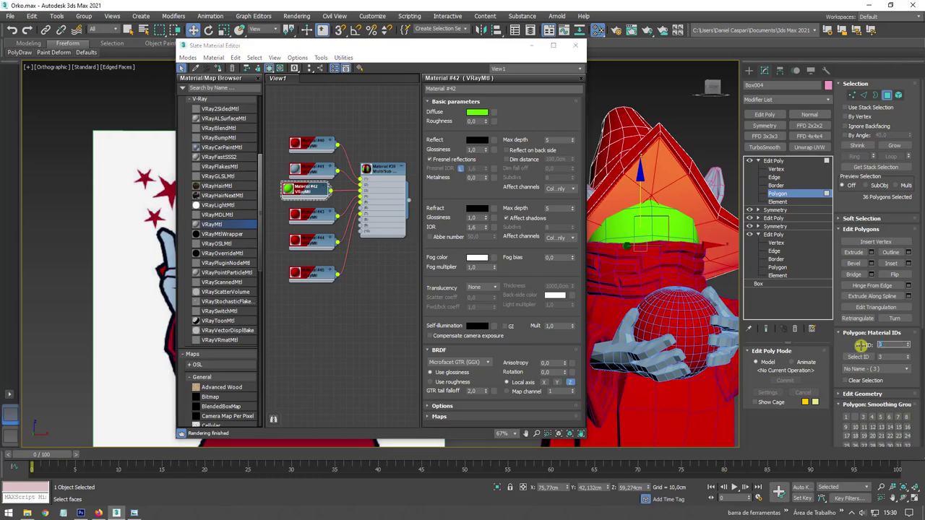
type("1")
key("Return")
left_click(763, 161)
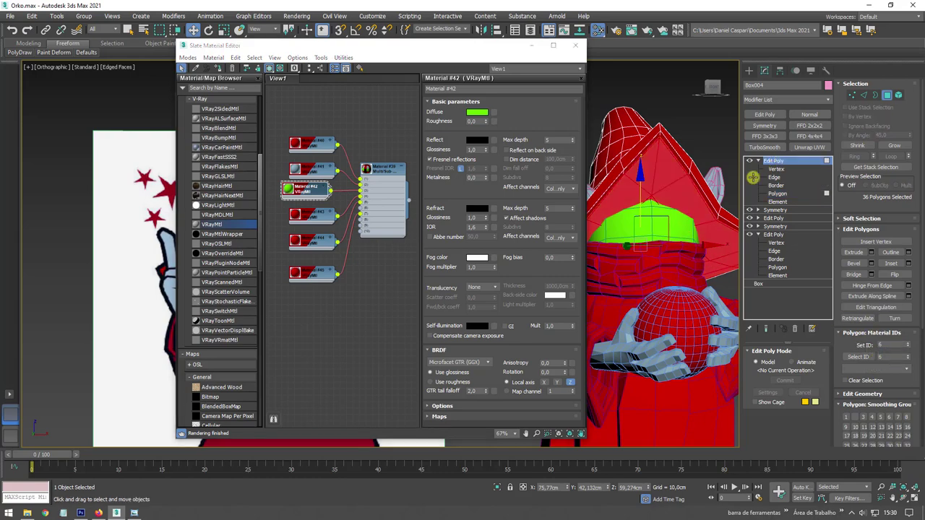
middle_click_drag(665, 325, 622, 318, "alt")
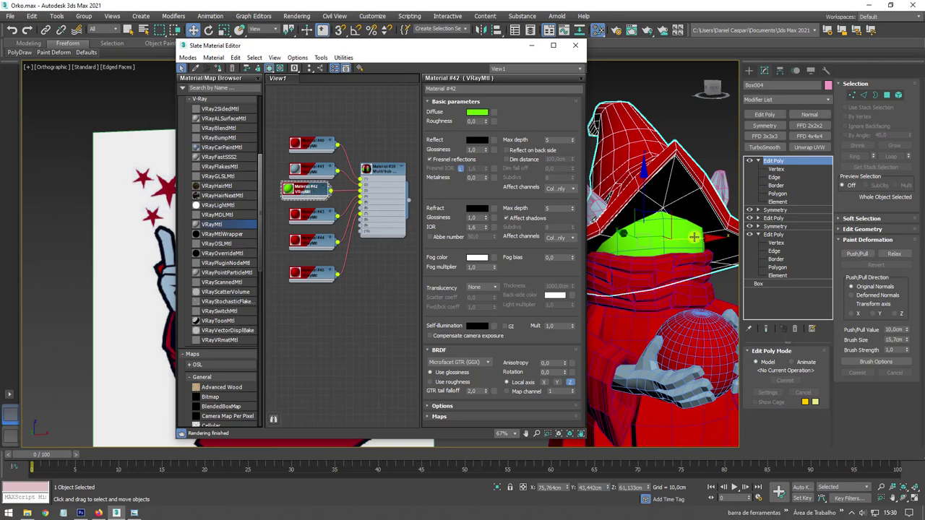
middle_click_drag(693, 237, 674, 249, "alt")
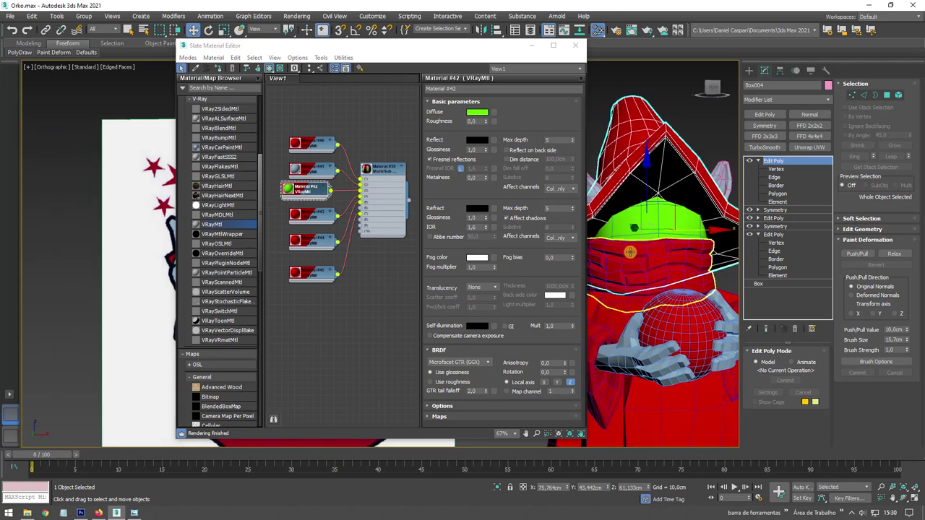
left_click_drag(318, 215, 307, 221)
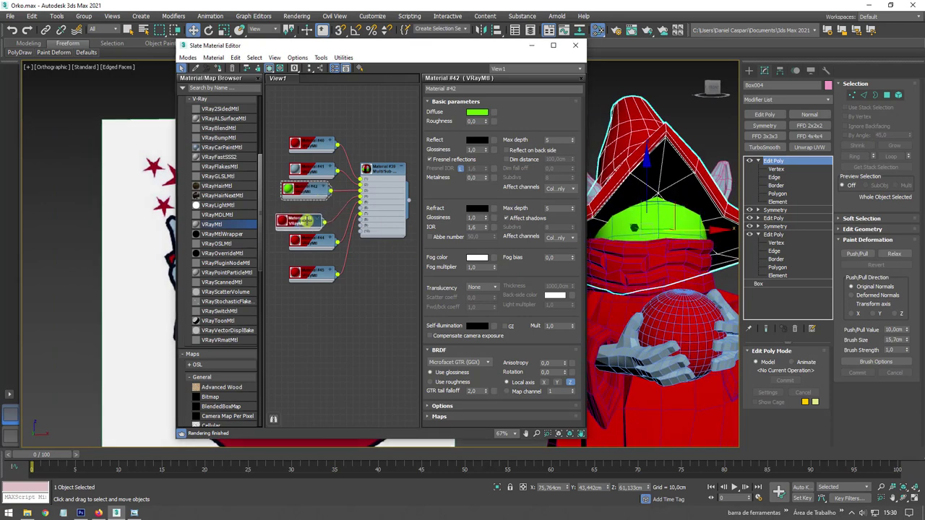
left_click_drag(372, 58, 521, 70)
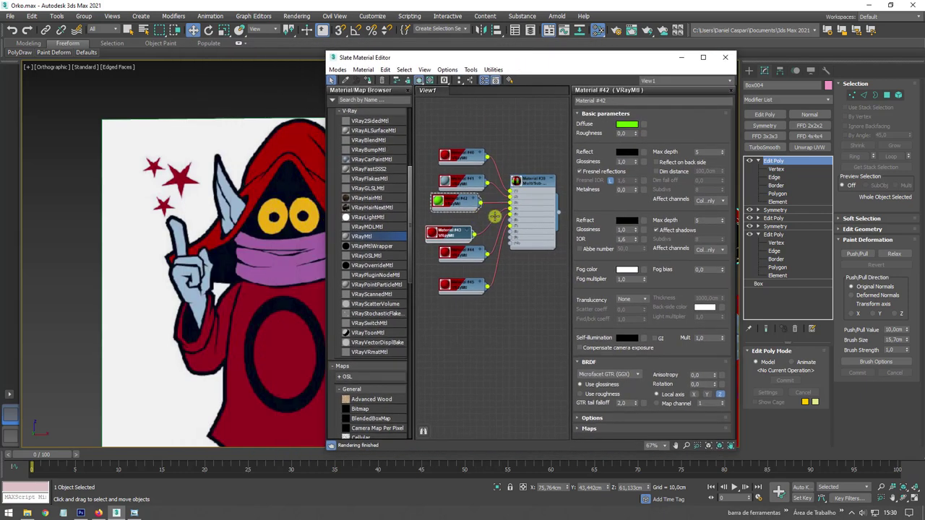
- Set sub-material #43's colour to purple in the Color Selector
left_click_drag(460, 230, 473, 225)
double_click(533, 185)
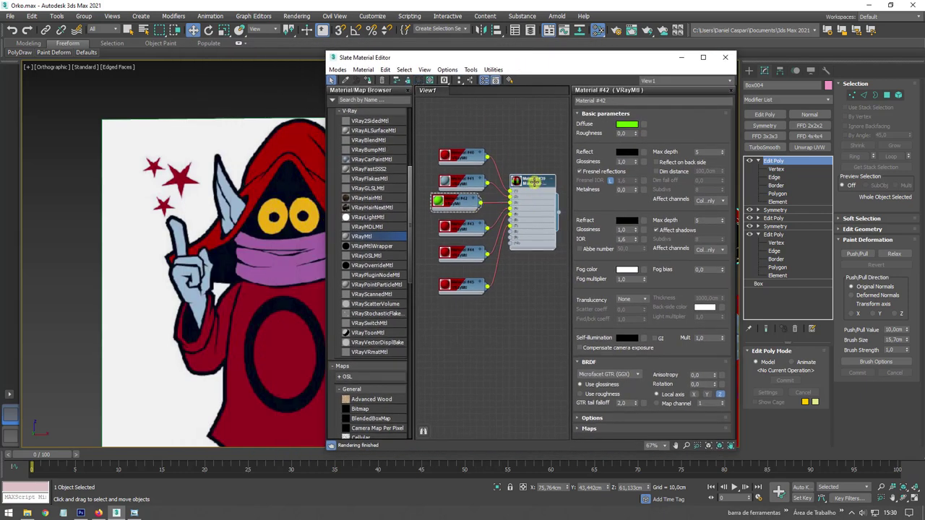
left_click(703, 203)
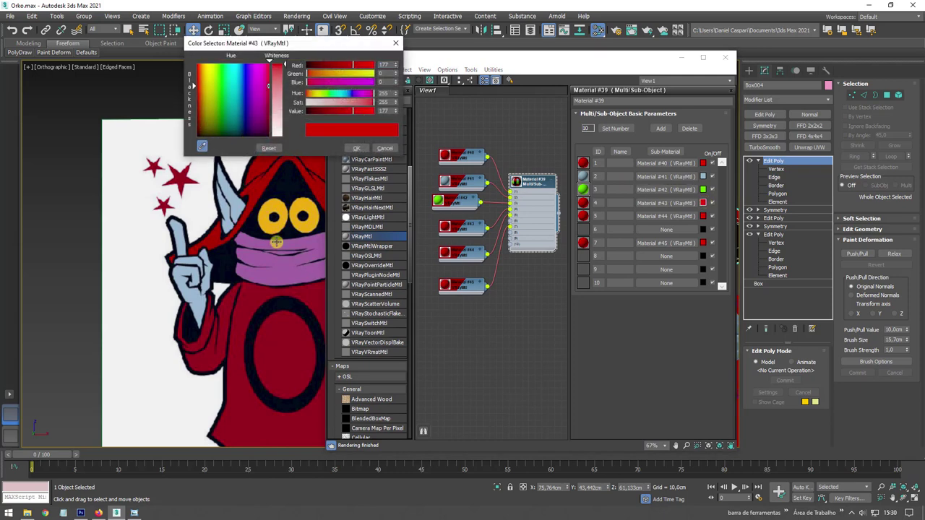
left_click(255, 116)
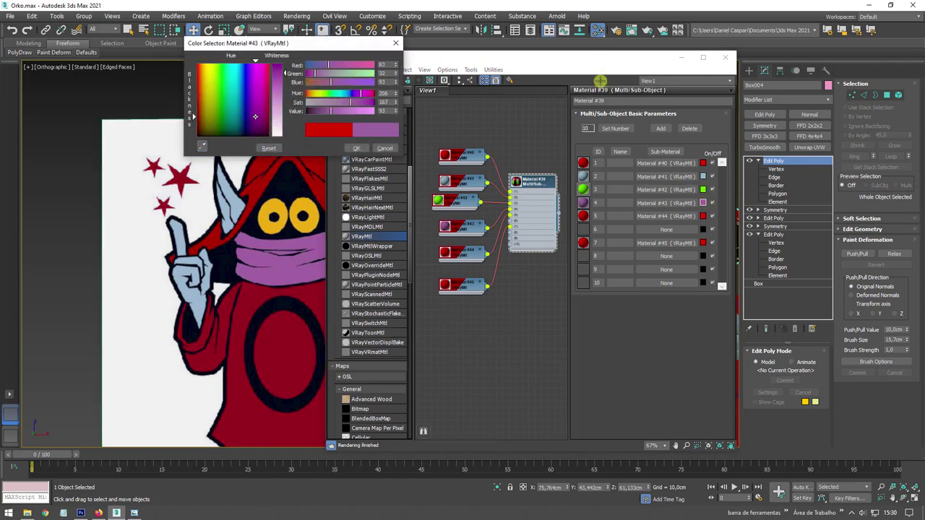
left_click(350, 148)
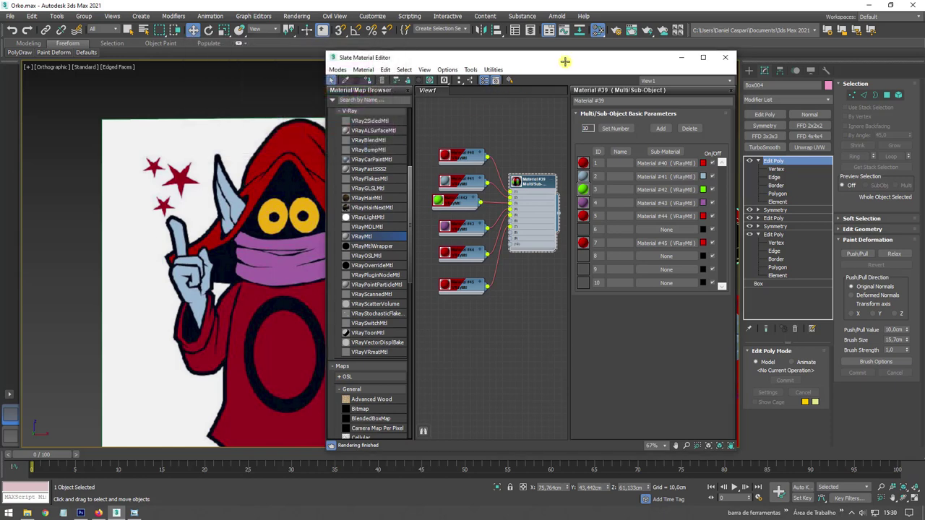
- Tidy the #43 and #44 nodes, check the purple scarf, and drop in a new VRayMtl
left_click_drag(565, 61, 325, 62)
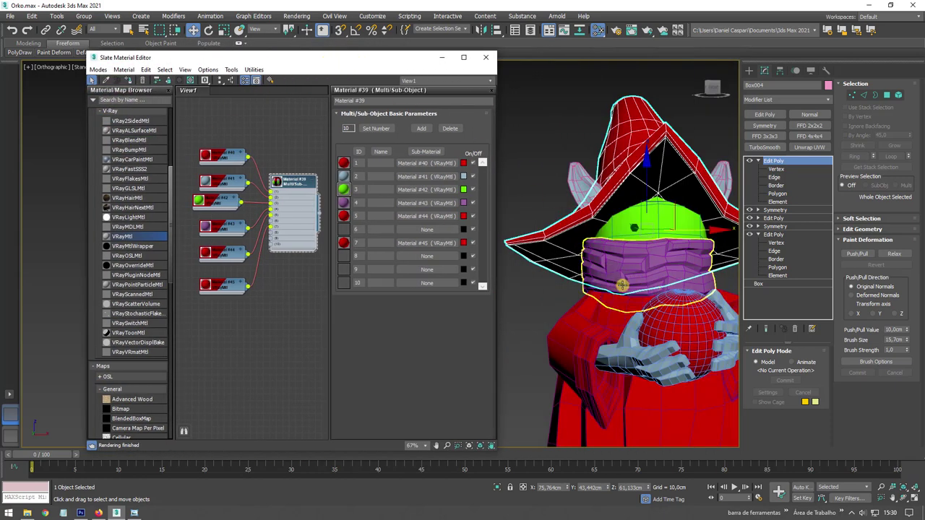
left_click_drag(318, 63, 622, 57)
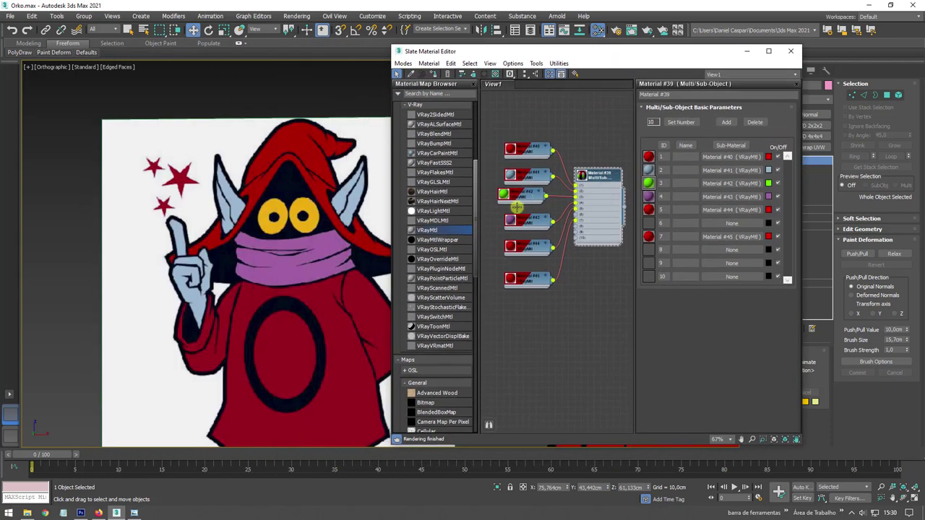
left_click_drag(525, 219, 513, 214)
left_click_drag(534, 245, 516, 241)
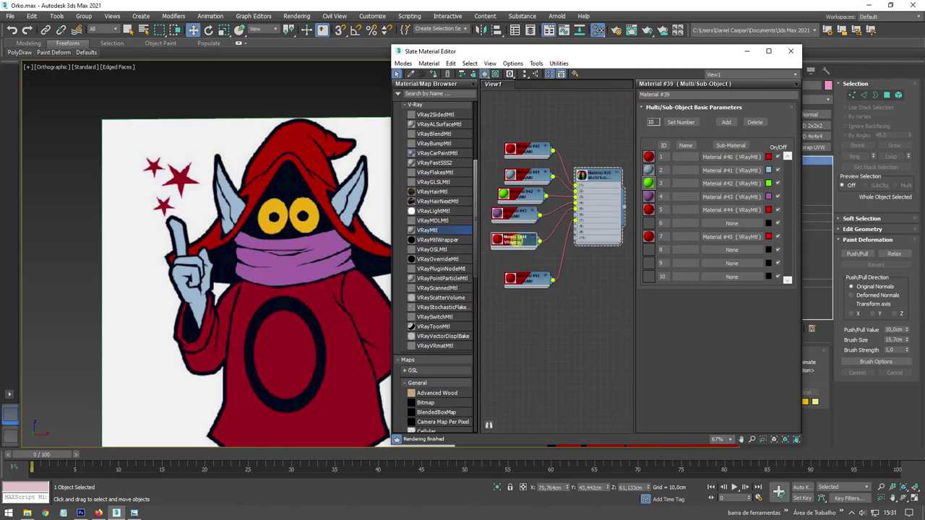
left_click(357, 99)
left_click_drag(553, 56, 217, 61)
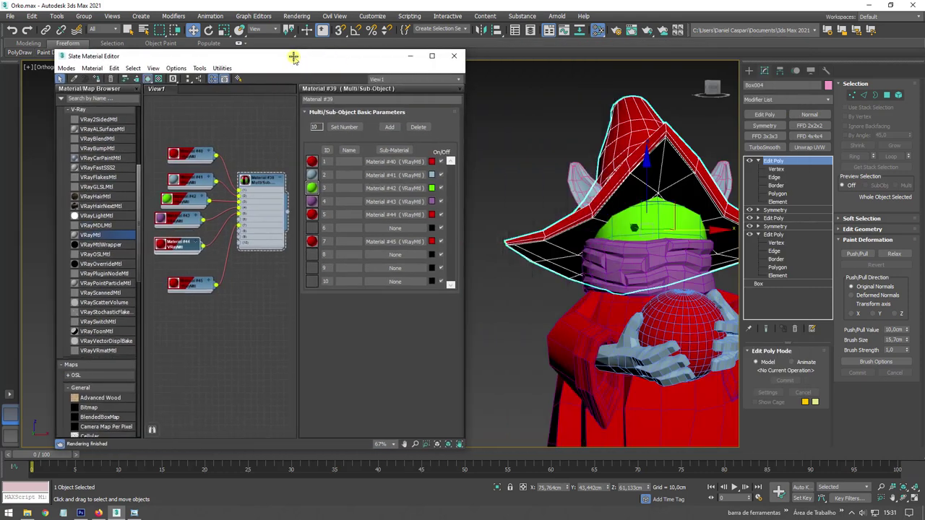
left_click_drag(165, 241, 180, 238)
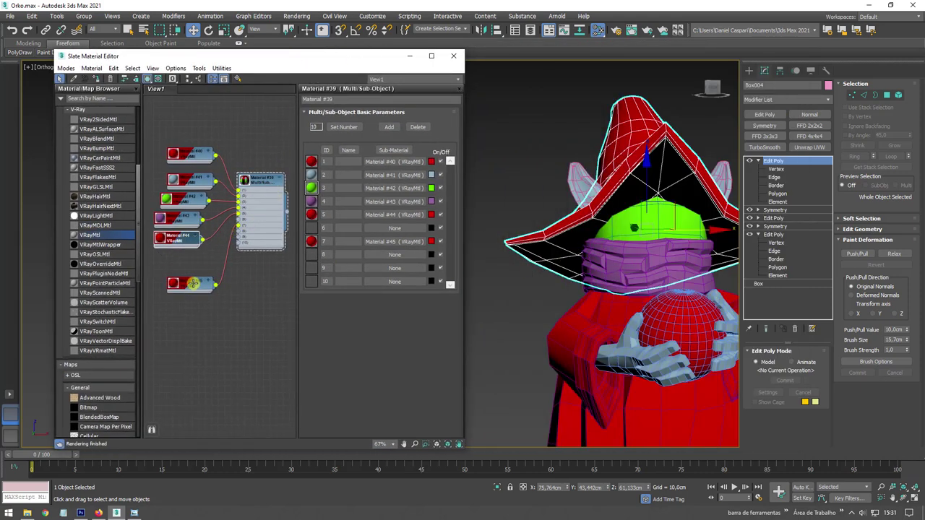
mouse_move(631, 267)
middle_mouse_down("alt")
mouse_move(599, 200)
mouse_move(609, 200)
middle_mouse_up("alt")
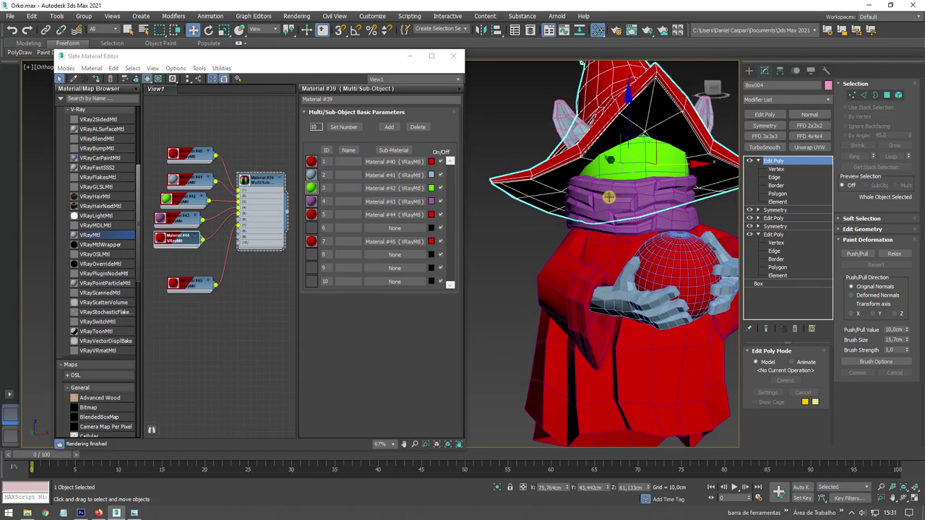
left_click_drag(188, 285, 182, 309, "shift")
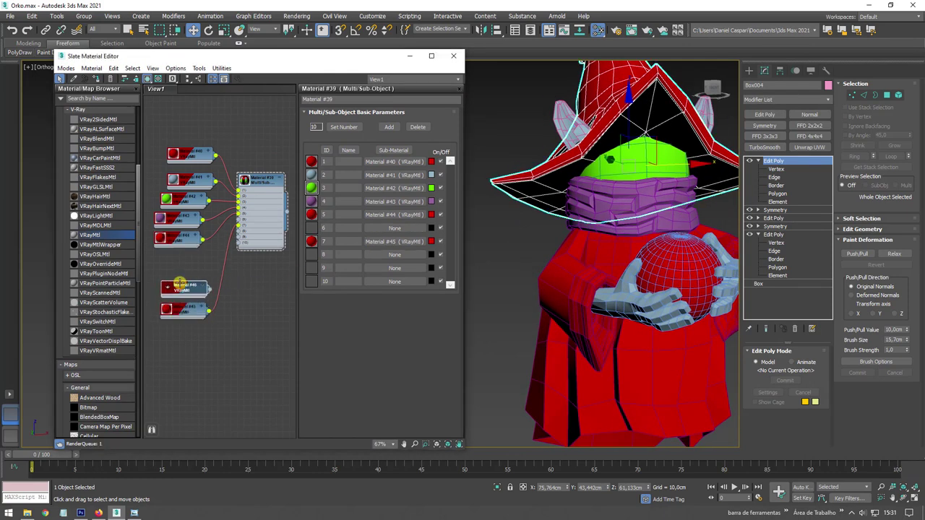
- Give the new VRayMtl a black diffuse (Value 0) and lay out the material nodes
double_click(206, 275)
left_click_drag(206, 276, 240, 215)
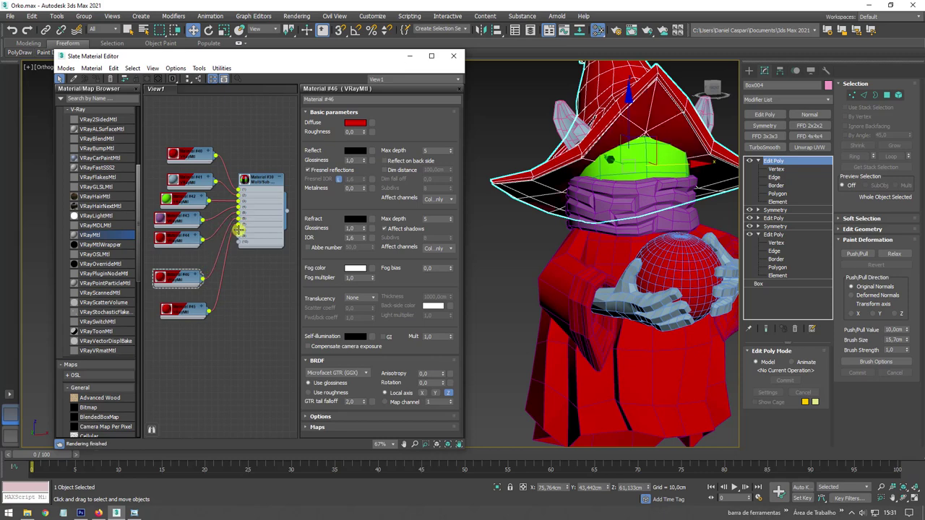
middle_click_drag(599, 186, 557, 191, "alt")
left_click_drag(173, 278, 168, 267)
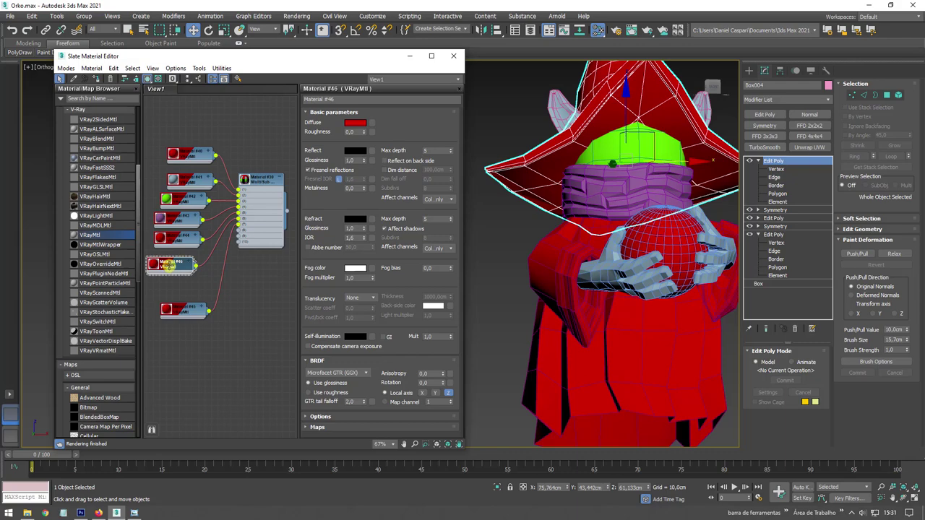
left_click(358, 120)
left_click_drag(350, 110, 327, 123)
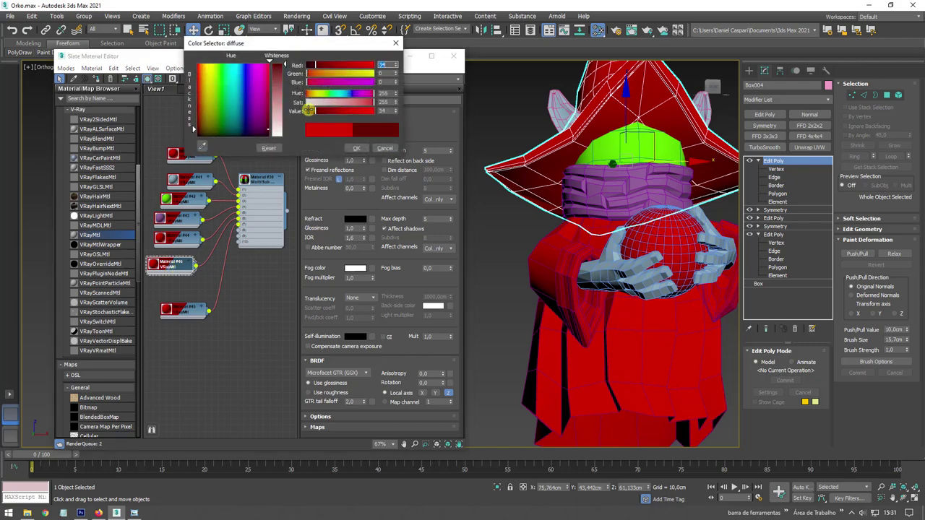
left_click(356, 148)
mouse_move(614, 180)
middle_mouse_down("alt")
mouse_move(667, 220)
mouse_move(605, 186)
mouse_move(656, 183)
mouse_move(654, 146)
middle_mouse_up("alt")
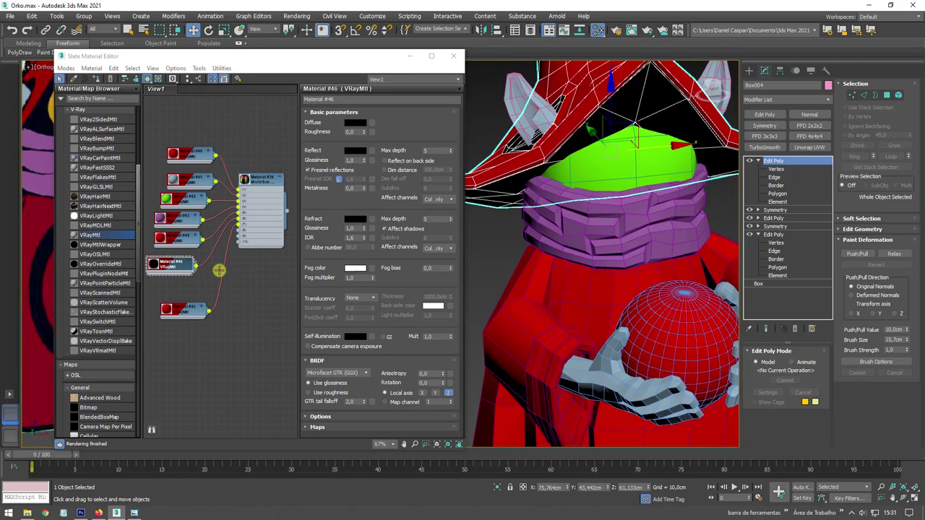
left_click_drag(168, 267, 173, 267)
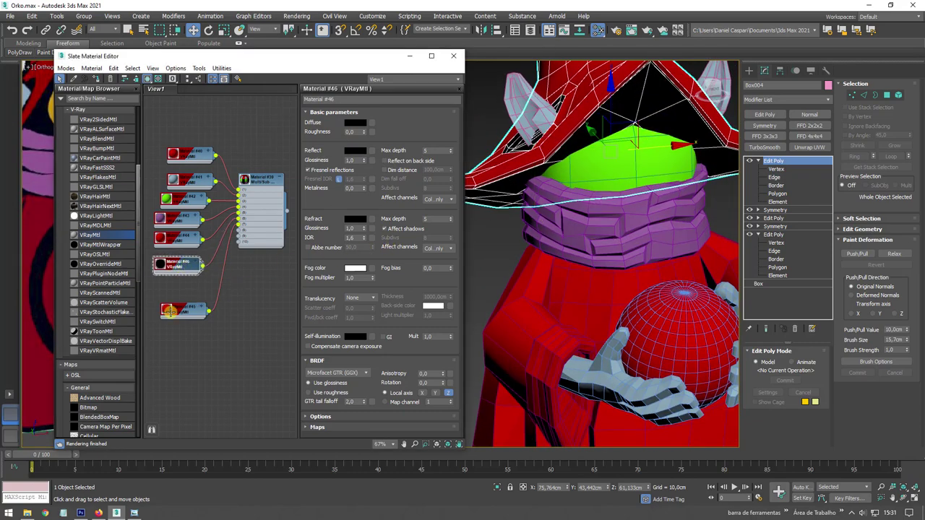
key("l")
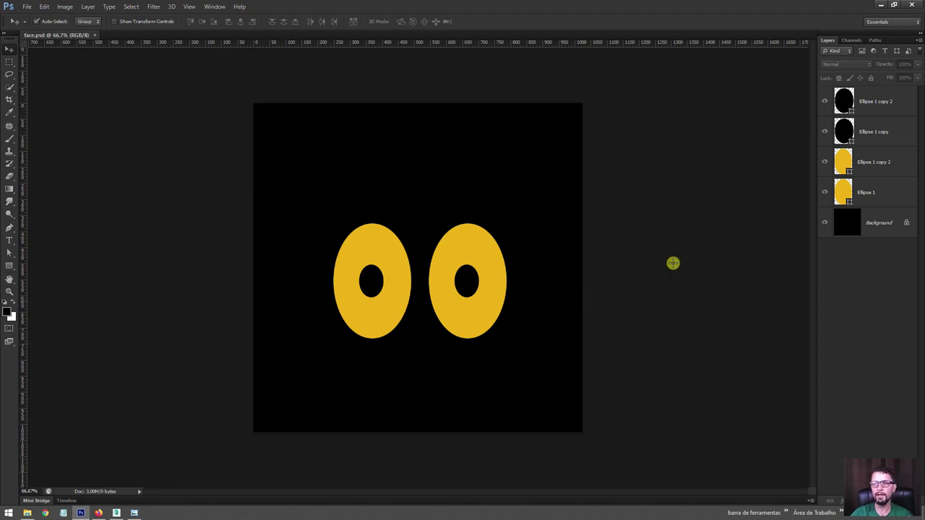
- Free Transform both pupil layers together slightly upward within the yellow eyes
left_click(865, 105)
left_click(875, 132, "shift")
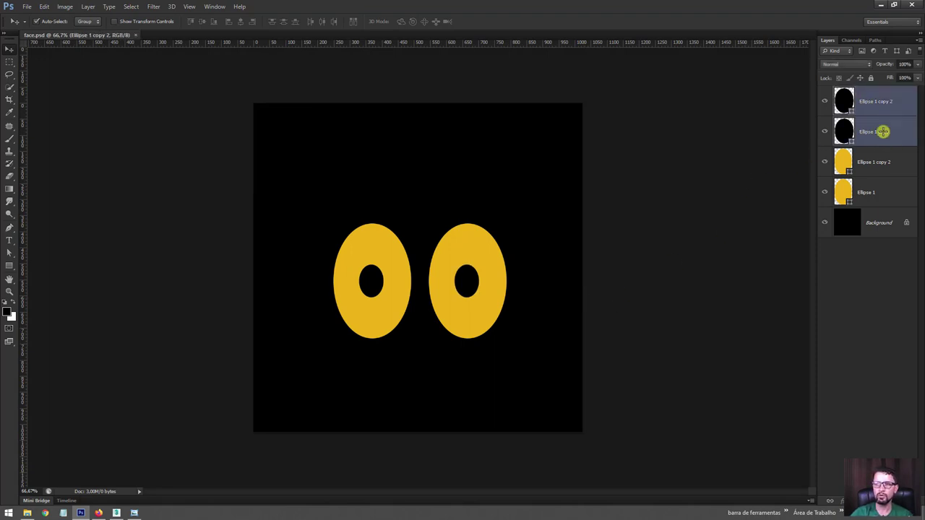
key("ctrl+t")
mouse_move(469, 284)
left_mouse_down()
mouse_move(490, 283)
mouse_move(474, 261)
left_mouse_up()
key("Return")
left_click(650, 282)
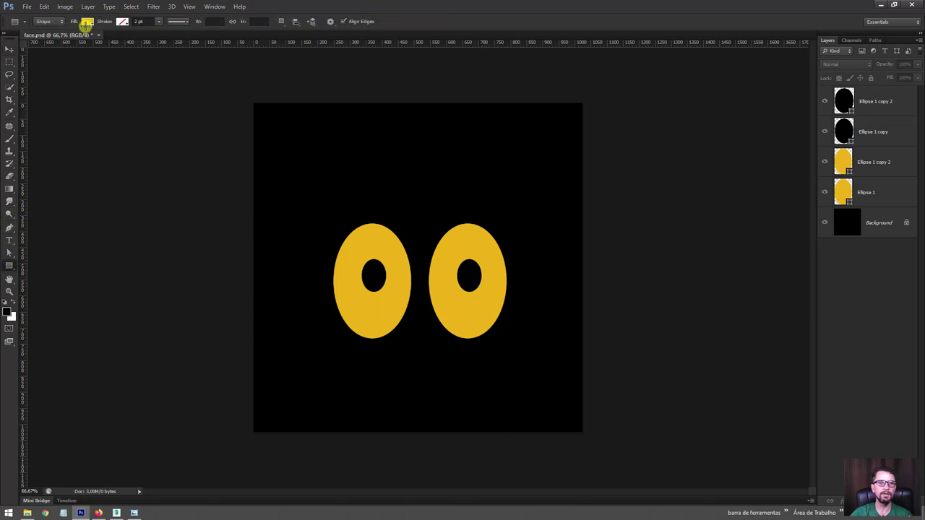
- Test a black eyelid rectangle over the eyes and a frowning mouth on a new layer, undoing the mouth
left_click(86, 23)
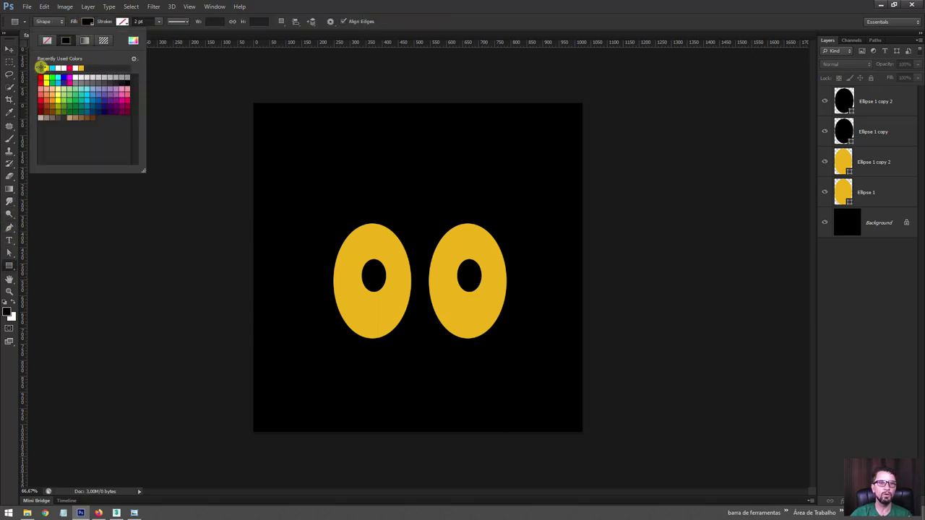
mouse_move(303, 174)
left_mouse_down()
mouse_move(442, 242)
mouse_move(526, 268)
left_mouse_up()
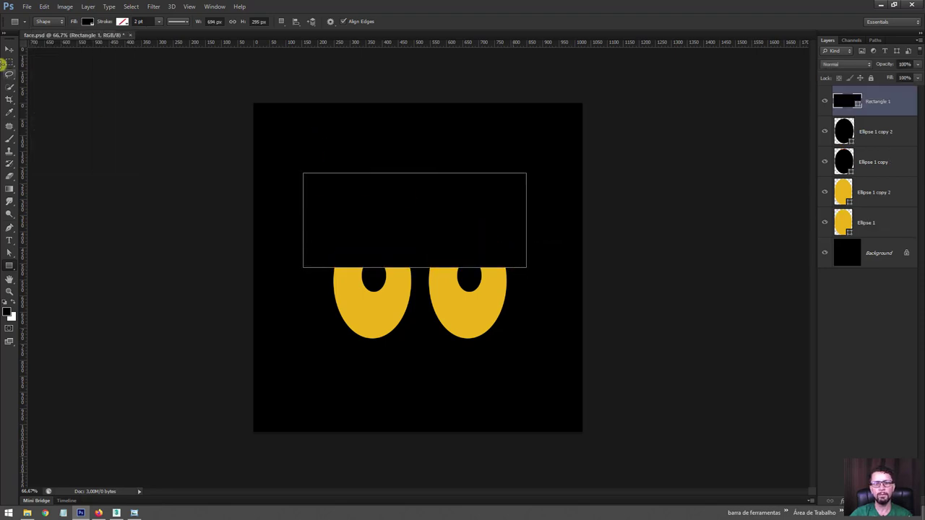
key("v")
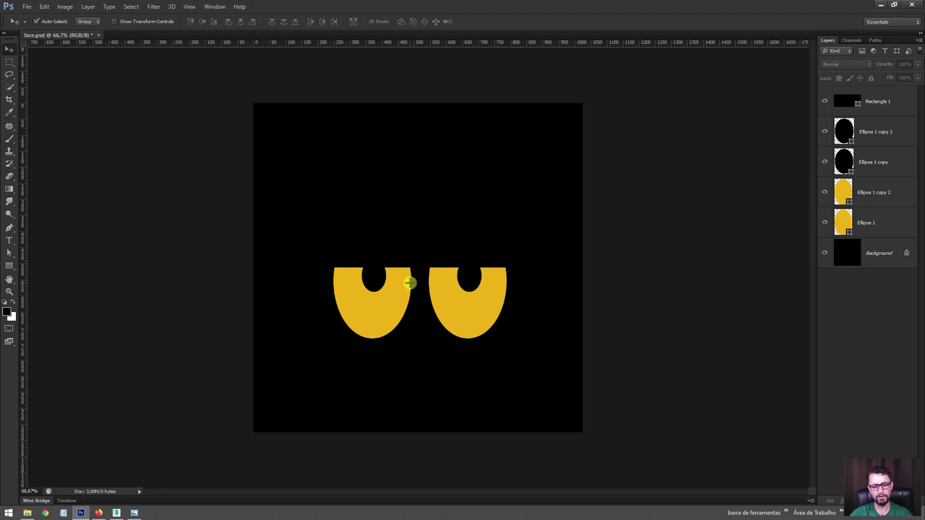
key("b")
key("ctrl+shift+alt+n")
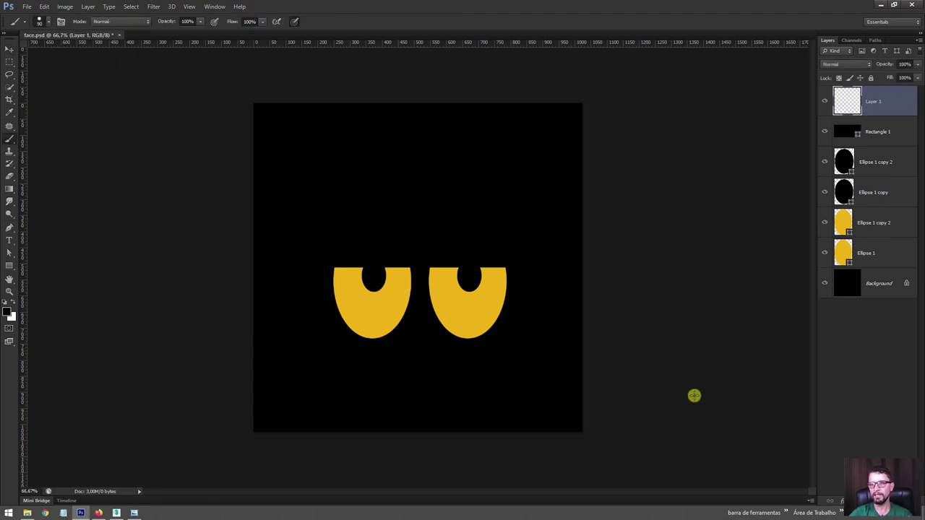
mouse_move(329, 406)
left_mouse_down()
mouse_move(429, 382)
mouse_move(509, 406)
left_mouse_up()
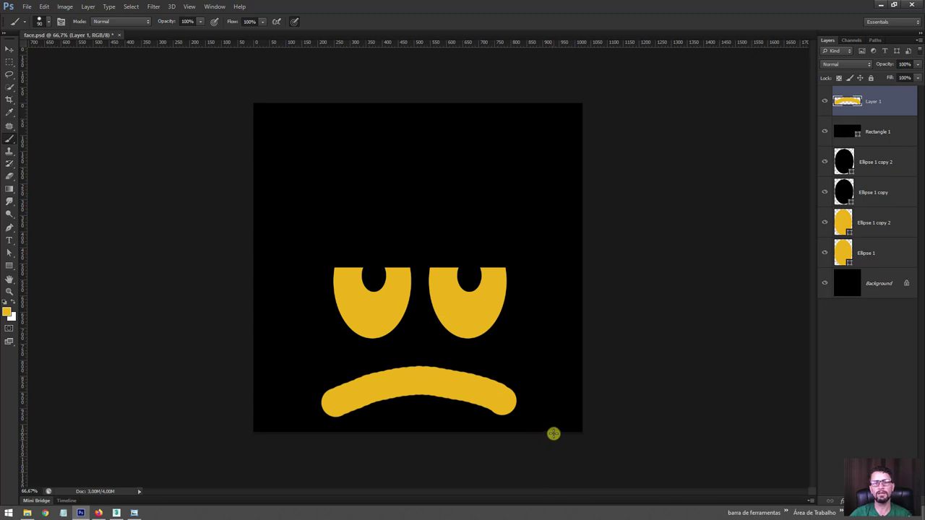
key("ctrl+z")
left_click(8, 50)
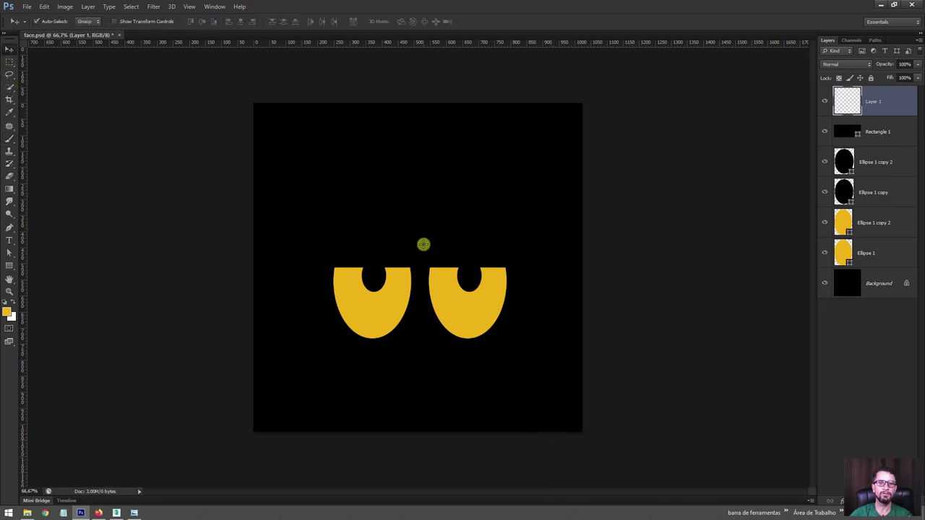
left_click_drag(424, 244, 422, 370)
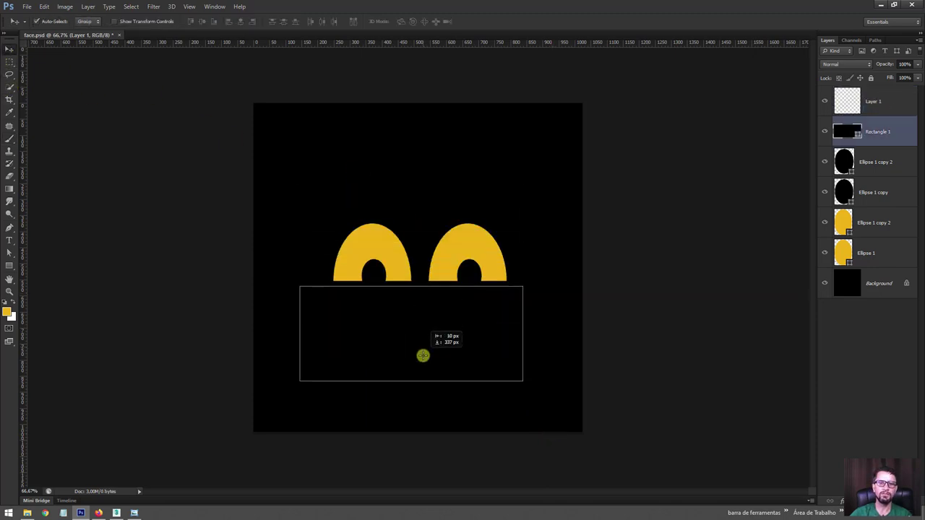
left_click(216, 296)
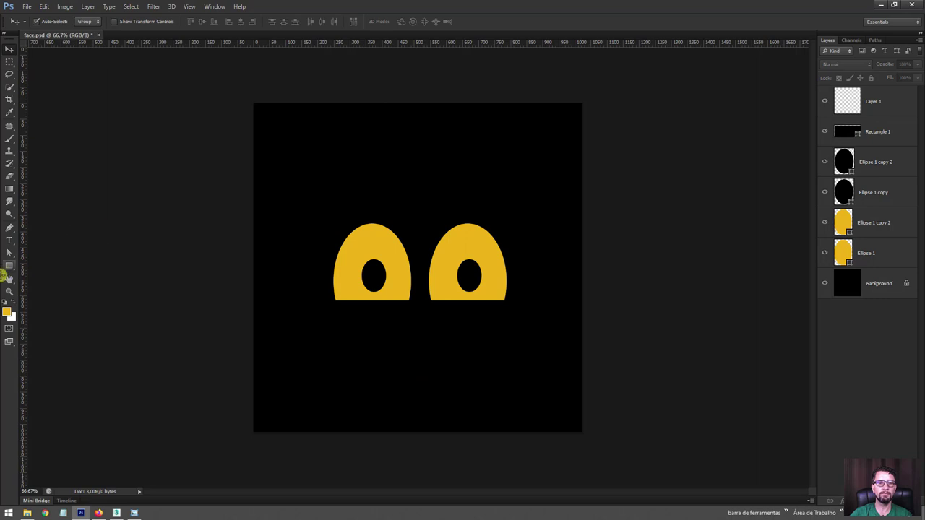
- Try a yellow smile below the eyes, undo it, and delete the black rectangle layer
left_click(845, 94)
key("b")
mouse_move(324, 355)
left_mouse_down()
mouse_move(343, 367)
mouse_move(507, 359)
left_mouse_up()
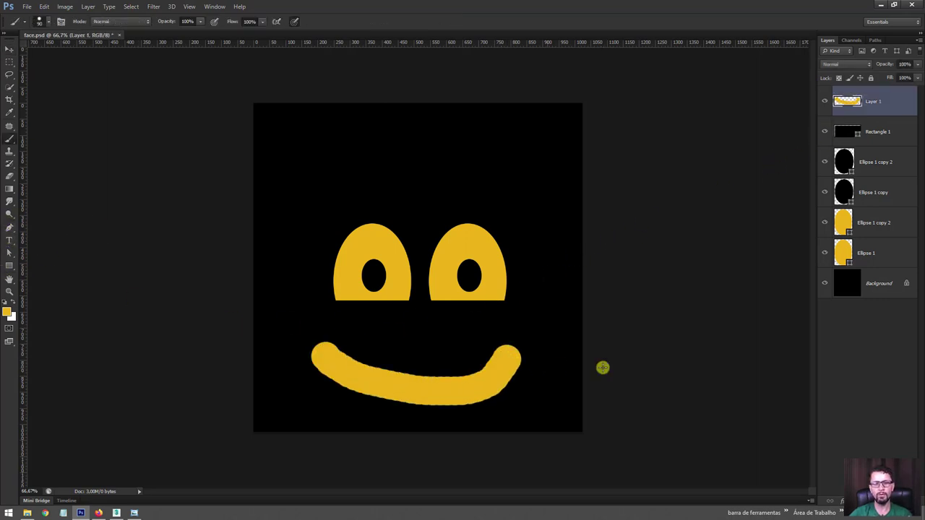
key("ctrl+z")
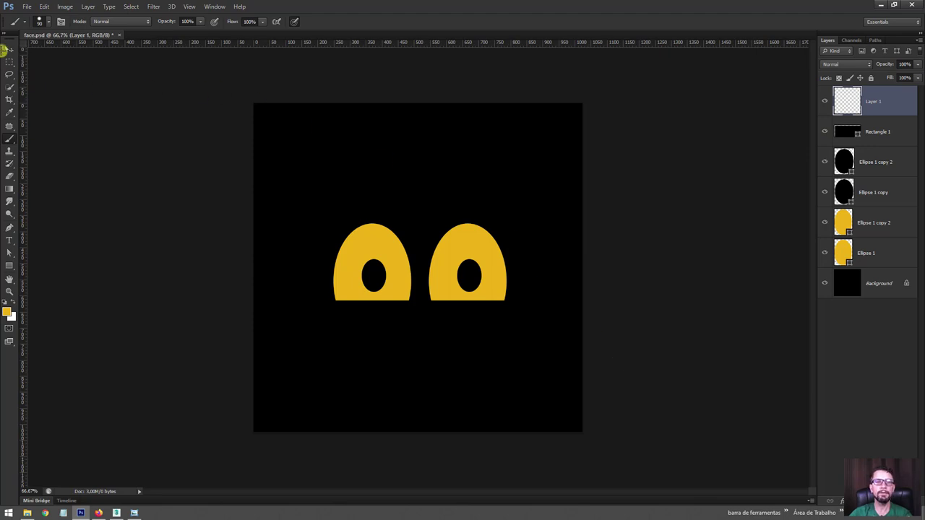
left_click(9, 50)
left_click_drag(405, 301, 421, 173)
key("Delete")
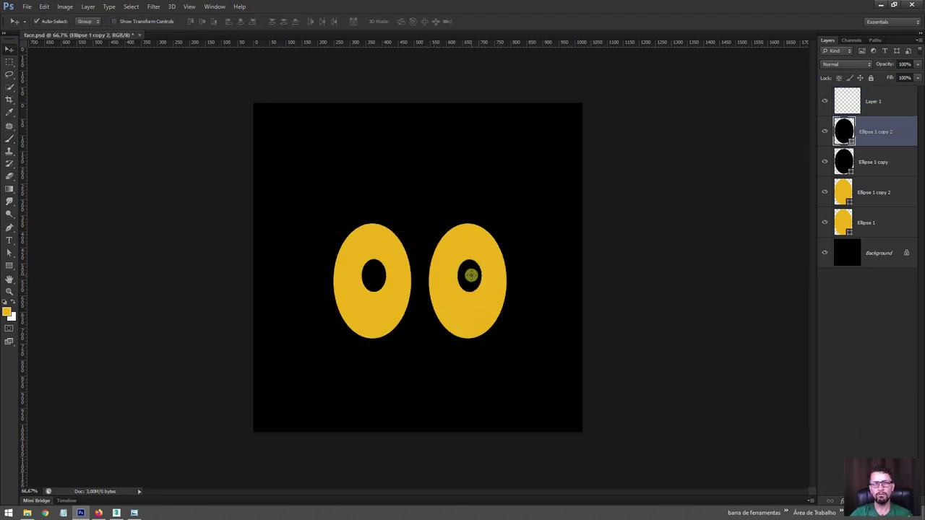
- Draw an ellipse below the eyes with the Ellipse Tool and colour it pink
right_click(6, 262)
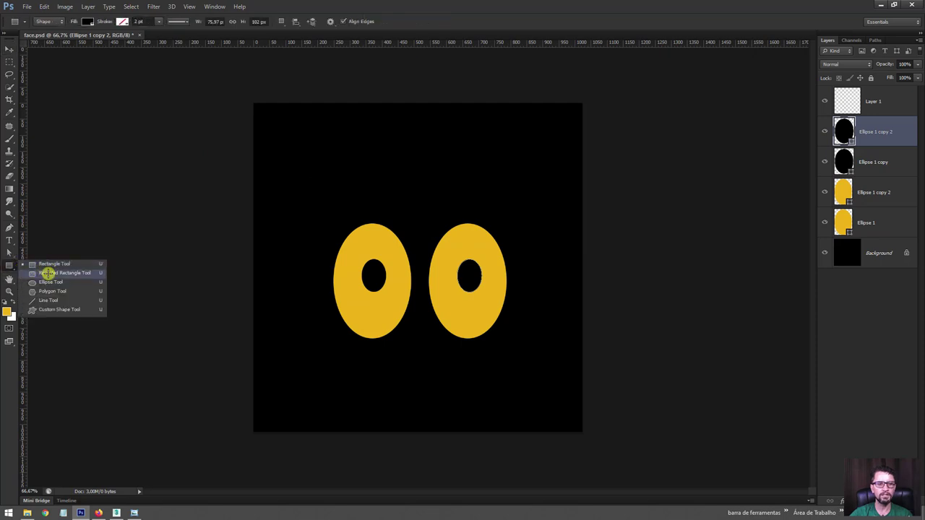
left_click(43, 273)
right_click(10, 267)
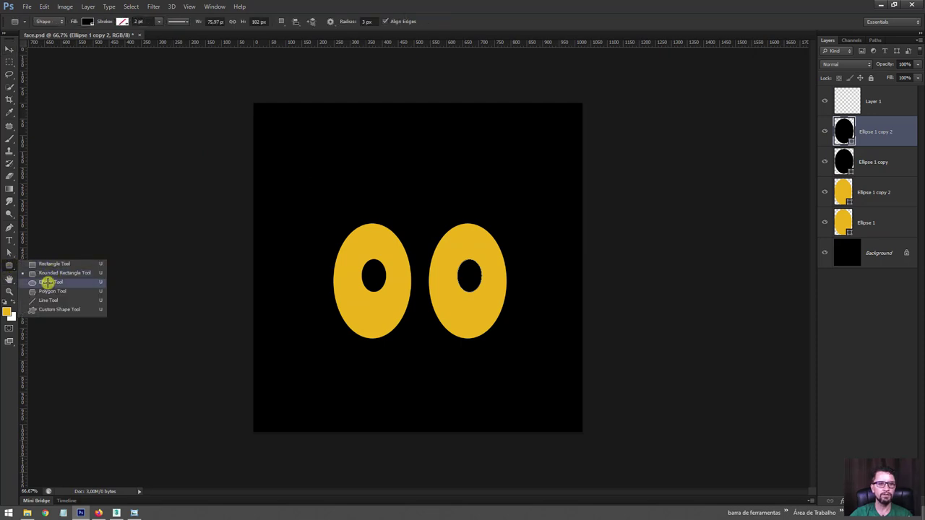
left_click(53, 285)
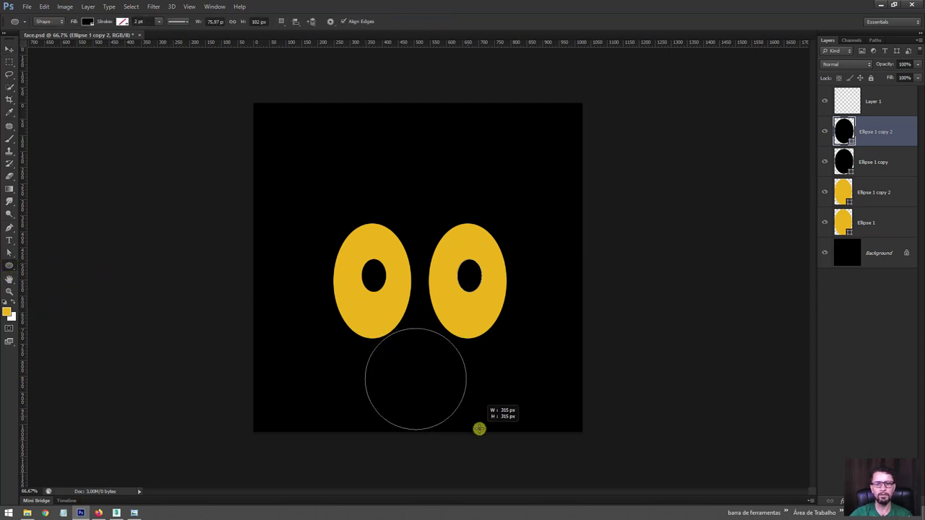
left_click_drag(365, 329, 477, 430, "shift")
double_click(844, 128)
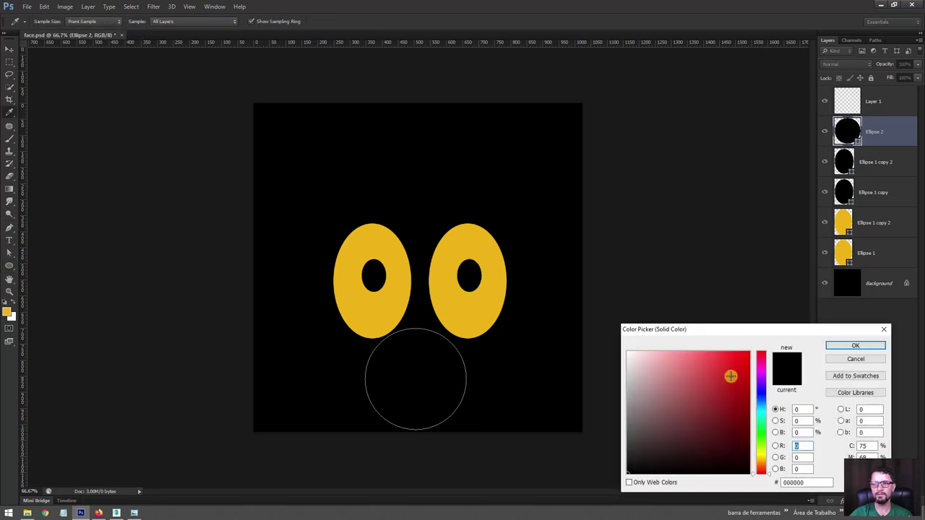
left_click(655, 371)
left_click(855, 345)
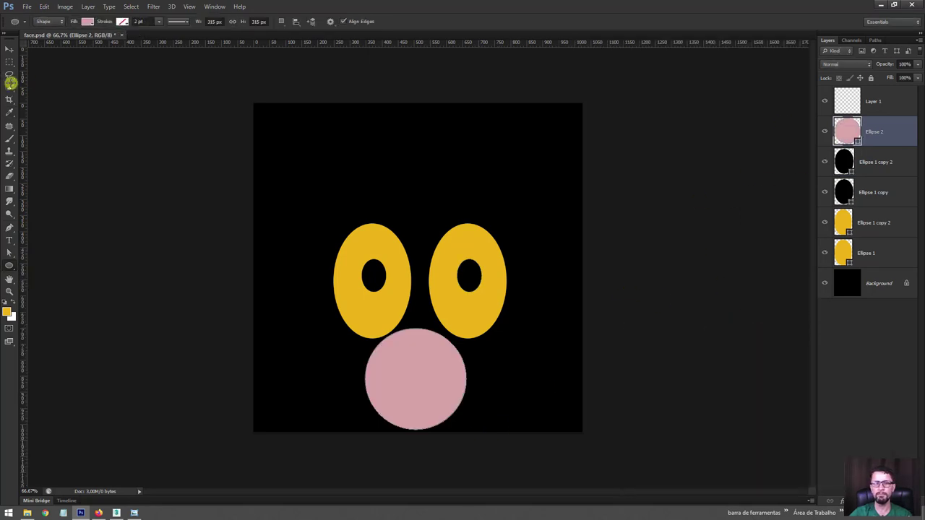
- Move both pupils lower, shift the right pupil inward, and select the pink circle
left_click(11, 49)
left_click(882, 164)
left_click(883, 191, "shift")
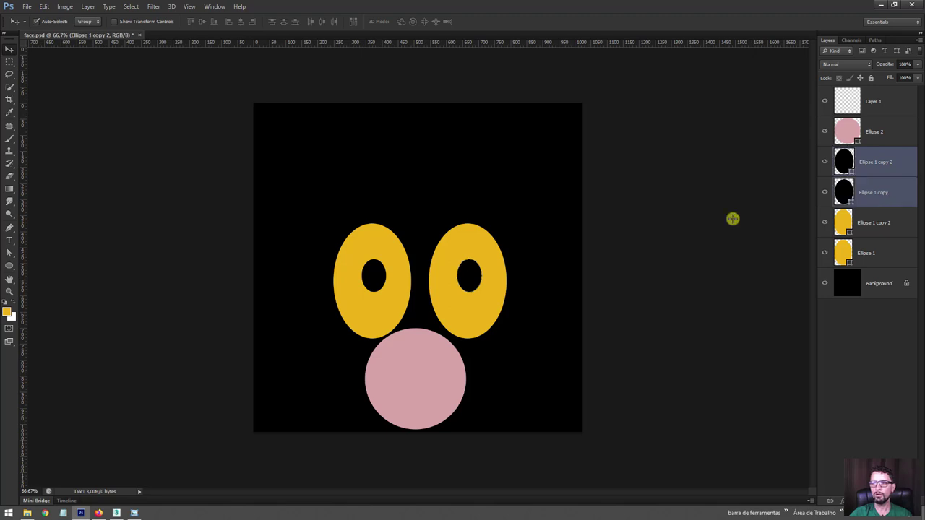
mouse_move(465, 275)
left_mouse_down()
mouse_move(471, 307)
mouse_move(454, 310)
left_mouse_up()
left_click(508, 309)
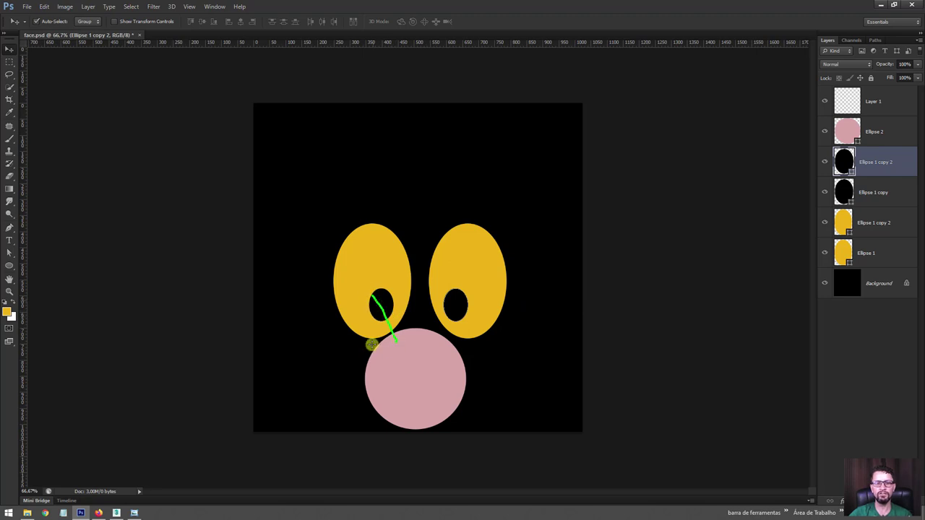
key("Escape")
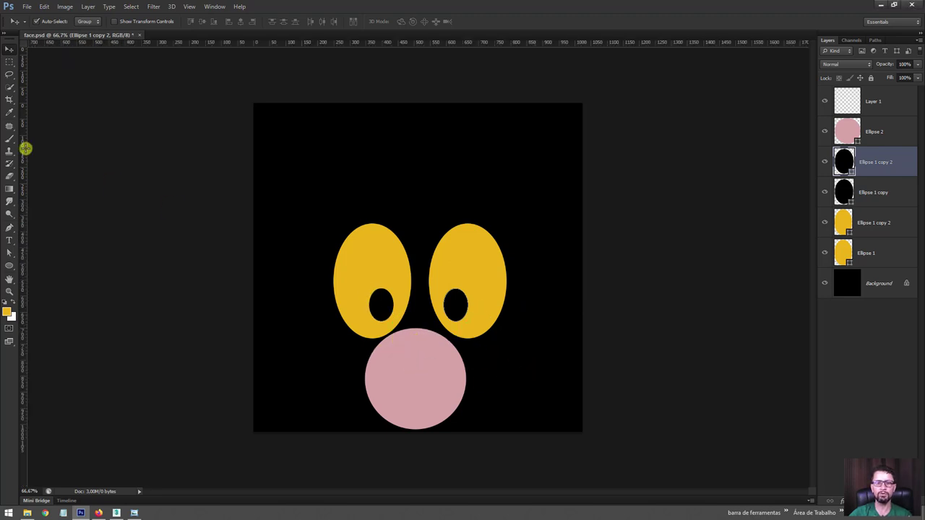
left_click_drag(419, 378, 392, 355)
- Delete the pink circle and save the face as face.jpg at Quality 7 (Medium)
key("Delete")
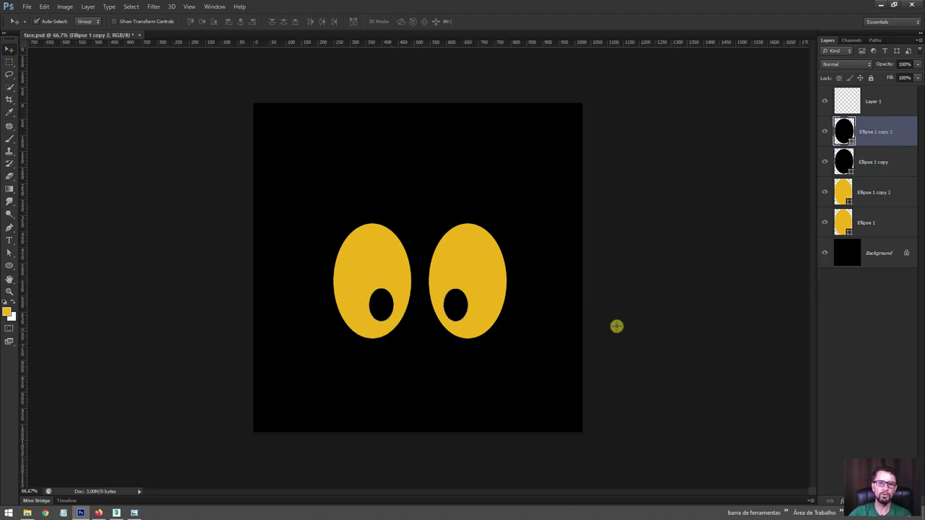
key("ctrl+shift+s")
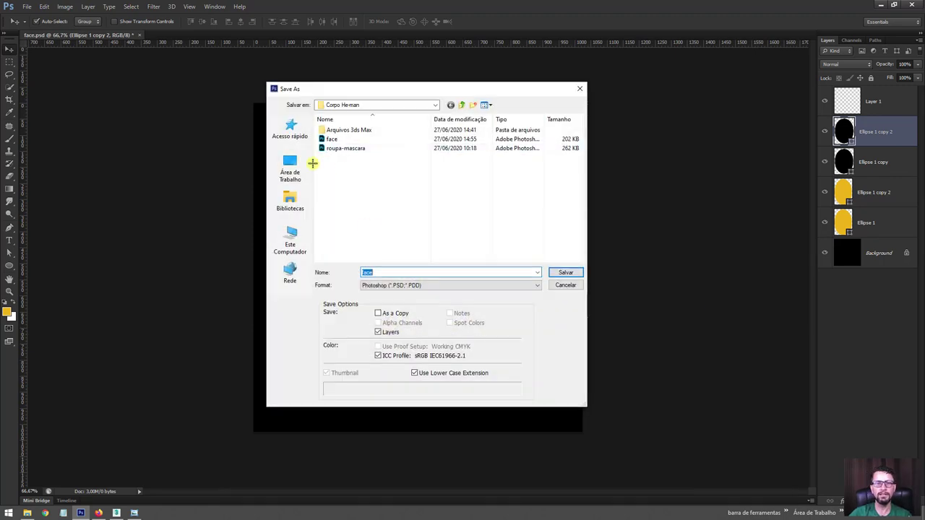
left_click(393, 285)
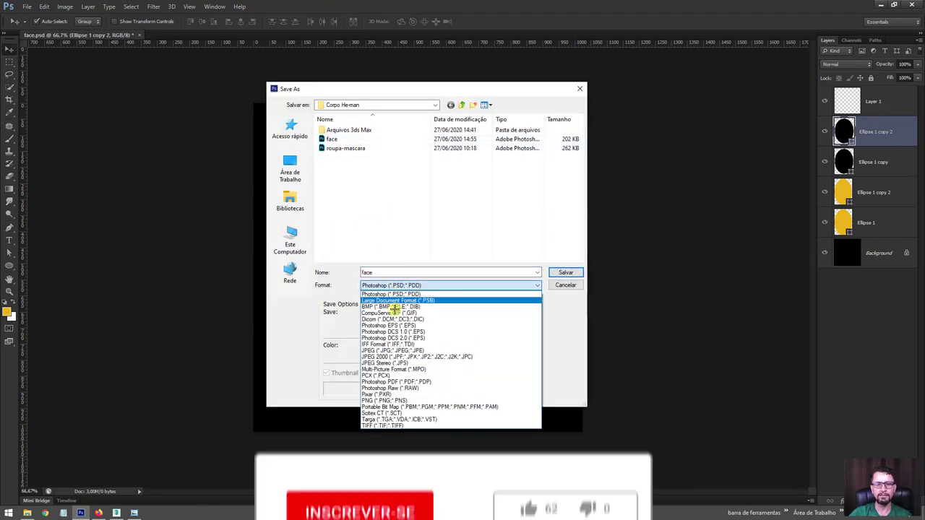
left_click(393, 350)
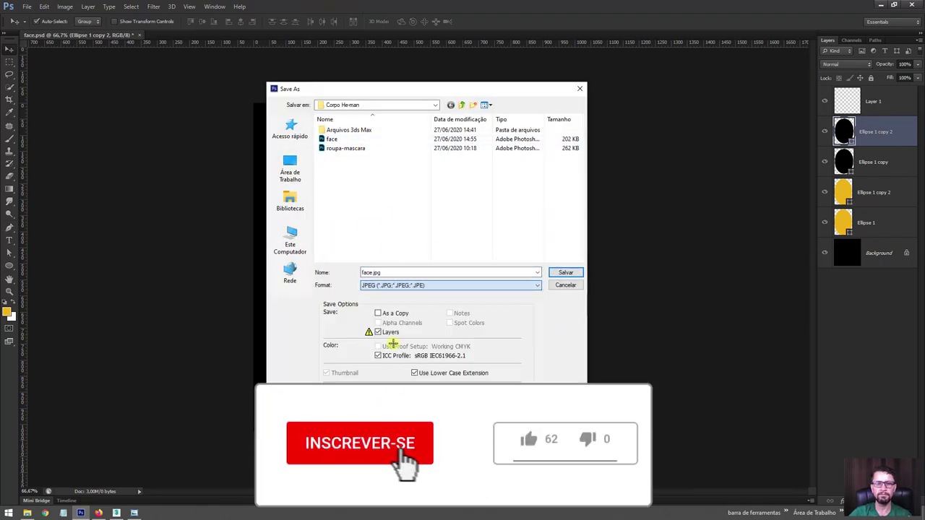
left_click(565, 274)
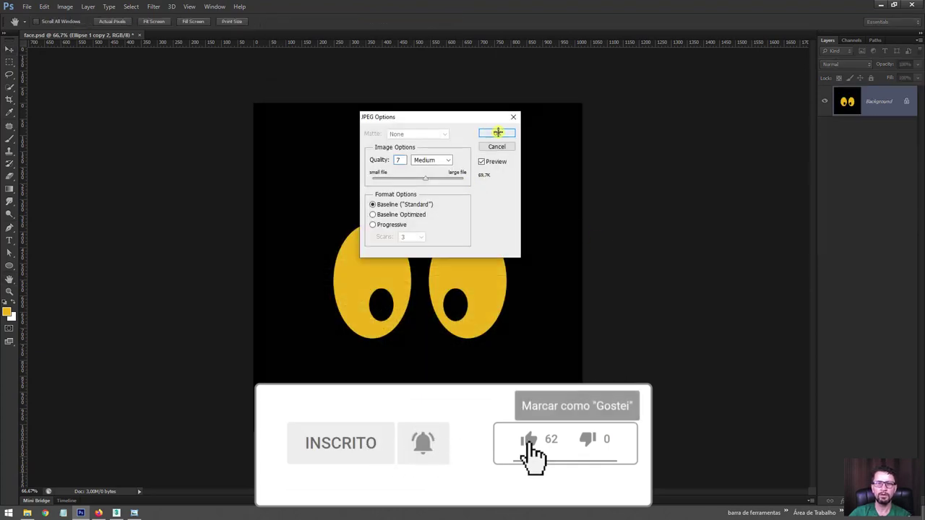
left_click(497, 133)
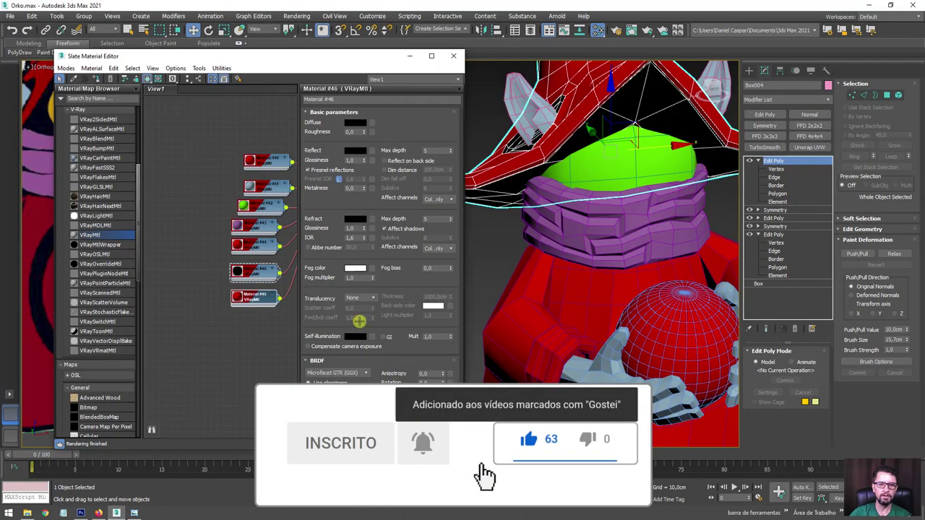
- Drag face.jpg into the Slate editor and wire the Map #4 bitmap into Material #42's diffuse
left_click(27, 513)
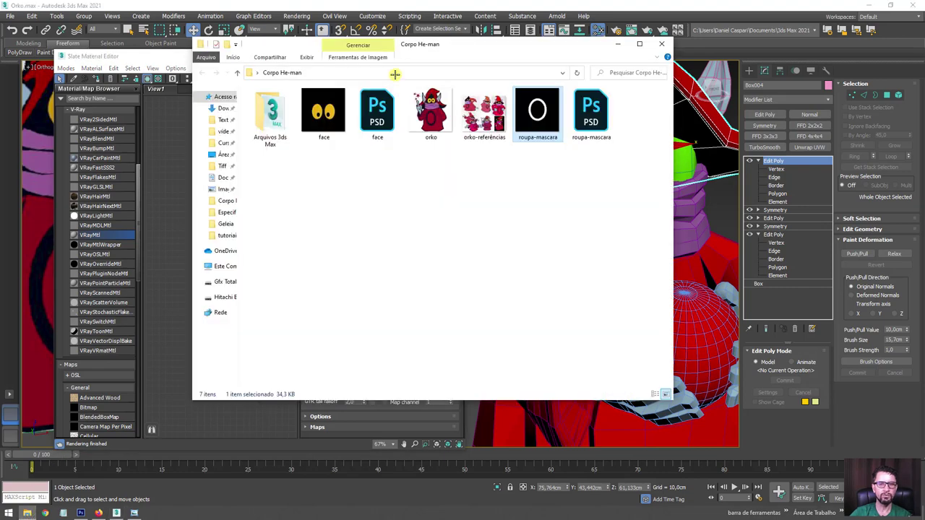
left_click_drag(469, 45, 751, 113)
left_click_drag(607, 180, 190, 172)
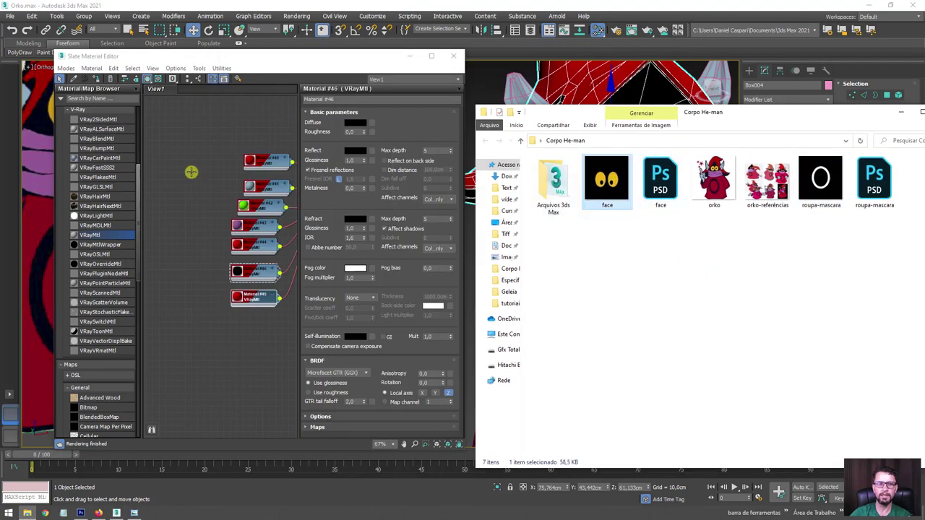
left_click(896, 113)
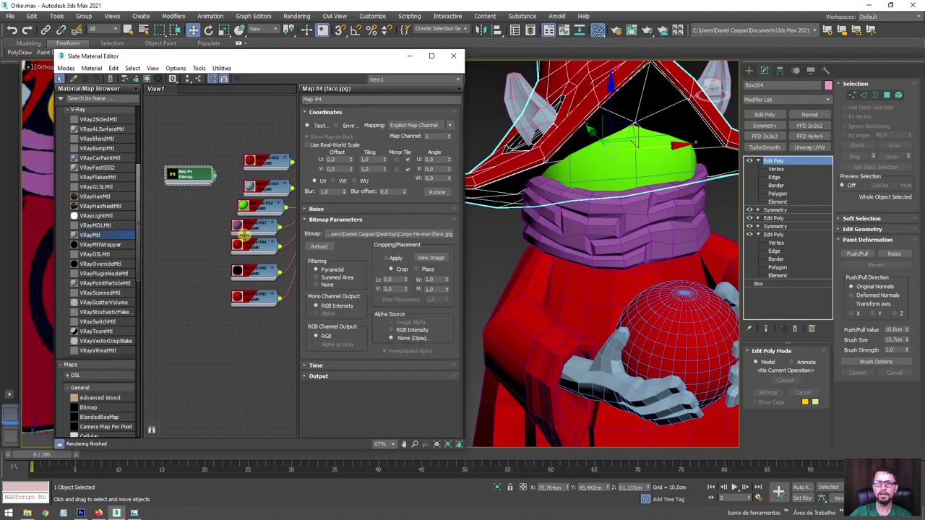
left_click_drag(190, 174, 171, 182)
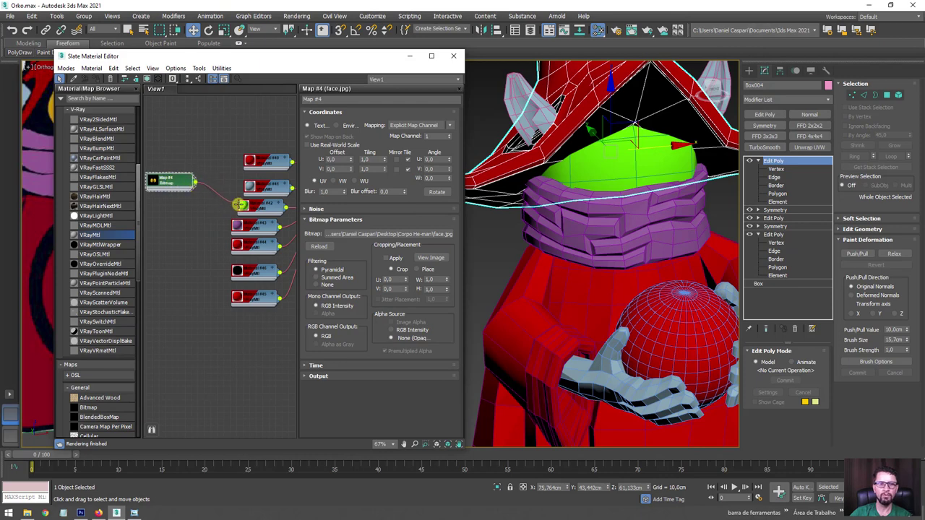
left_click_drag(240, 205, 248, 206)
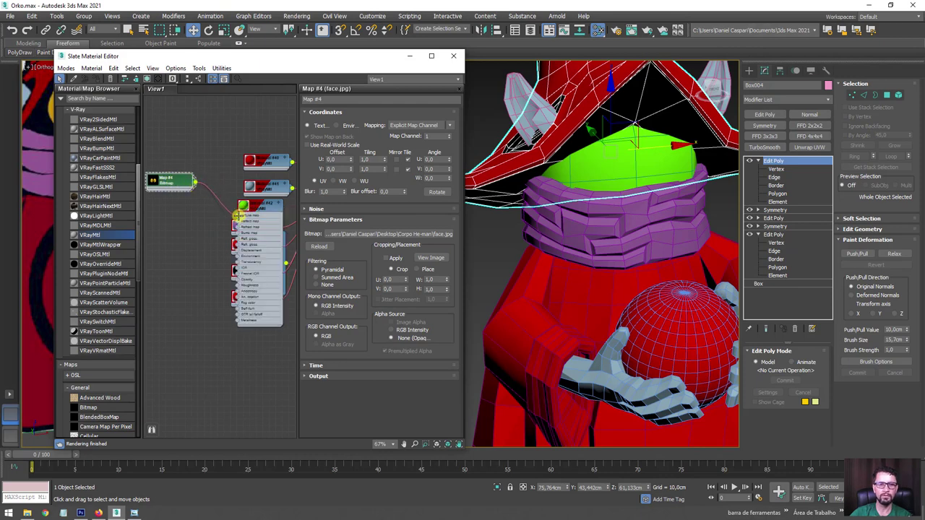
left_click(239, 215)
- Select the head box Box003, isolate it, and orbit to inspect the face texture
mouse_move(611, 222)
middle_mouse_down("alt")
mouse_move(605, 249)
mouse_move(626, 248)
middle_mouse_up("alt")
left_click(606, 249)
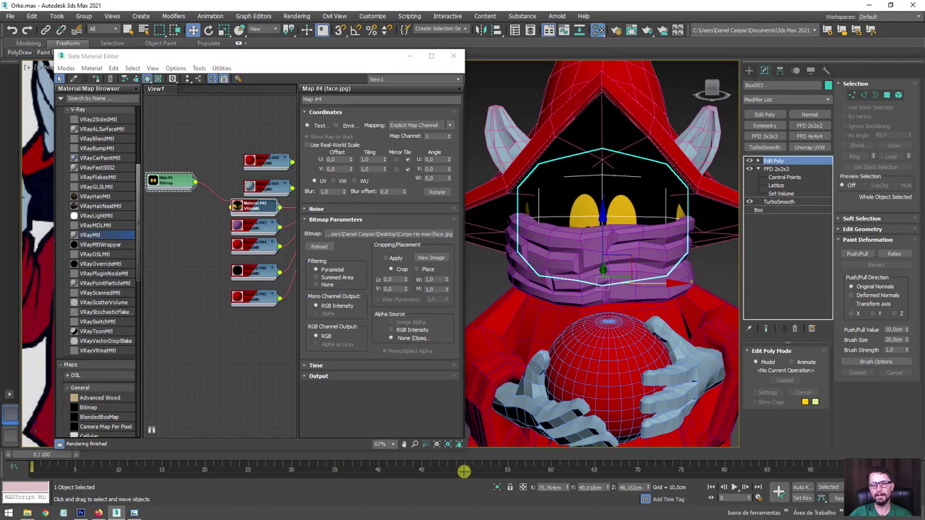
left_click(497, 487)
middle_click_drag(665, 327, 648, 343, "alt")
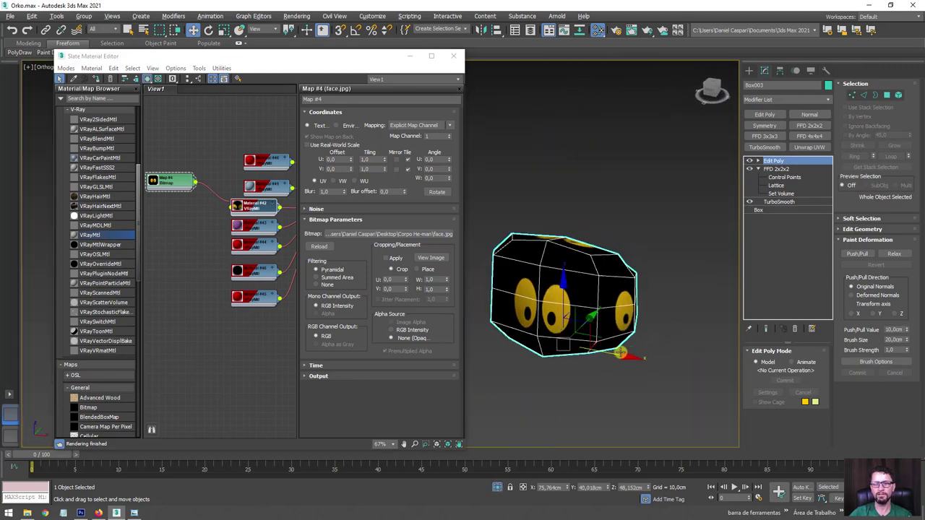
middle_click_drag(535, 345, 539, 447, "alt")
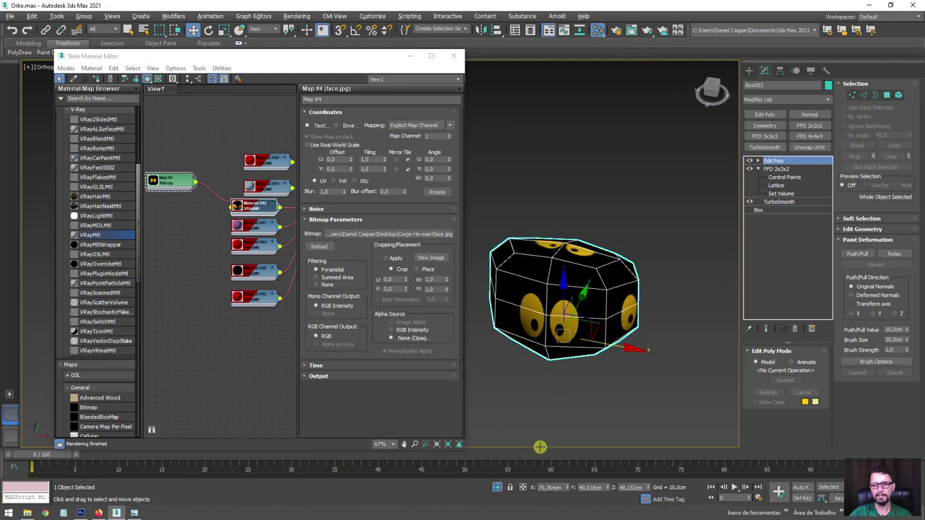
left_click(498, 486)
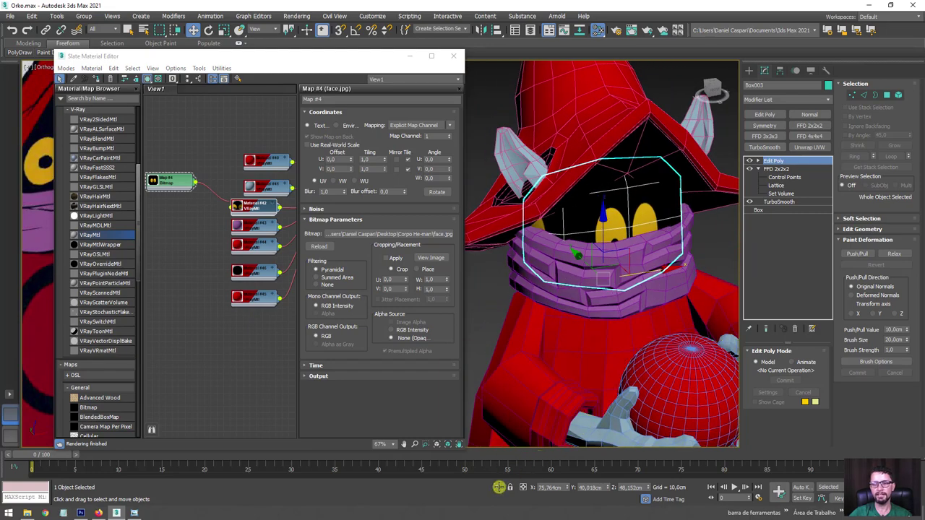
left_click(499, 486)
mouse_move(636, 324)
middle_mouse_down("alt")
mouse_move(684, 321)
mouse_move(704, 337)
middle_mouse_up("alt")
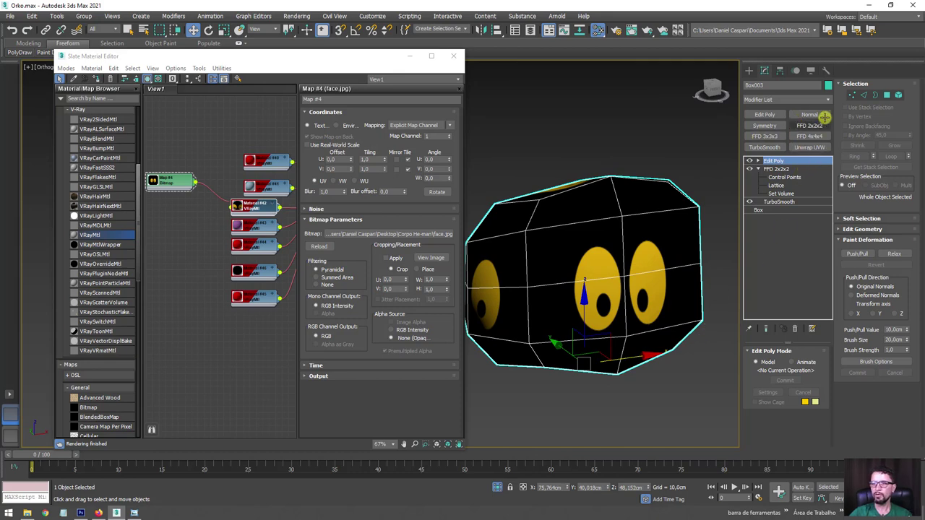
- Add a UVW Map modifier to the head with Alignment set to Y
left_click(826, 100)
left_click_drag(828, 120, 827, 412)
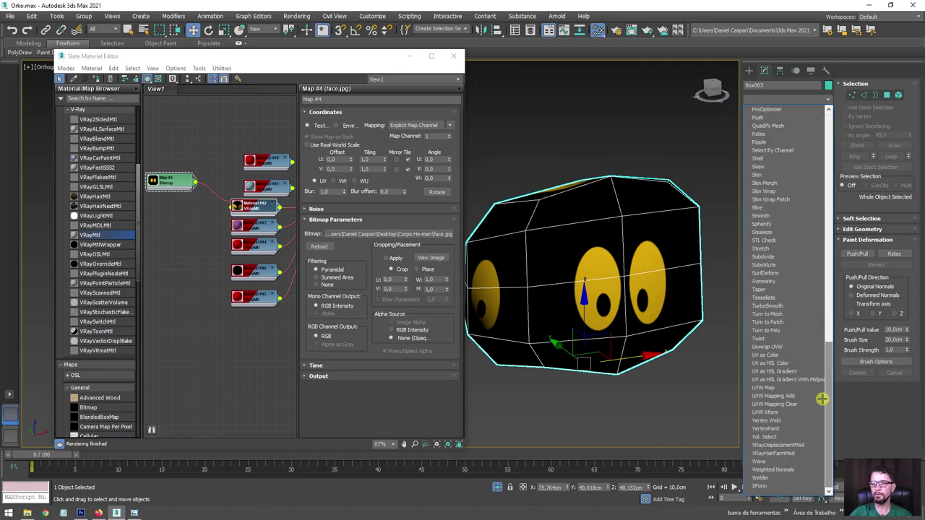
left_click(766, 388)
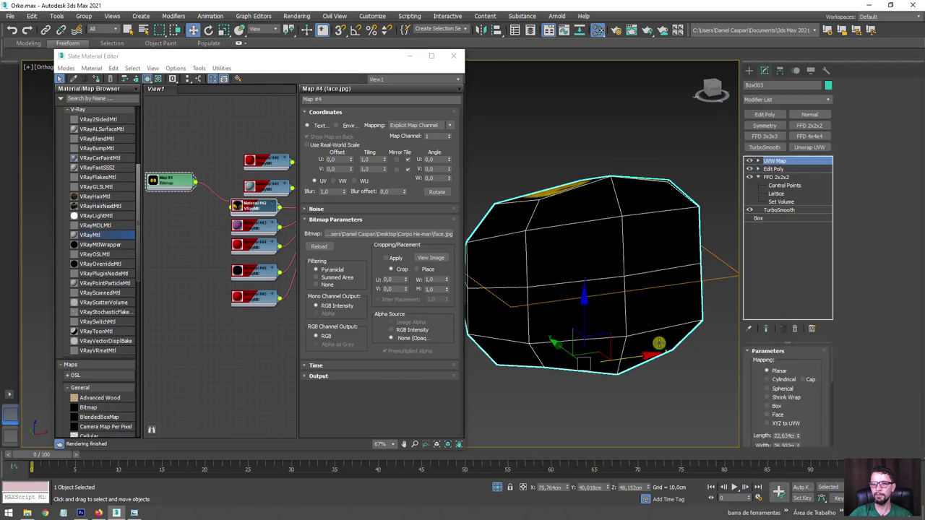
scroll(802, 397, "down", 3)
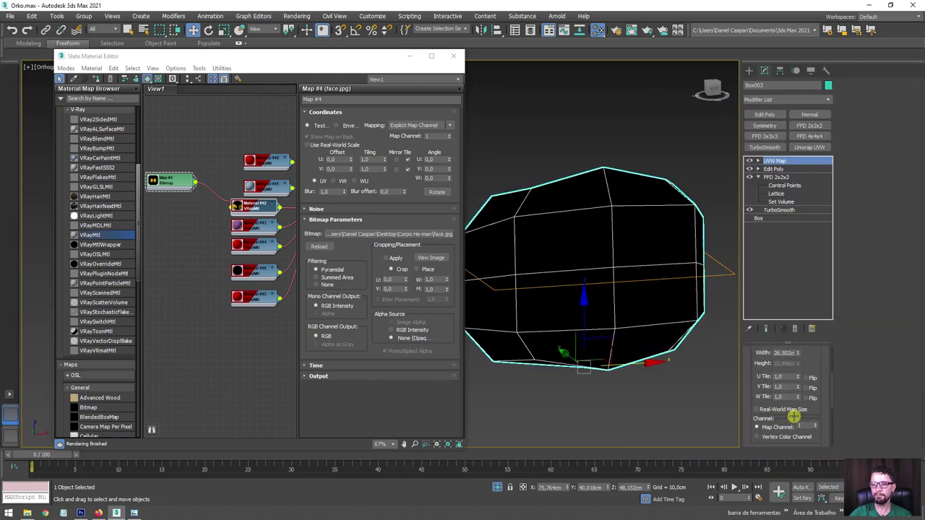
scroll(794, 412, "down", 2)
scroll(793, 394, "down", 2)
left_click(786, 367)
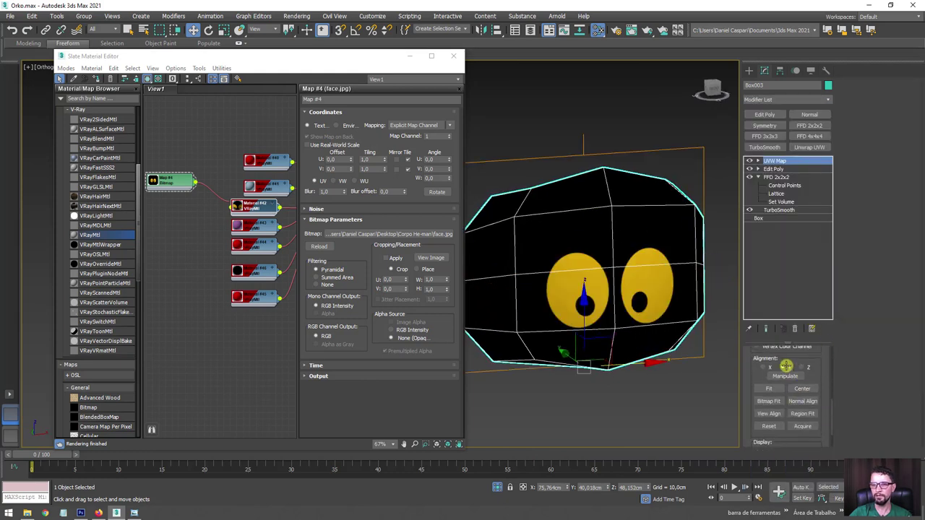
- Scale and move the UVW Map gizmo so the eyes fit the face, and exit isolation
left_click(758, 160)
left_click(775, 169)
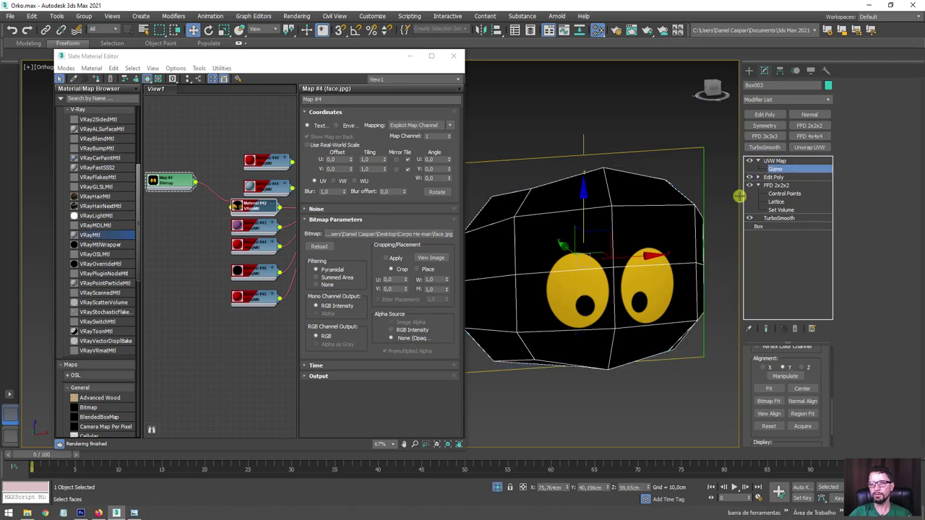
key("r")
left_click_drag(583, 250, 580, 233)
key("w")
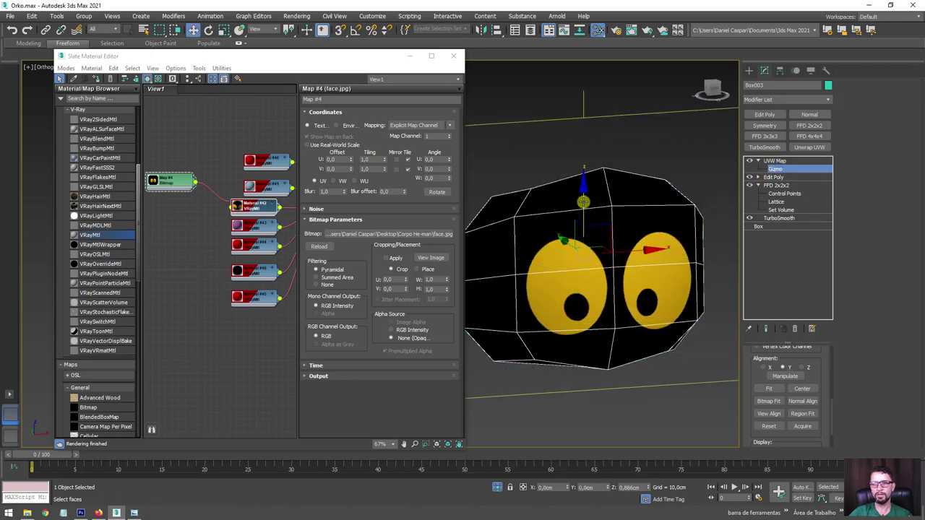
left_click(495, 484)
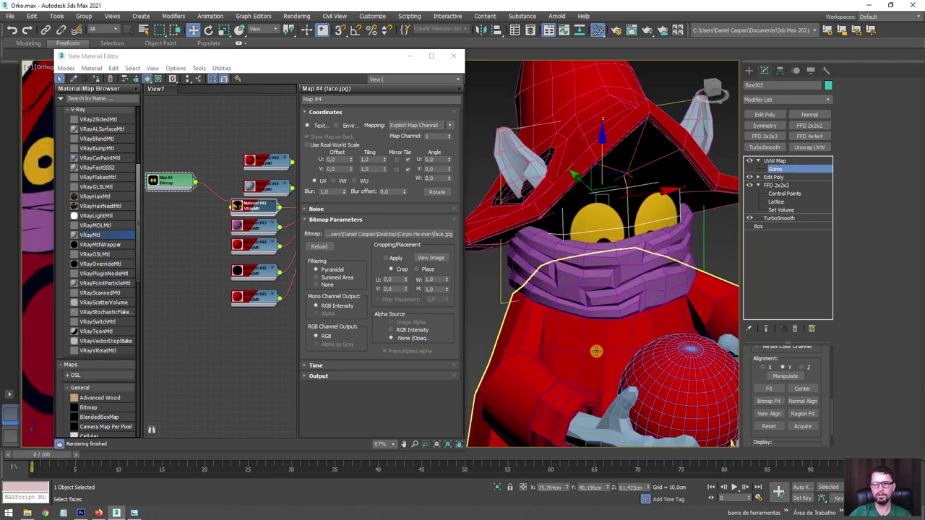
left_click_drag(596, 144, 596, 136)
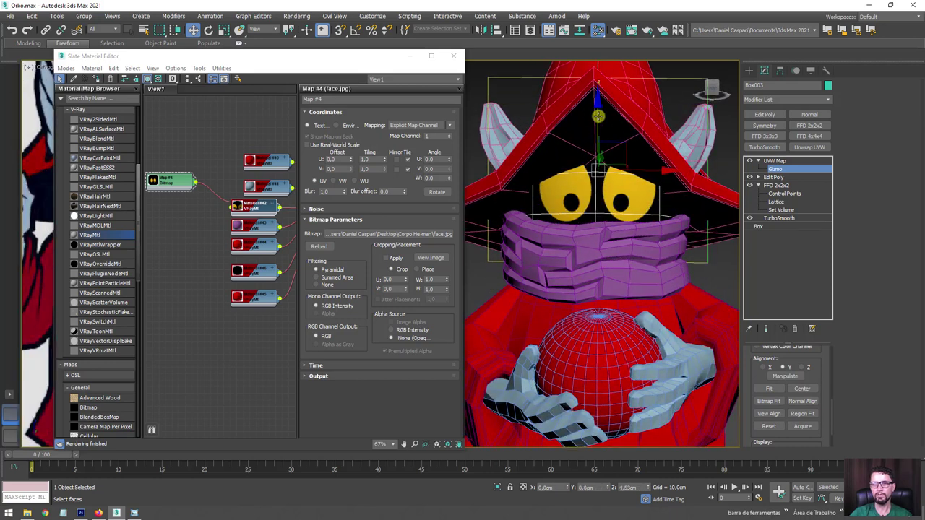
key("r")
left_click_drag(600, 168, 602, 175)
key("w")
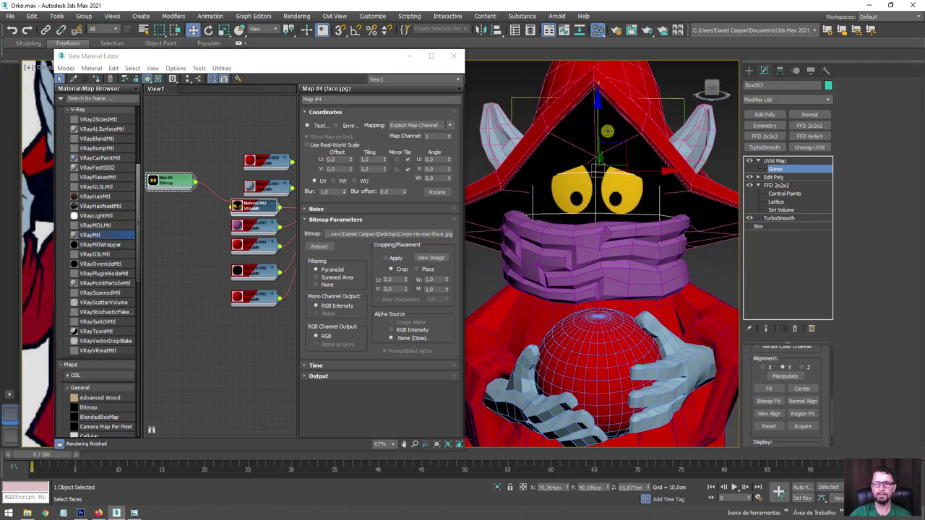
left_click_drag(597, 130, 587, 217)
mouse_move(587, 217)
middle_mouse_down("alt")
mouse_move(645, 209)
mouse_move(607, 217)
middle_mouse_up("alt")
- Select the hood Box004, delete its top Edit Poly, and enter Vertex mode
left_click(694, 180)
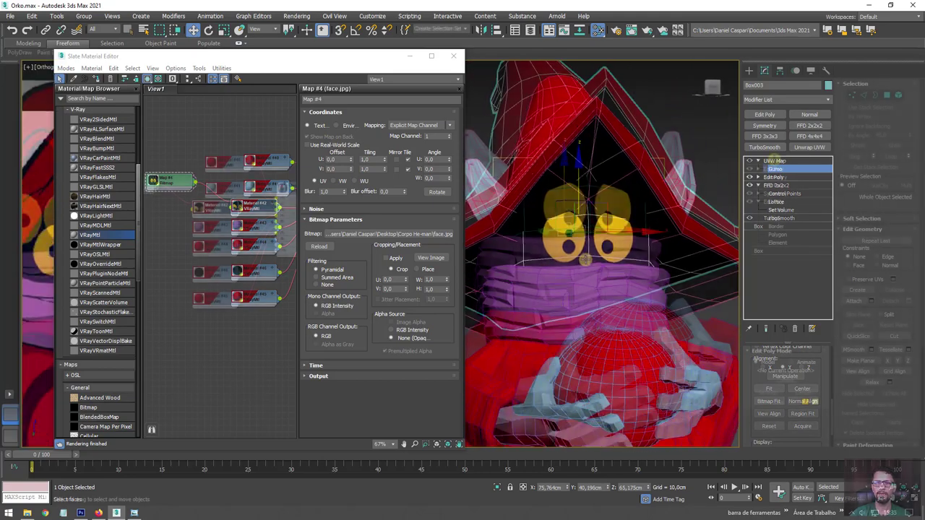
left_click(795, 328)
scroll(574, 234, "down", 3)
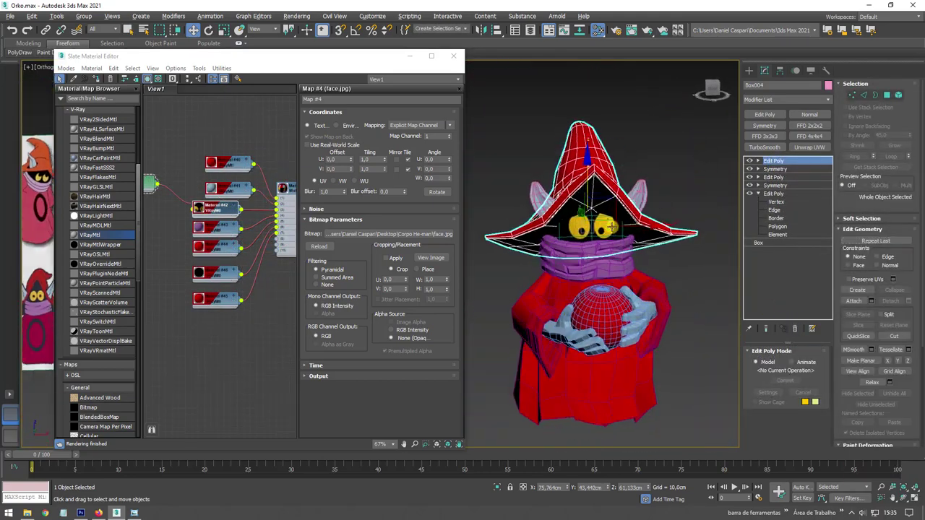
scroll(575, 233, "up", 4)
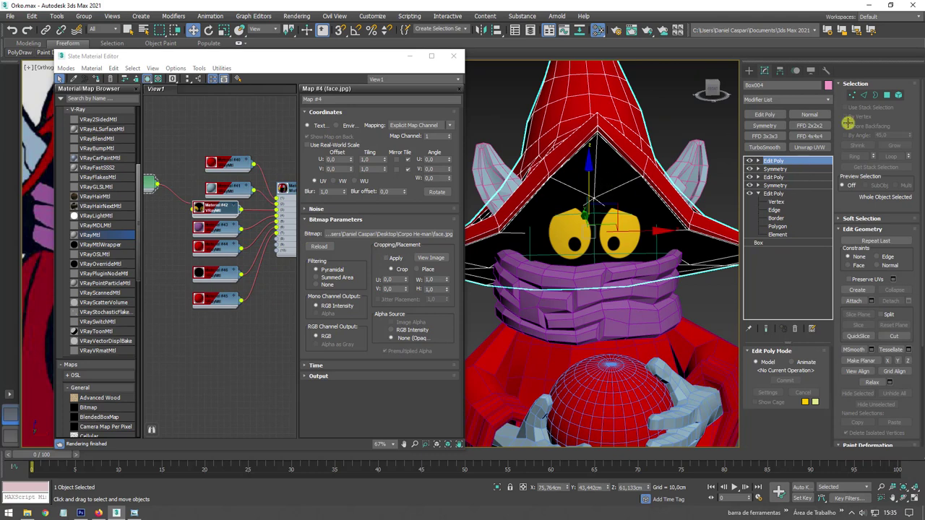
left_click(852, 94)
- In wireframe, pick three vertices on the hood's front edge and move them about 1.9 cm
left_click(576, 220)
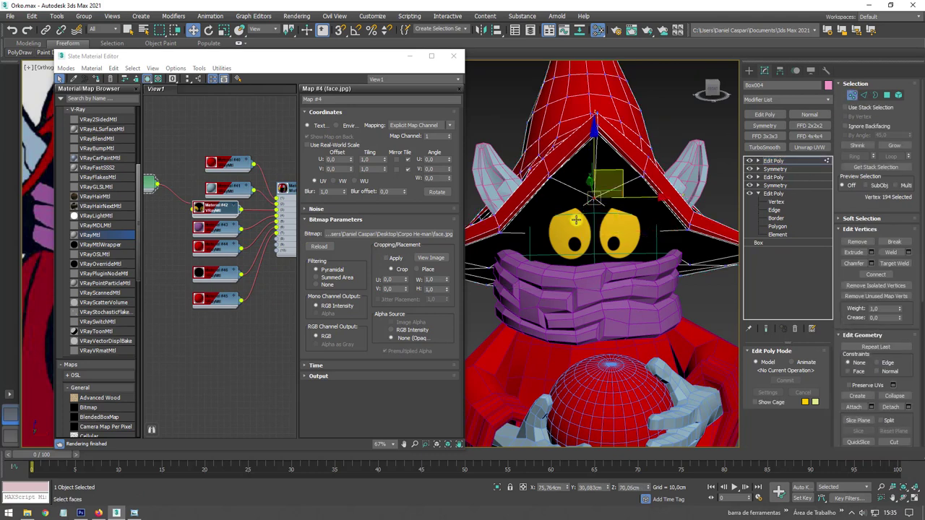
key("F3")
scroll(549, 231, "up", 2)
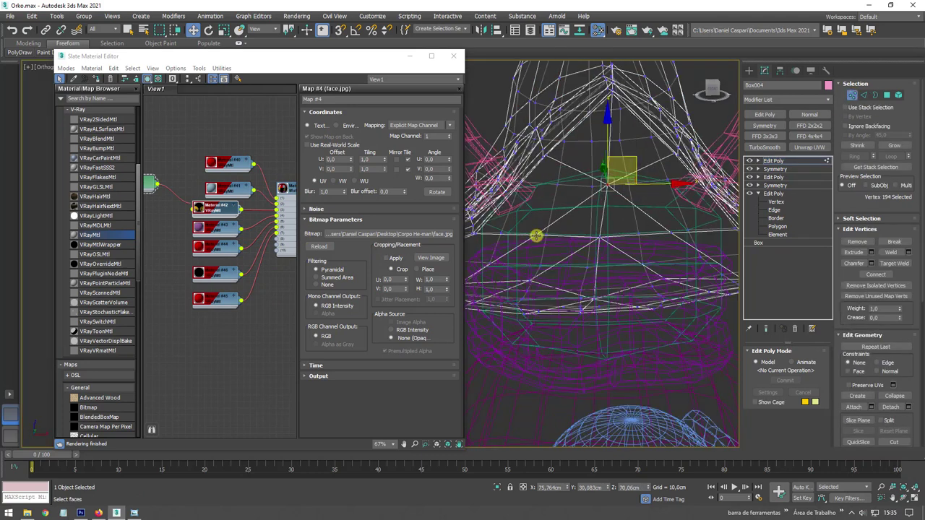
left_click(670, 233)
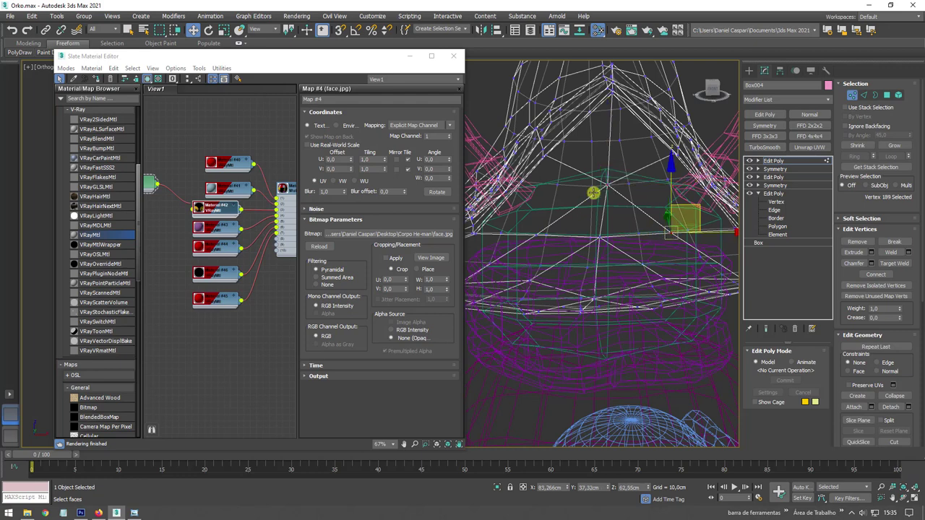
left_click(609, 184)
left_click(534, 237, "ctrl")
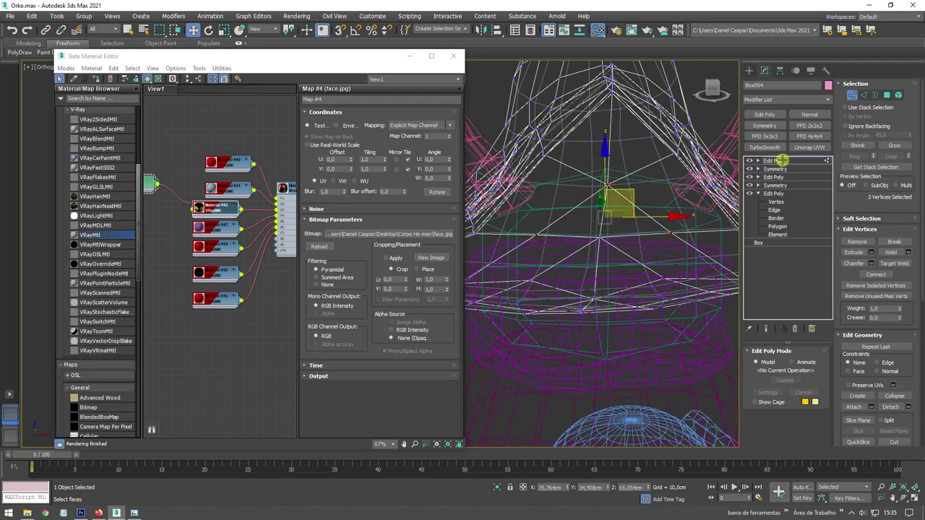
key("F3")
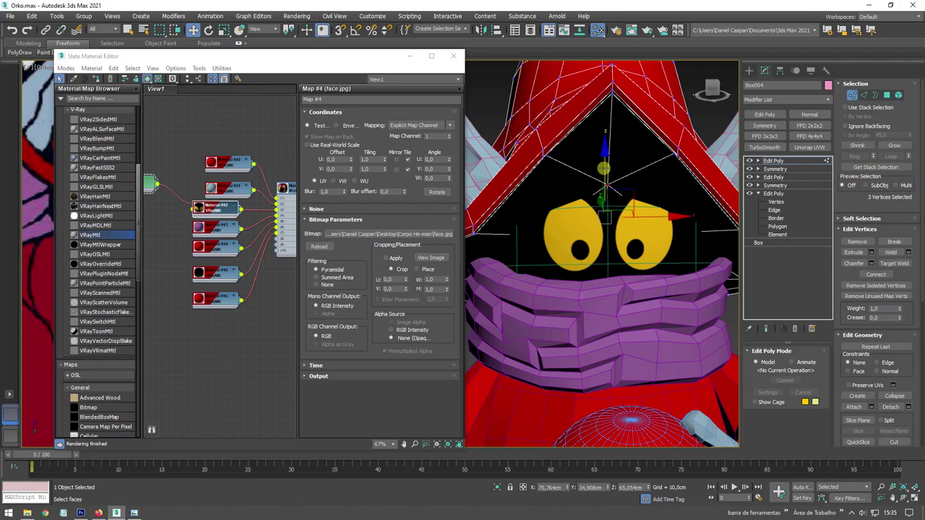
left_click_drag(606, 174, 605, 150)
middle_click_drag(605, 152, 737, 184, "alt")
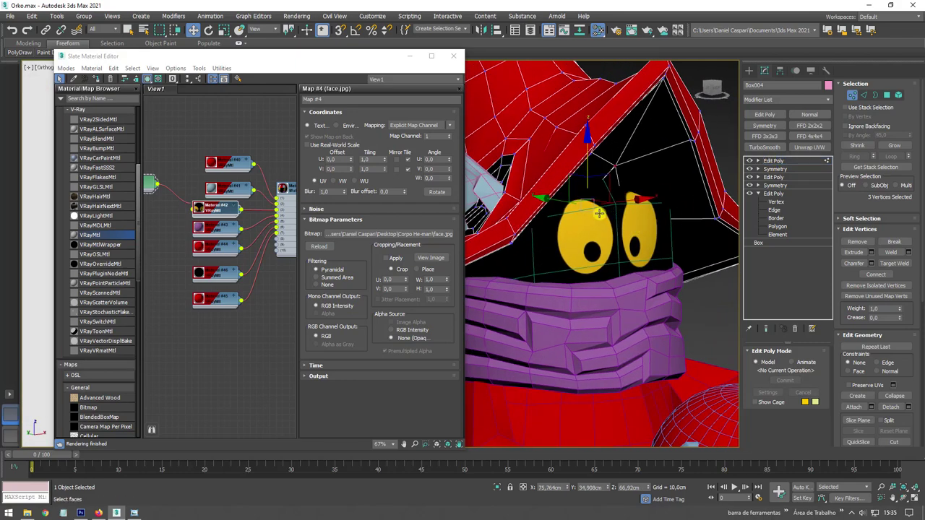
left_click(640, 292)
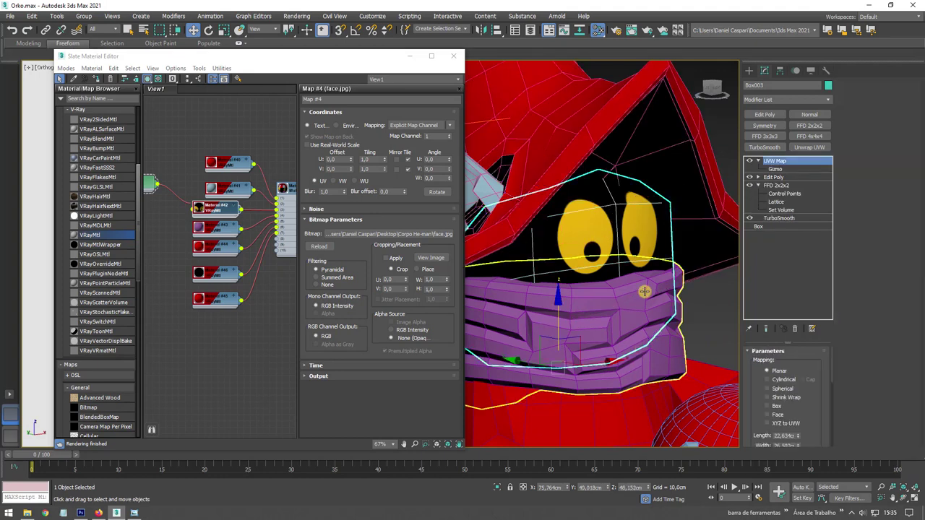
- Collapse the FFD 2x2x2 and UVW Map entries, add Edit Poly to Box003, and isolate it
left_click(757, 185)
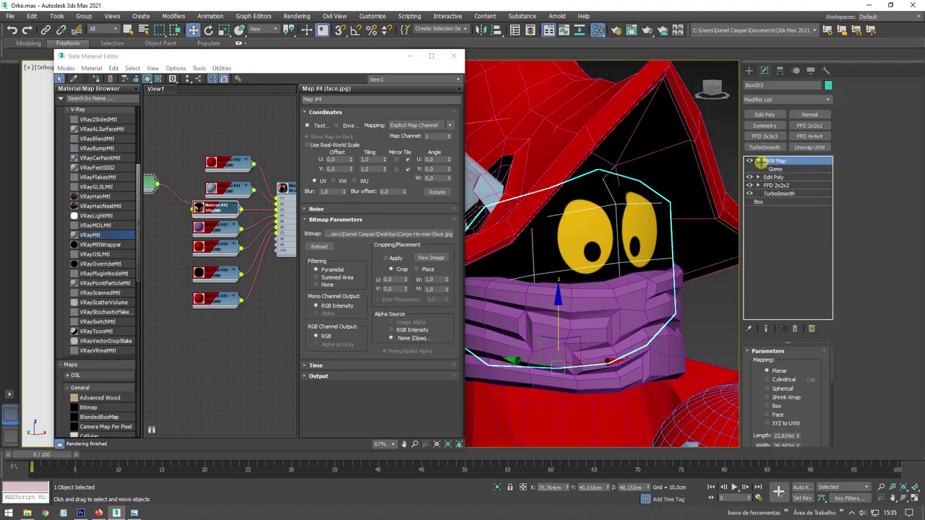
left_click(759, 162)
left_click(763, 114)
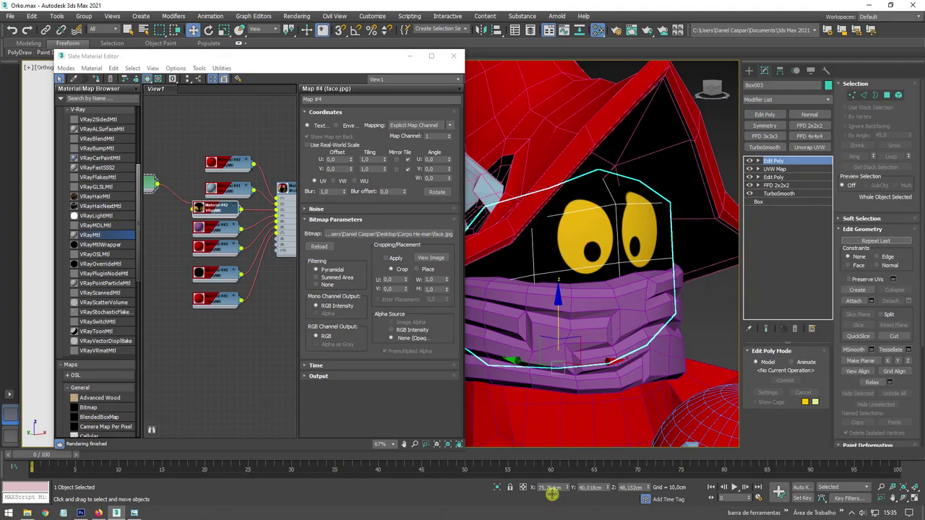
left_click(496, 485)
middle_click_drag(520, 320, 694, 362, "alt")
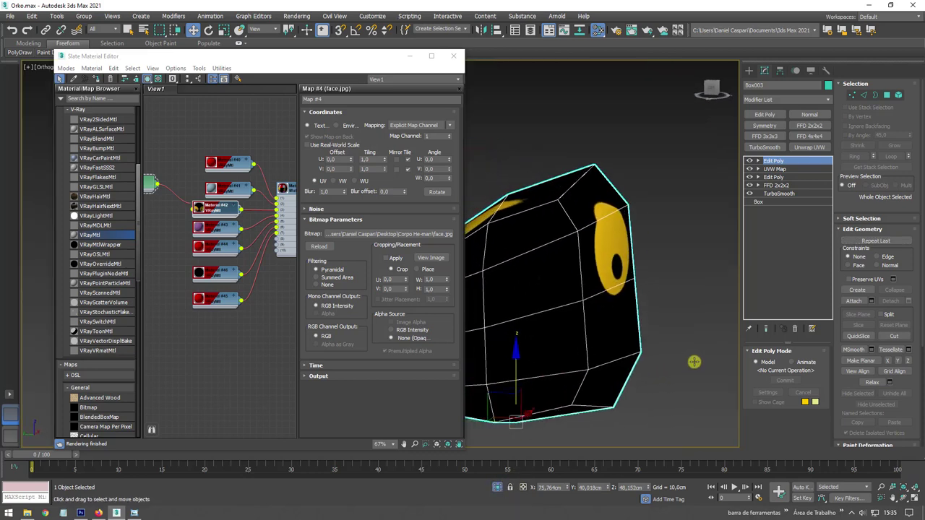
- Select the three top-corner vertices and pull them in side view to reshape the head
left_click(849, 92)
middle_click_drag(560, 161, 543, 138, "alt")
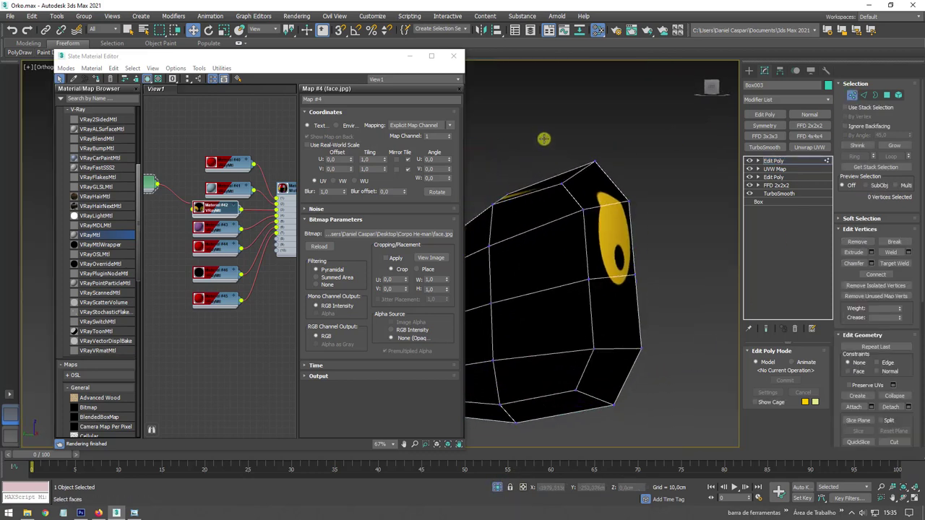
left_click_drag(614, 187, 614, 190)
scroll(578, 194, "up", 3)
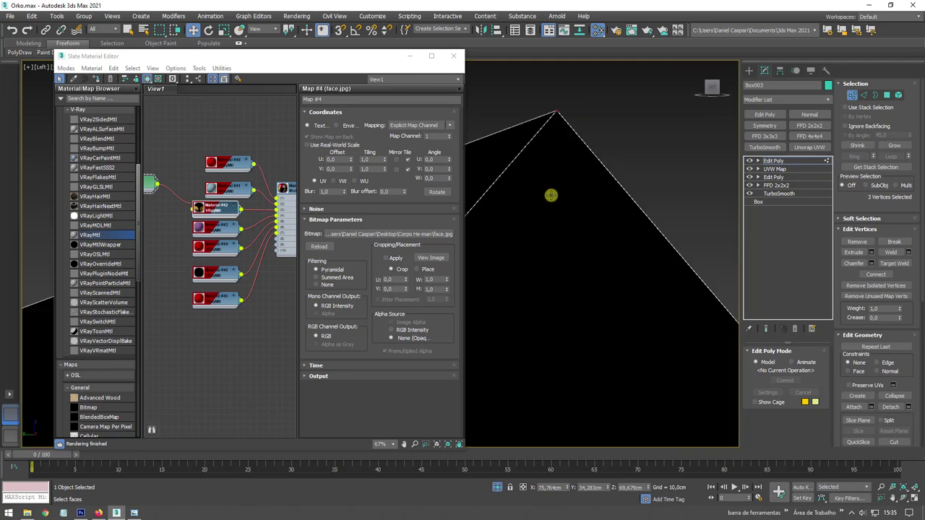
key("l")
scroll(557, 209, "down", 2)
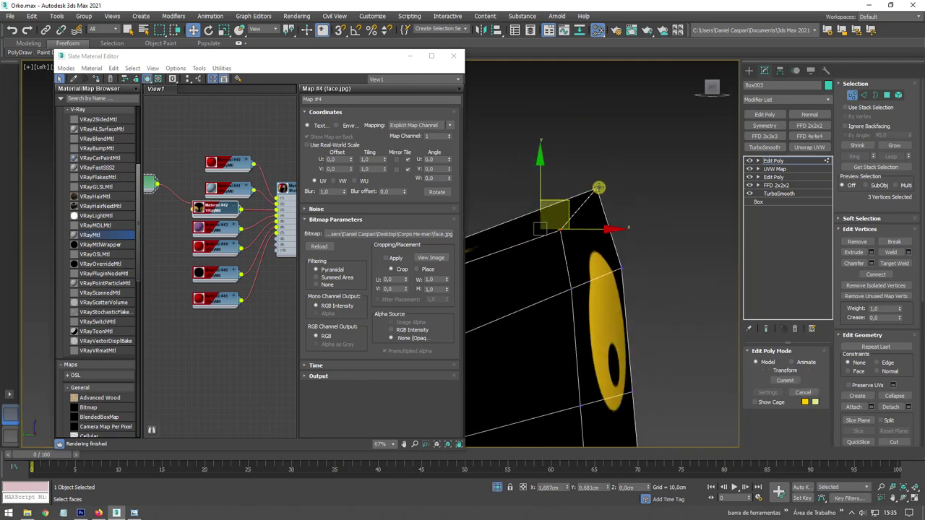
mouse_move(566, 201)
middle_mouse_down("alt")
mouse_move(604, 214)
mouse_move(663, 211)
middle_mouse_up("alt")
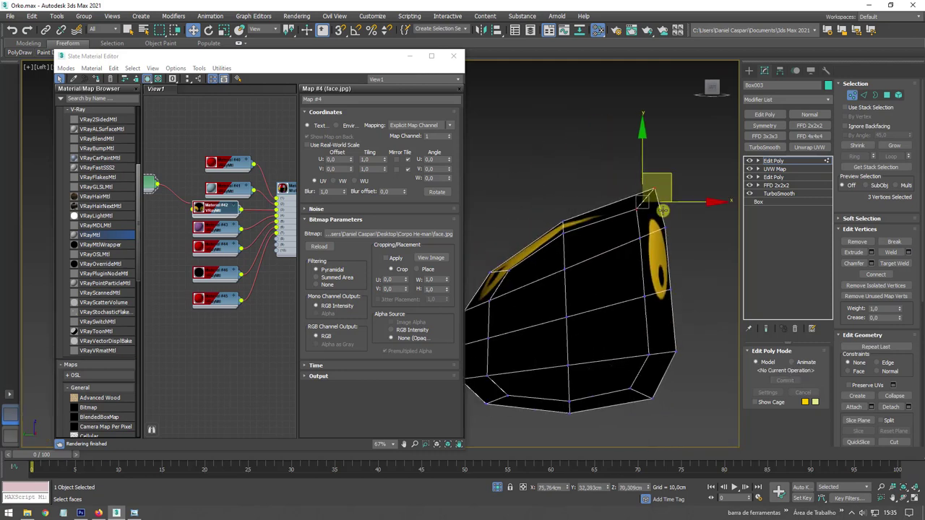
- End isolation and move Edit Poly below the UVW Map modifier in the stack
left_click(775, 160)
middle_click_drag(636, 303, 557, 471, "alt")
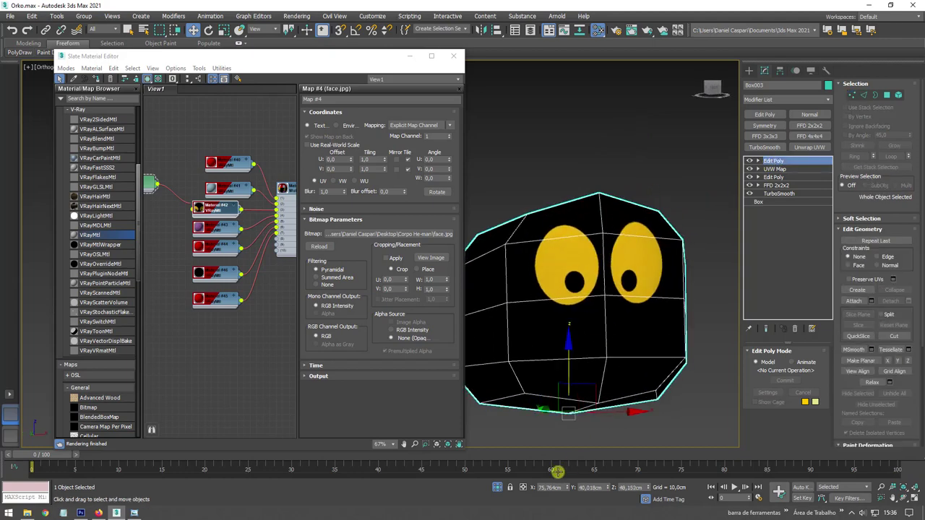
left_click(494, 485)
mouse_move(588, 307)
middle_mouse_down("alt")
mouse_move(640, 199)
mouse_move(784, 186)
middle_mouse_up("alt")
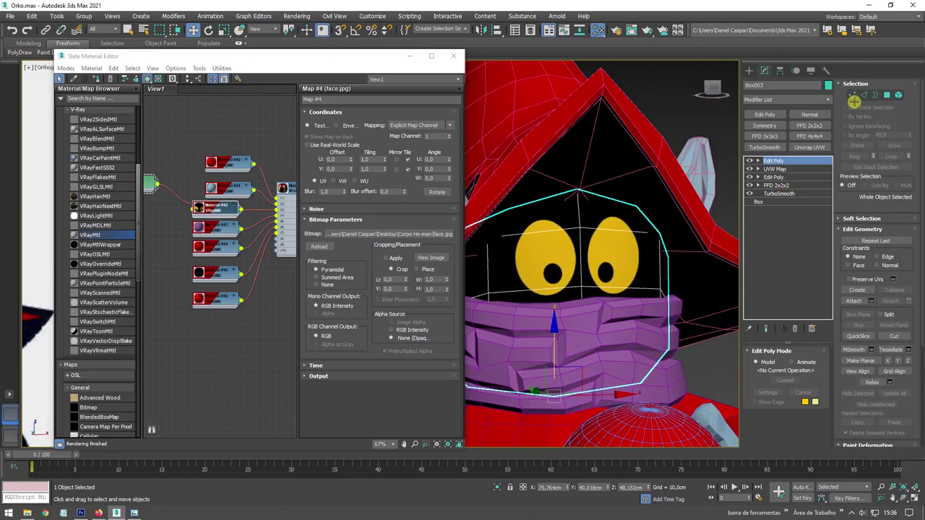
left_click(852, 94)
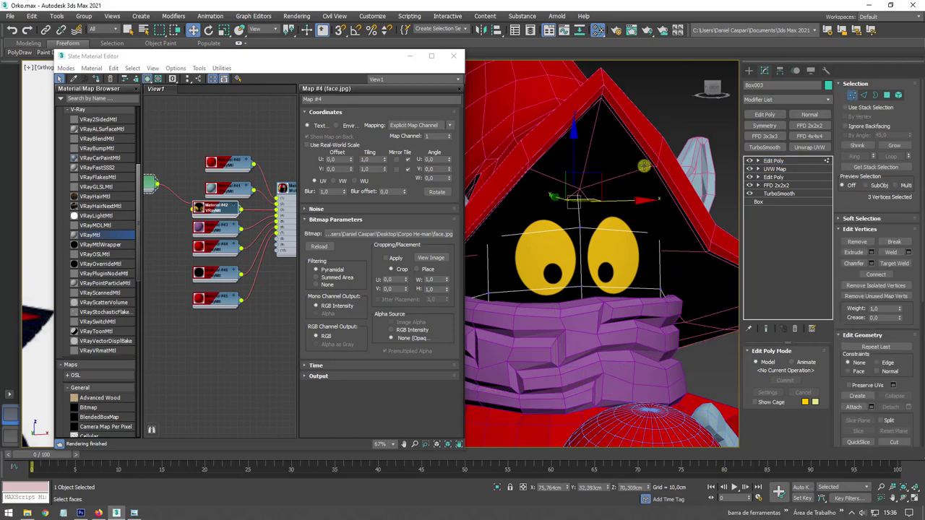
left_click(773, 160)
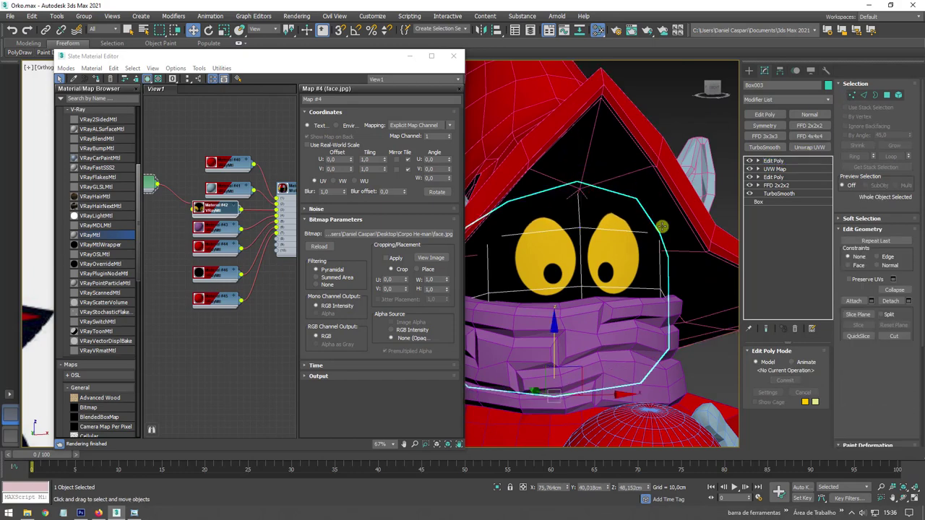
mouse_move(650, 246)
middle_mouse_down("alt")
mouse_move(602, 250)
mouse_move(628, 251)
middle_mouse_up("alt")
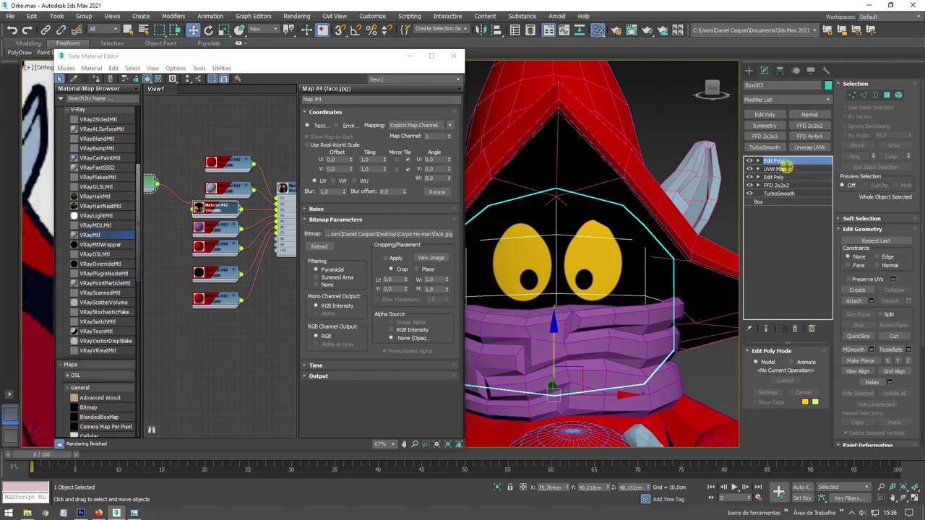
left_click_drag(776, 167, 777, 173)
- Move the top Edit Poly below UVW Map, then shift the UVW Map gizmo to reposition the face texture
middle_click_drag(646, 233, 653, 245, "alt")
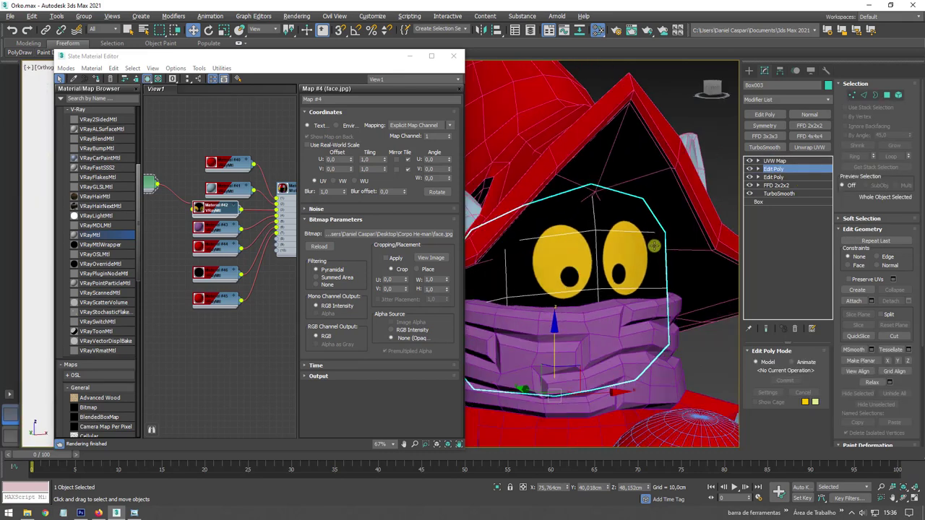
left_click(757, 161)
left_click(775, 168)
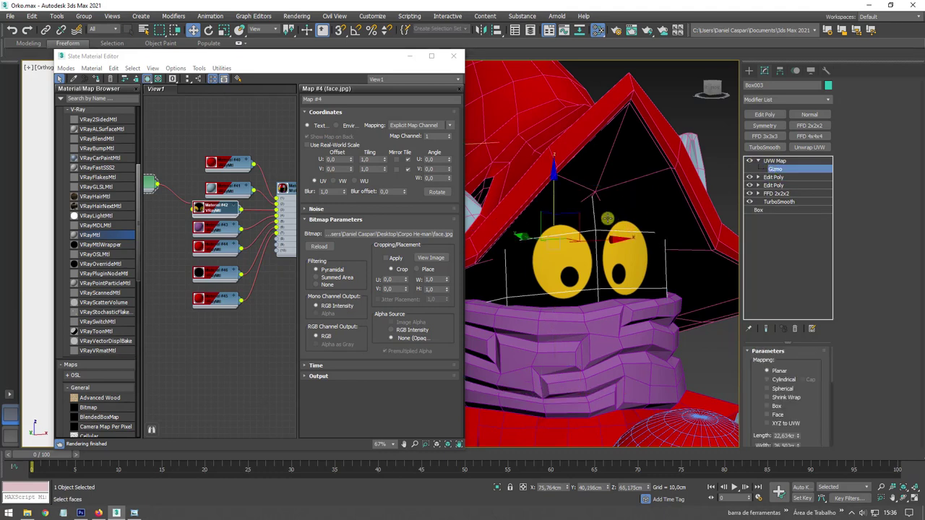
left_click_drag(556, 201, 575, 216)
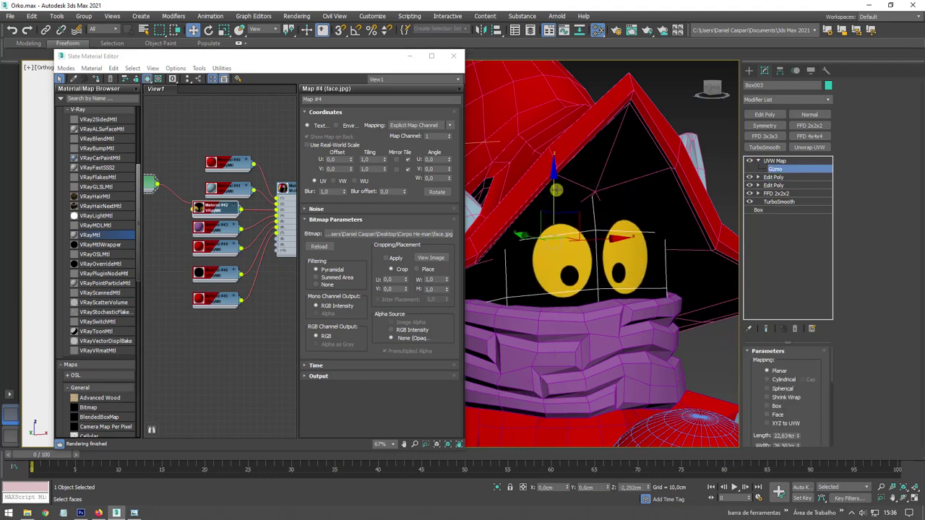
scroll(626, 251, "down", 6)
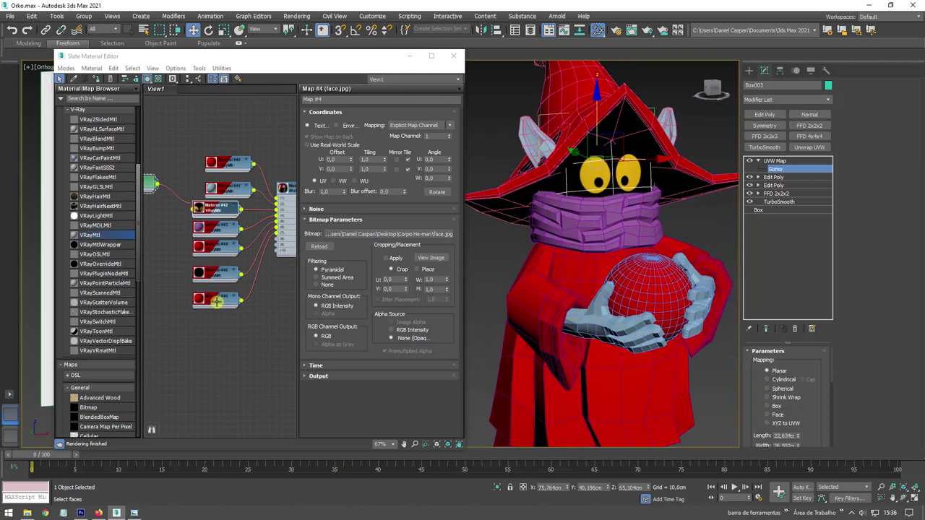
middle_click_drag(216, 302, 230, 245)
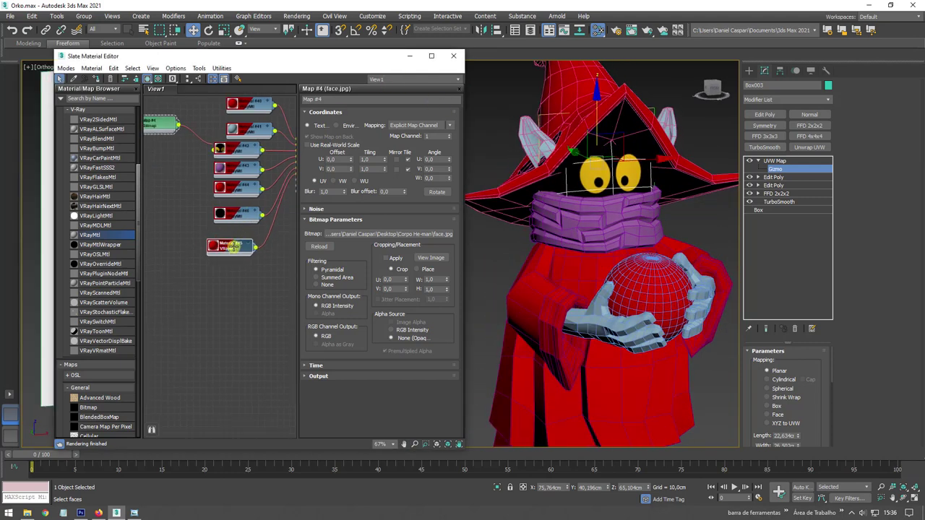
- Change Material #45's diffuse from red to pale green and minimize the Slate Material Editor
double_click(230, 245)
left_click(365, 122)
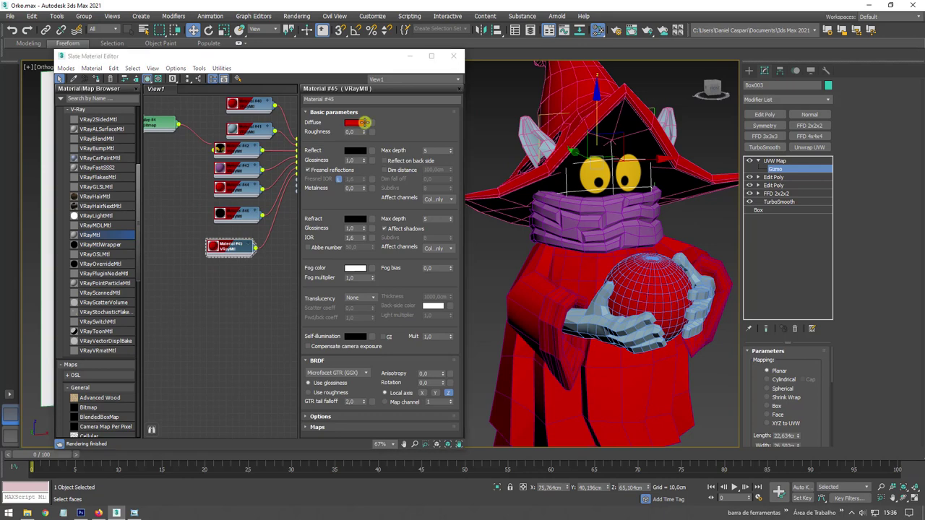
left_click_drag(351, 94, 323, 106)
left_click(356, 148)
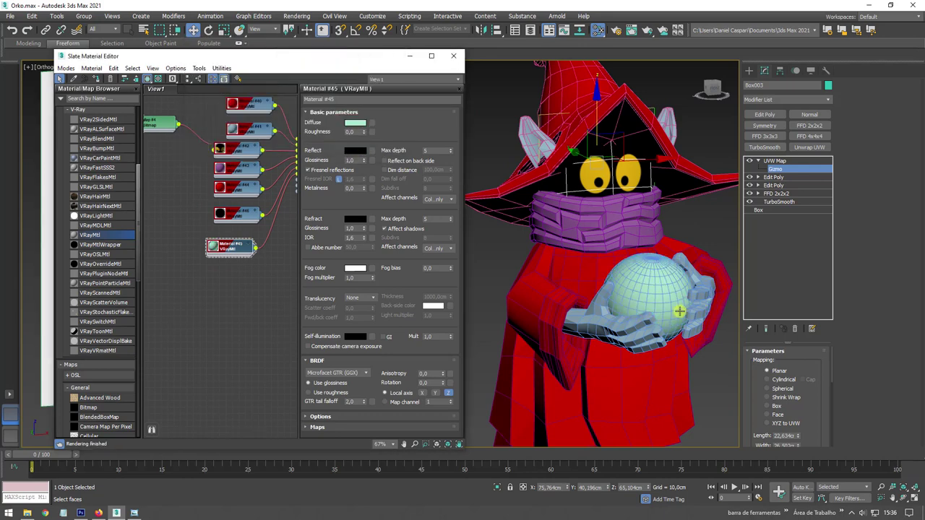
middle_click_drag(680, 310, 461, 116, "alt")
left_click(409, 56)
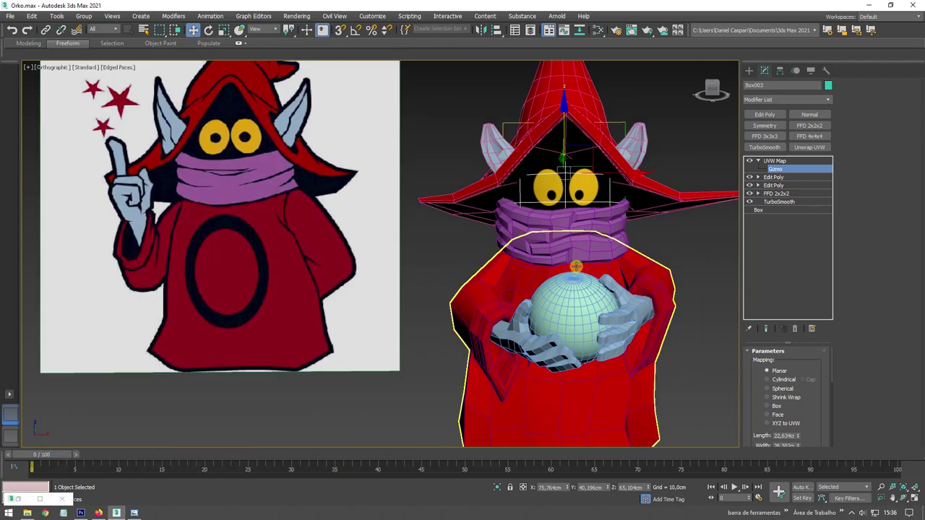
- Orbit to show the reference images, reselect UVW Map, then select the hat (Box004)
mouse_move(506, 238)
middle_mouse_down("alt")
mouse_move(639, 243)
mouse_move(617, 239)
middle_mouse_up("alt")
scroll(639, 242, "down", 3)
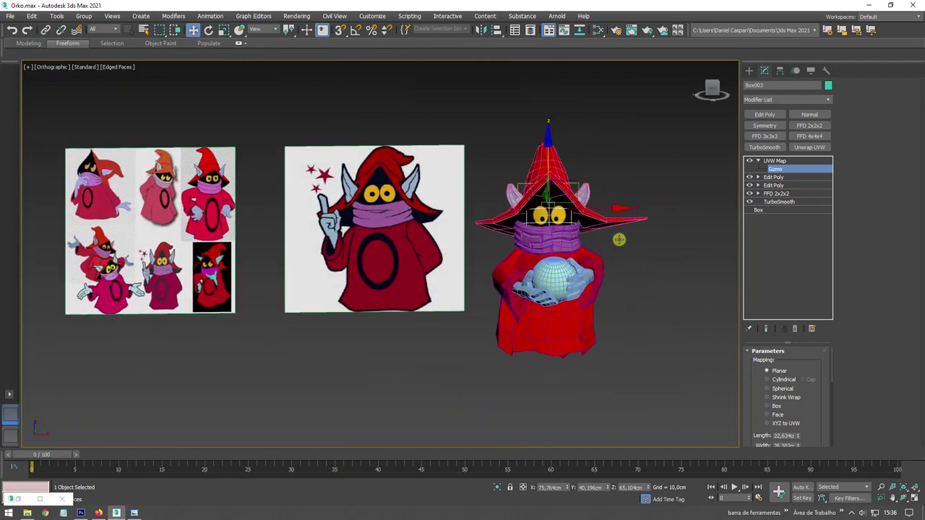
scroll(610, 220, "up", 3)
left_click(774, 161)
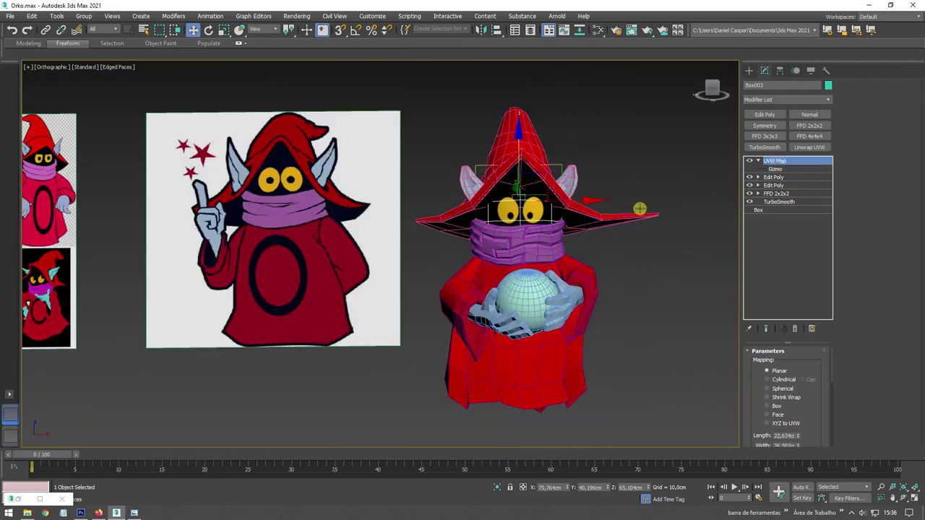
left_click(758, 160)
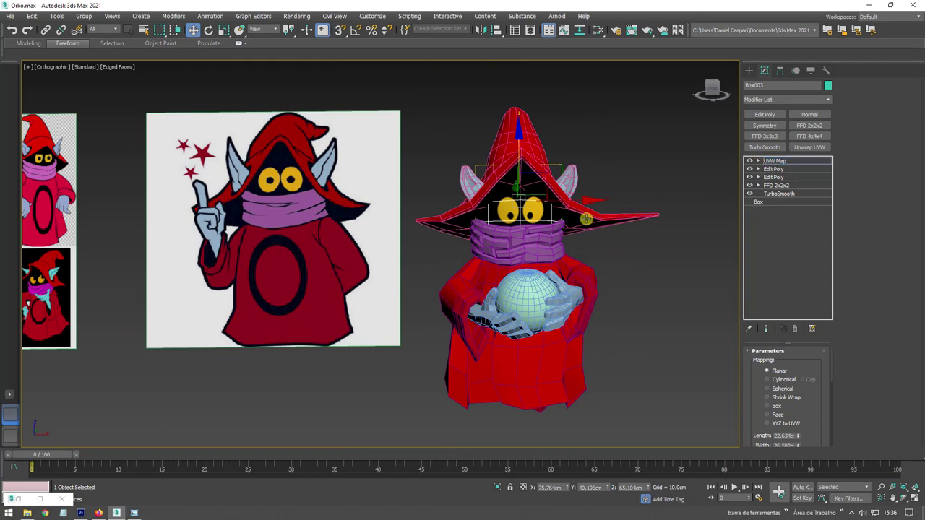
left_click(771, 161)
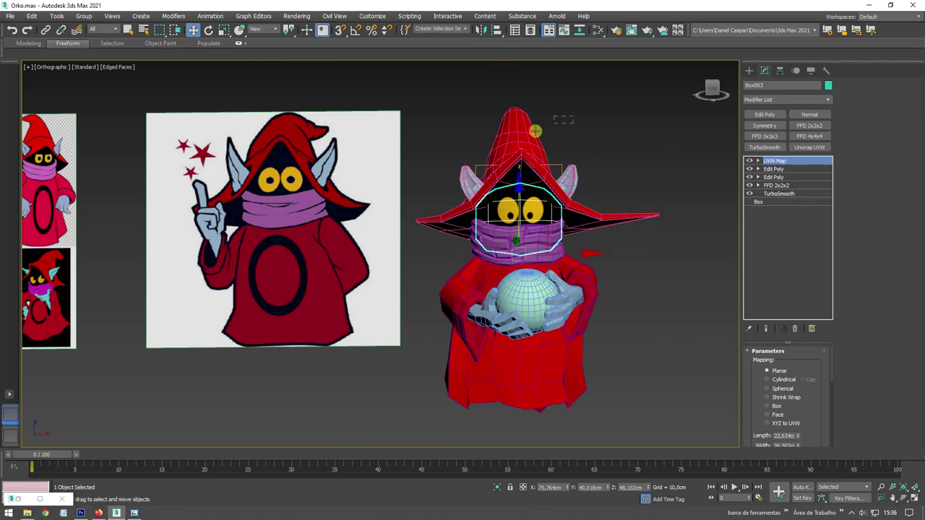
left_click(535, 130)
middle_click_drag(615, 192, 531, 186)
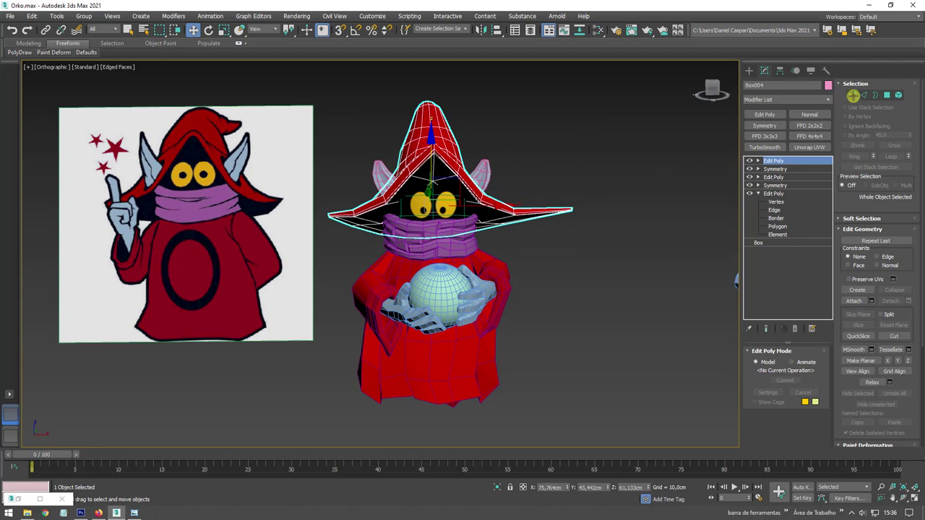
- In Vertex mode, use the Shift paint-deform brush to pull the brim tip inward and bend the hat tip right
left_click(853, 96)
left_click(64, 46)
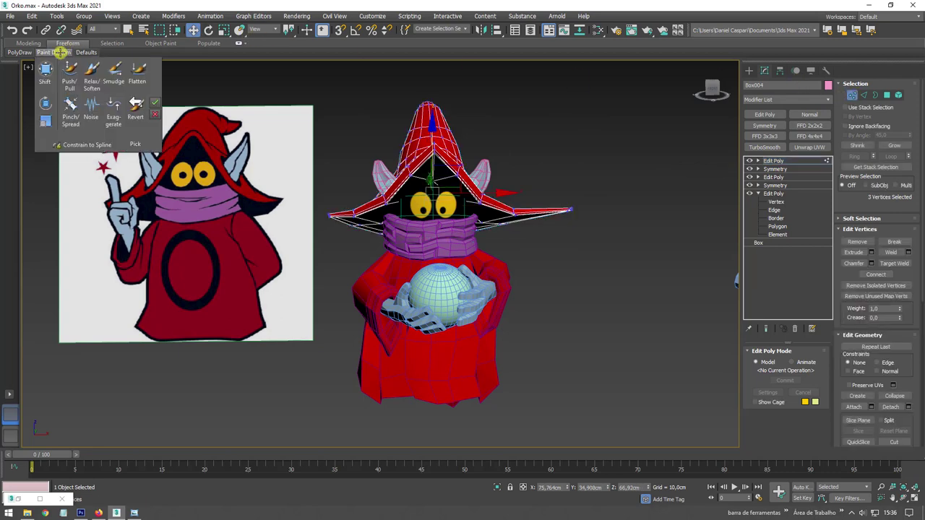
left_click(45, 68)
left_click_drag(572, 212, 525, 215)
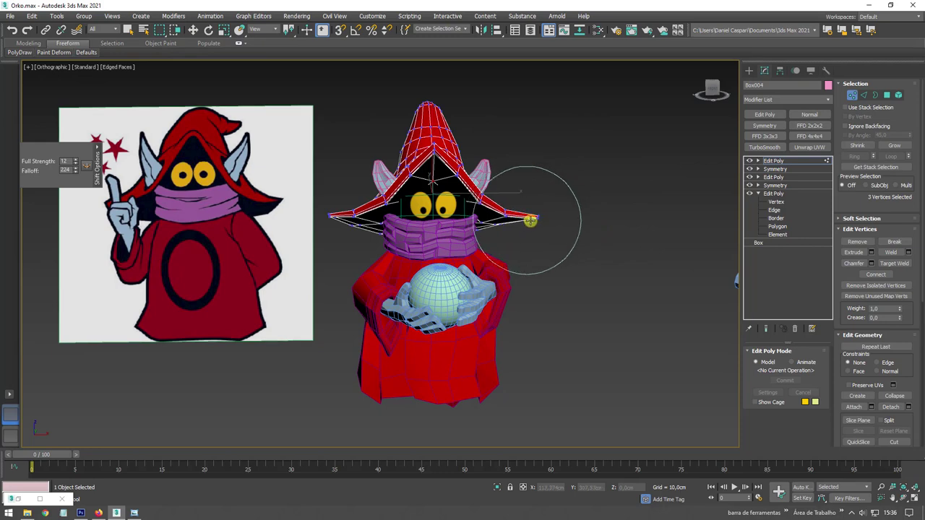
mouse_move(527, 217)
middle_mouse_down("alt")
mouse_move(549, 215)
mouse_move(537, 248)
mouse_move(613, 195)
mouse_move(464, 94)
middle_mouse_up("alt")
left_click_drag(501, 87, 506, 97)
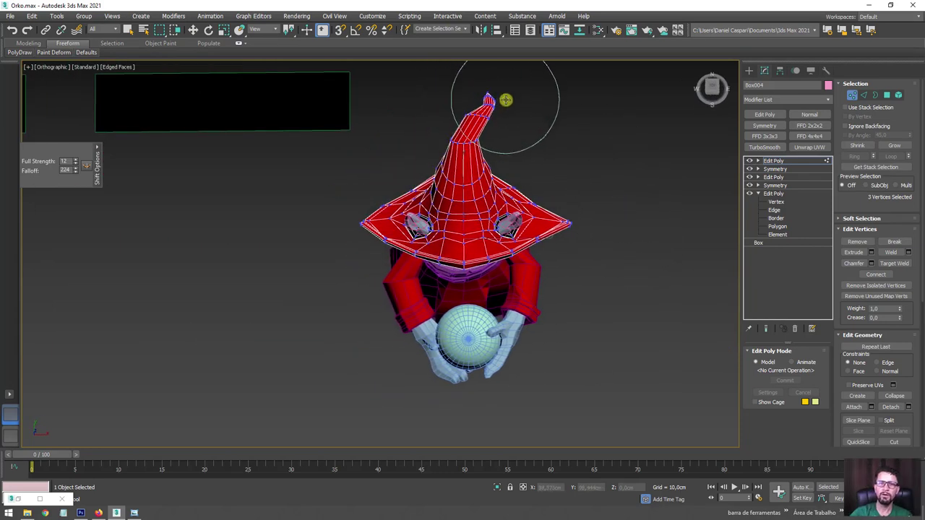
- Drag the hat tip down and far over to the left with soft-selection falloff
left_click(54, 52)
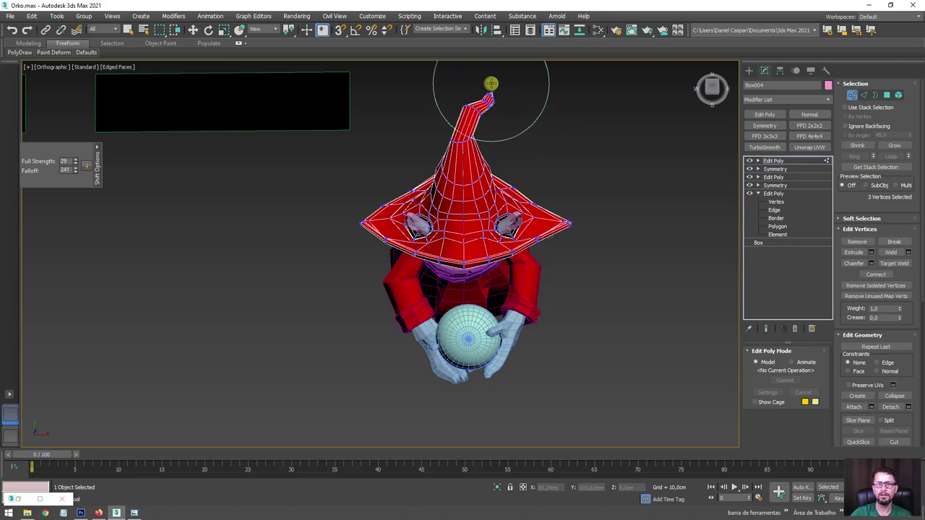
middle_click_drag(528, 87, 516, 93, "alt")
left_click_drag(518, 84, 516, 94)
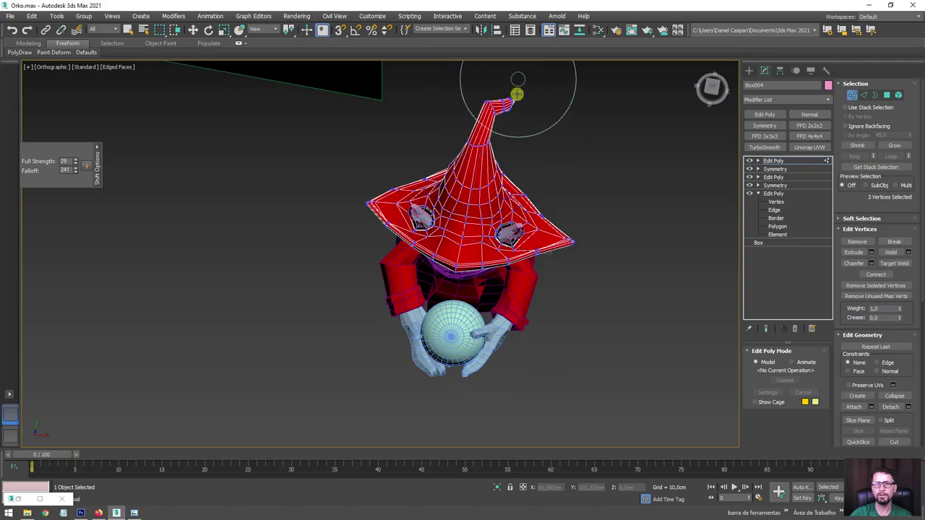
left_click(51, 51)
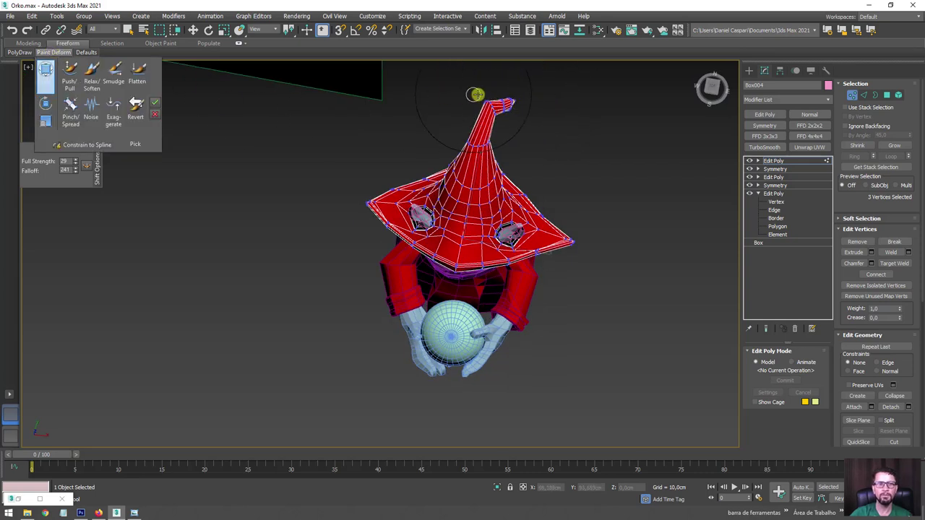
left_click_drag(519, 103, 549, 130)
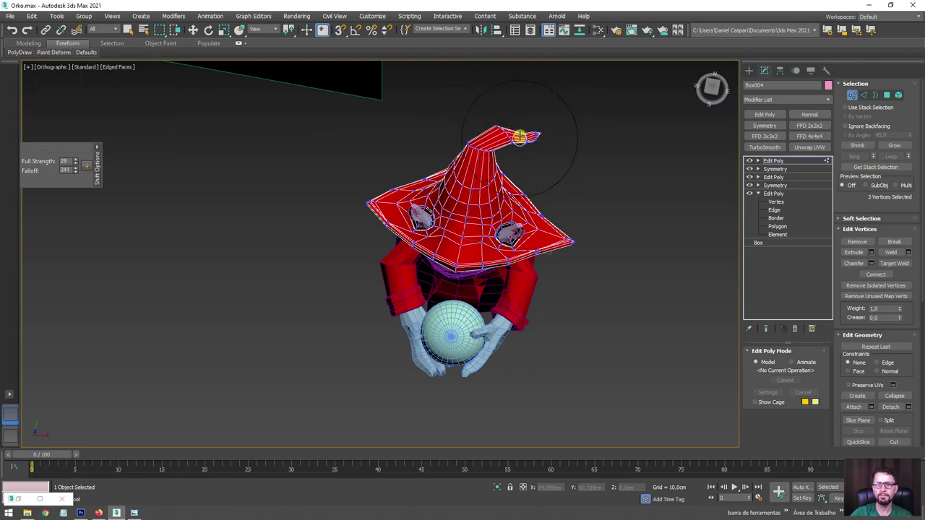
middle_click_drag(512, 123, 515, 130, "alt")
scroll(515, 131, "up", 3)
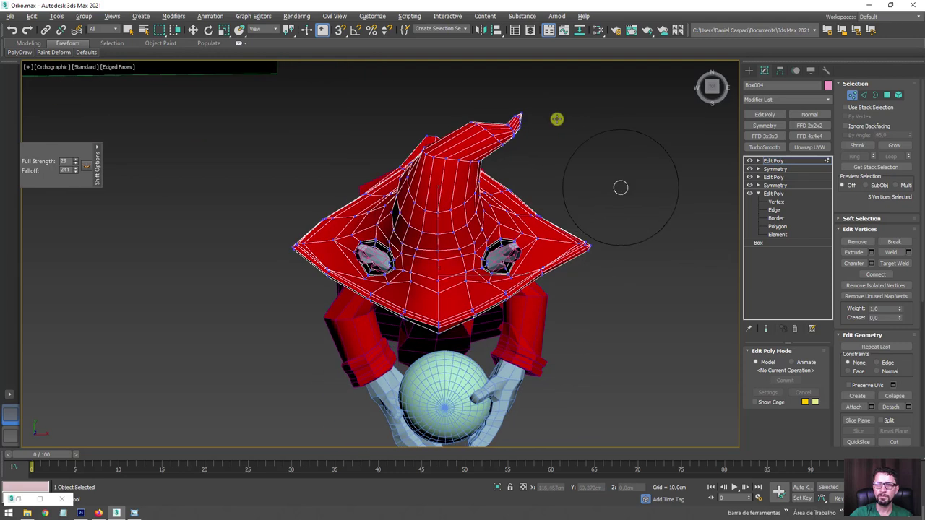
middle_click_drag(576, 169, 539, 109, "alt")
mouse_move(540, 109)
left_mouse_down()
mouse_move(514, 125)
mouse_move(472, 114)
mouse_move(419, 151)
left_mouse_up()
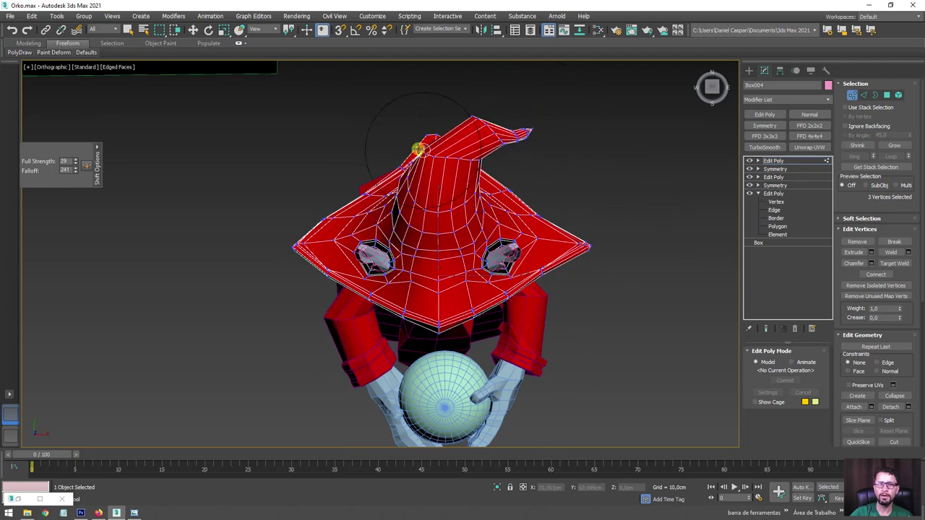
middle_click_drag(419, 150, 455, 109, "alt")
left_click_drag(455, 109, 390, 127)
mouse_move(351, 169)
middle_mouse_down("alt")
mouse_move(339, 309)
mouse_move(340, 264)
middle_mouse_up("alt")
- Switch to Move (W) and exit the hat's vertex sub-object level
key("w")
scroll(506, 231, "down", 3)
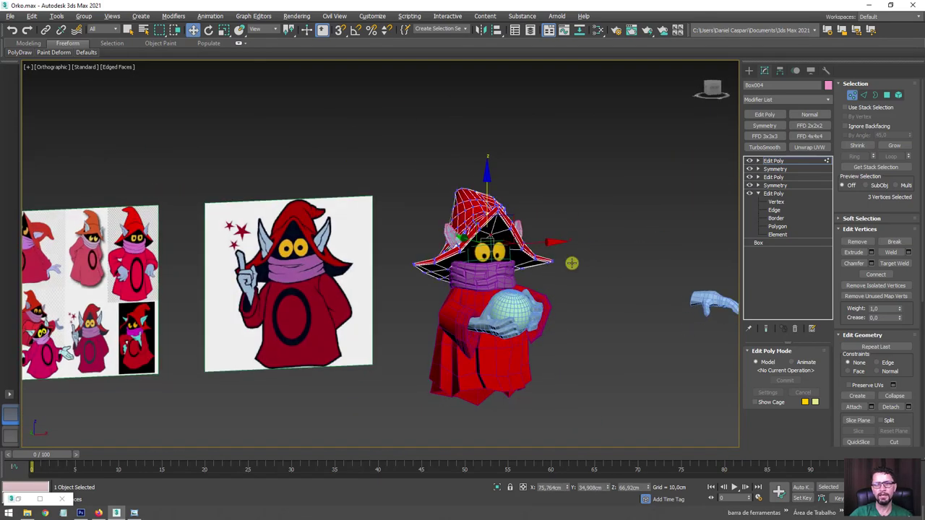
scroll(629, 251, "up", 1)
left_click(760, 161)
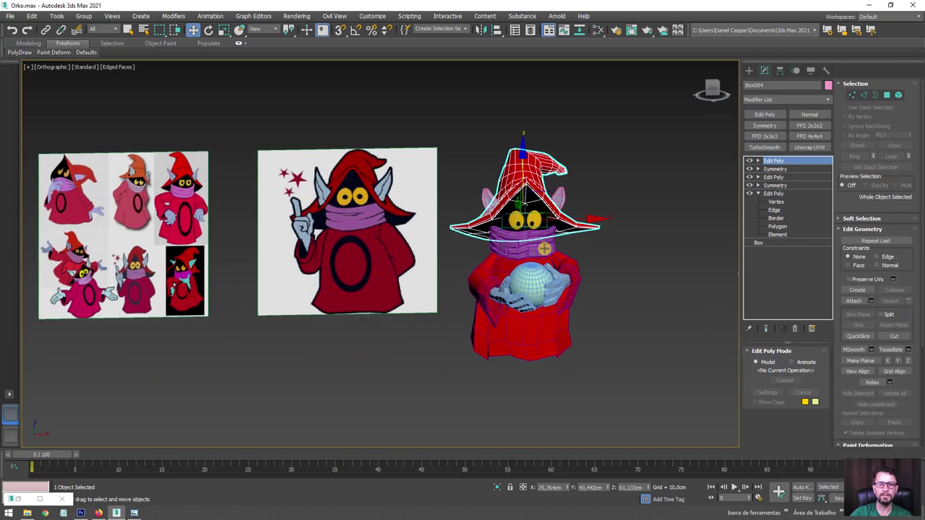
- Box-select the two reference image planes and move them to the left
key("ctrl+a")
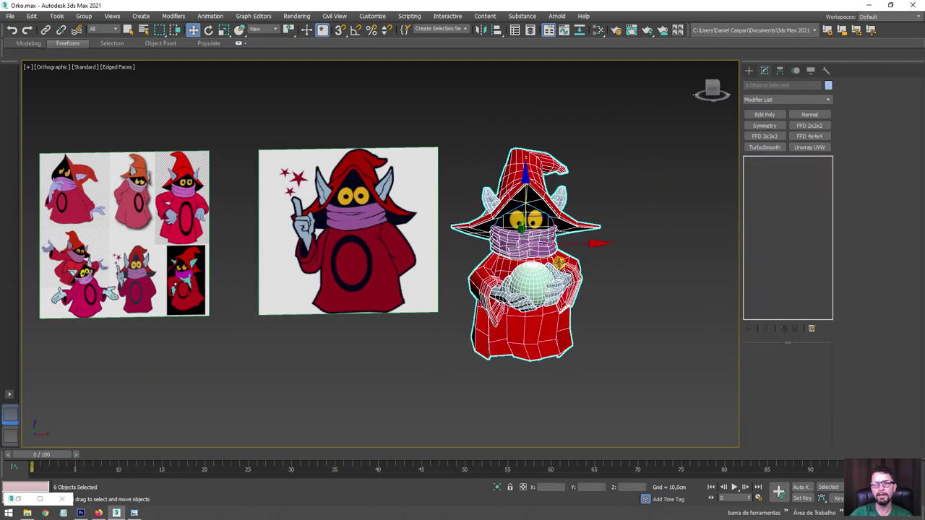
scroll(489, 197, "up", 3)
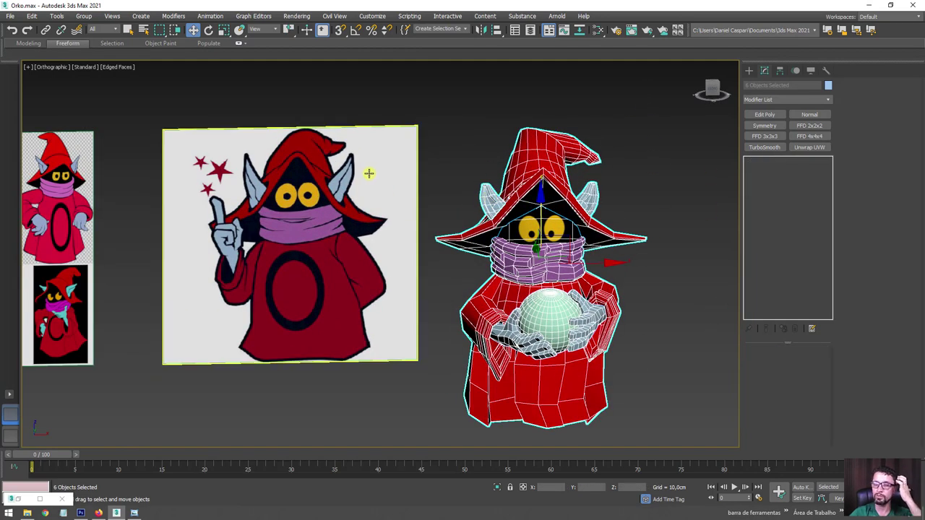
mouse_move(626, 261)
middle_mouse_down("alt")
mouse_move(607, 261)
mouse_move(613, 304)
mouse_move(634, 188)
mouse_move(617, 66)
middle_mouse_up("alt")
scroll(628, 181, "down", 3)
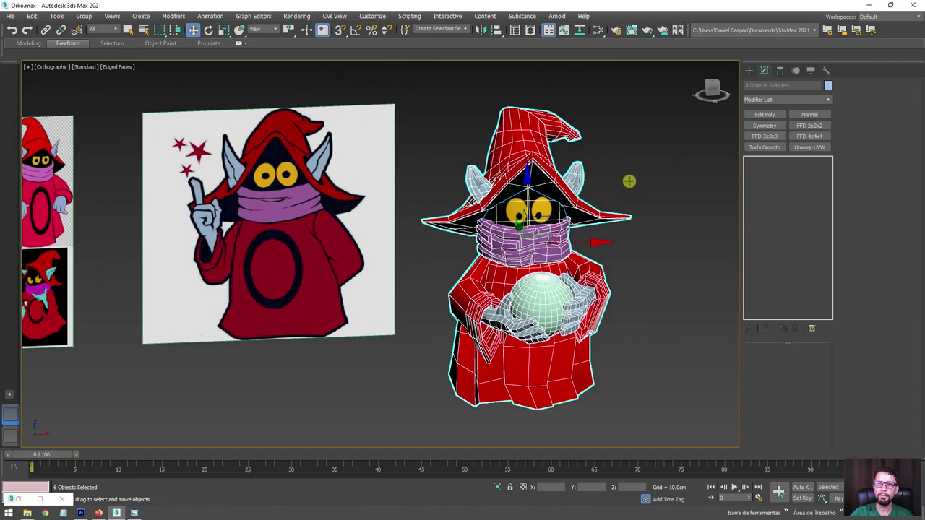
scroll(530, 244, "down", 2)
left_click_drag(464, 325, 224, 180)
scroll(434, 208, "down", 3)
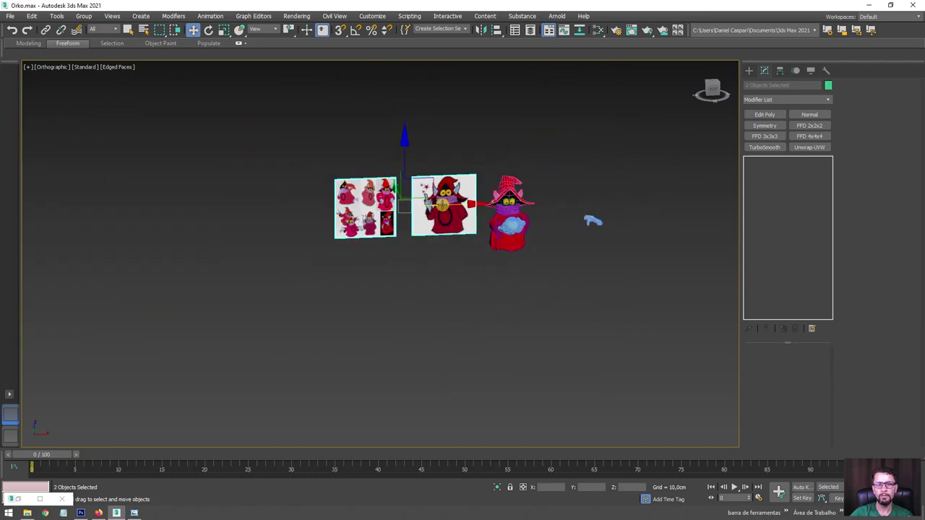
left_click_drag(442, 204, 272, 208)
- Move the stray hand model left, then shift it and the references further left together
left_click_drag(634, 265, 555, 199)
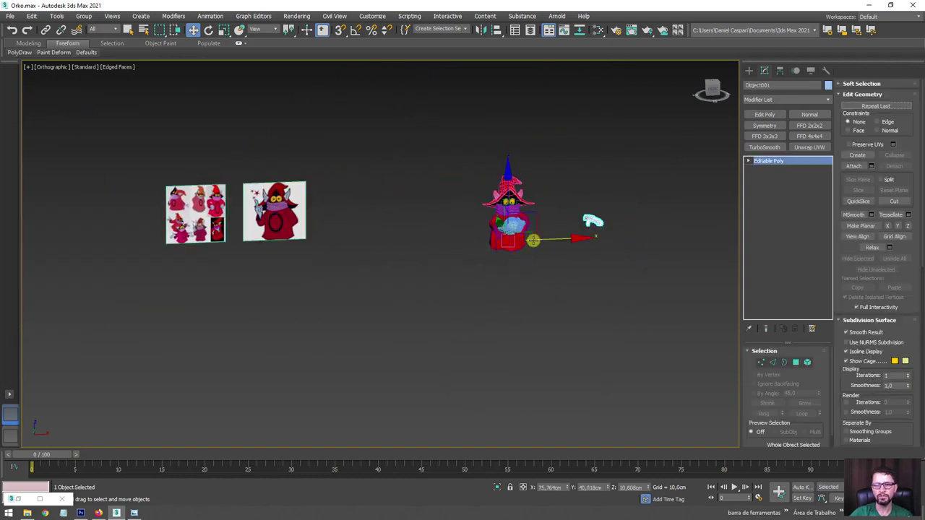
left_click_drag(532, 239, 231, 240)
left_click_drag(303, 171, 226, 241)
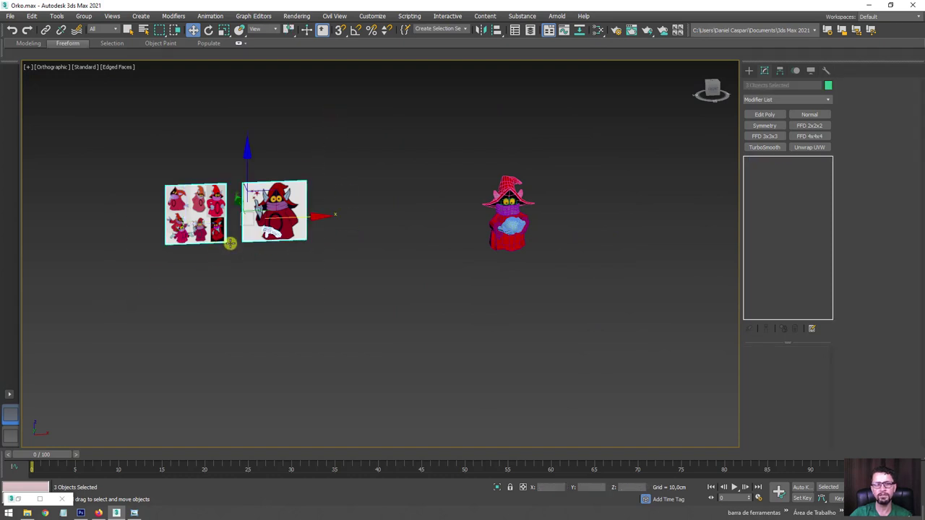
scroll(227, 241, "down", 2)
left_click_drag(297, 224, 182, 223)
middle_click_drag(422, 260, 472, 286)
- Show the grid, switch to Perspective, and zoom to frame the selected character
key("g")
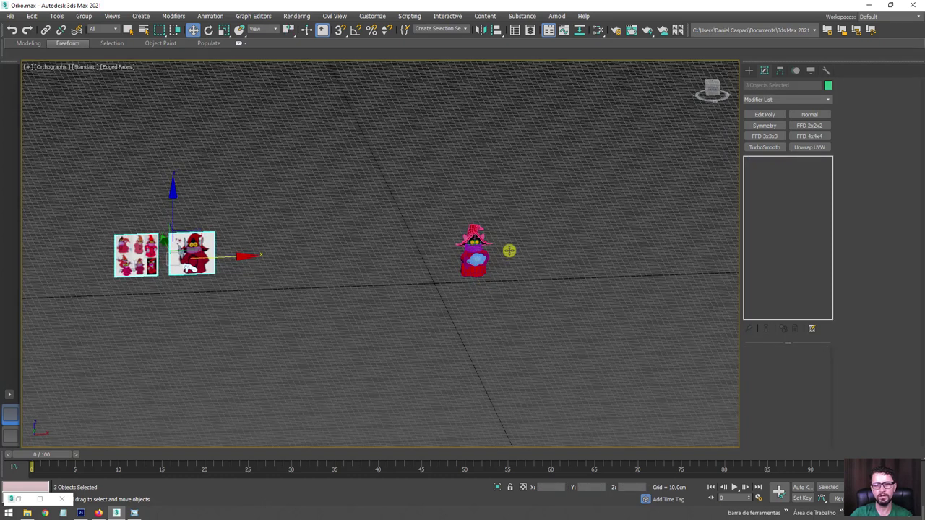
key("p")
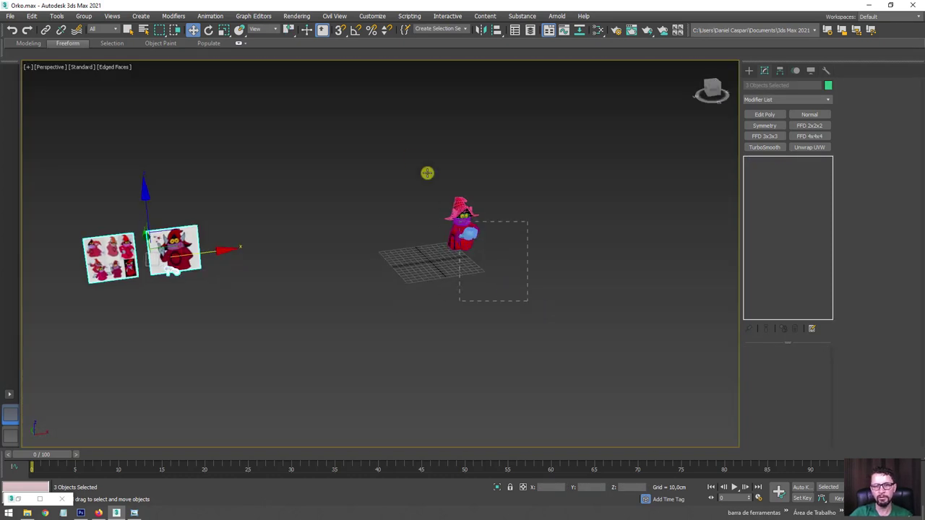
left_click_drag(535, 304, 382, 217)
mouse_move(427, 171)
middle_mouse_down("alt")
mouse_move(452, 206)
mouse_move(502, 179)
mouse_move(727, 144)
middle_mouse_up("alt")
key("z")
- Apply TurboSmooth with 2 iterations to all six parts, then turn off Edged Faces (F4)
left_click(750, 70)
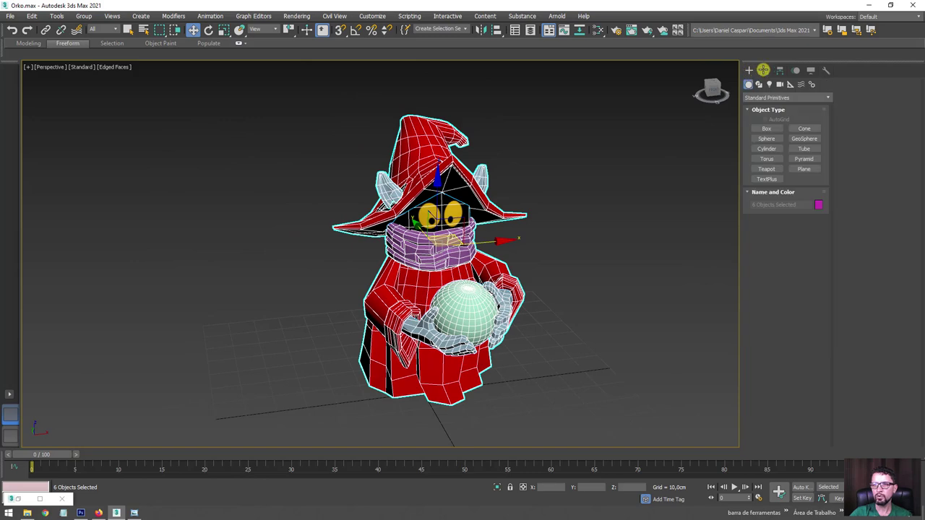
left_click(764, 70)
left_click(765, 146)
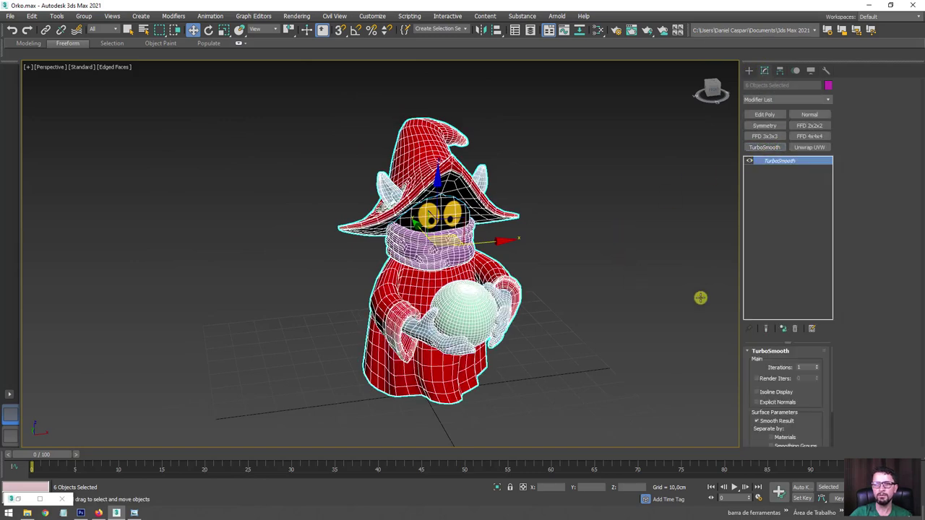
left_click(817, 365)
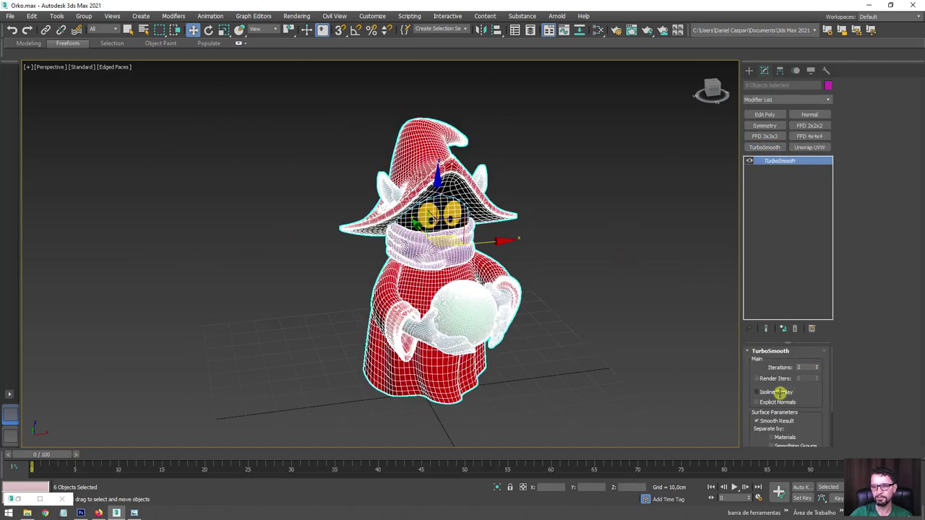
left_click(652, 345)
mouse_move(512, 260)
middle_mouse_down("alt")
mouse_move(453, 254)
mouse_move(537, 275)
mouse_move(566, 316)
mouse_move(512, 322)
mouse_move(433, 276)
mouse_move(295, 260)
mouse_move(151, 280)
mouse_move(297, 291)
mouse_move(392, 264)
mouse_move(655, 159)
mouse_move(740, 87)
middle_mouse_up("alt")
key("F4")
left_click(747, 73)
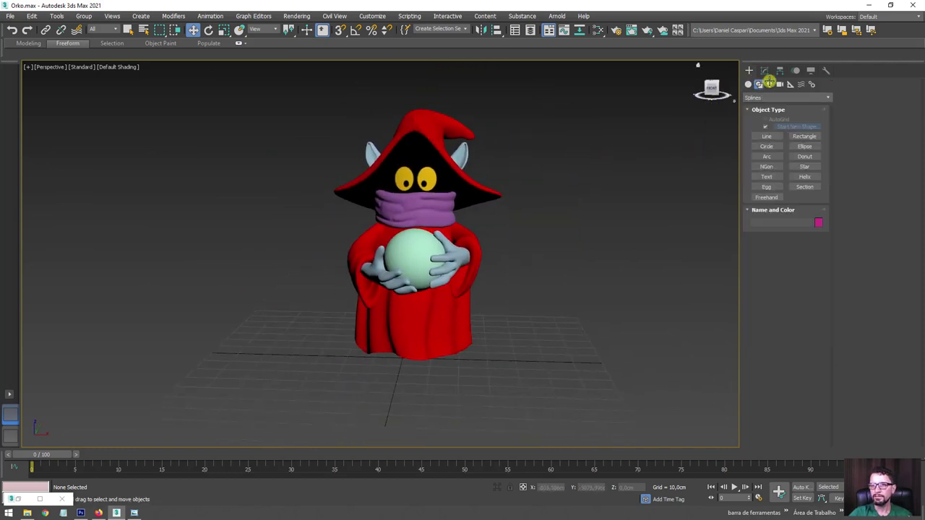
- Draw a VRayLight plane light near the model from the VRay lights category
left_click(769, 84)
left_click(768, 97)
left_click(755, 124)
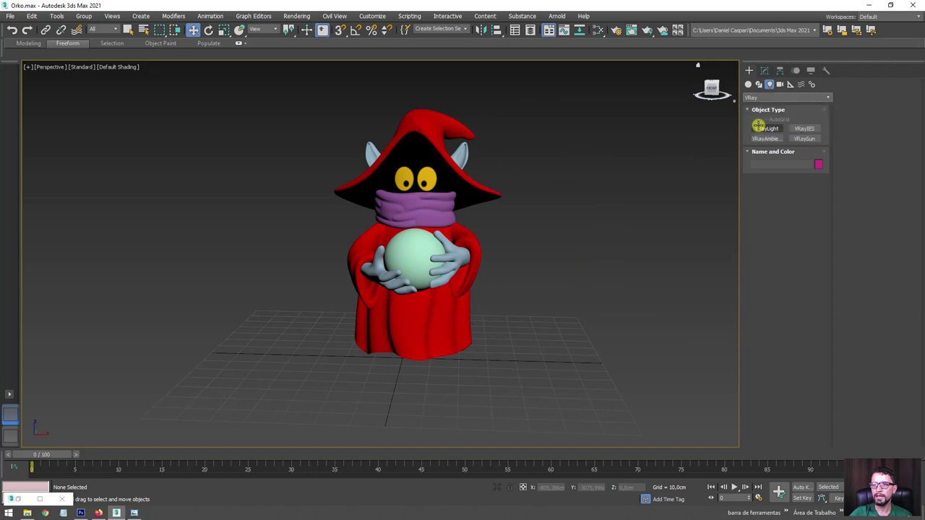
left_click(771, 131)
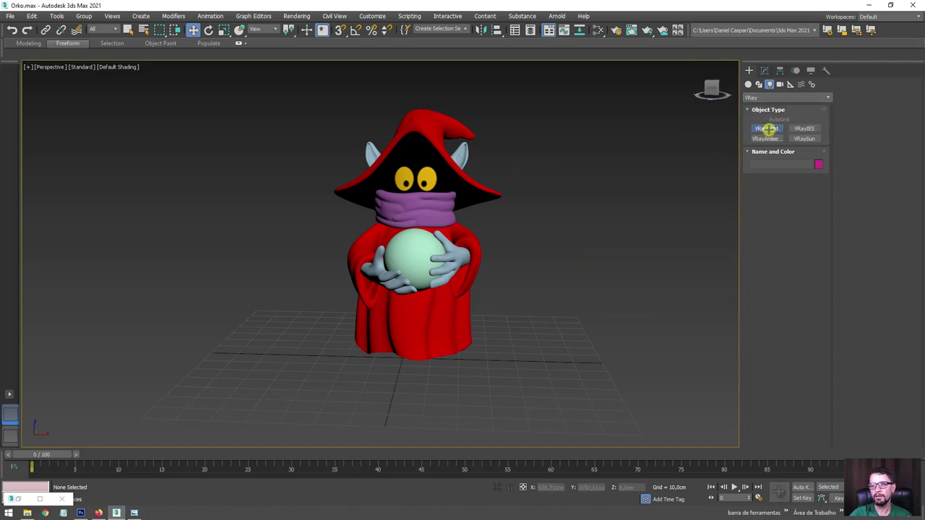
scroll(590, 164, "down", 5)
middle_click_drag(590, 164, 596, 211, "alt")
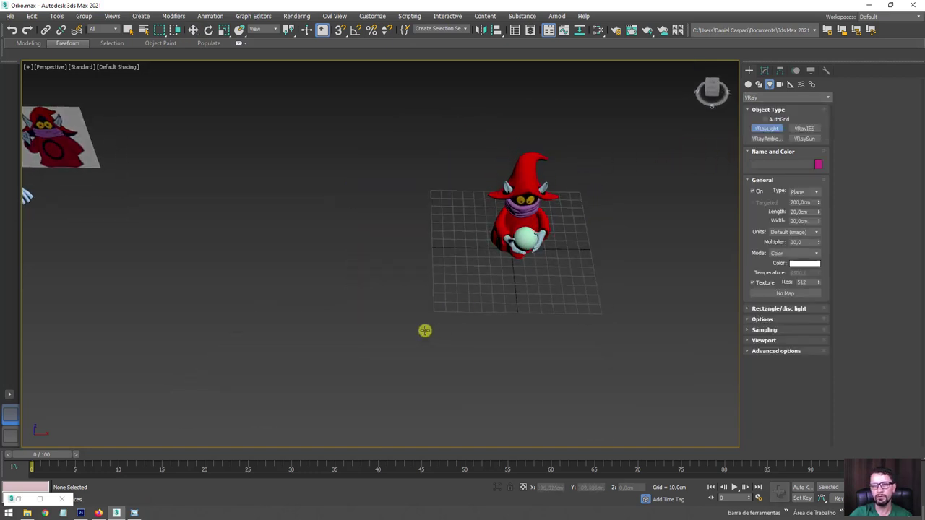
left_click_drag(448, 312, 624, 408)
- Lift the VRay light above Orko and tilt its rectangle
key("w")
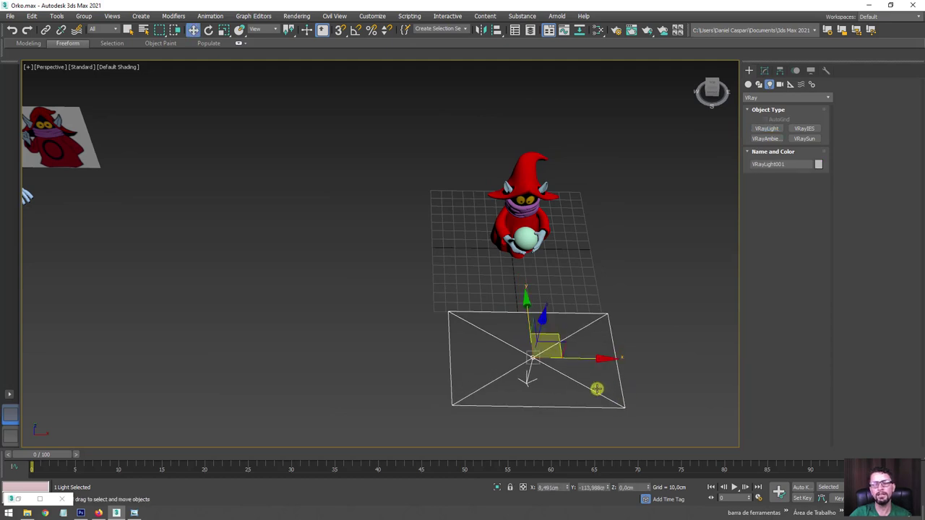
mouse_move(599, 386)
middle_mouse_down("alt")
mouse_move(615, 365)
mouse_move(529, 325)
middle_mouse_up("alt")
left_click_drag(510, 324, 435, 129)
key("e")
mouse_move(479, 93)
left_mouse_down()
mouse_move(498, 96)
mouse_move(560, 177)
left_mouse_up()
mouse_move(561, 178)
middle_mouse_down("alt")
mouse_move(502, 172)
mouse_move(489, 209)
mouse_move(510, 224)
mouse_move(501, 169)
middle_mouse_up("alt")
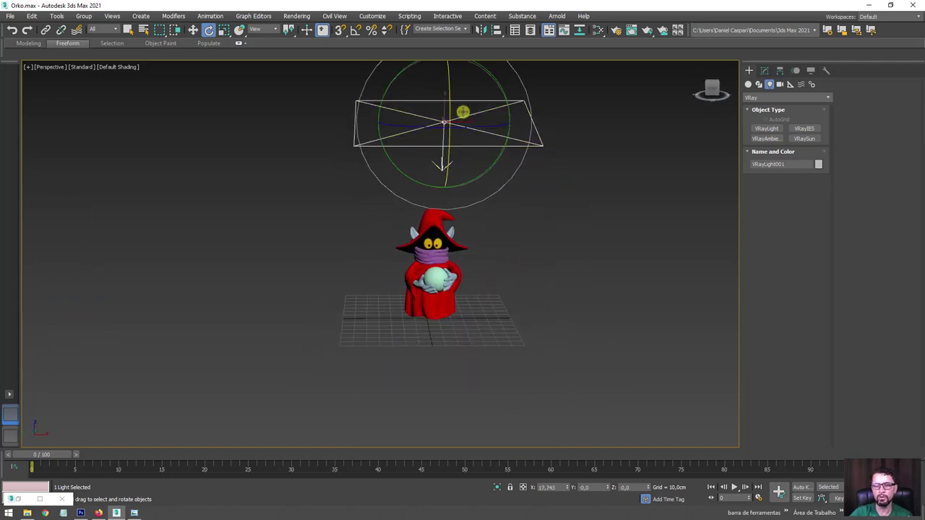
key("w")
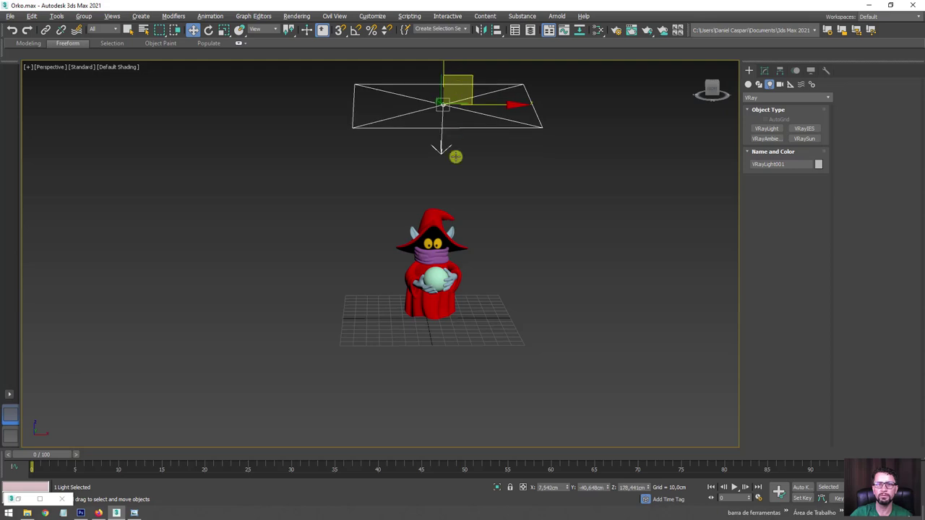
- Rotate the light flat facing down and center it over the character
mouse_move(456, 154)
middle_mouse_down("alt")
mouse_move(513, 157)
mouse_move(547, 210)
middle_mouse_up("alt")
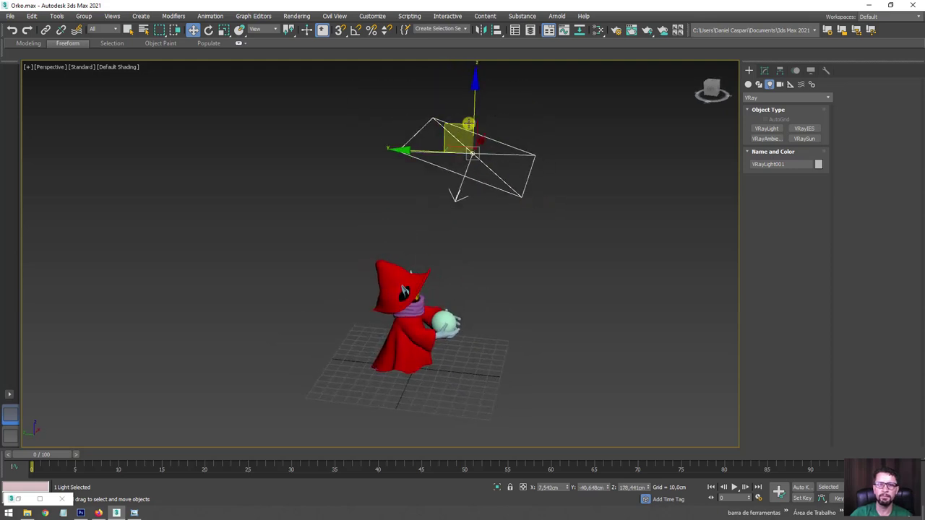
left_click_drag(466, 135, 489, 120)
key("e")
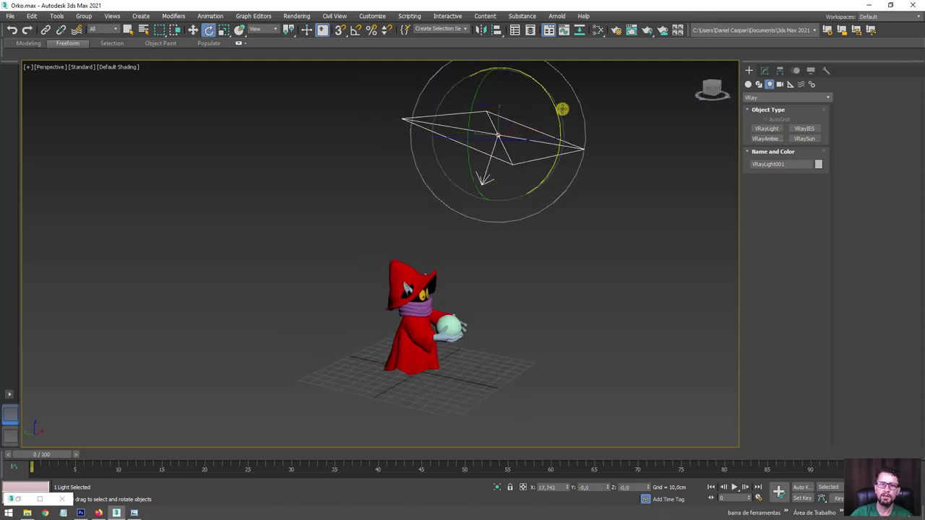
mouse_move(561, 108)
left_mouse_down()
mouse_move(530, 102)
mouse_move(464, 115)
left_mouse_up()
key("w")
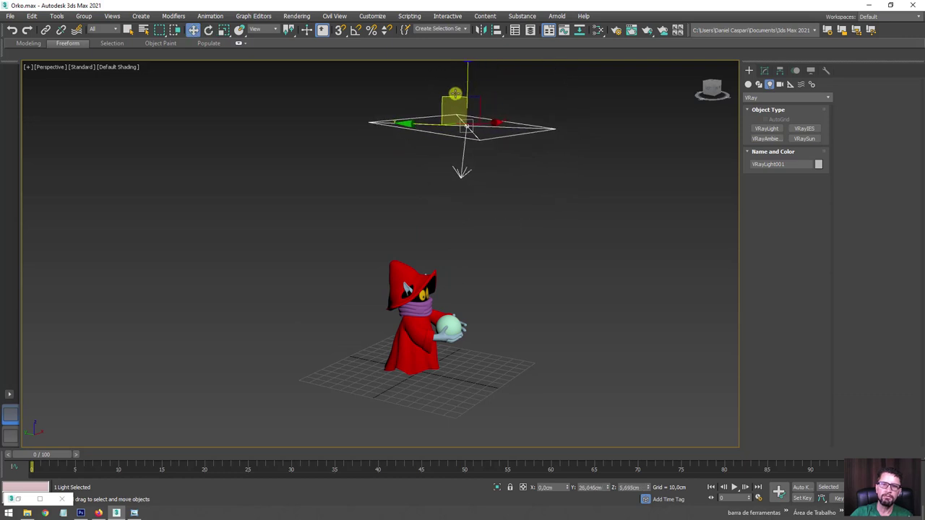
middle_click_drag(556, 145, 520, 191, "alt")
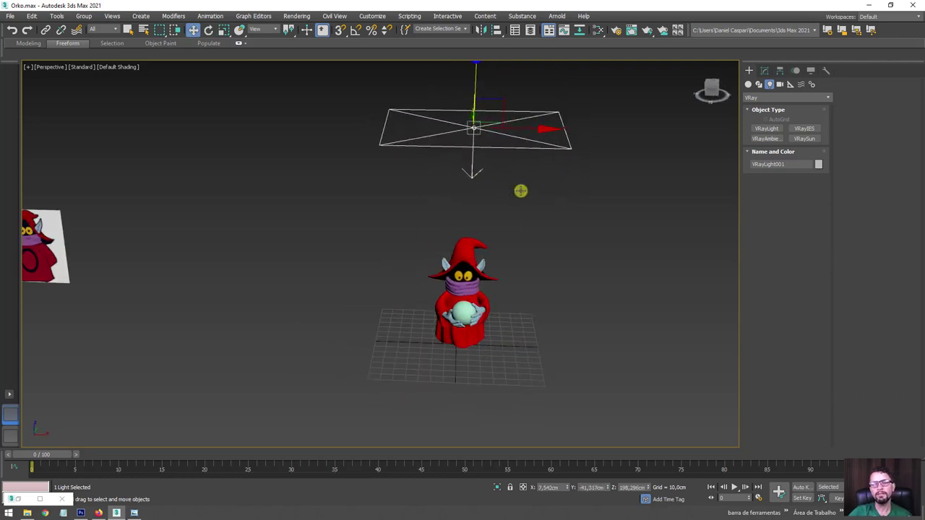
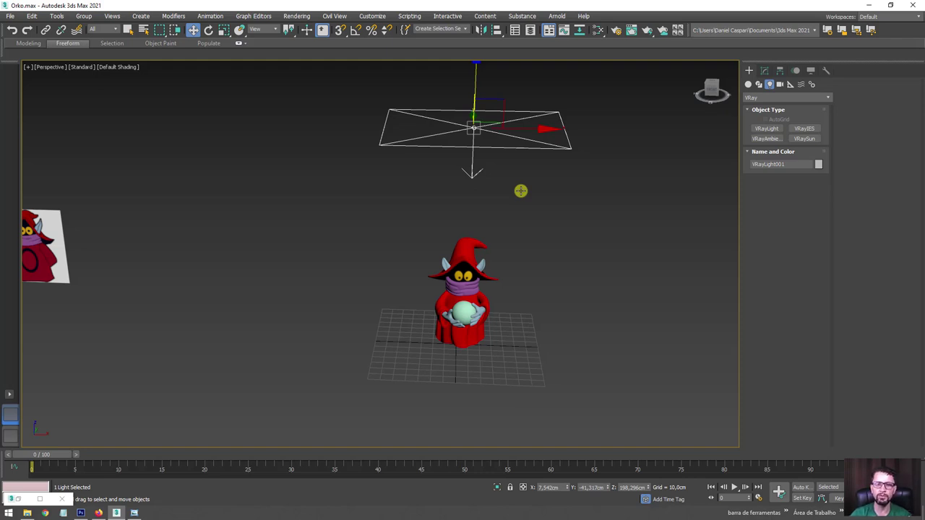
- Orbit and zoom the perspective view to frame Orko from the front, checking the safe frame
middle_click_drag(487, 289, 505, 253, "alt")
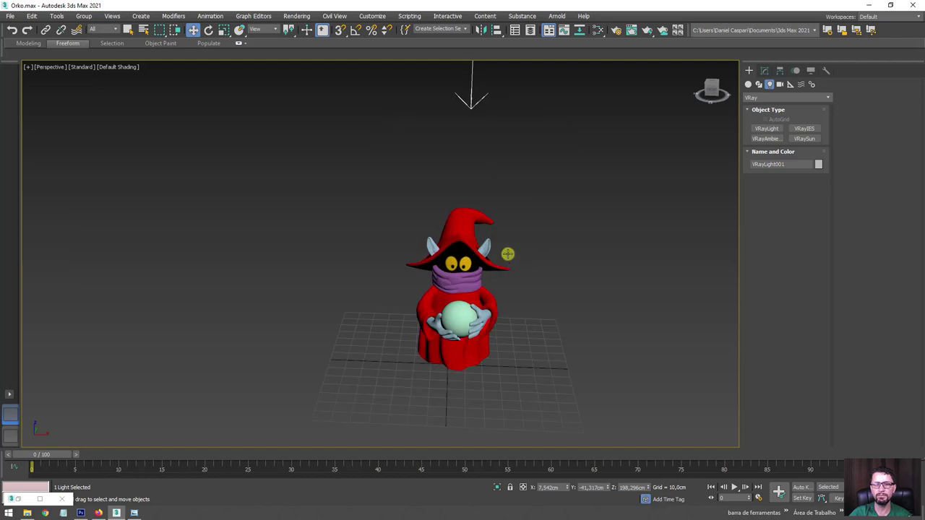
scroll(504, 231, "down", 3)
left_click_drag(510, 206, 506, 162)
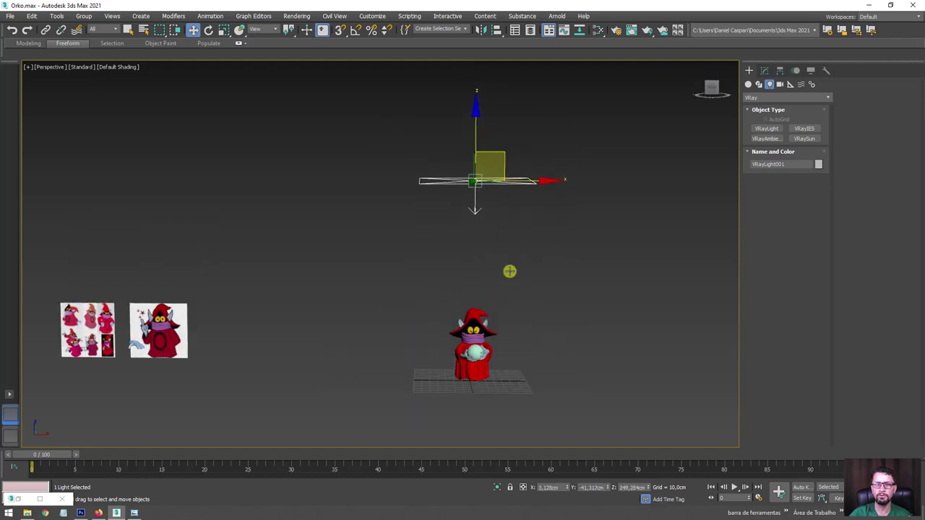
scroll(511, 270, "up", 3)
scroll(533, 210, "up", 3)
scroll(524, 194, "up", 2)
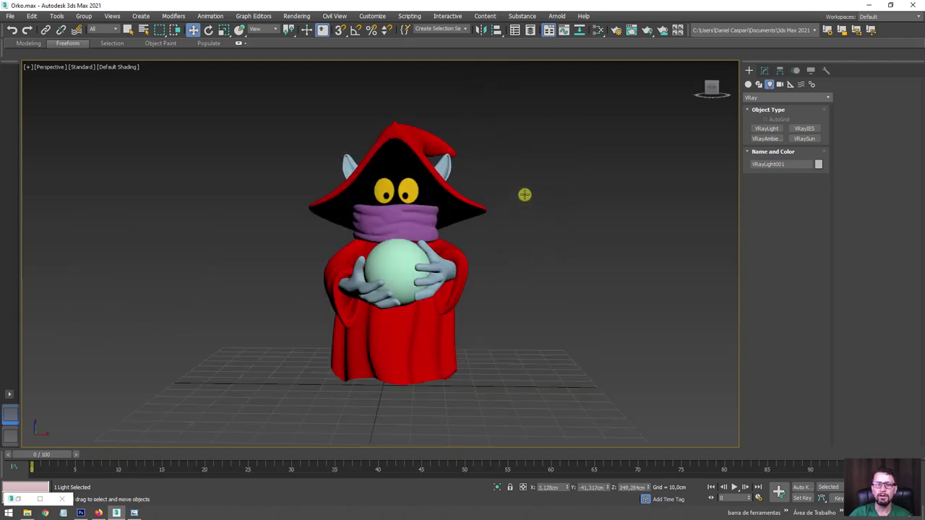
key("shift+f")
mouse_move(526, 192)
middle_mouse_down("alt")
mouse_move(556, 239)
mouse_move(514, 221)
mouse_move(512, 250)
mouse_move(534, 239)
middle_mouse_up("alt")
key("shift+f")
key("shift+f")
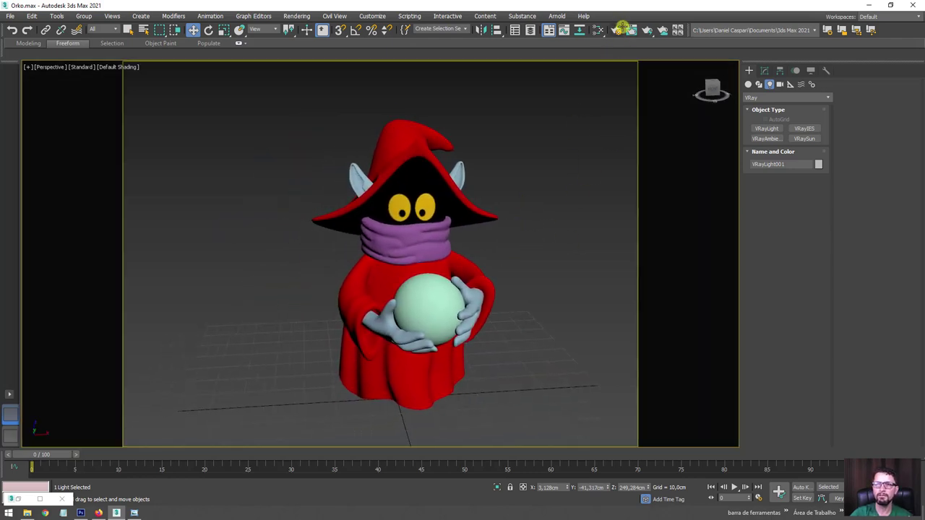
- Render a V-Ray test image from Render Setup and move the frame buffer aside
left_click(617, 29)
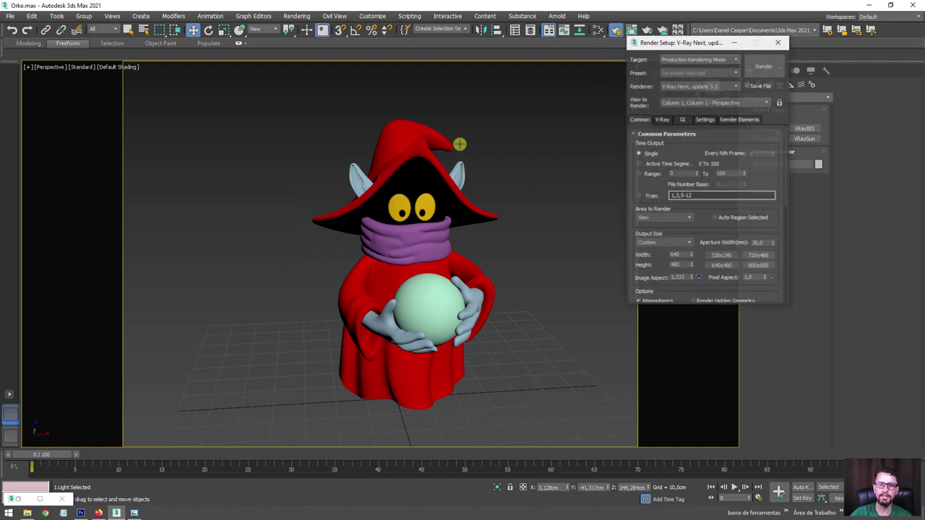
left_click_drag(701, 40, 768, 103)
key("shift+f")
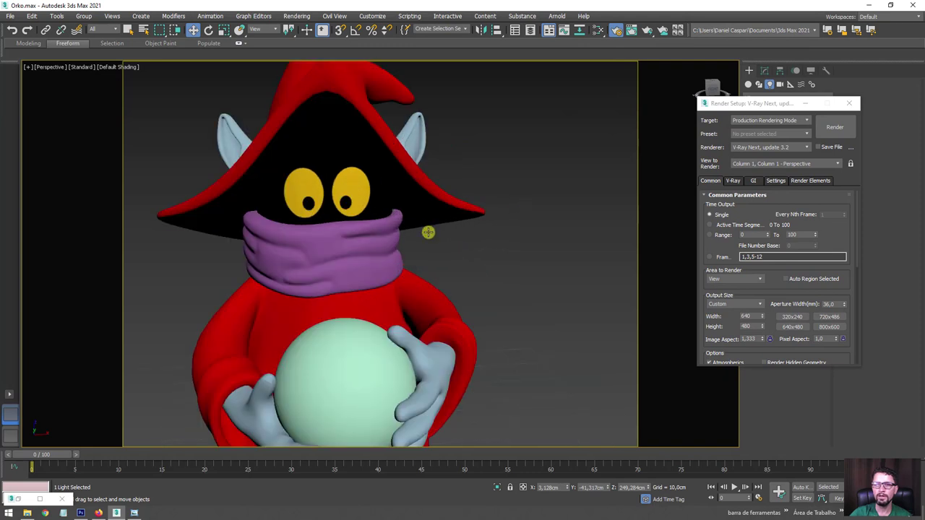
key("shift+f")
middle_click_drag(469, 236, 543, 158, "alt")
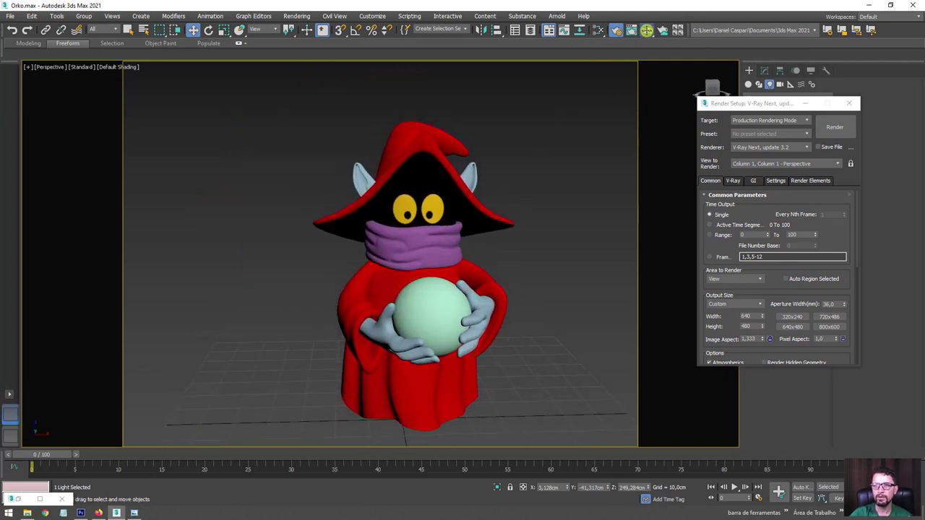
left_click(646, 30)
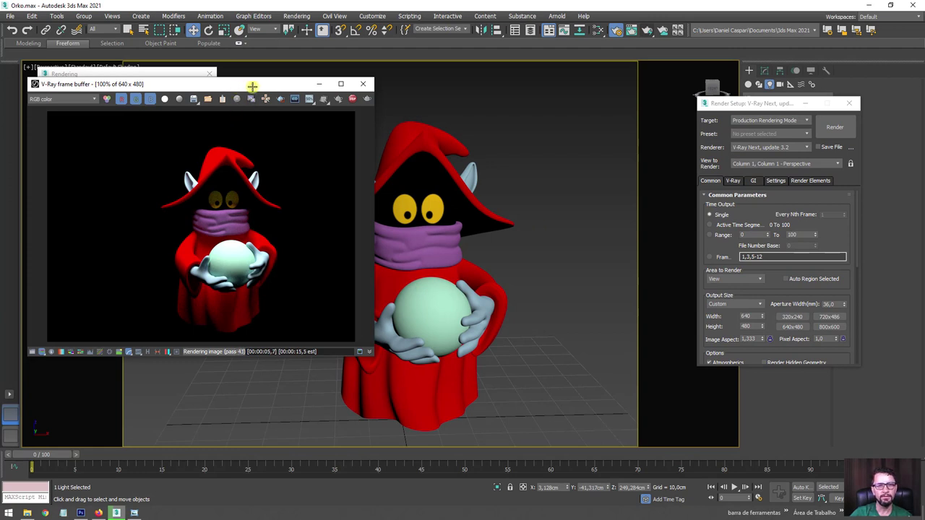
left_click_drag(252, 86, 333, 78)
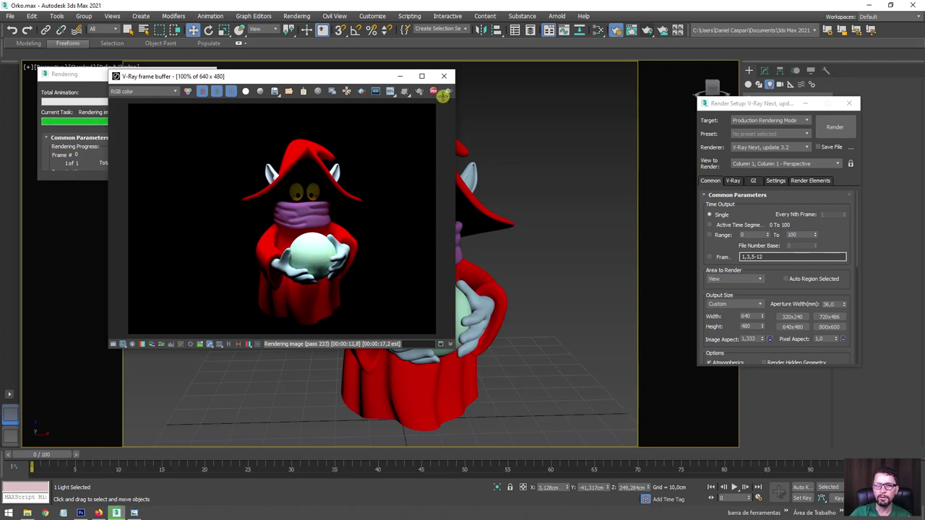
- Drag roupa-mascara.jpg into the Slate Material Editor to create bitmap Map #5
left_click(434, 91)
key("m")
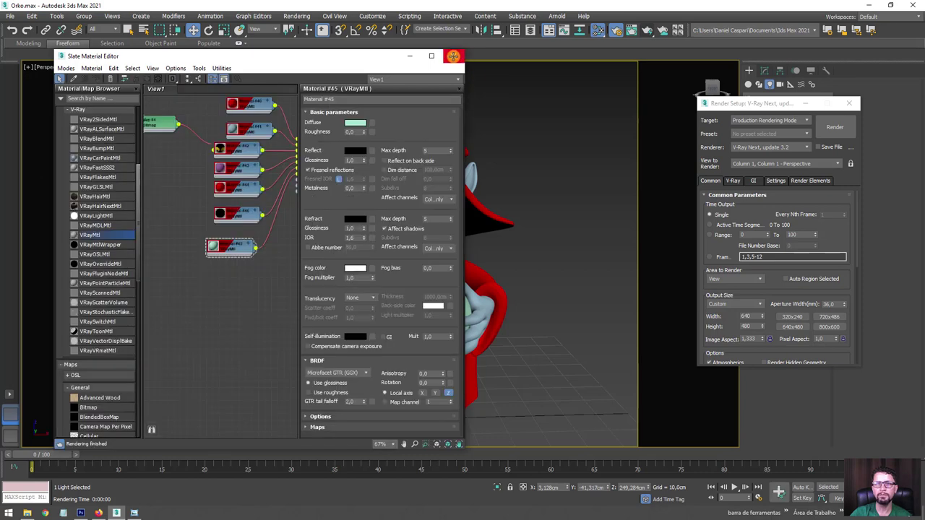
left_click(25, 512)
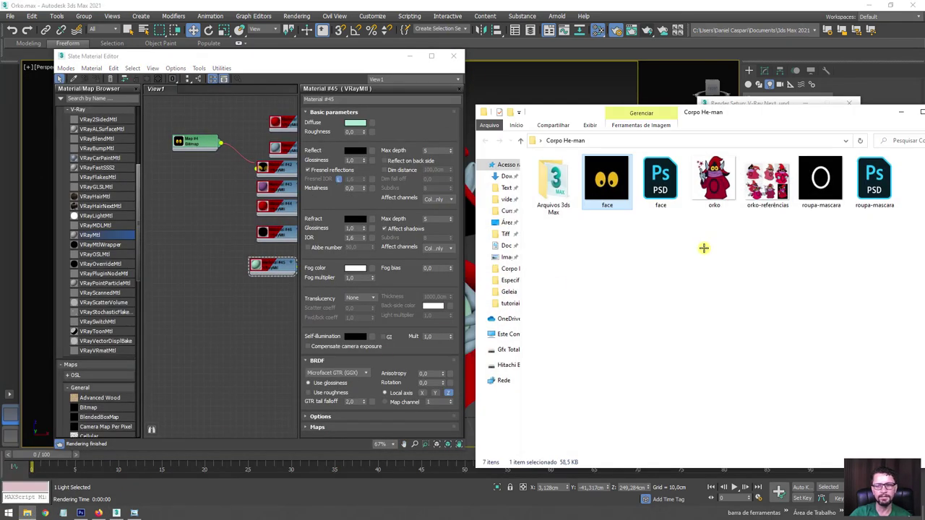
mouse_move(820, 177)
left_mouse_down()
mouse_move(553, 294)
mouse_move(190, 209)
left_mouse_up()
double_click(195, 206)
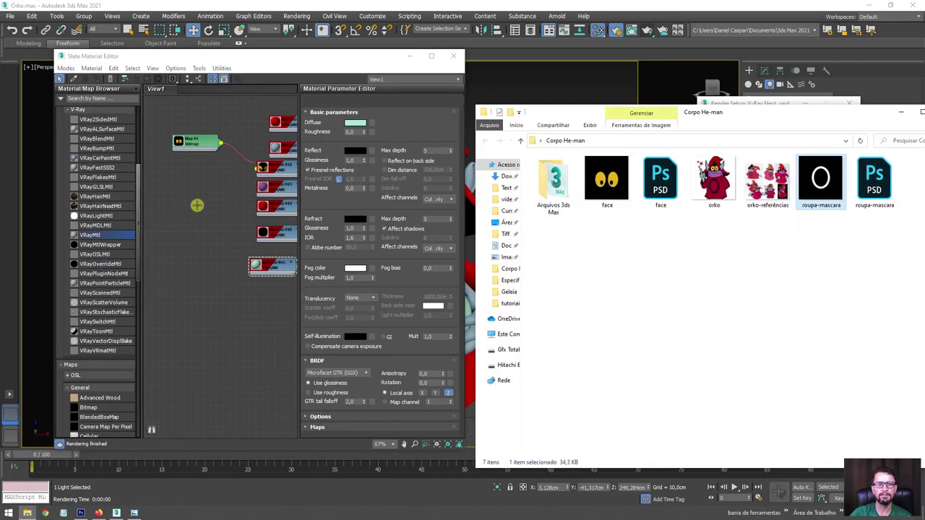
left_click(900, 112)
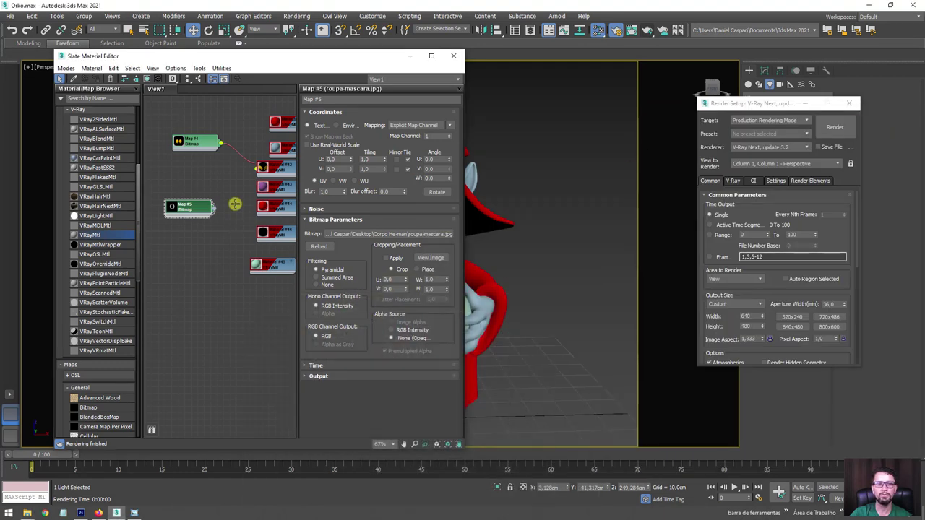
- Rearrange the node view so Map #5 and the red material nodes are visible
left_click_drag(197, 209, 200, 183)
middle_click_drag(219, 174, 215, 287)
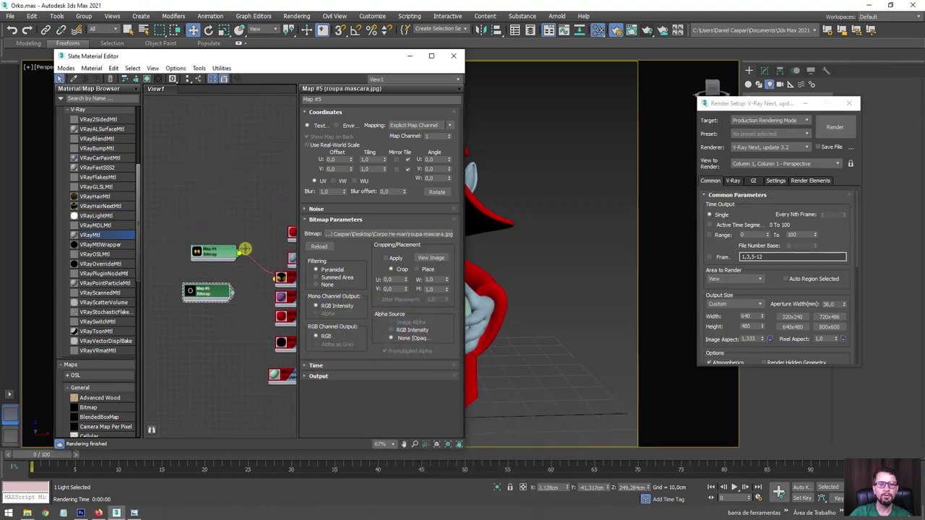
middle_click_drag(245, 249, 203, 244)
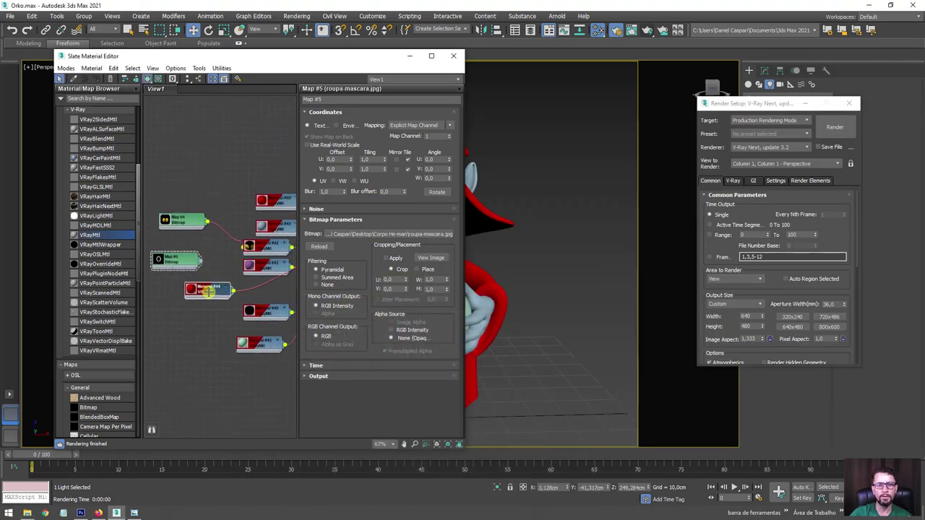
mouse_move(238, 283)
middle_mouse_down()
mouse_move(180, 275)
mouse_move(262, 248)
mouse_move(331, 154)
middle_mouse_up()
left_click_drag(461, 91, 450, 90)
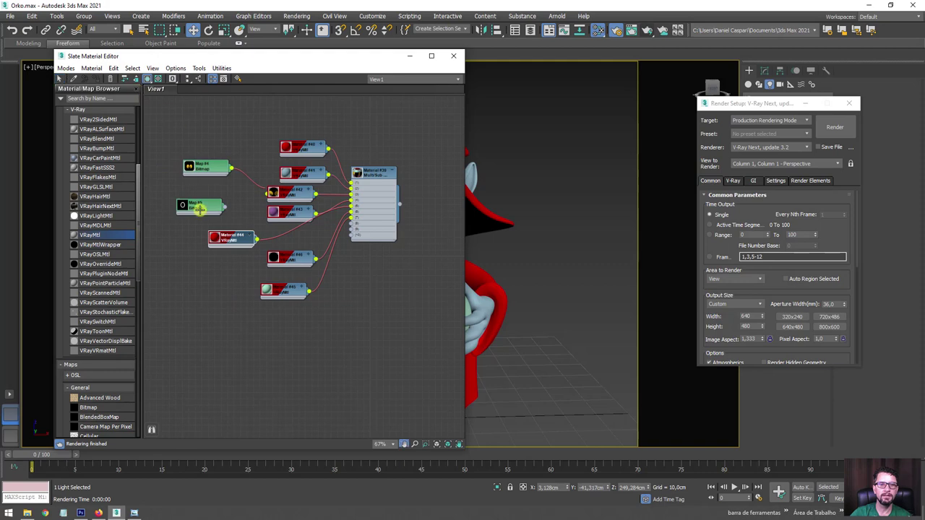
scroll(200, 209, "up", 2)
scroll(253, 207, "up", 2)
scroll(217, 217, "up", 2)
scroll(181, 231, "up", 1)
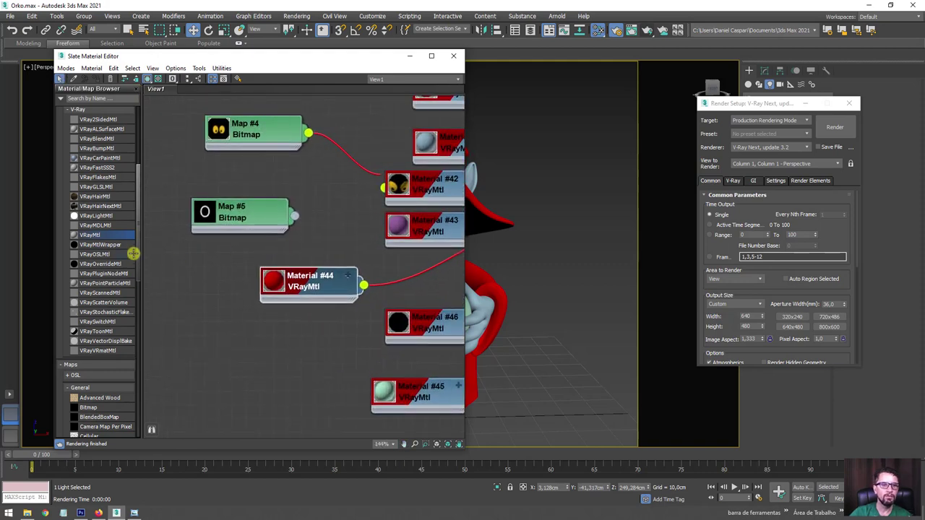
mouse_move(140, 249)
left_mouse_down()
mouse_move(138, 179)
mouse_move(142, 327)
left_mouse_up()
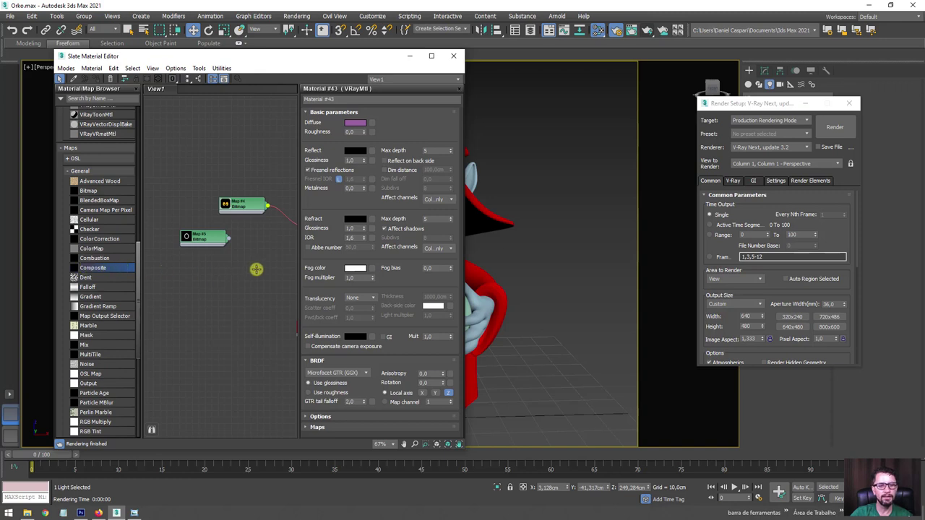
- Add a Composite map node with the Map #5 bitmap placed beneath it
left_click_drag(261, 272, 252, 269)
mouse_move(248, 268)
middle_mouse_down()
mouse_move(199, 257)
mouse_move(240, 233)
middle_mouse_up()
left_click_drag(240, 233, 205, 236)
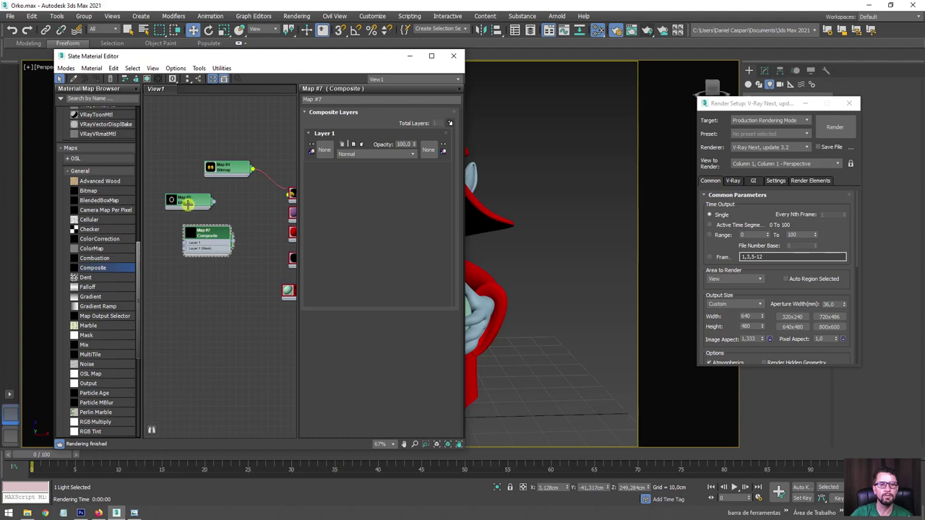
left_click_drag(187, 205, 186, 295)
scroll(161, 265, "up", 1)
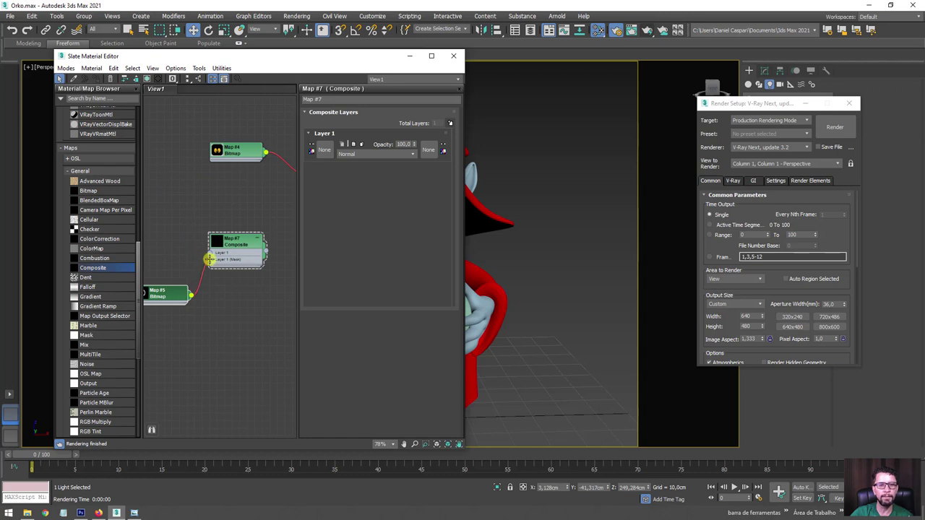
scroll(209, 258, "up", 3)
scroll(220, 260, "up", 3)
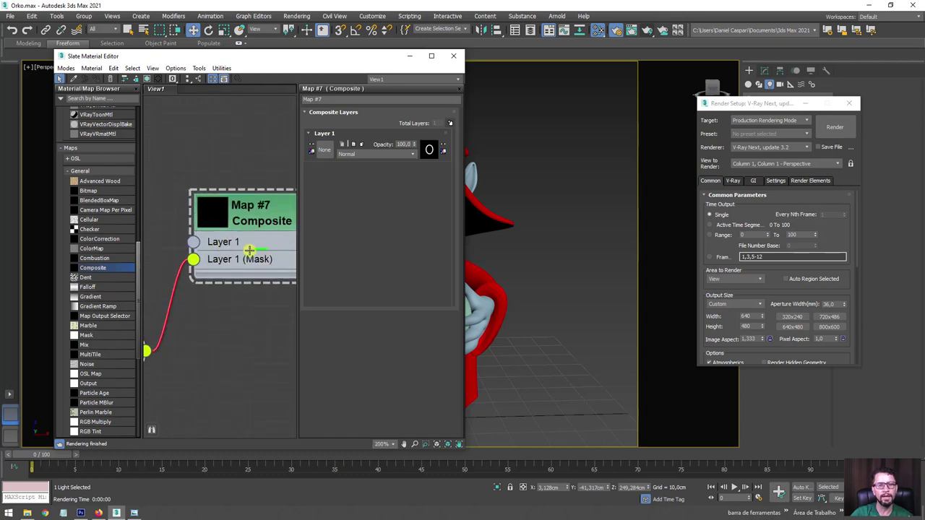
key("Escape")
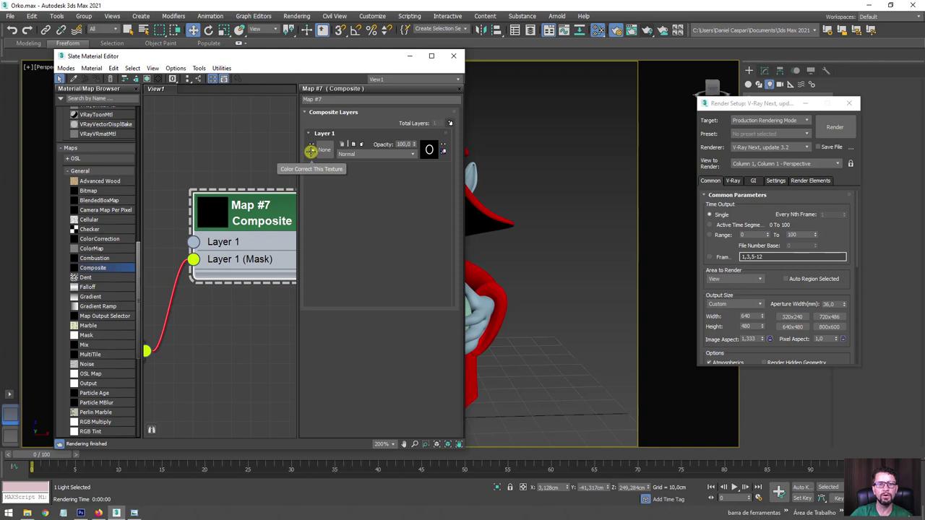
- Apply Color Correct This Texture to the Composite's Layer 1 and bring the red material node closer
left_click(310, 150)
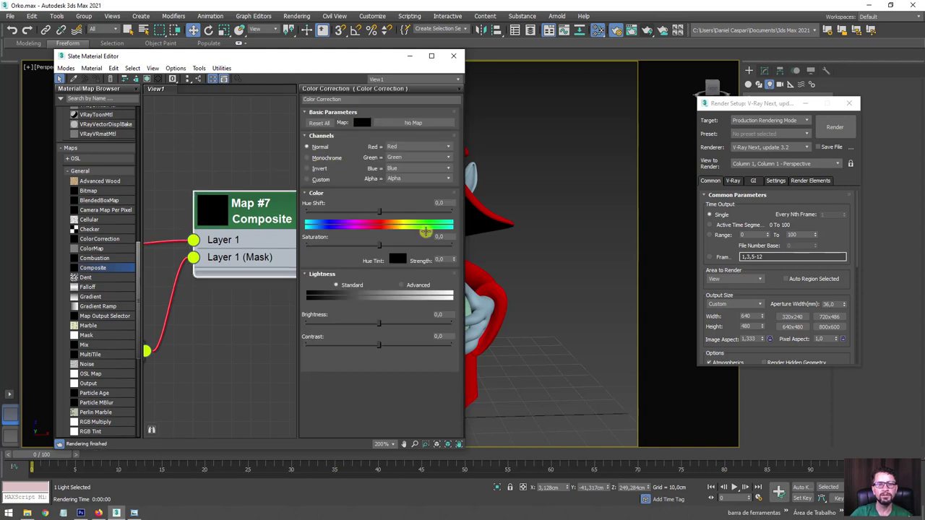
scroll(197, 280, "down", 2)
scroll(198, 280, "down", 3)
scroll(197, 281, "down", 3)
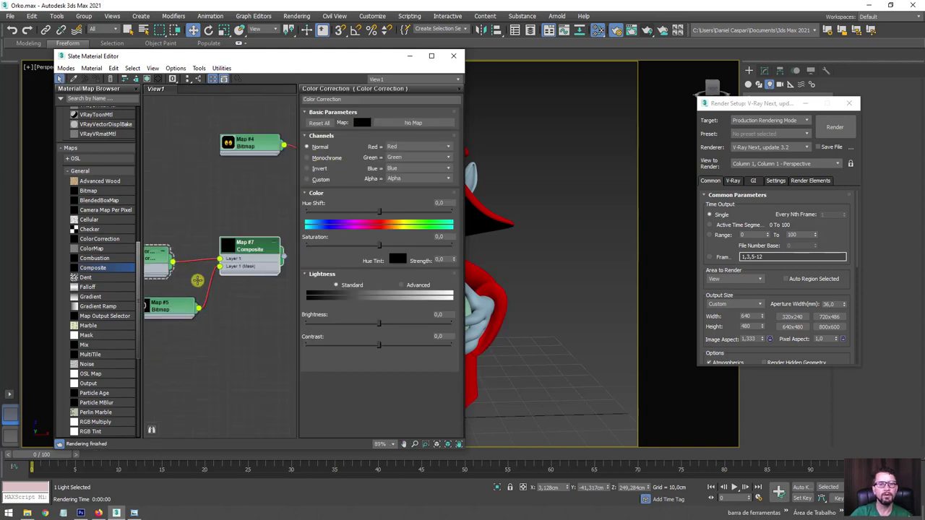
scroll(202, 271, "down", 3)
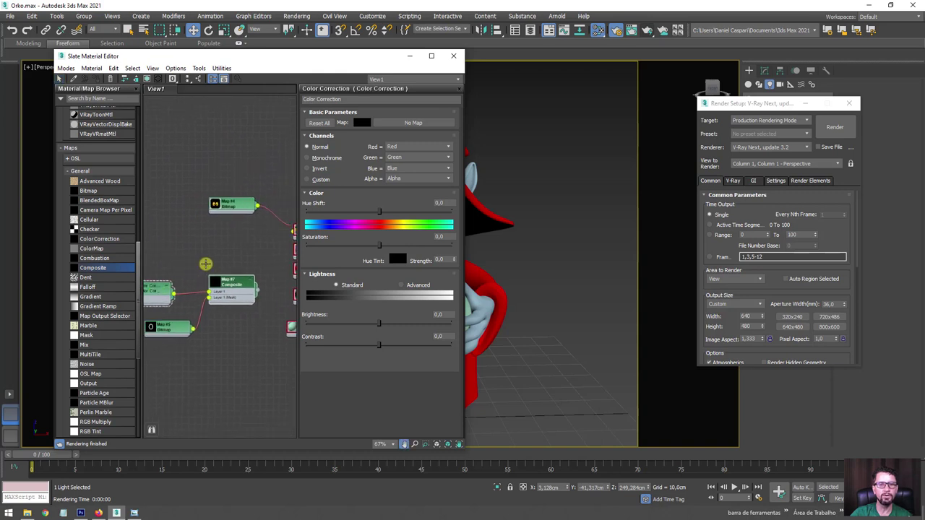
mouse_move(206, 263)
middle_mouse_down()
mouse_move(196, 243)
mouse_move(175, 234)
middle_mouse_up()
left_click_drag(243, 269, 233, 273)
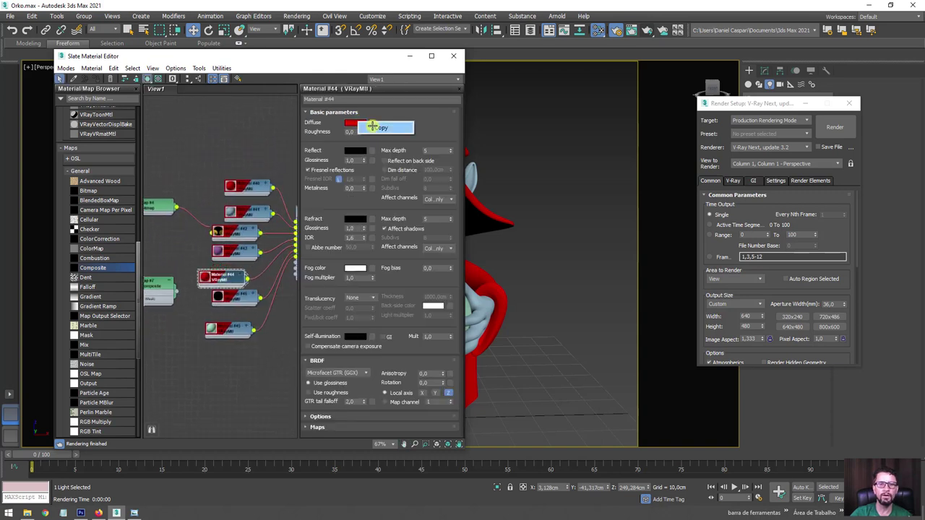
- Paste Material #44's red colour into the Color Correction map
middle_click_drag(198, 252, 202, 250)
double_click(207, 251)
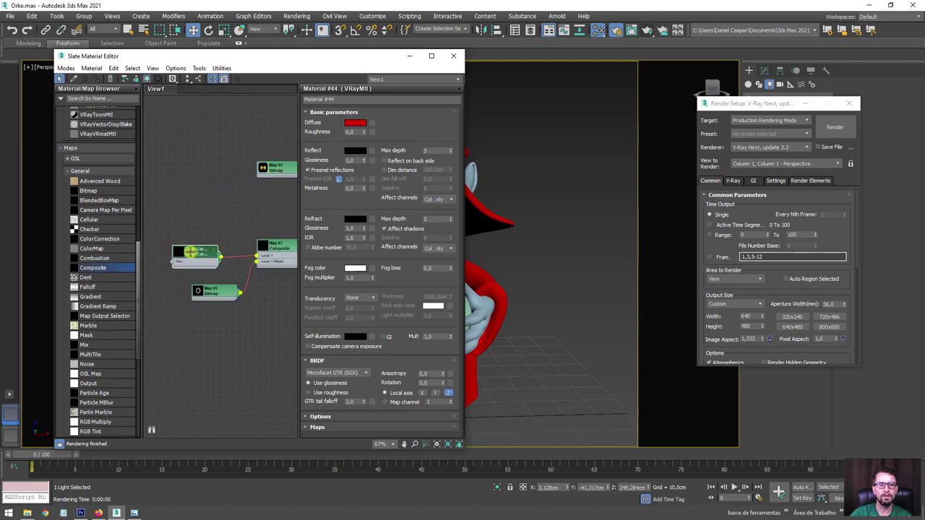
right_click(359, 121)
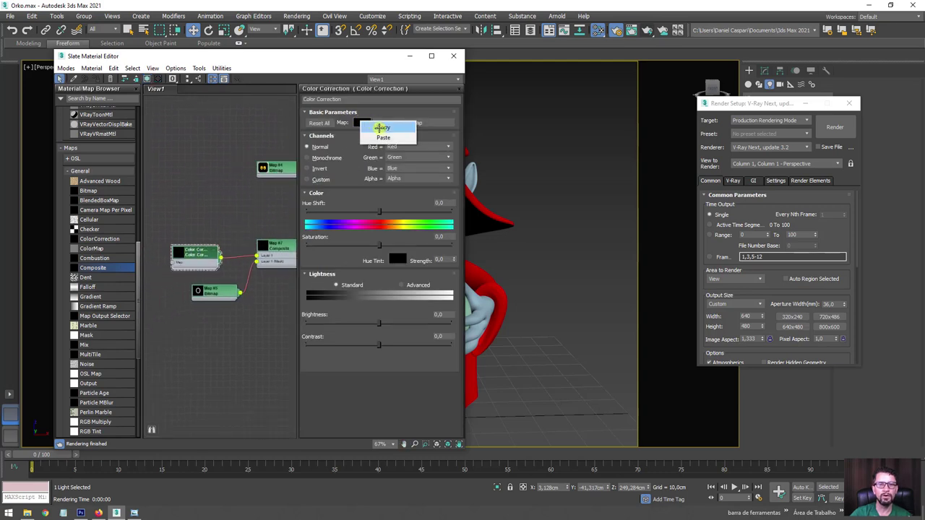
left_click(385, 136)
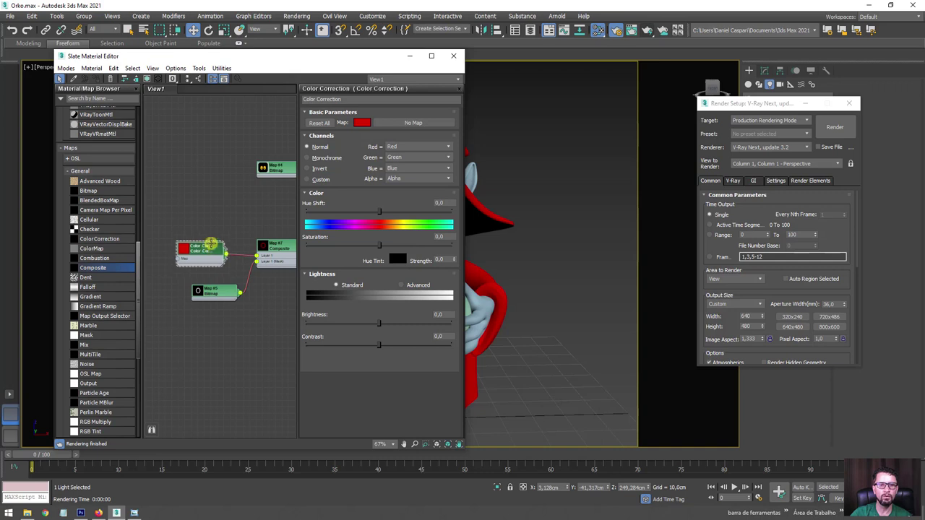
- Move the red map from Layer 1 to Layer 2 of Composite Map #7 by swapping
scroll(226, 255, "up", 2)
scroll(226, 253, "up", 4)
scroll(226, 242, "up", 3)
left_click_drag(226, 240, 248, 223)
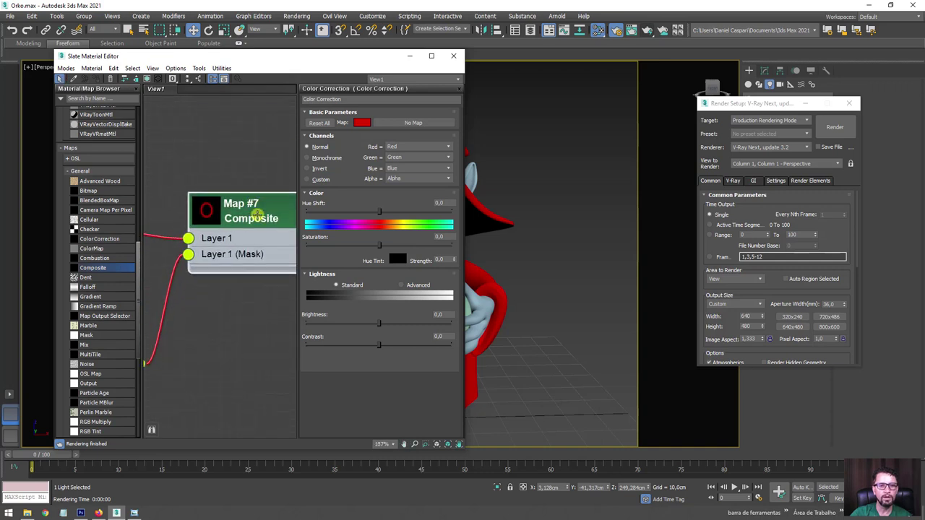
scroll(208, 245, "down", 3)
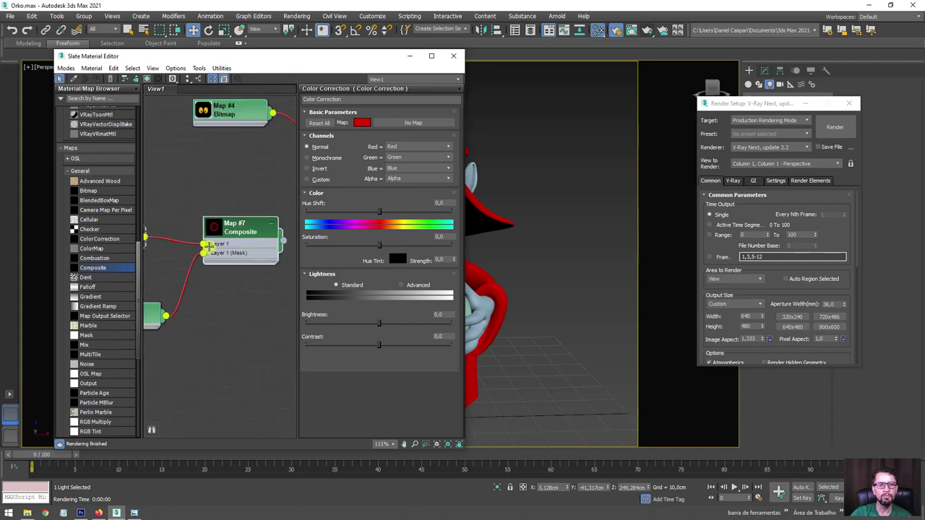
double_click(248, 226)
left_click_drag(248, 227, 235, 215)
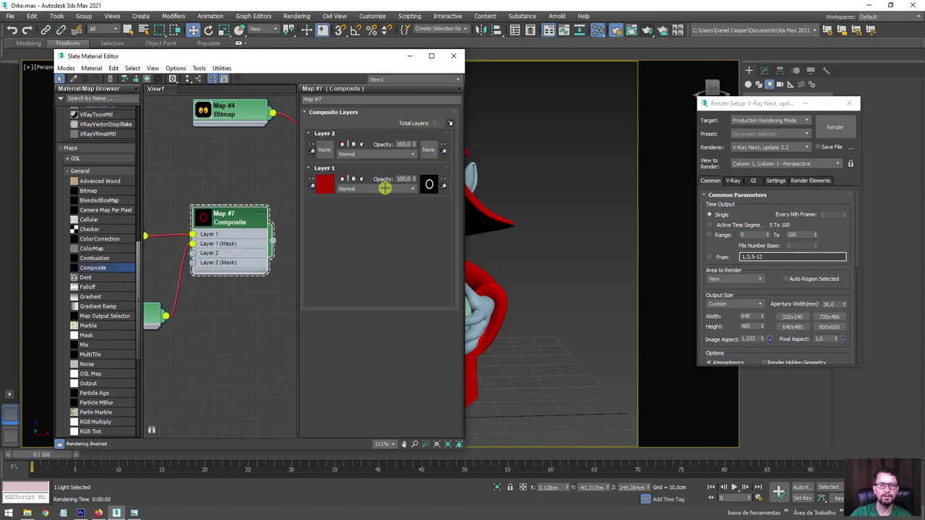
left_click_drag(327, 158, 325, 151)
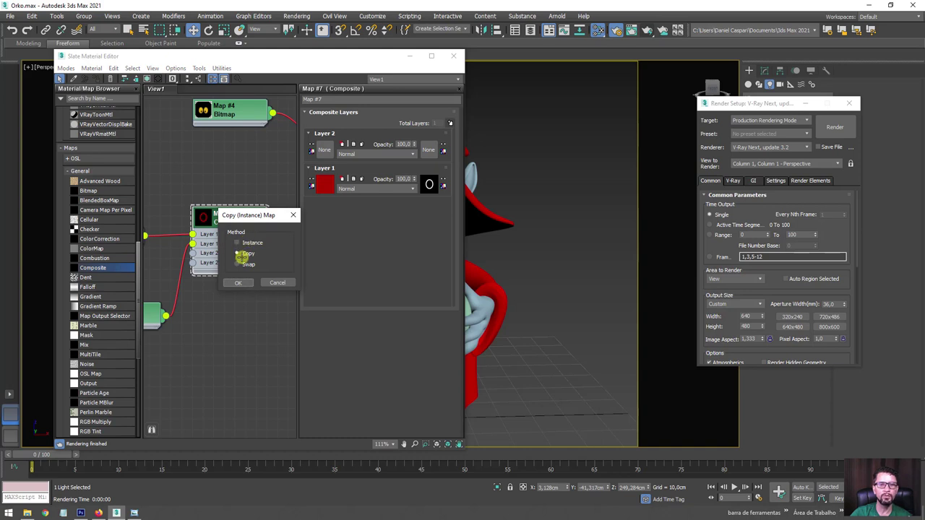
left_click(241, 282)
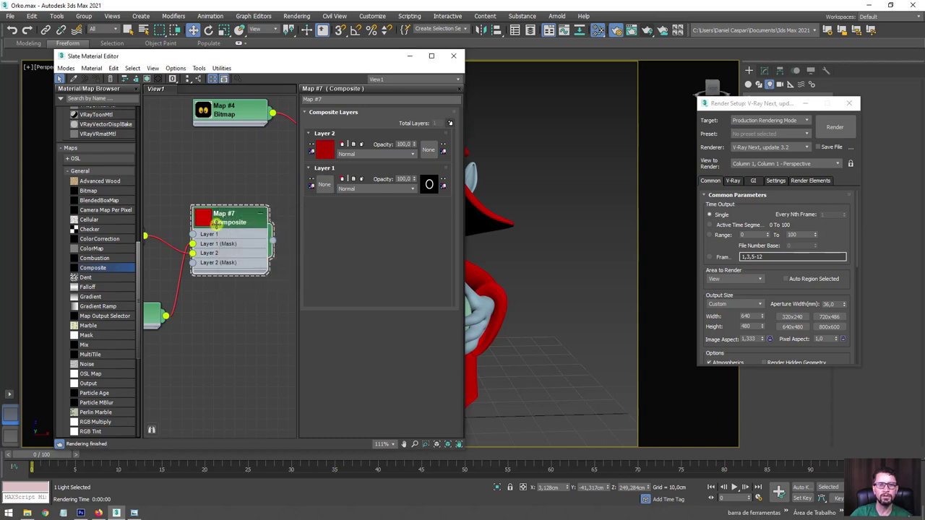
- Rearrange the Bitmap, Color Correction and Composite nodes in the node view
scroll(169, 273, "down", 1)
middle_click_drag(169, 273, 217, 299)
mouse_move(217, 299)
left_mouse_down()
mouse_move(191, 281)
mouse_move(196, 267)
left_mouse_up()
mouse_move(198, 221)
left_mouse_down()
mouse_move(207, 304)
mouse_move(205, 226)
left_mouse_up()
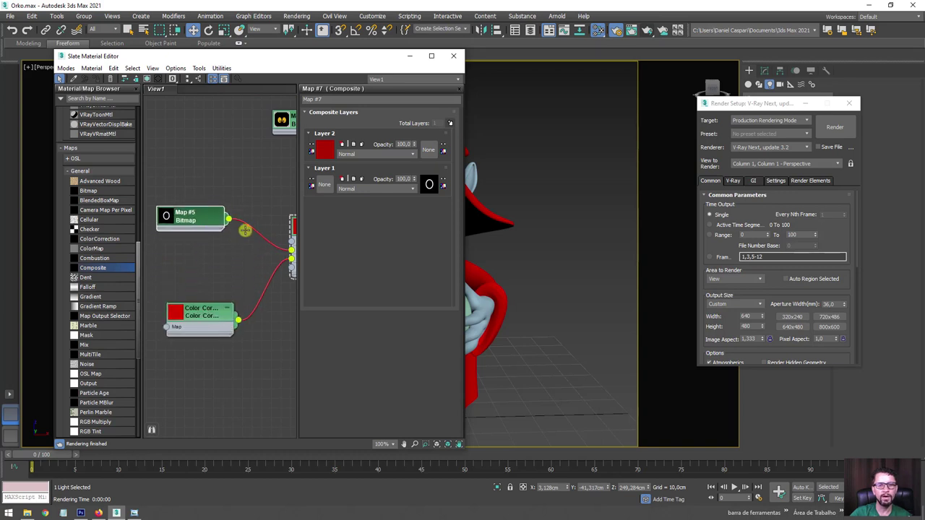
middle_click_drag(245, 230, 174, 234)
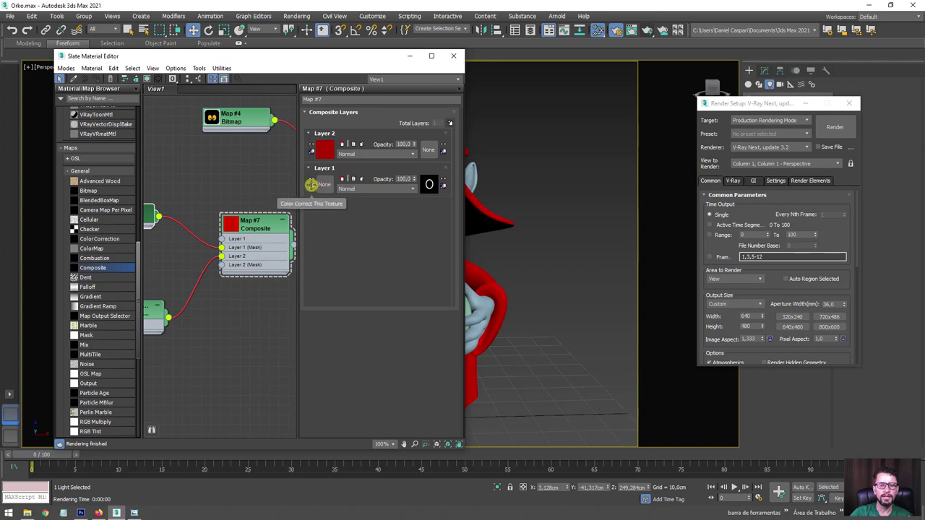
- Add a new Color Correction map on Layer 1 and place Map #5 beneath it
left_click(311, 185)
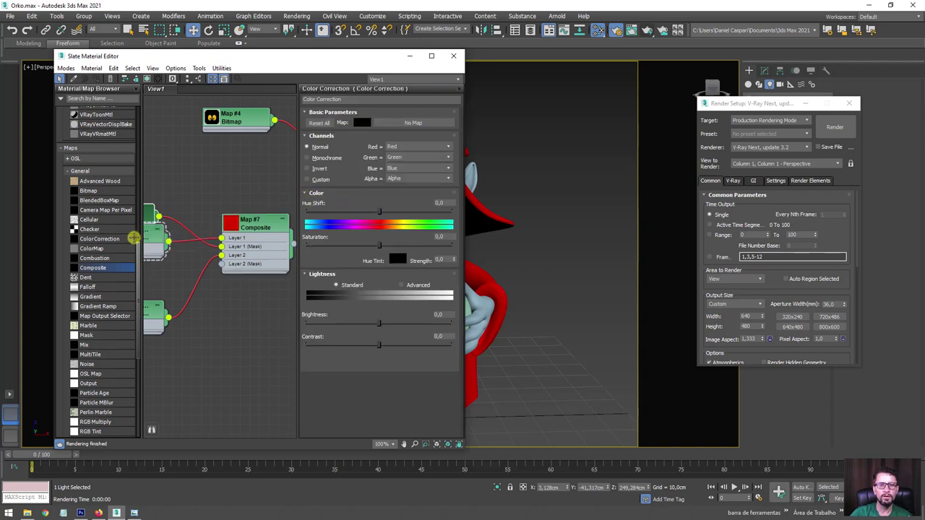
middle_click_drag(159, 238, 221, 235)
mouse_move(209, 217)
left_mouse_down()
mouse_move(213, 204)
mouse_move(213, 242)
left_mouse_up()
scroll(213, 242, "down", 2)
middle_click_drag(213, 242, 201, 208)
left_click_drag(174, 173, 169, 184)
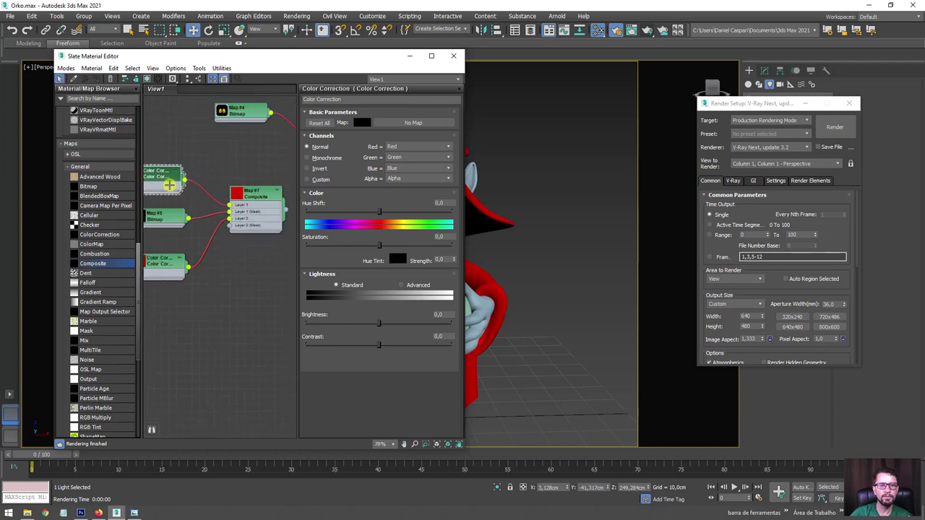
middle_click_drag(169, 185, 209, 173)
left_click_drag(206, 198, 195, 184)
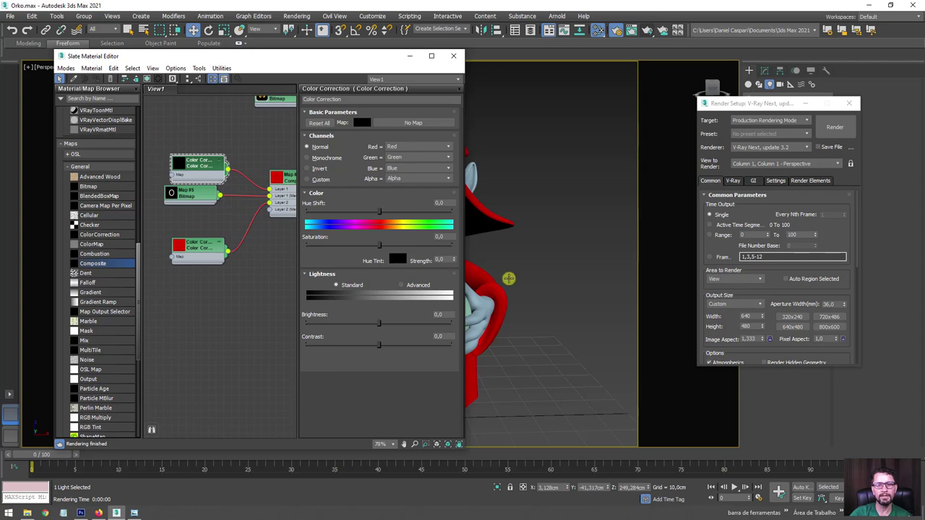
- Inspect the robe and the held crystal ball, then close the Render Setup window
middle_click_drag(508, 278, 516, 279, "alt")
scroll(528, 317, "up", 3)
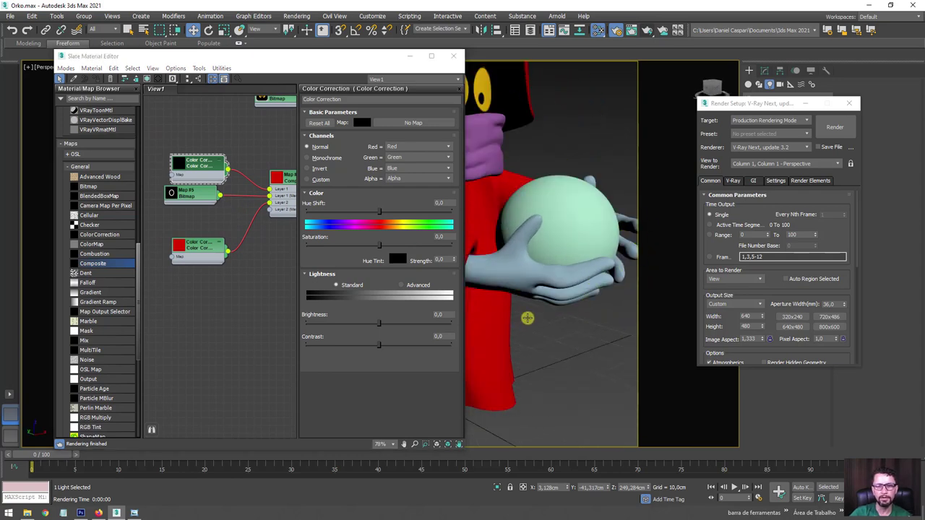
middle_click_drag(527, 318, 584, 217, "alt")
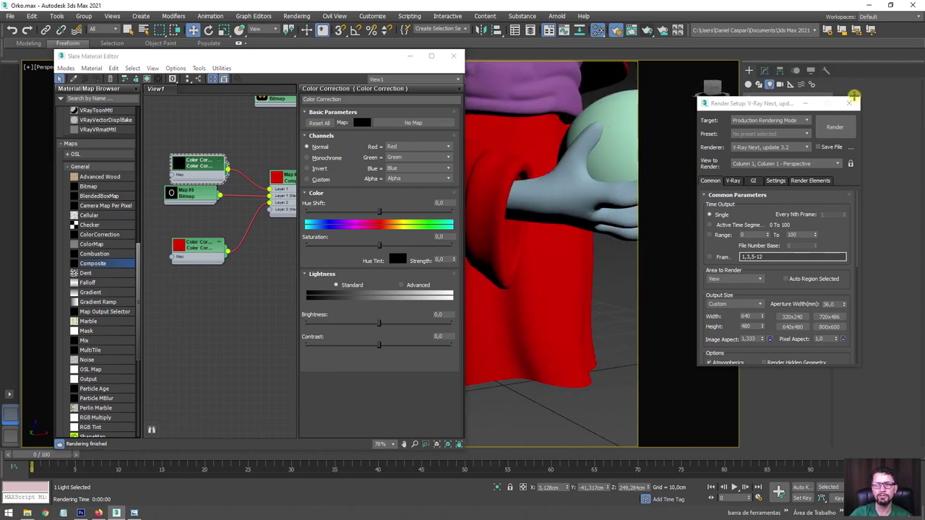
left_click(850, 103)
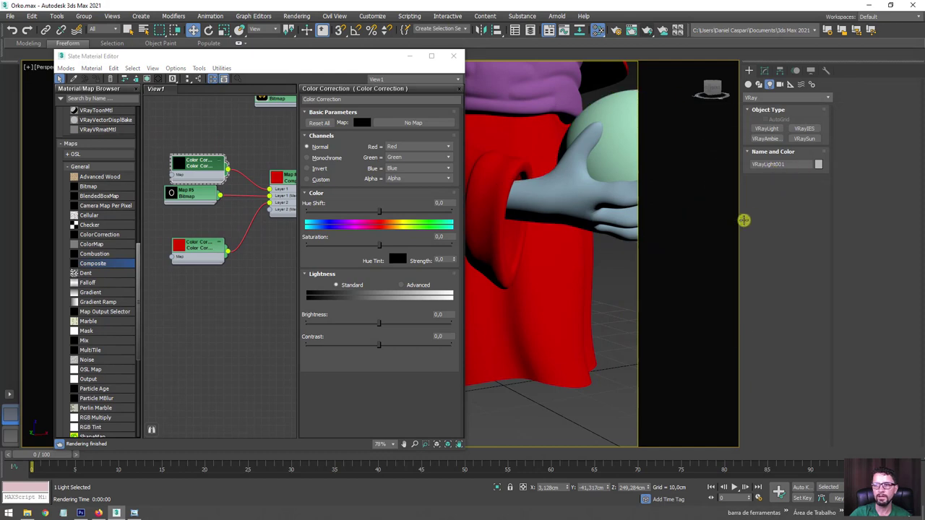
- Widen the viewport and isolate the red robe, Box002, on its own
left_click_drag(744, 219, 887, 216)
mouse_move(680, 243)
middle_mouse_down("alt")
mouse_move(622, 273)
mouse_move(668, 292)
mouse_move(713, 272)
mouse_move(734, 317)
mouse_move(744, 310)
middle_mouse_up("alt")
left_click(668, 292)
left_click(492, 488)
middle_click_drag(273, 233, 239, 263)
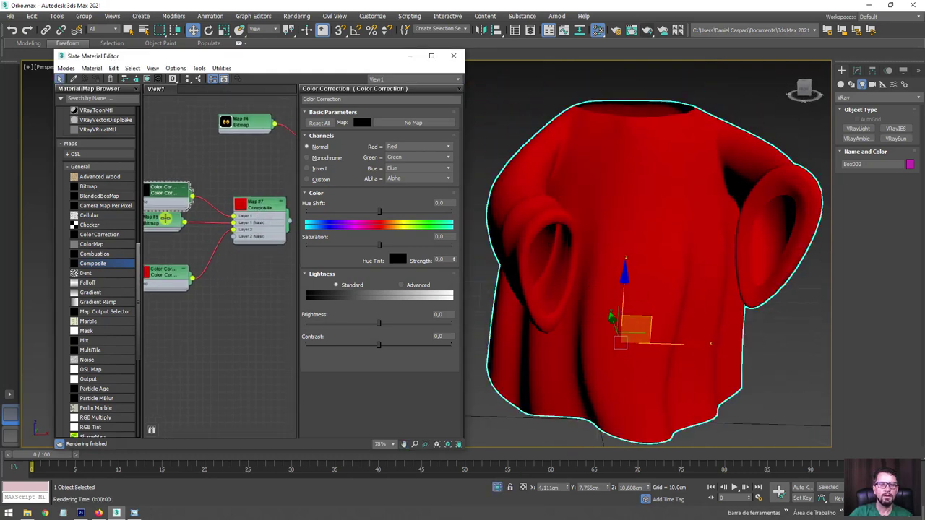
- Wire Composite Map #7's output into Material #44's diffuse slot
left_click_drag(165, 219, 228, 235)
scroll(228, 235, "down", 1)
middle_click_drag(193, 213, 189, 224)
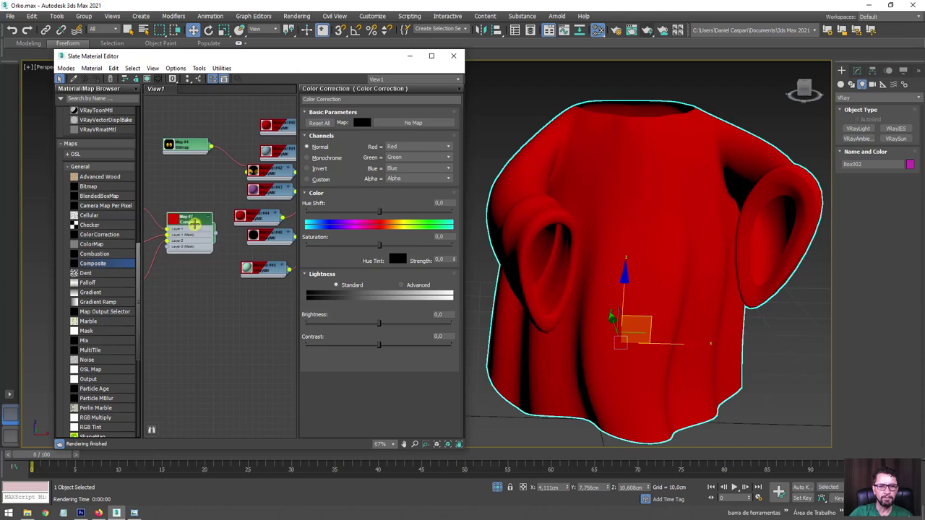
left_click(189, 224)
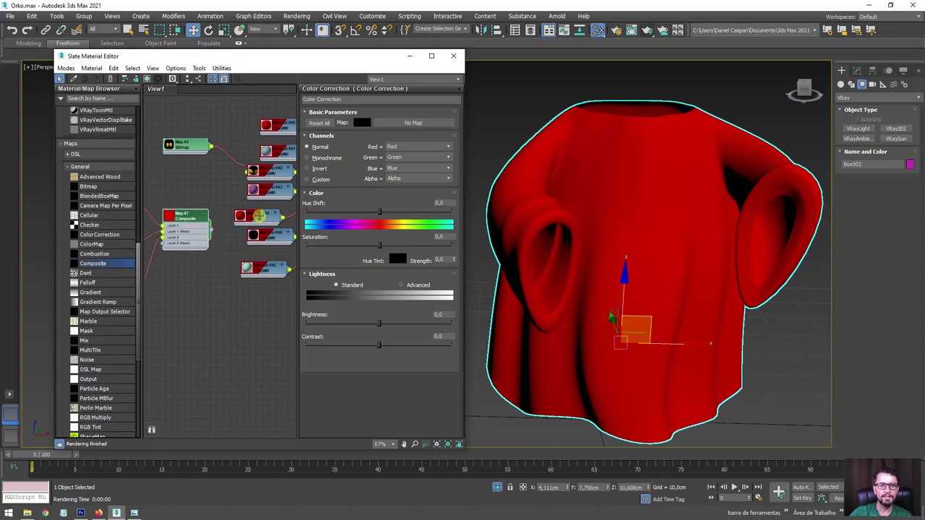
left_click_drag(224, 224, 255, 215)
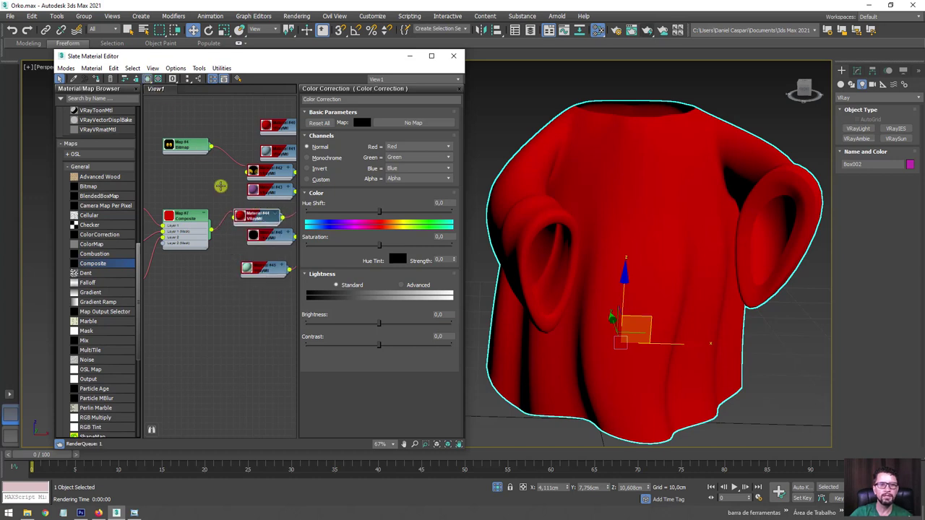
- Render a V-Ray preview of the isolated robe with Shift+Q
scroll(220, 187, "down", 2)
scroll(220, 187, "down", 1)
scroll(632, 268, "up", 4)
scroll(637, 273, "down", 3)
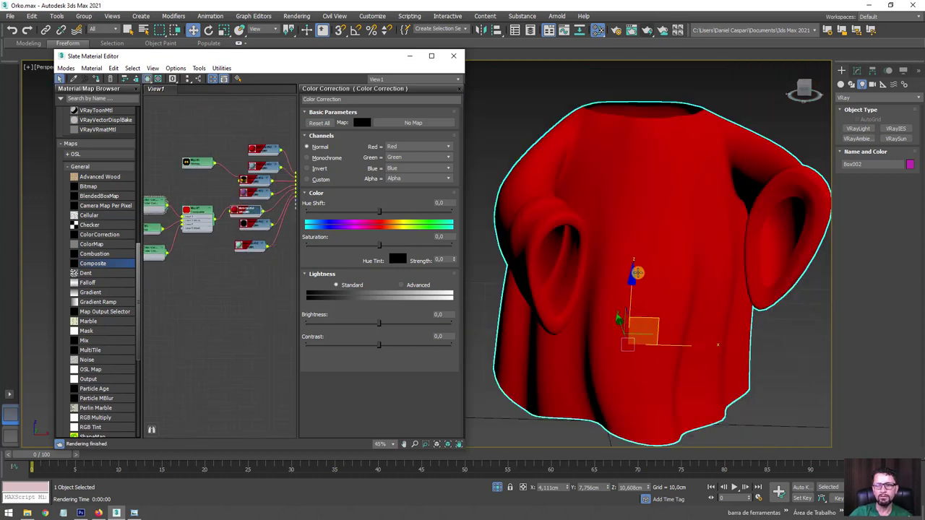
scroll(636, 272, "up", 2)
scroll(636, 273, "down", 2)
key("shift+q")
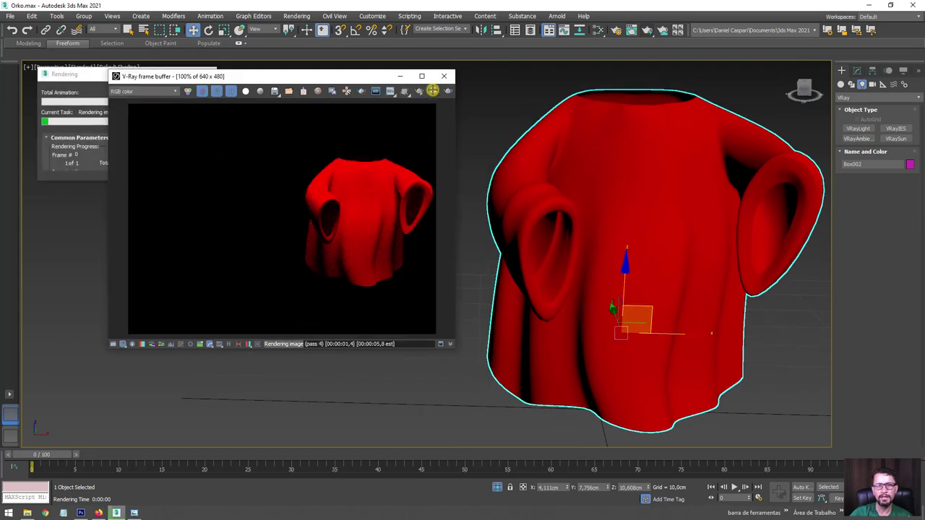
- Drag Layer 1 above Layer 2 in Map #7's Composite Layers so the black O sits over red
key("m")
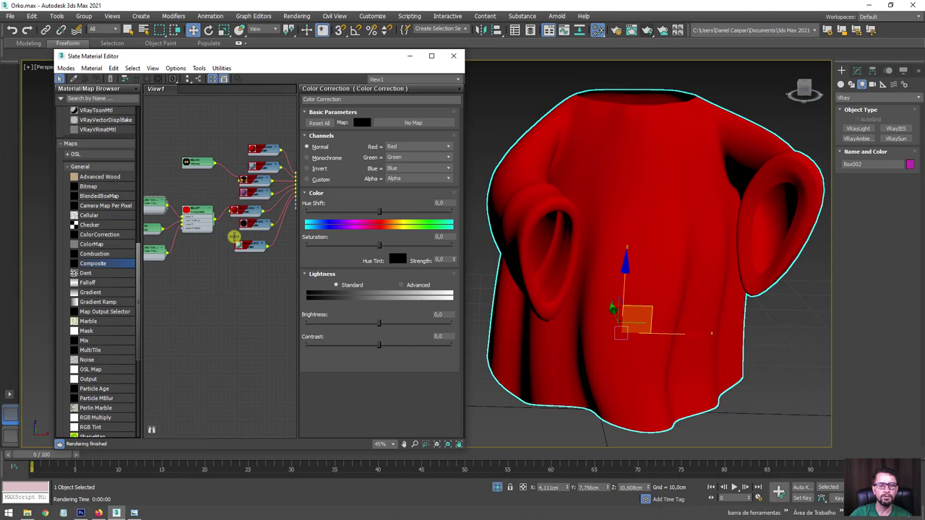
scroll(234, 237, "up", 2)
scroll(231, 225, "up", 3)
left_click_drag(177, 242, 174, 214)
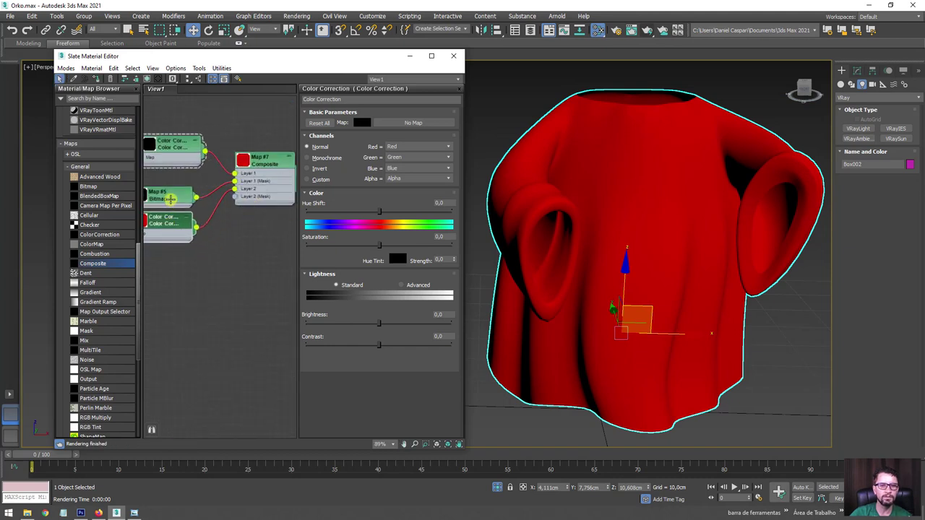
scroll(218, 177, "up", 1)
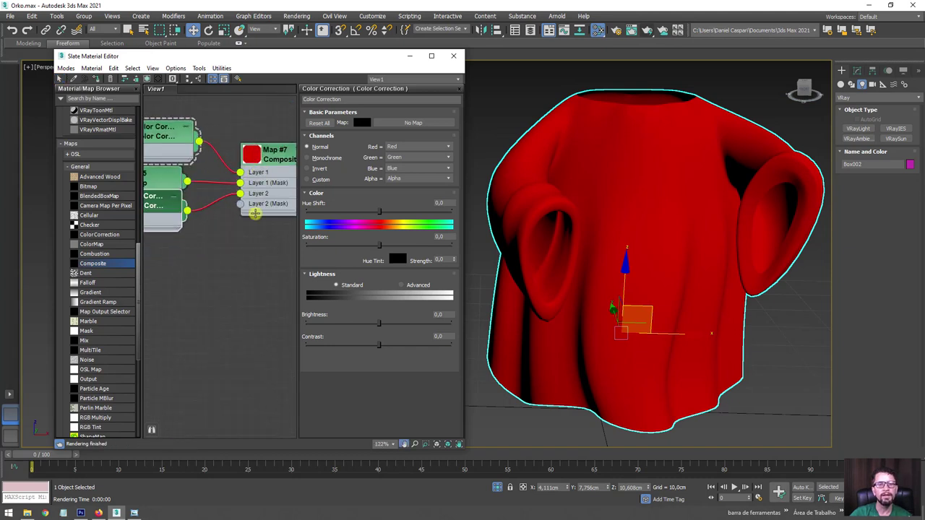
scroll(238, 202, "up", 3)
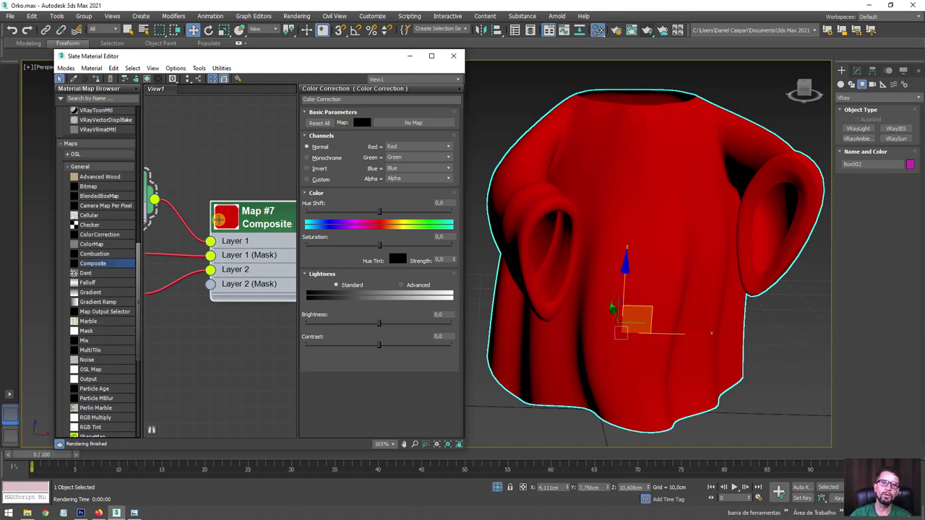
left_click(263, 217)
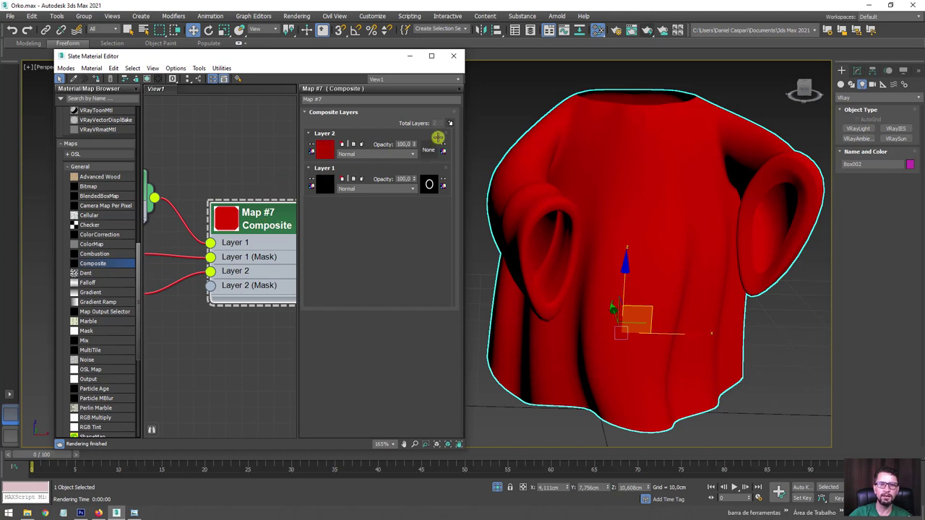
left_click_drag(446, 133, 404, 216)
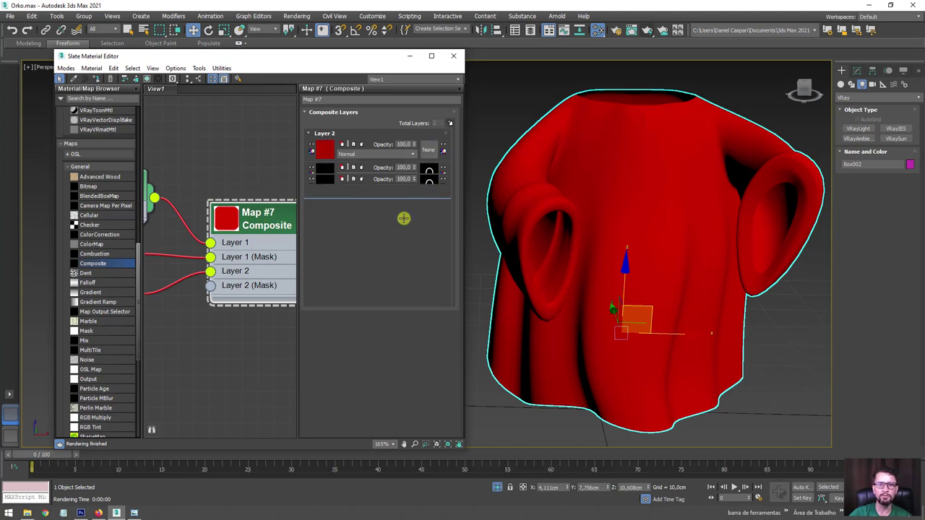
left_click_drag(266, 225, 282, 225)
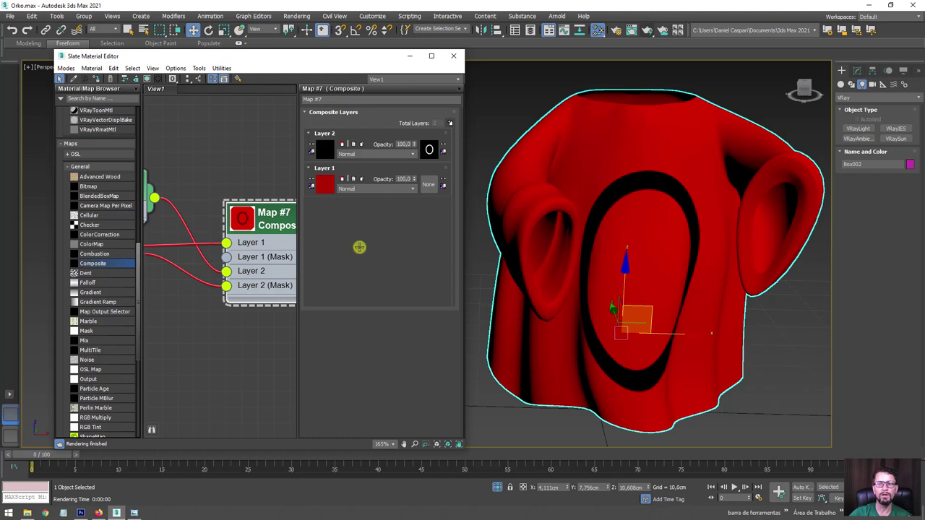
scroll(359, 247, "down", 2)
scroll(213, 241, "down", 2)
- Delete the unused red Color Correction node and reposition the remaining nodes
left_click_drag(217, 239, 196, 181)
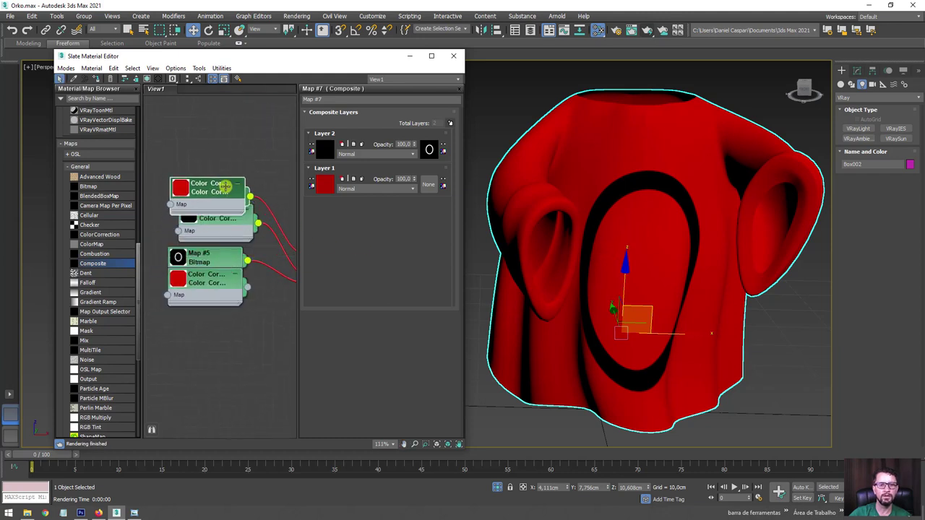
left_click_drag(195, 217, 195, 206)
mouse_move(239, 210)
middle_mouse_down()
mouse_move(168, 196)
mouse_move(216, 169)
middle_mouse_up()
left_click_drag(217, 231, 223, 269)
key("Delete")
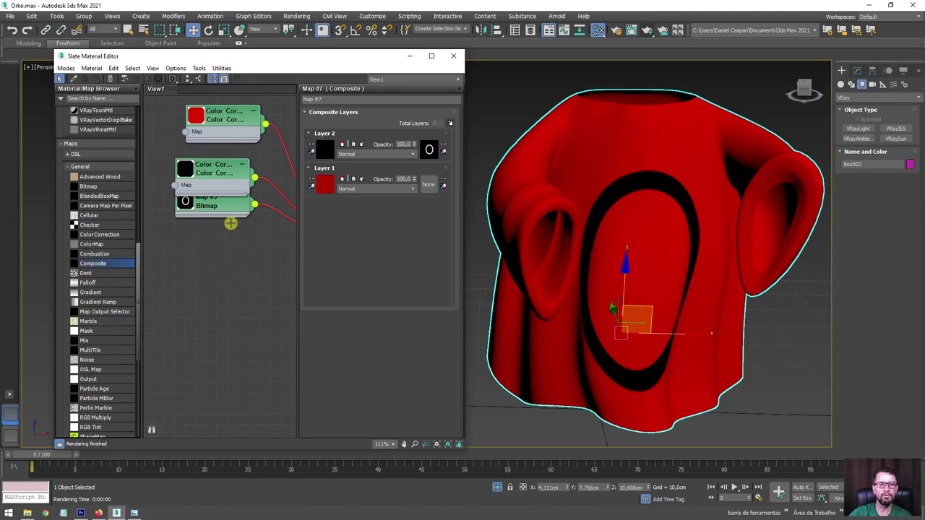
left_click_drag(220, 204, 220, 235)
left_click_drag(228, 162, 228, 173)
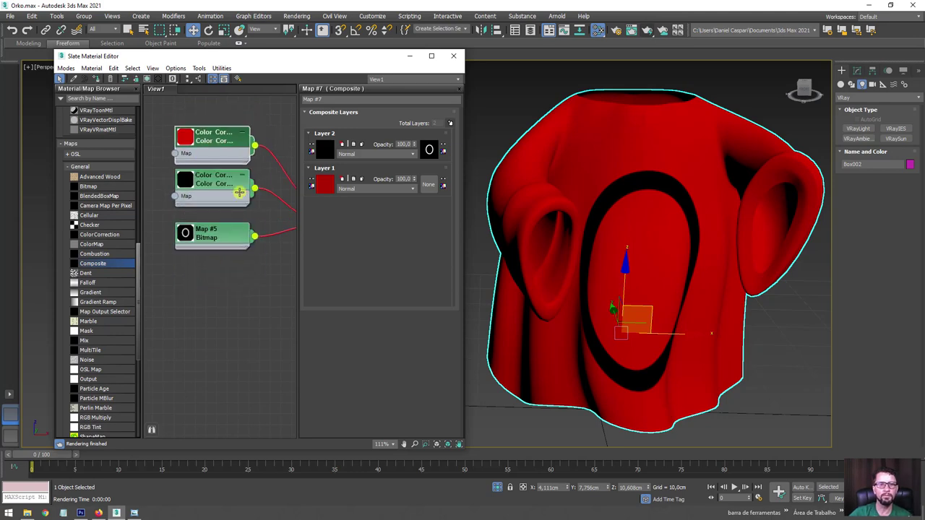
- Zoom out and lay out the whole material graph in aligned columns
middle_click_drag(225, 114, 186, 208)
scroll(187, 209, "down", 4)
left_click_drag(186, 208, 223, 227)
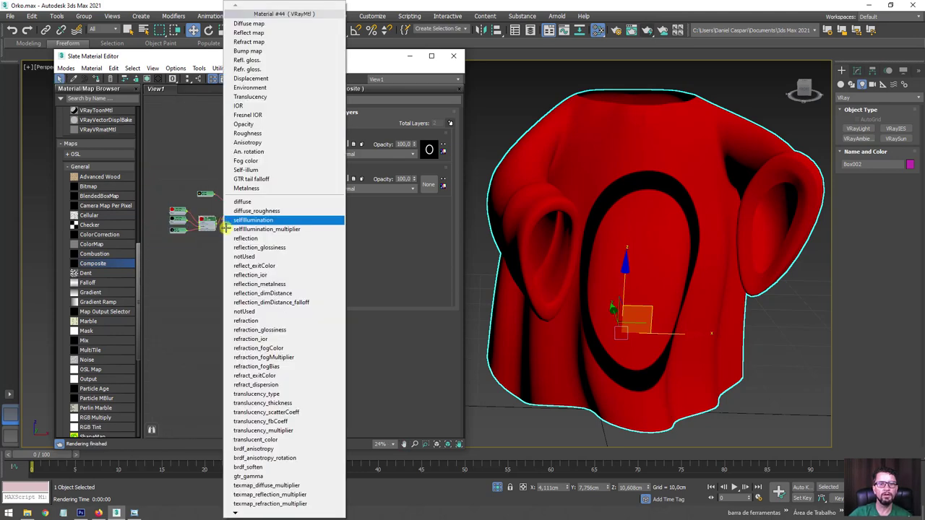
scroll(268, 214, "down", 4)
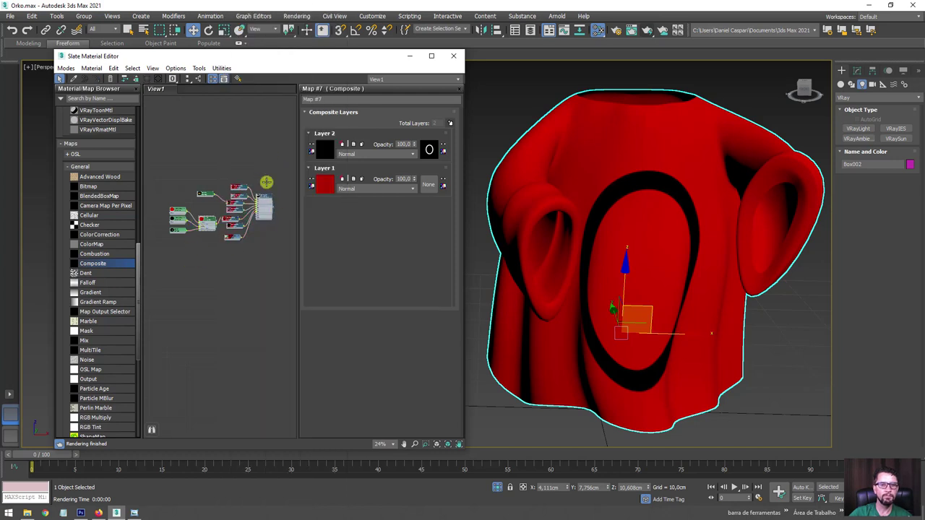
left_click(192, 78)
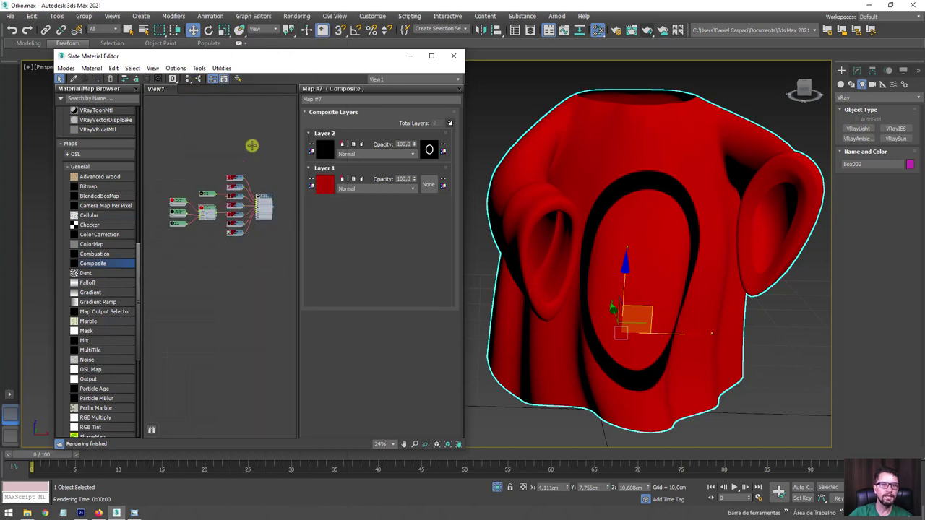
scroll(206, 230, "up", 5)
scroll(215, 191, "up", 2)
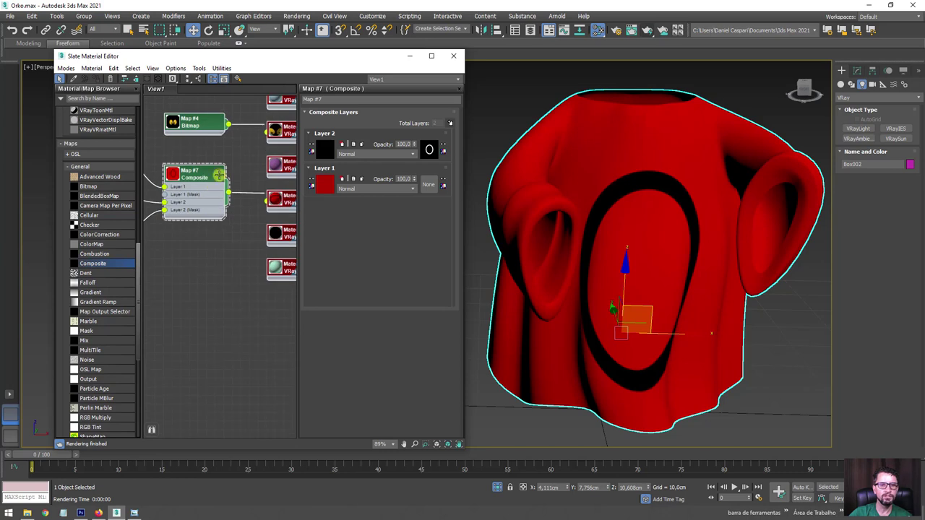
scroll(218, 171, "down", 6)
scroll(239, 172, "down", 3)
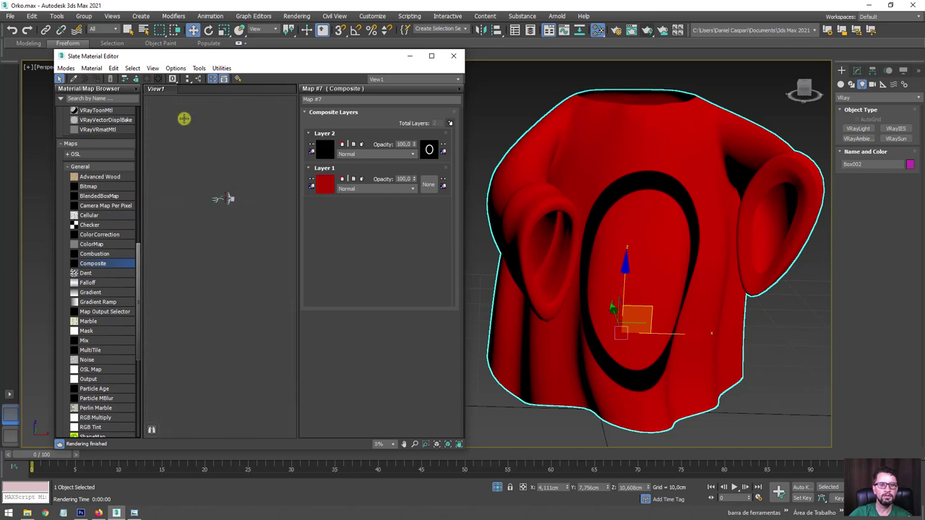
scroll(238, 176, "up", 3)
scroll(217, 253, "up", 3)
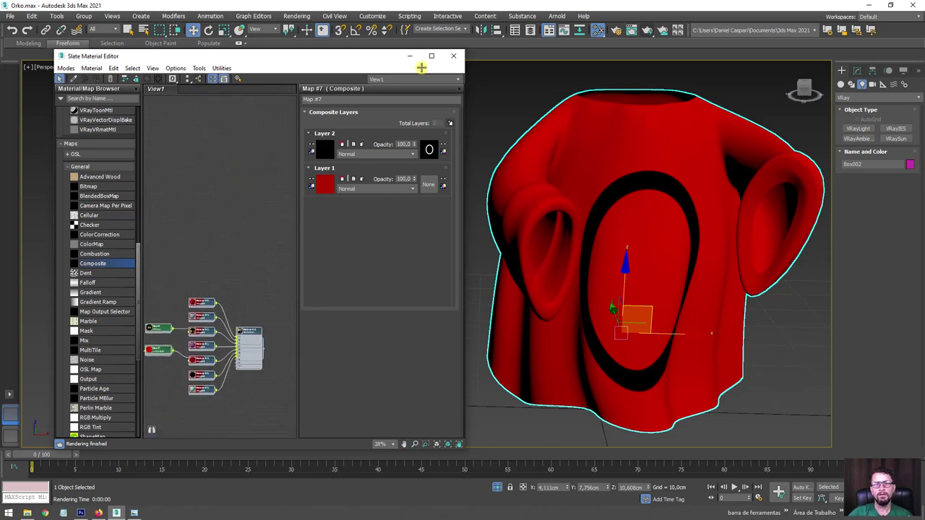
- Exit isolation, minimize Slate and restart the interactive V-Ray render of the full character
left_click(498, 484)
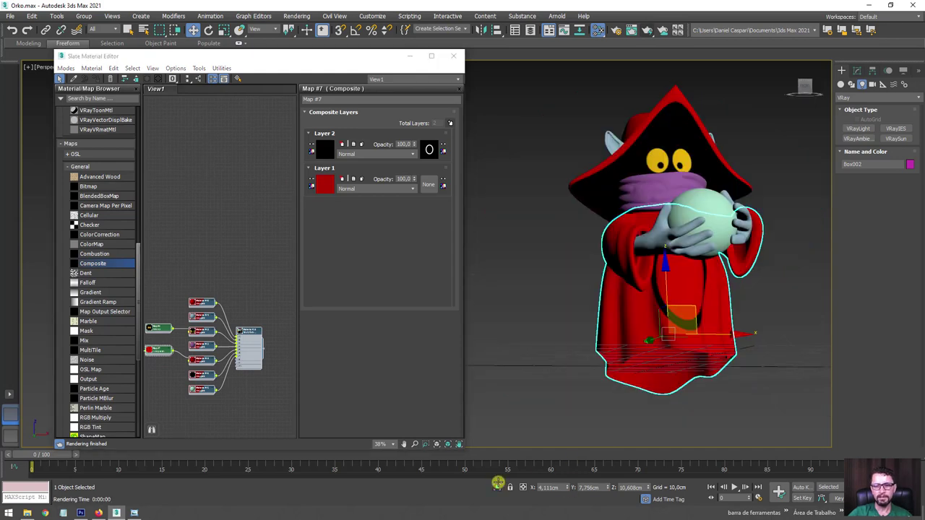
middle_click_drag(614, 264, 534, 281)
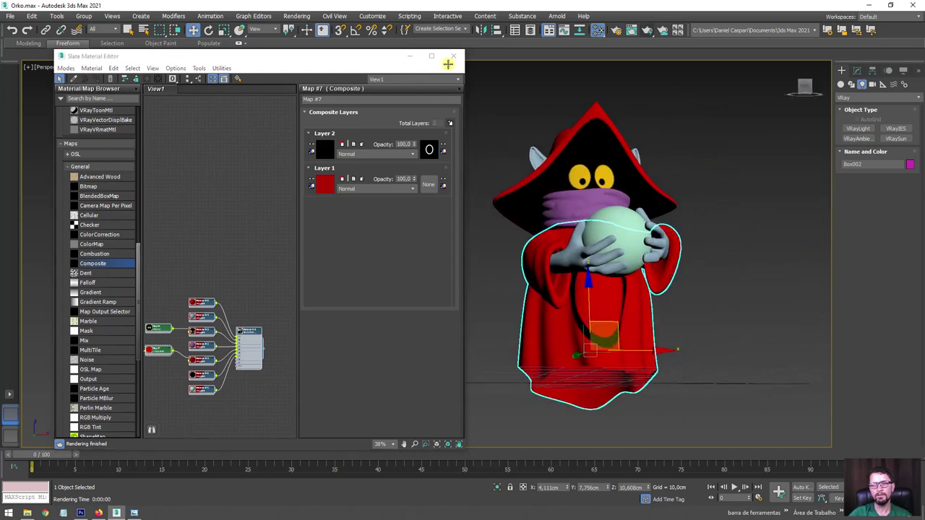
left_click(408, 55)
middle_click_drag(549, 115, 475, 98, "alt")
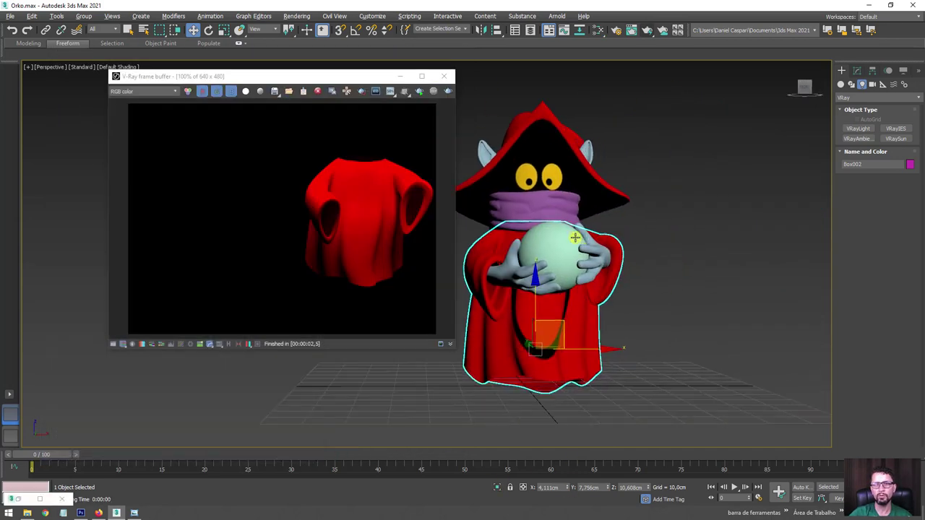
left_click(421, 90)
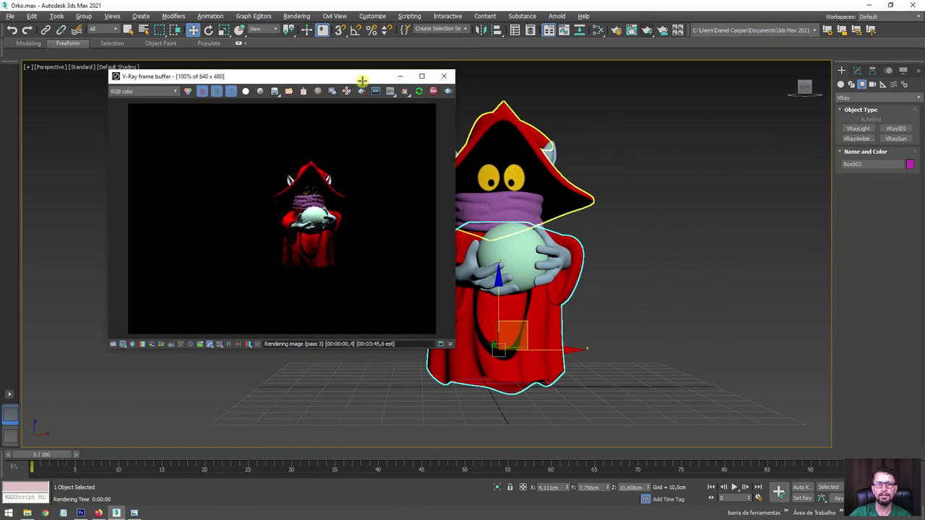
left_click_drag(361, 76, 274, 77)
- Orbit and zoom to inspect Orko from the side and front, then reopen the Slate Material Editor
middle_click_drag(451, 227, 419, 231, "alt")
scroll(506, 203, "up", 3)
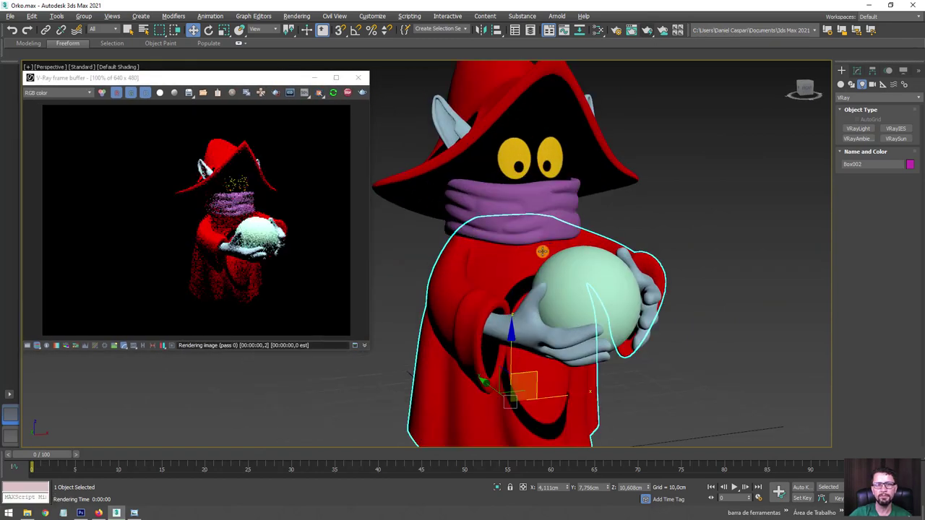
middle_click_drag(506, 202, 541, 255, "alt")
scroll(508, 143, "up", 5)
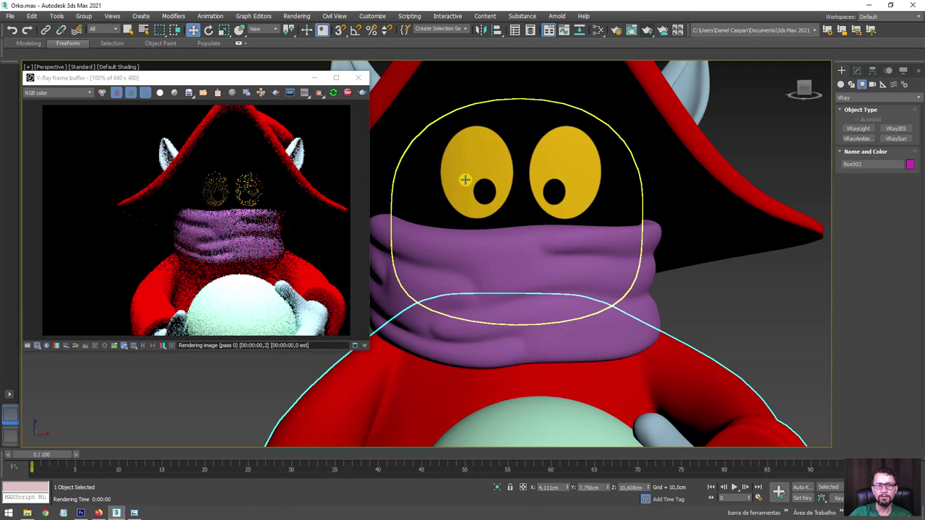
scroll(467, 166, "down", 3)
left_click(598, 30)
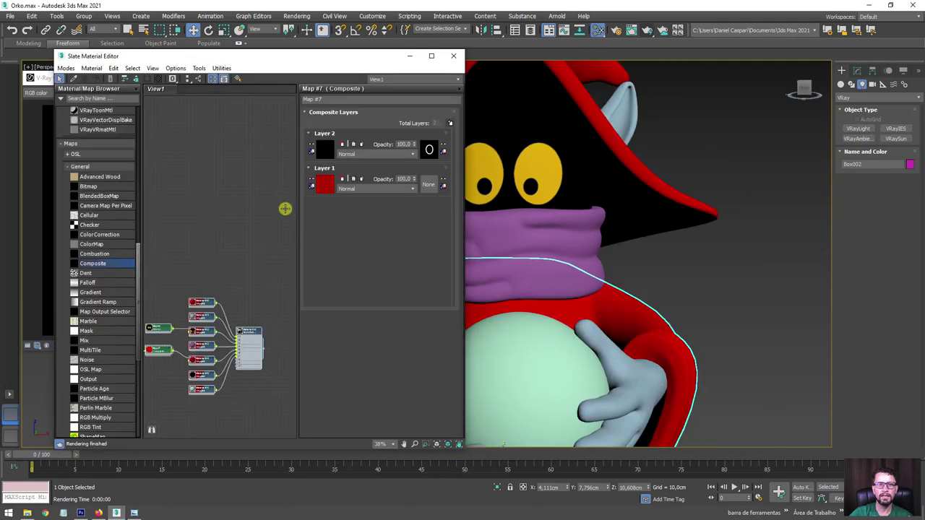
- Hide the Composite map's parameters and pan the Slate graph to show the material nodes
scroll(265, 209, "up", 2)
scroll(229, 234, "up", 2)
scroll(229, 234, "up", 2)
scroll(217, 209, "up", 2)
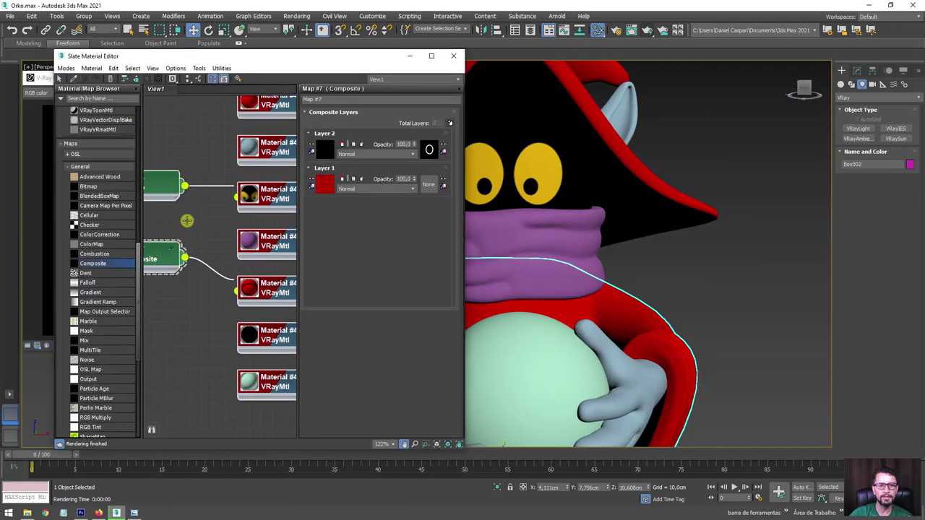
middle_click_drag(166, 190, 179, 190)
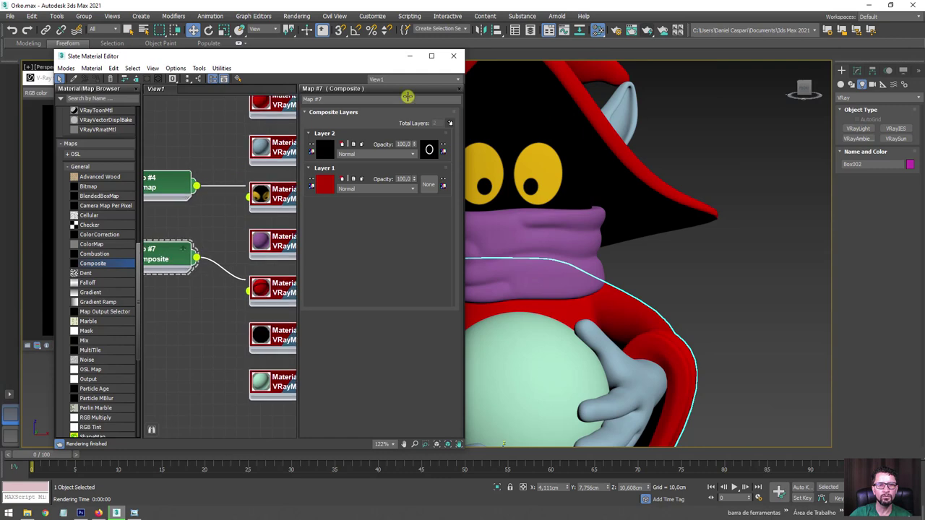
left_click(458, 93)
middle_click_drag(237, 206, 276, 167)
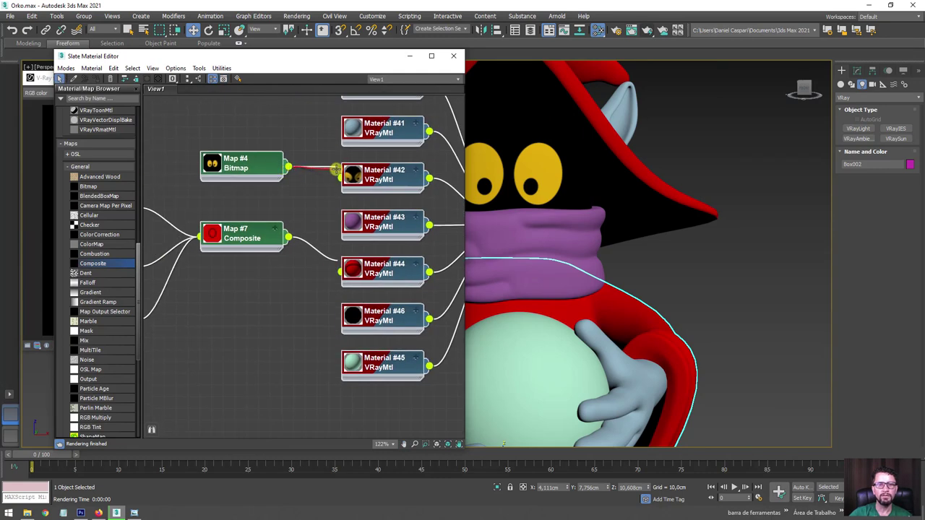
- Wire eye bitmap Map #4's output into Material #42's Self-illumination input
left_click_drag(336, 169, 356, 175)
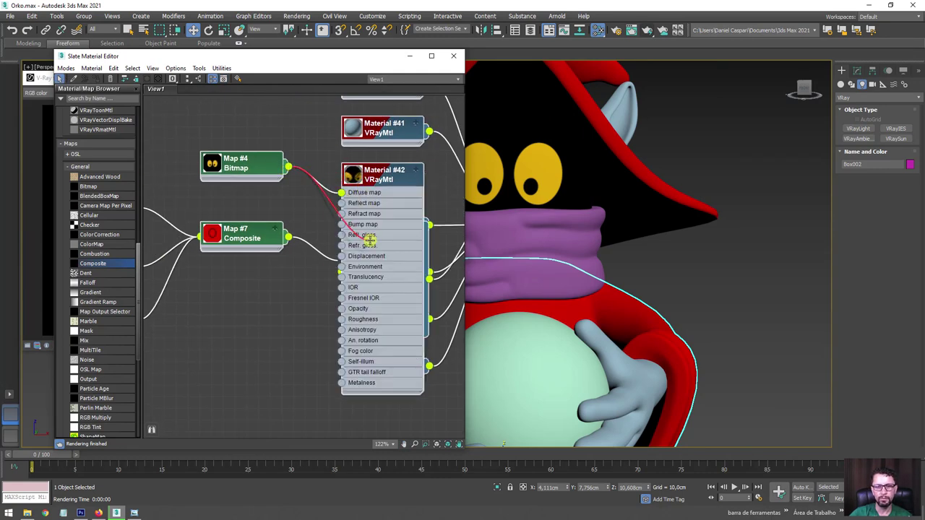
left_click_drag(357, 302, 333, 352)
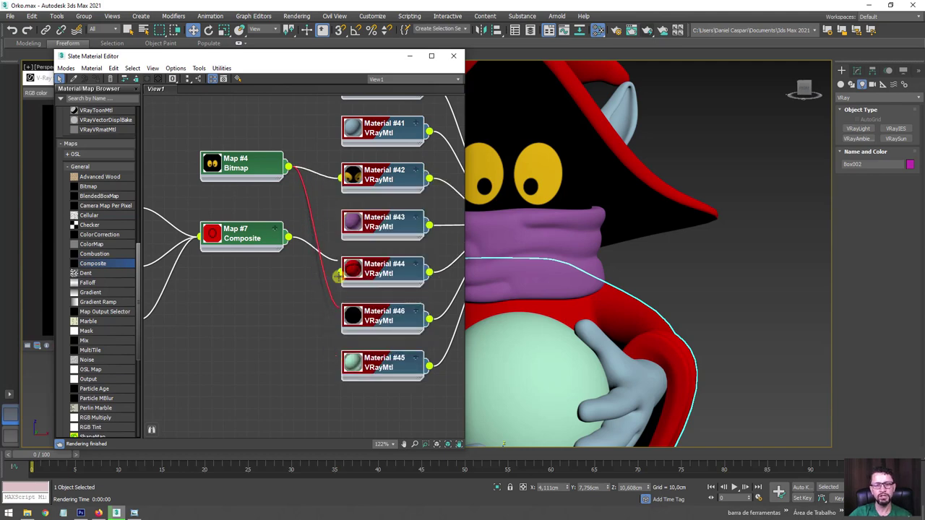
left_click_drag(370, 180, 367, 262)
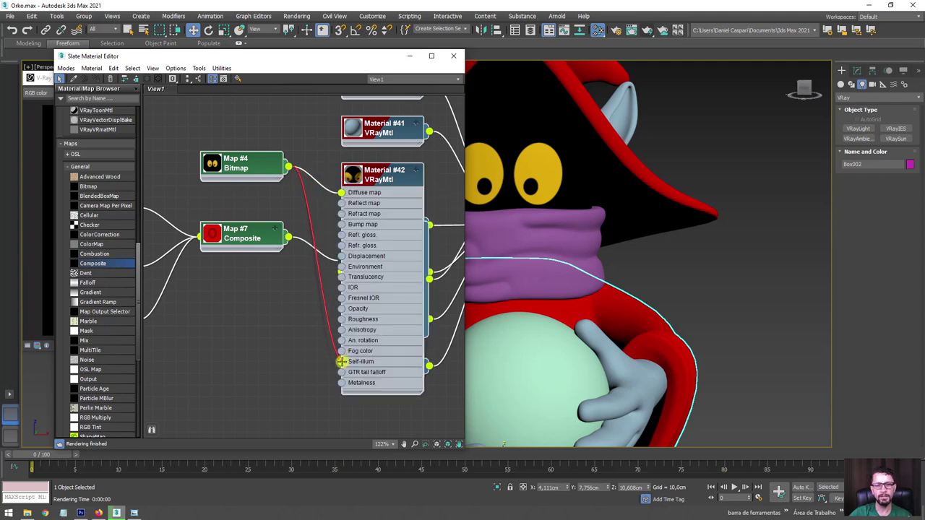
left_click_drag(340, 361, 340, 361)
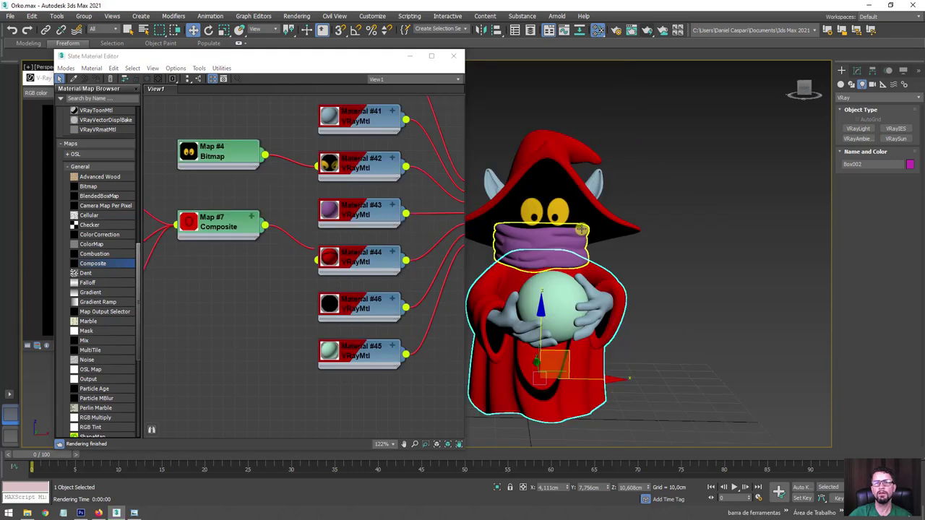
left_click(632, 30)
- Close Slate and restart the interactive V-Ray render with F9 to see the brighter eyes
key("m")
key("F9")
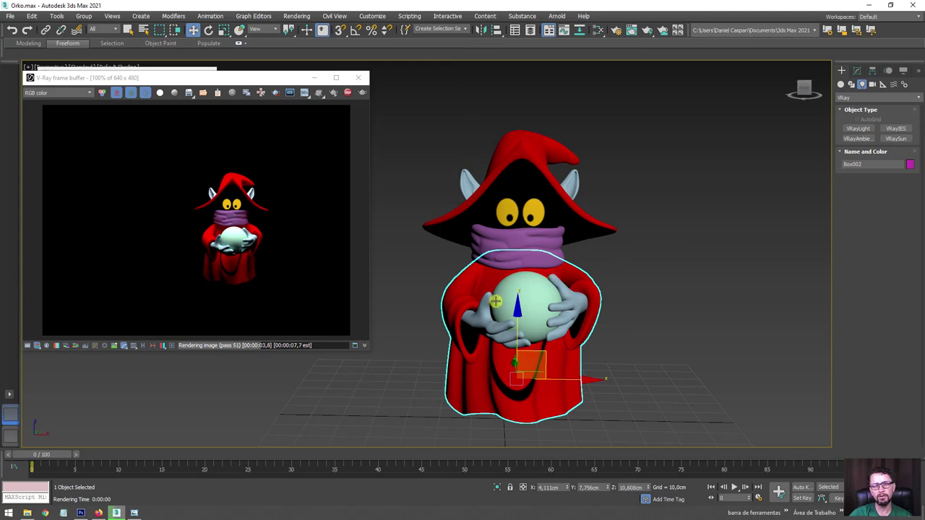
key("m")
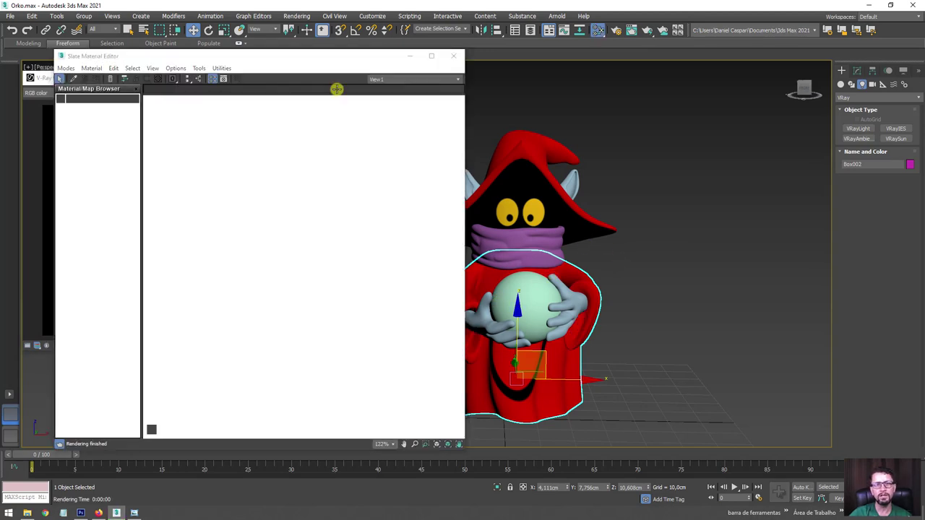
key("m")
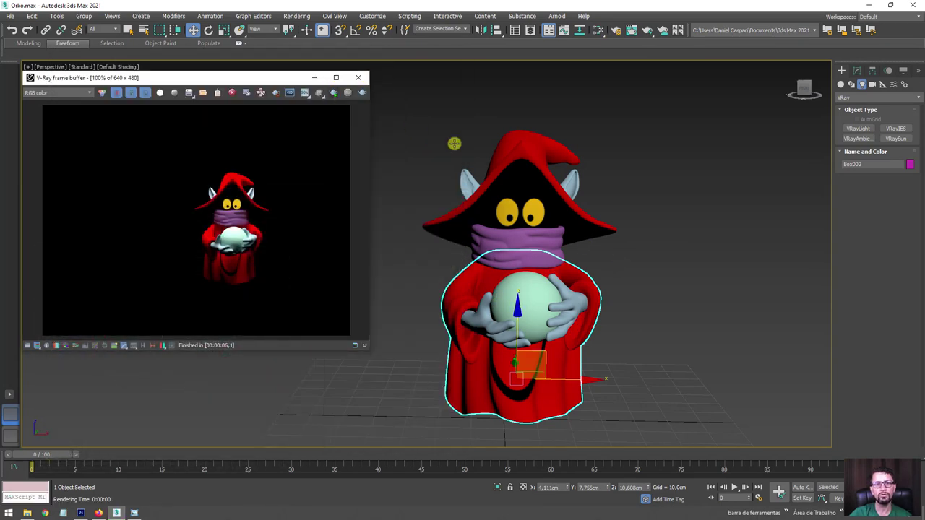
- Orbit and zoom around Orko to review the eyes and overhead light, then reopen Slate
middle_click_drag(532, 310, 557, 316, "alt")
scroll(549, 296, "up", 3)
scroll(538, 231, "up", 3)
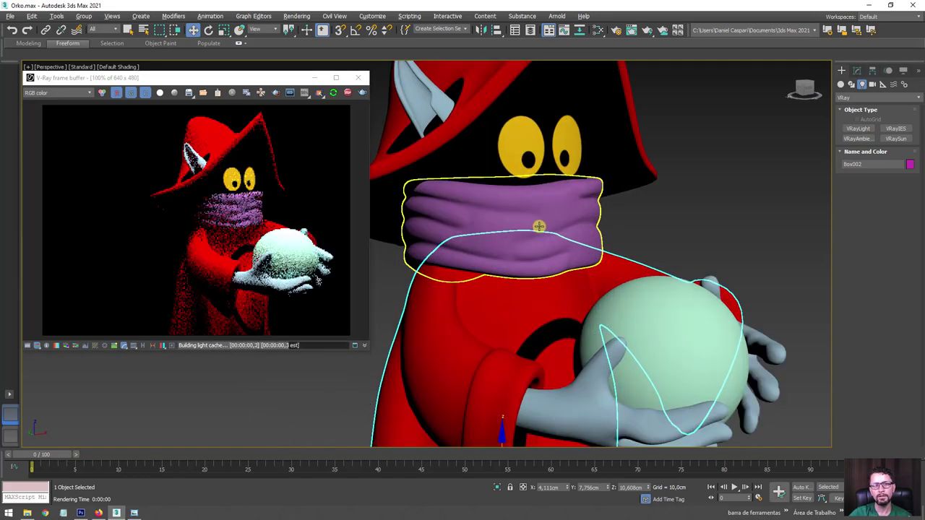
mouse_move(537, 227)
middle_mouse_down("alt")
mouse_move(585, 258)
mouse_move(626, 254)
mouse_move(542, 249)
middle_mouse_up("alt")
scroll(586, 257, "down", 5)
scroll(615, 238, "down", 5)
scroll(542, 249, "down", 5)
mouse_move(578, 155)
middle_mouse_down("alt")
mouse_move(547, 223)
mouse_move(568, 234)
middle_mouse_up("alt")
scroll(519, 345, "up", 3)
scroll(519, 344, "up", 3)
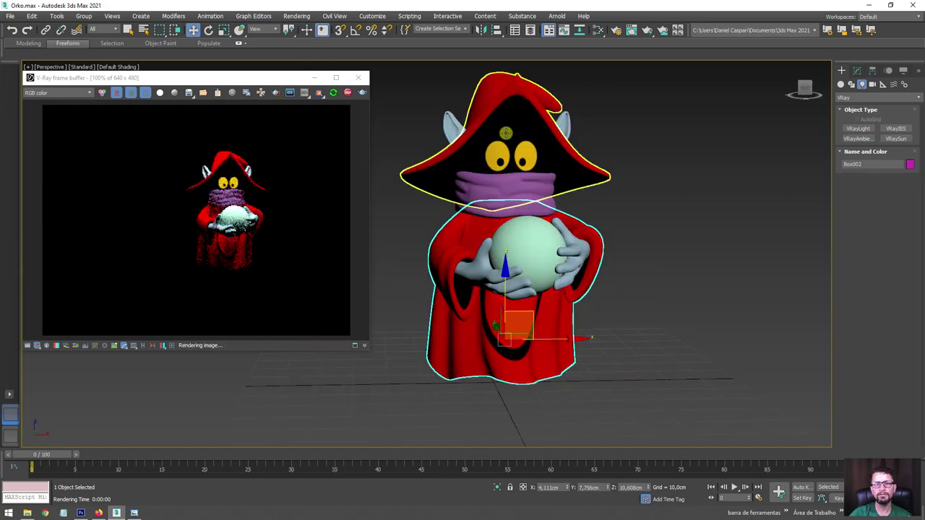
scroll(531, 133, "up", 2)
scroll(505, 181, "up", 3)
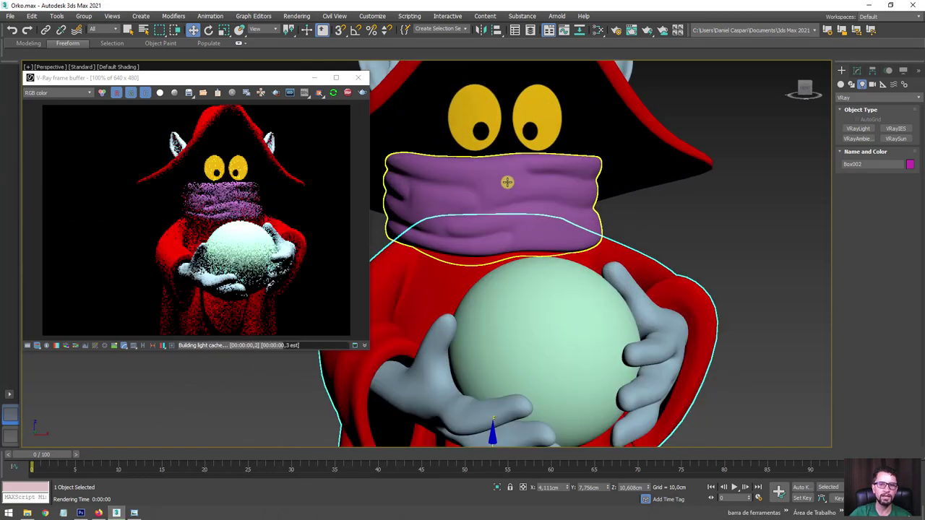
scroll(491, 177, "down", 3)
scroll(470, 167, "up", 1)
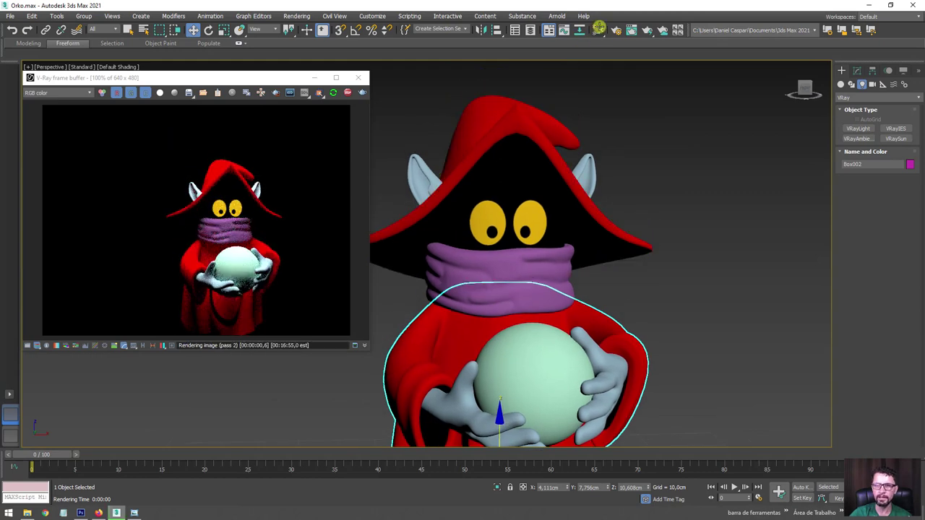
left_click(598, 30)
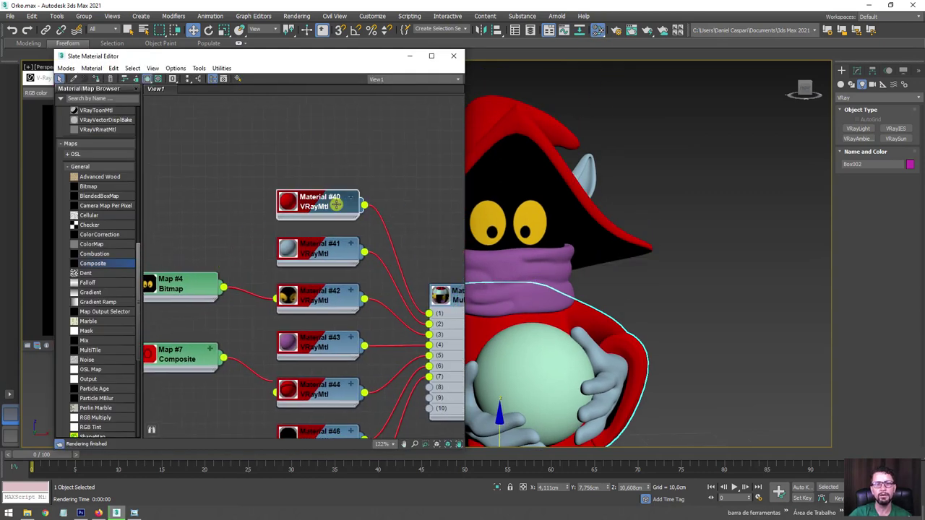
- Move the Slate editor aside and start an interactive render of Orko with Shift+Q
left_click_drag(359, 62, 339, 66)
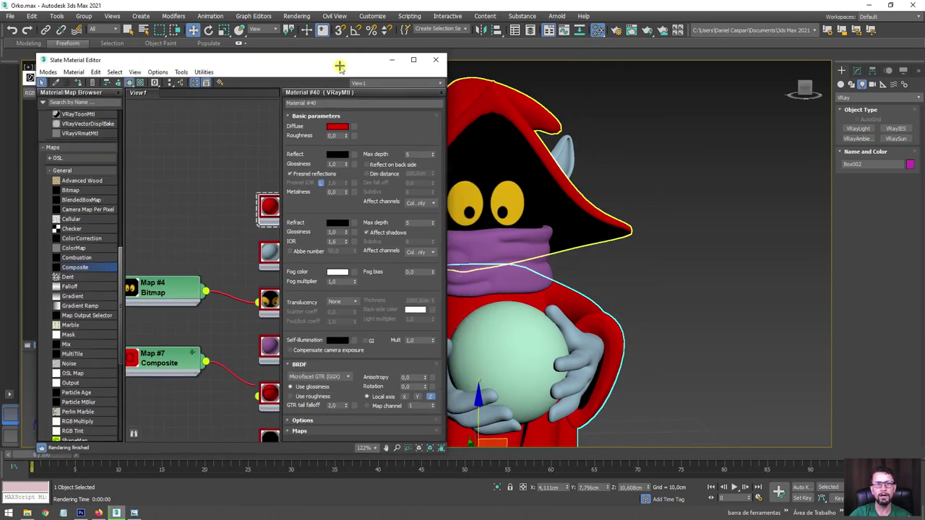
mouse_move(214, 72)
left_mouse_down()
mouse_move(346, 125)
mouse_move(350, 71)
left_mouse_up()
key("shift+q")
scroll(485, 208, "up", 3)
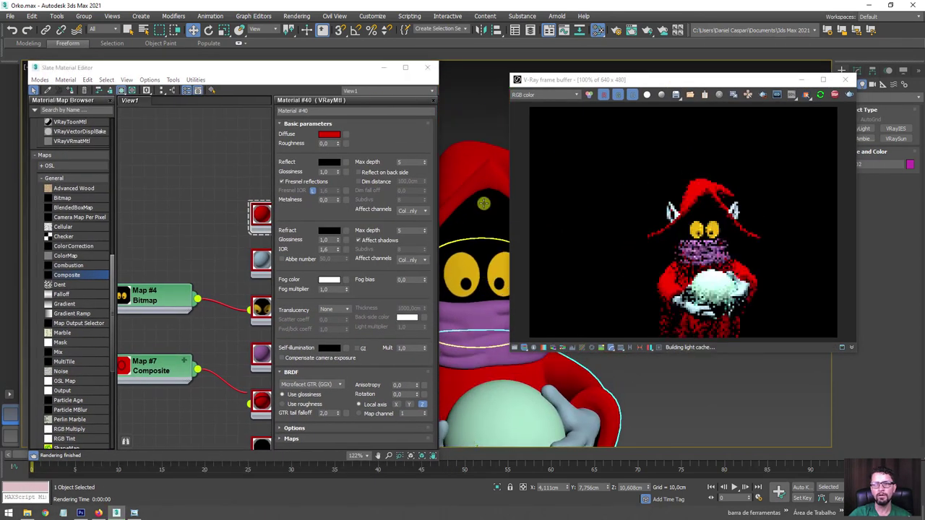
scroll(486, 208, "up", 3)
- Give red Material #40 a grey 129 reflection with 0,45 glossiness
left_click(328, 133)
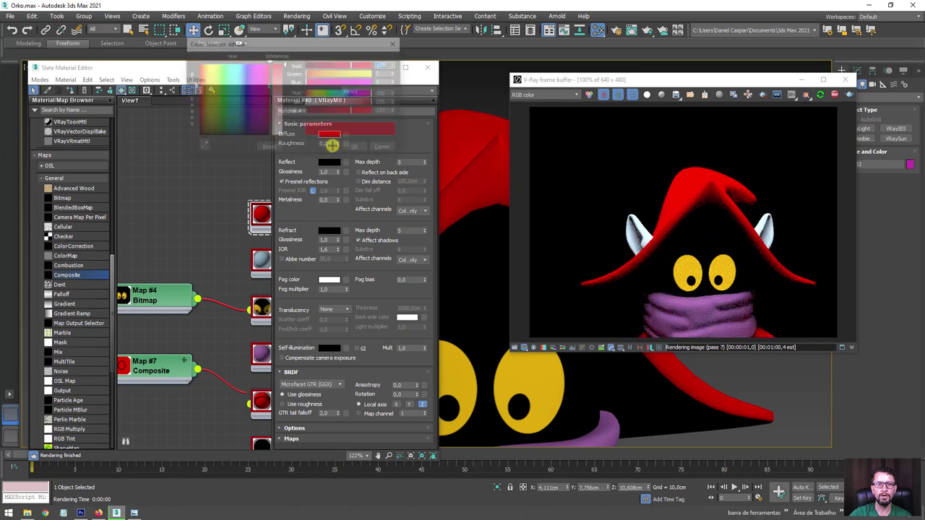
left_click(376, 149)
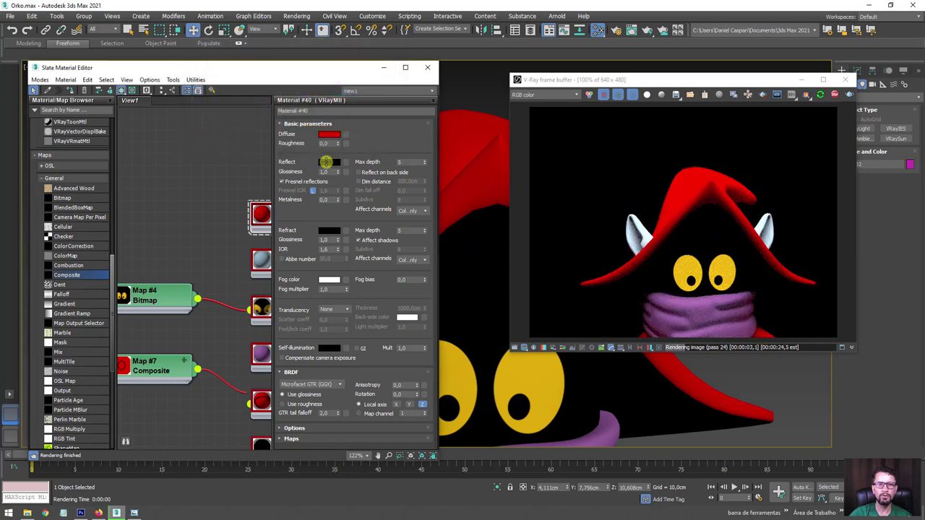
left_click(329, 162)
left_click_drag(278, 68, 281, 100)
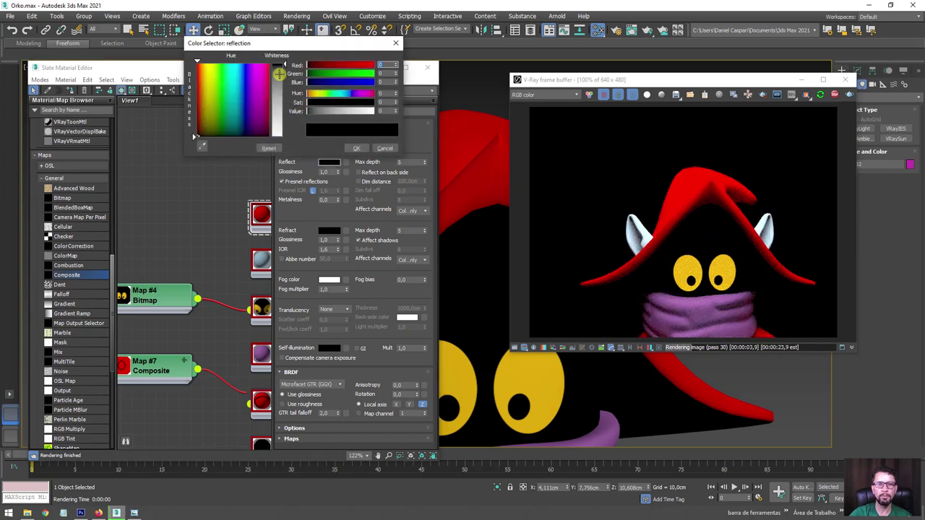
left_click(356, 148)
left_click_drag(336, 172, 340, 185)
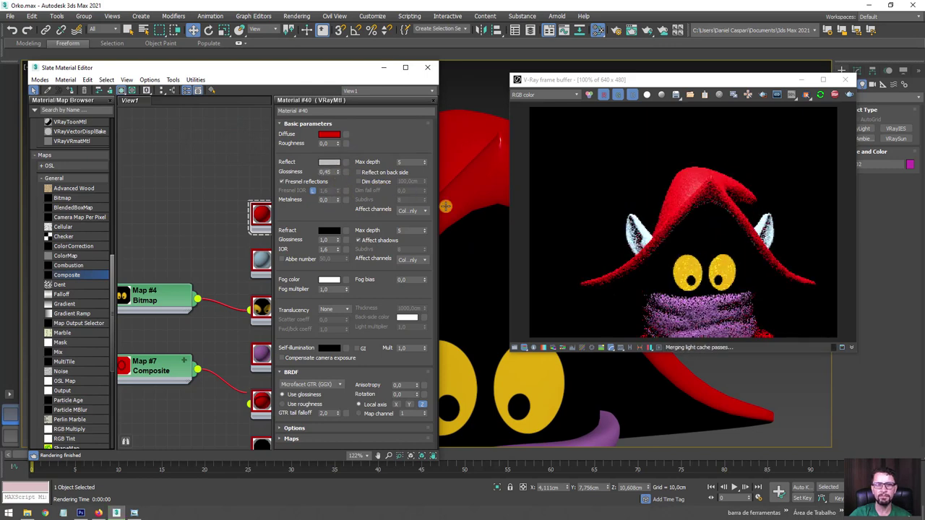
middle_click_drag(470, 253, 607, 275, "alt")
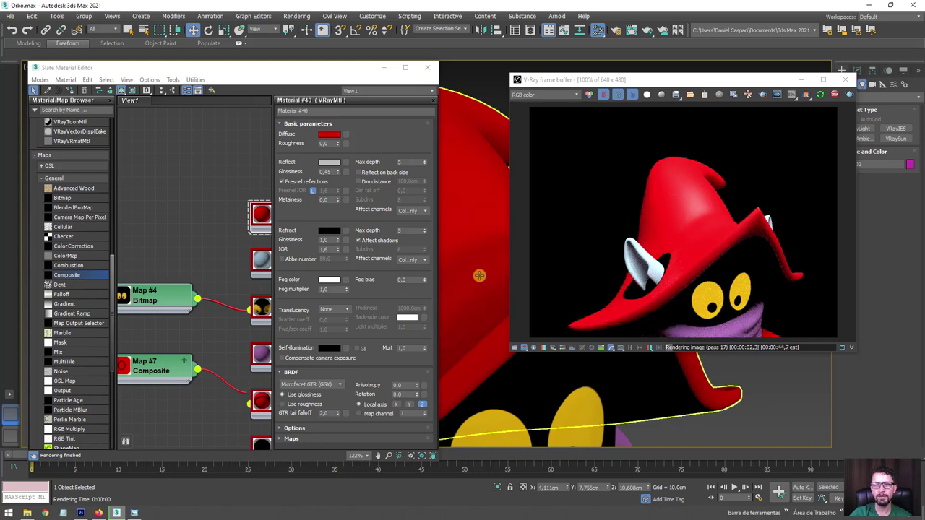
middle_click_drag(479, 275, 479, 235, "alt")
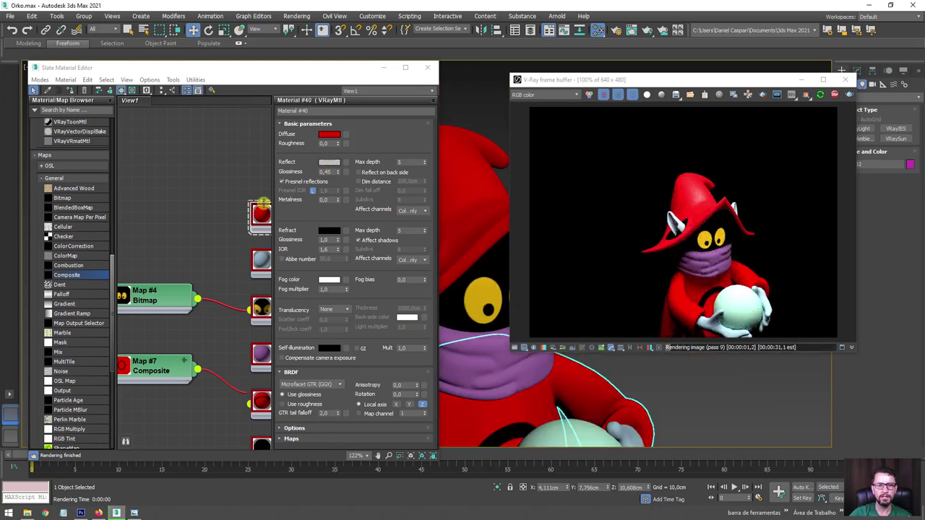
- Lay out the nodes in a column and give Material #41 a grey 87 reflection with 0,65 glossiness
key("l")
left_click(187, 200)
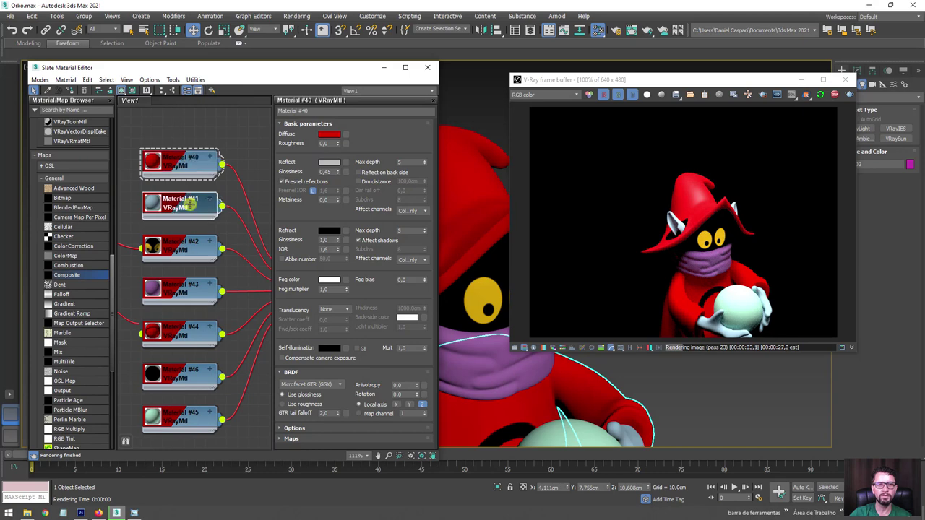
double_click(155, 205)
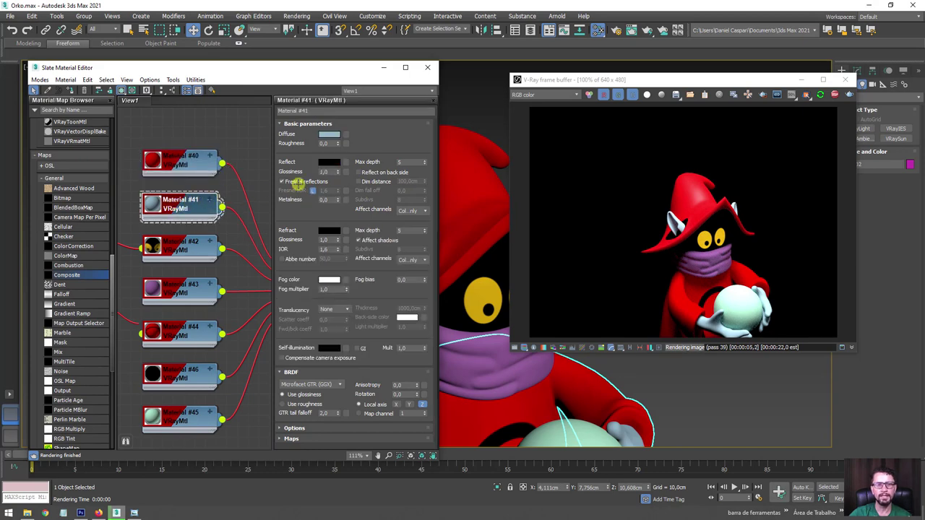
left_click(330, 164)
left_click_drag(284, 133, 284, 88)
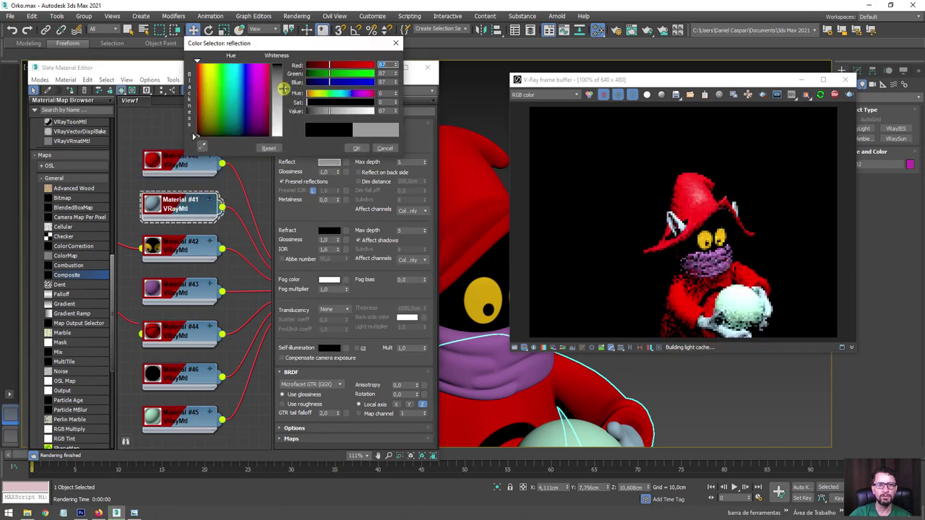
left_click(365, 148)
left_click_drag(337, 172, 339, 175)
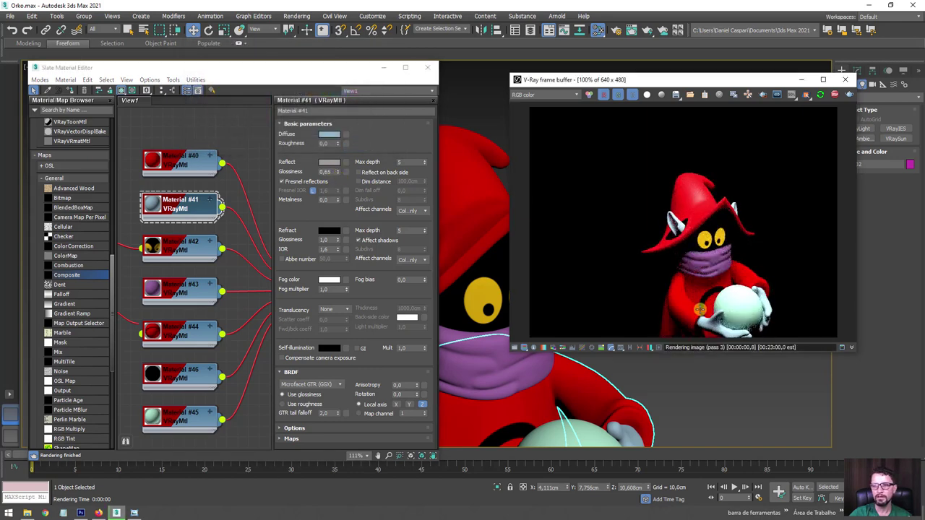
left_click(675, 231)
scroll(675, 232, "up", 1)
scroll(675, 232, "up", 1)
scroll(632, 220, "down", 1)
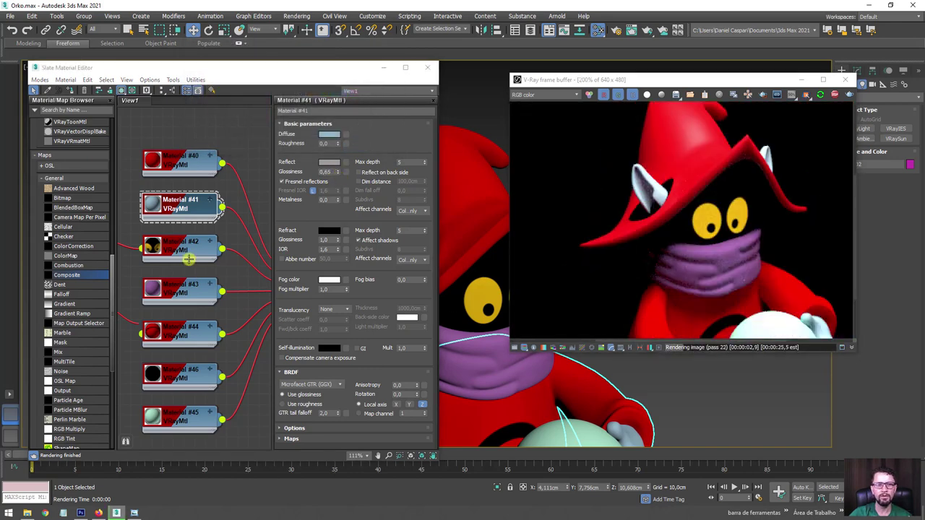
scroll(188, 258, "down", 2)
scroll(190, 249, "down", 2)
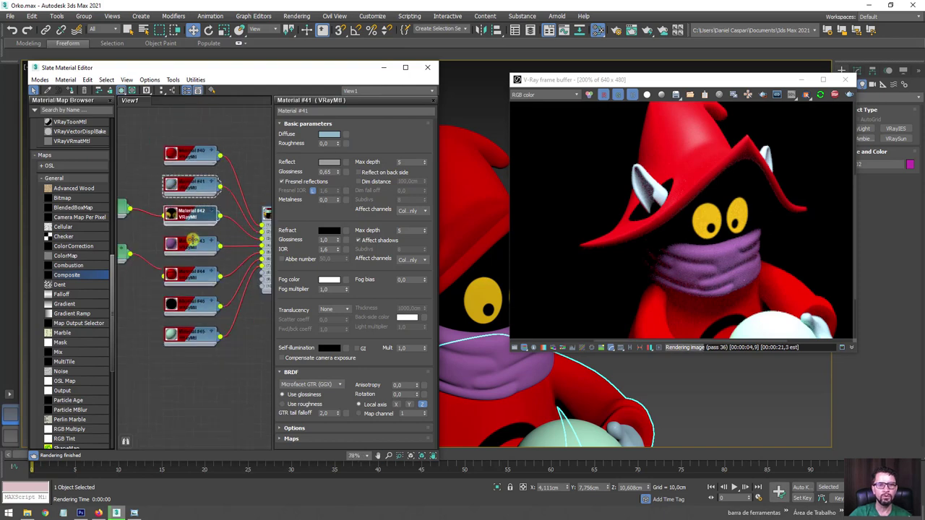
- Give Material #43 a grey reflection with 0,69 glossiness
middle_click_drag(193, 240, 196, 194)
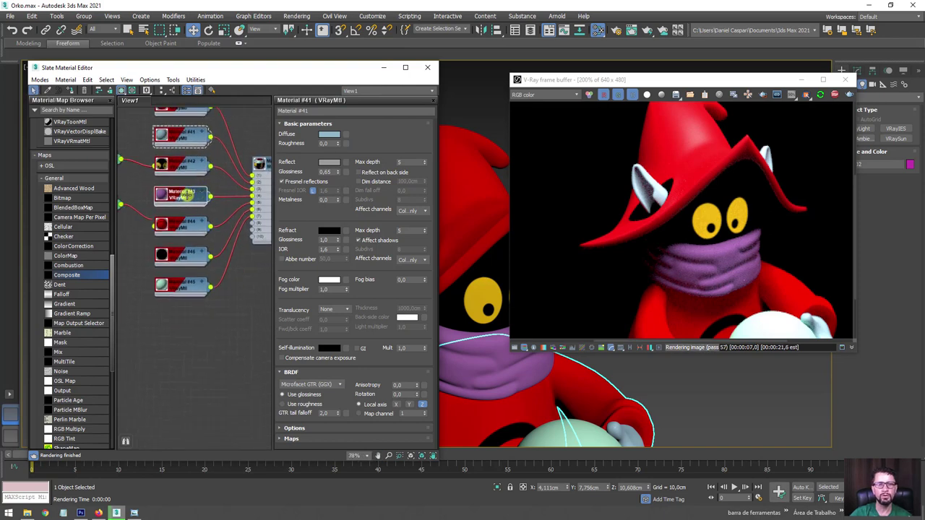
double_click(188, 195)
double_click(181, 195)
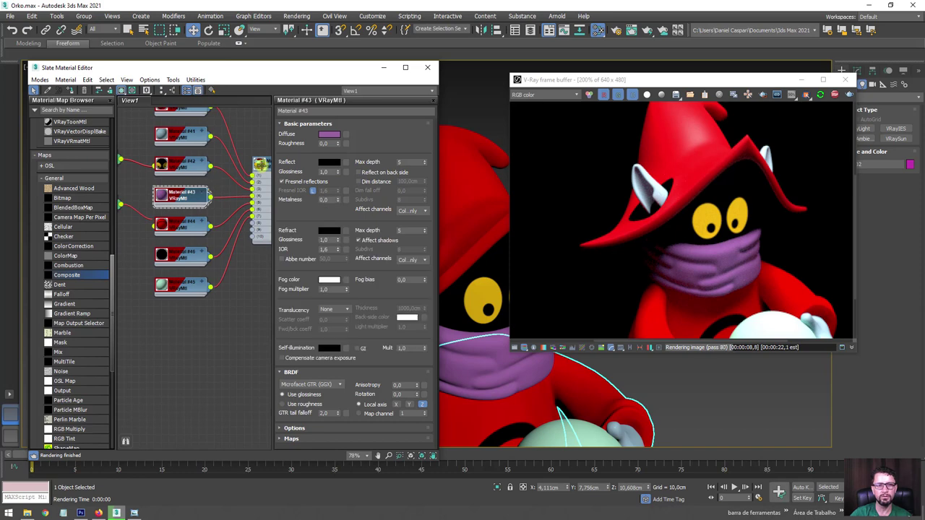
left_click(332, 163)
left_click(286, 72)
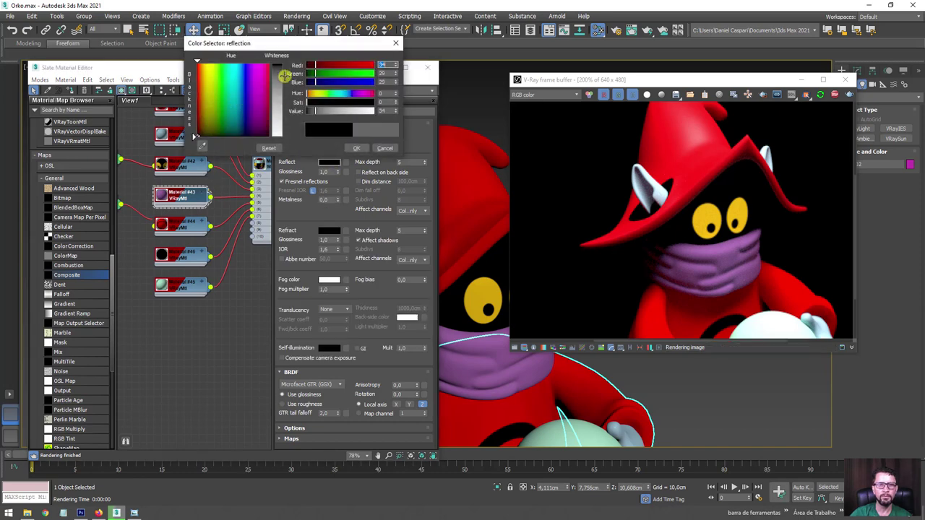
left_click(353, 149)
left_click_drag(338, 172, 338, 174)
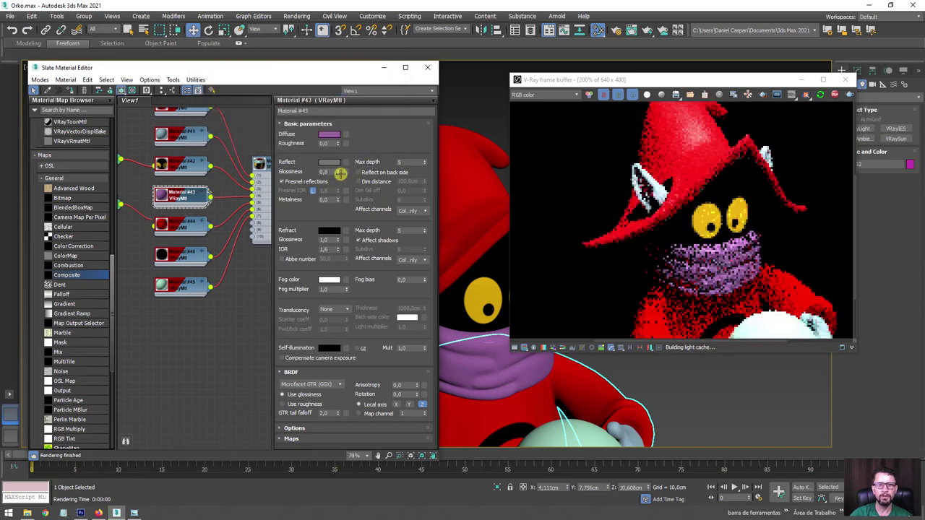
middle_click_drag(235, 287, 226, 185)
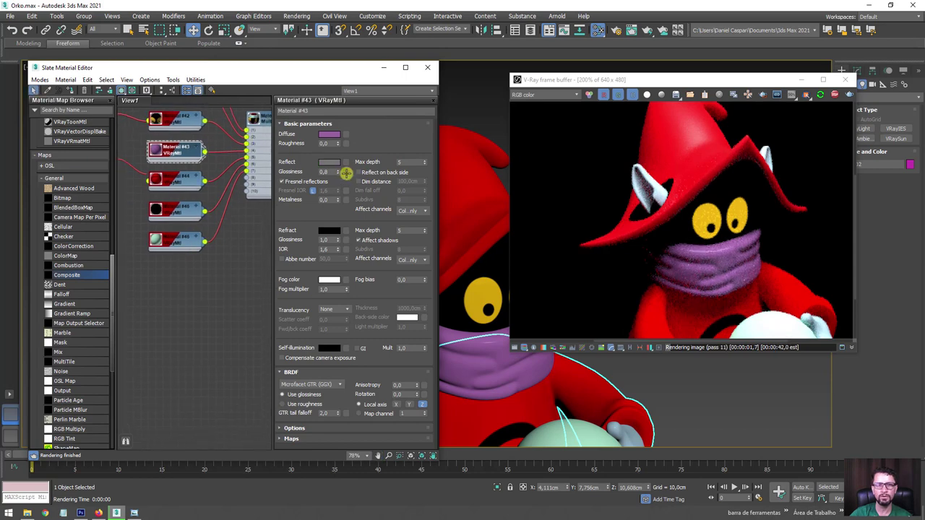
left_click_drag(346, 174, 339, 180)
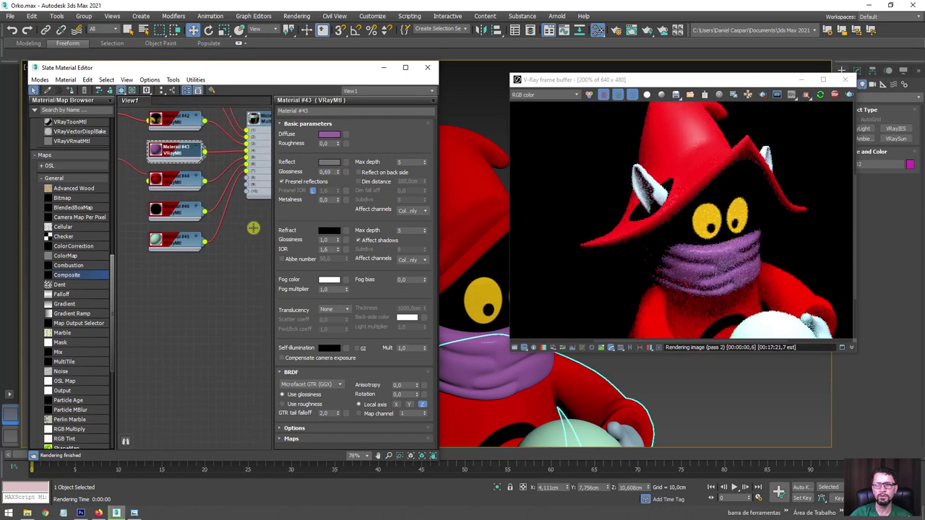
middle_click_drag(199, 280, 186, 203)
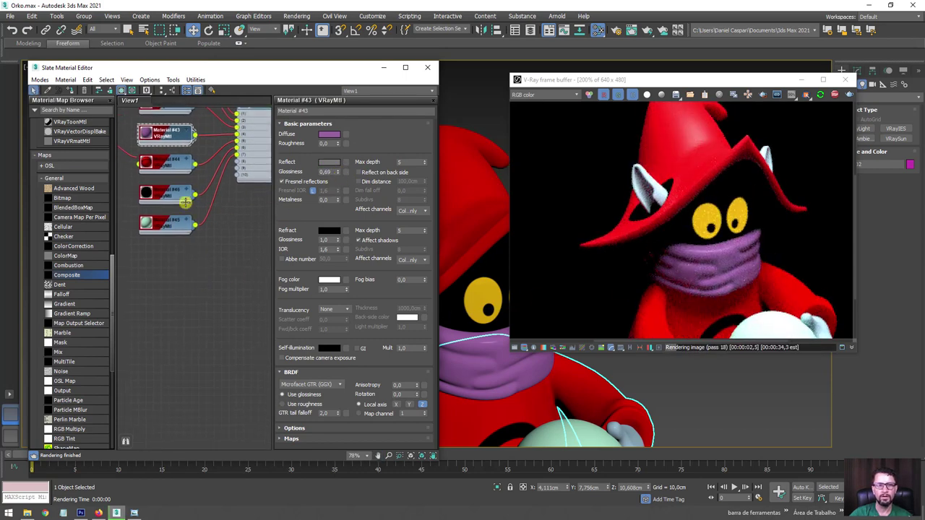
left_click(167, 161)
- Give robe Material #44 a dark grey 49 reflection with 0,55 glossiness
double_click(165, 164)
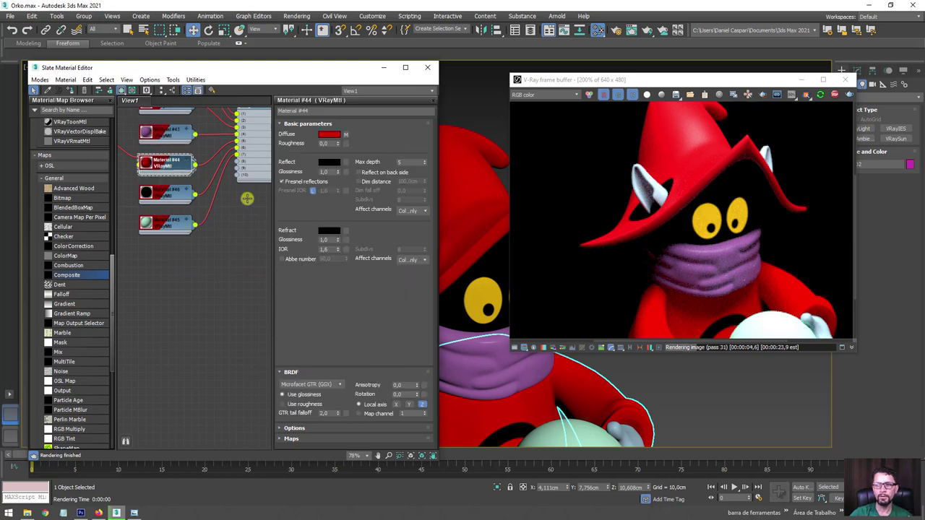
left_click(330, 163)
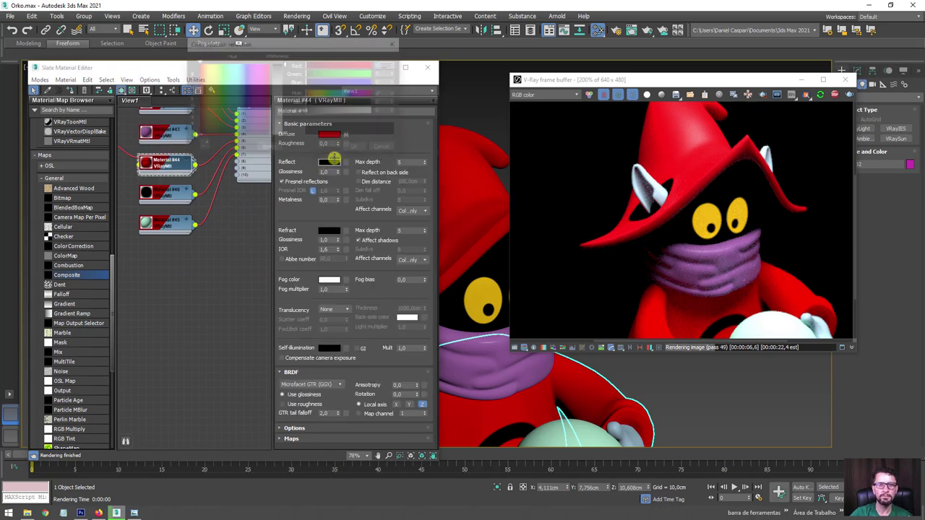
left_click(280, 77)
left_click(353, 145)
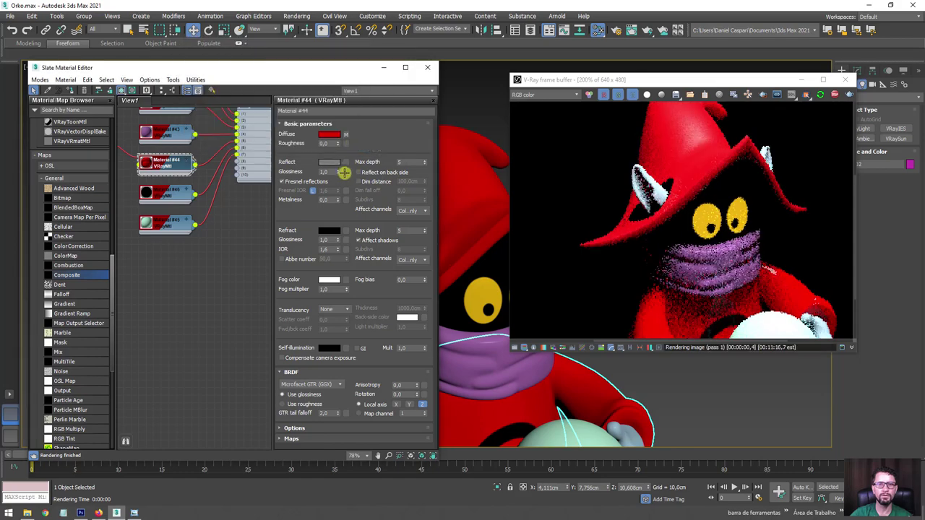
left_click_drag(336, 174, 334, 193)
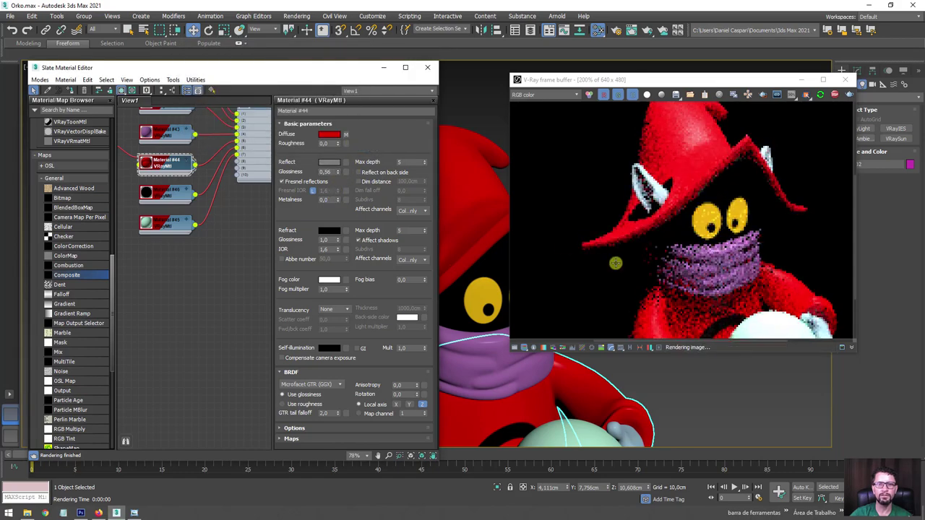
left_click_drag(337, 173, 337, 175)
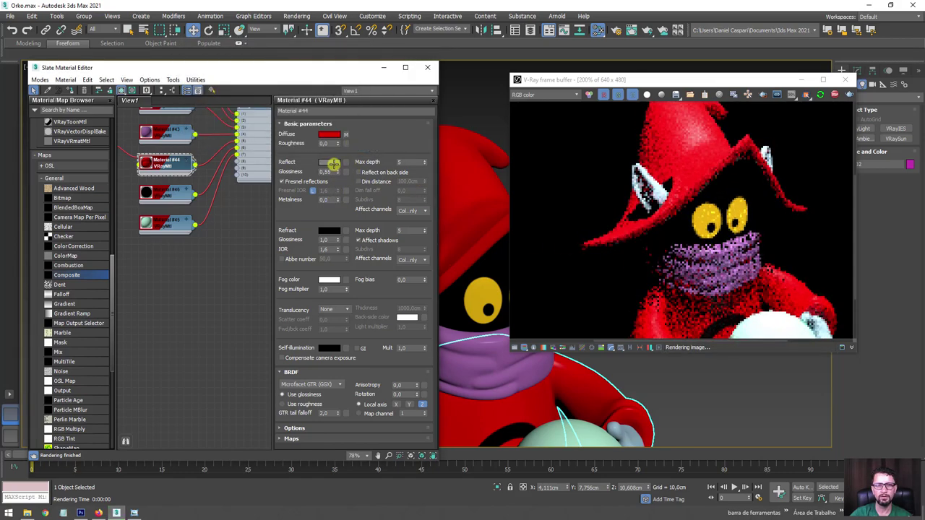
left_click(329, 162)
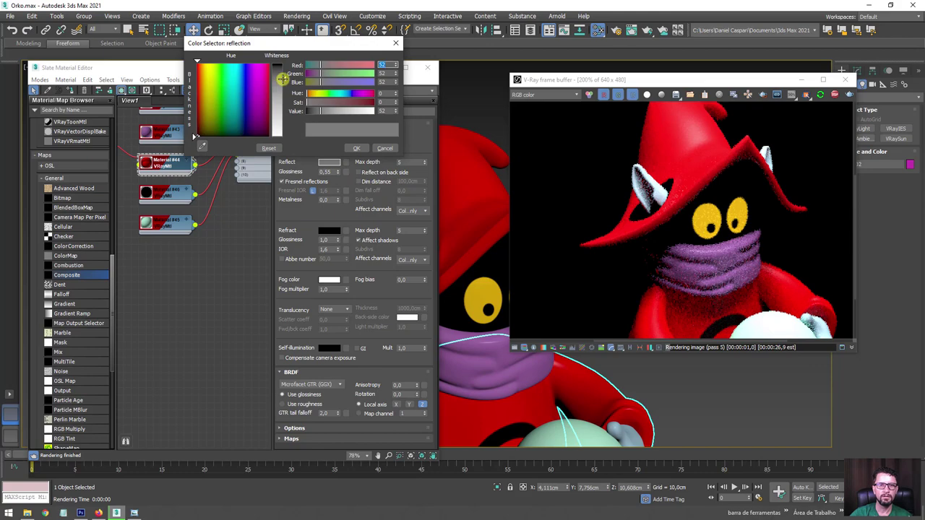
left_click(356, 148)
- Reframe the view around the crystal ball and hands, and bring up the Corpo He-man folder
middle_click_drag(692, 407, 660, 339)
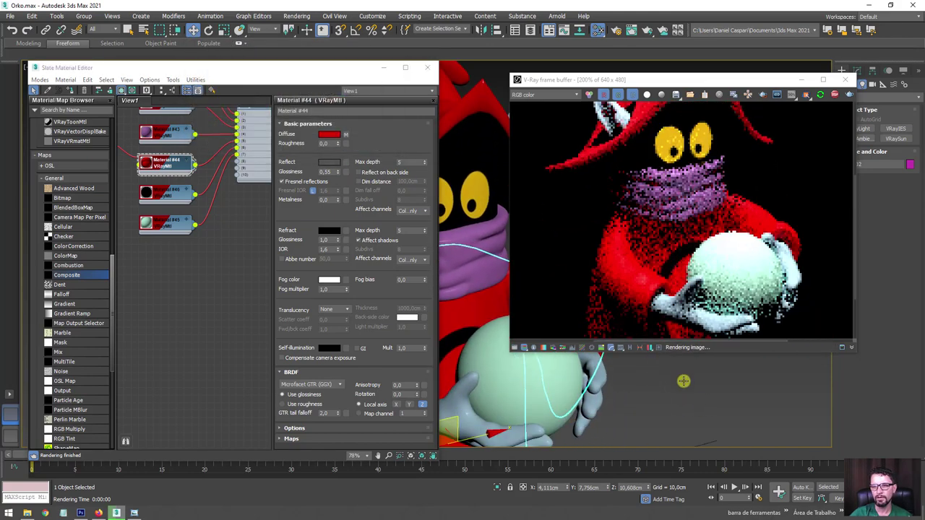
mouse_move(650, 397)
middle_mouse_down()
mouse_move(626, 320)
mouse_move(646, 347)
middle_mouse_up()
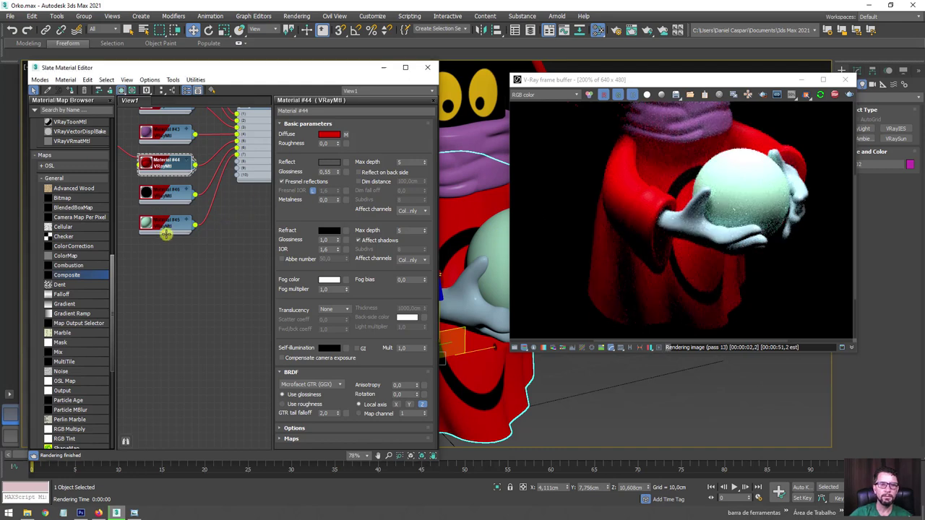
scroll(173, 233, "down", 3)
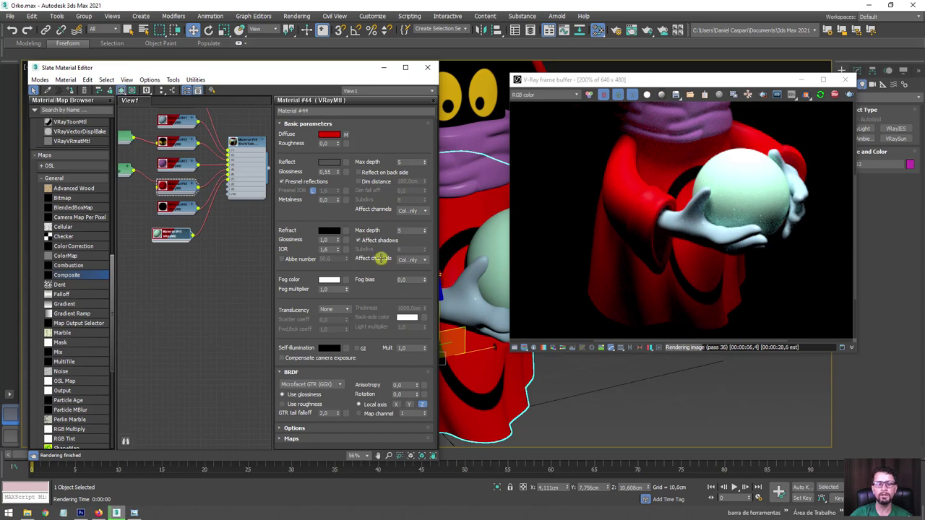
mouse_move(29, 512)
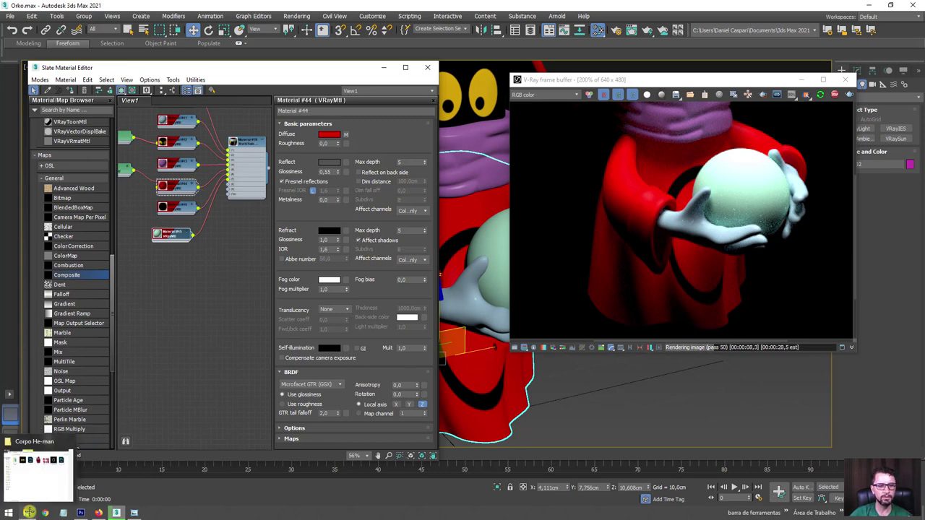
left_click(40, 469)
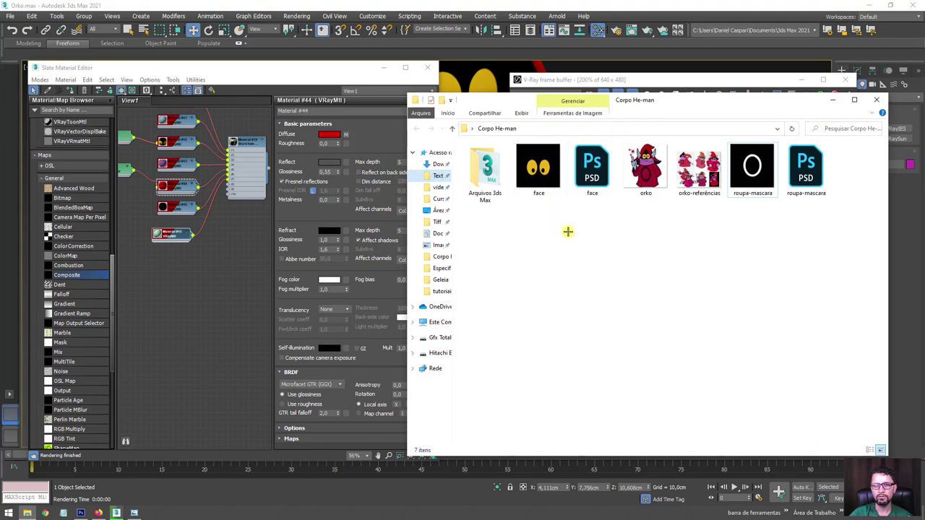
- Find and select the kitchen HDR file in the HDRI > BestSellers 2 folder
scroll(563, 239, "down", 3)
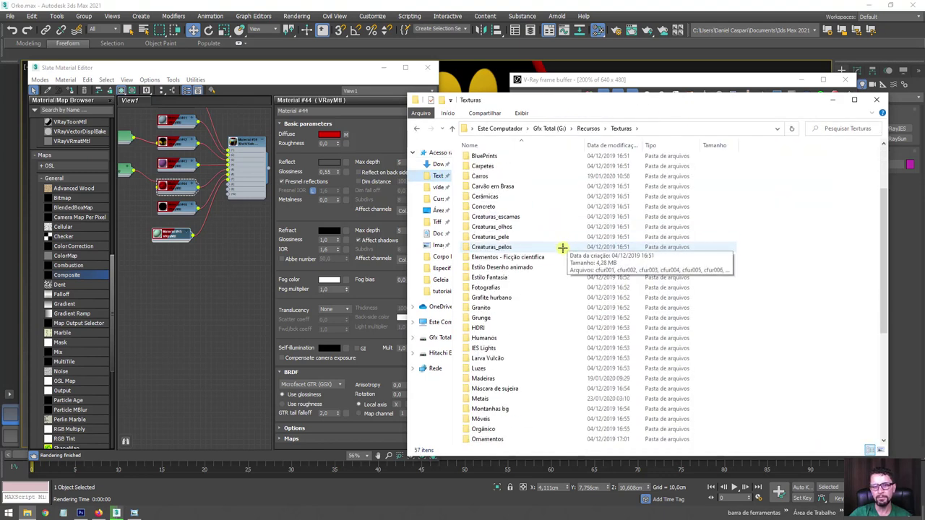
double_click(479, 327)
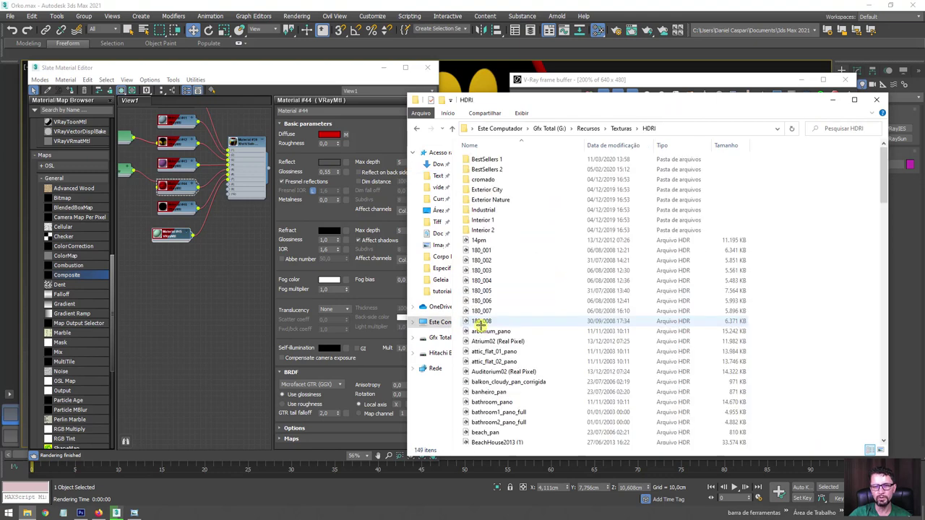
double_click(488, 159)
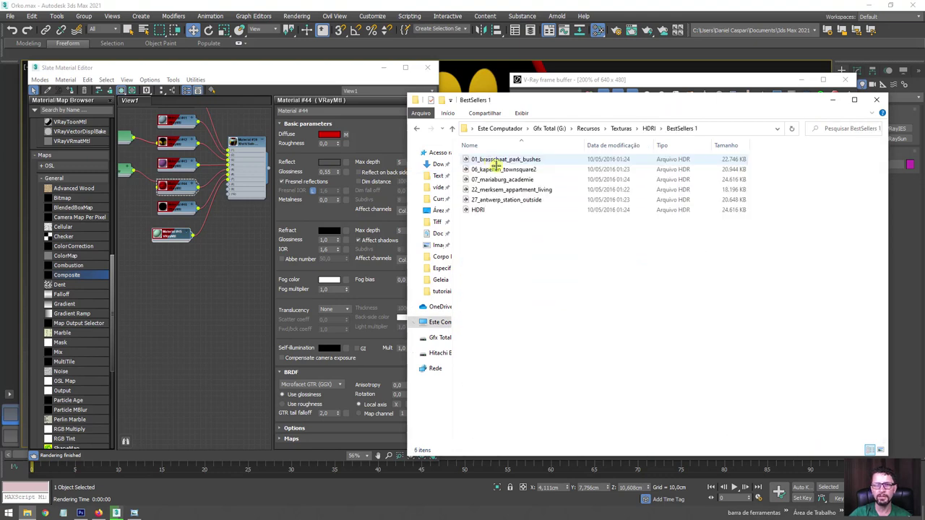
left_click(479, 210)
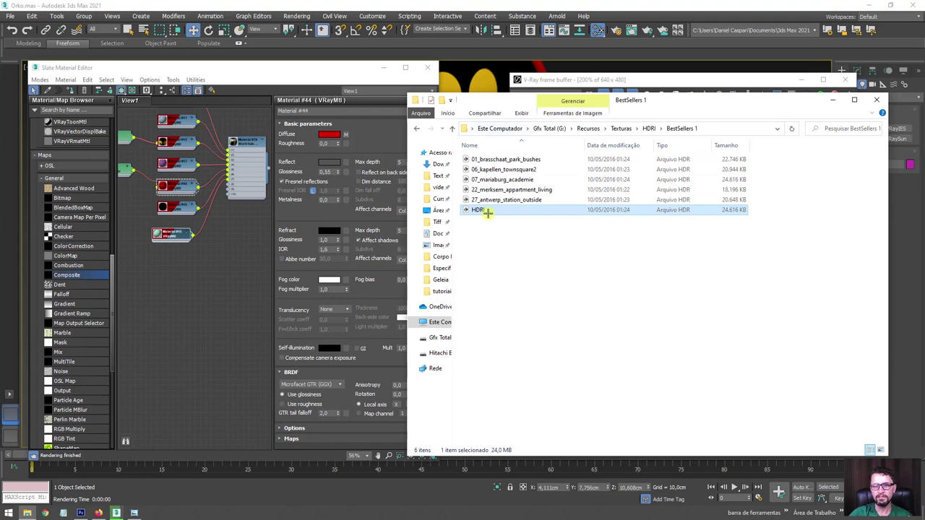
key("BackSpace")
double_click(496, 169)
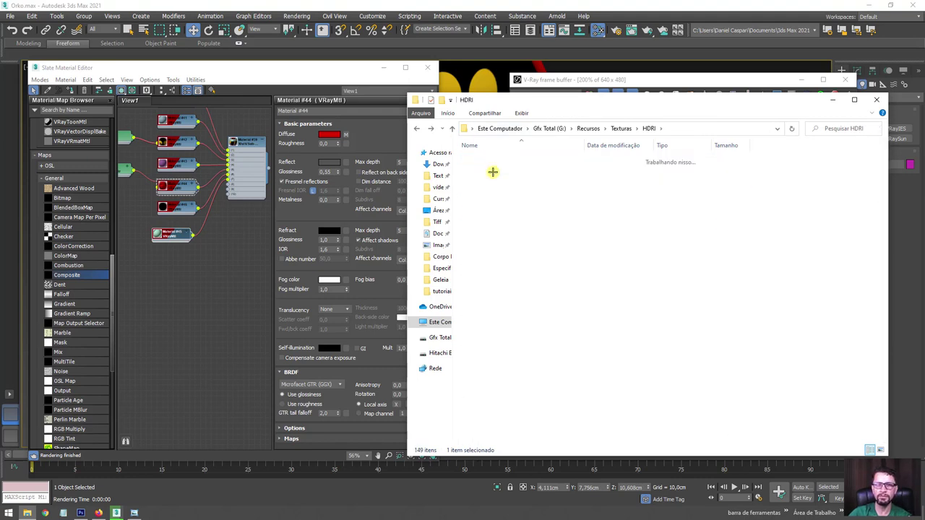
left_click(486, 232)
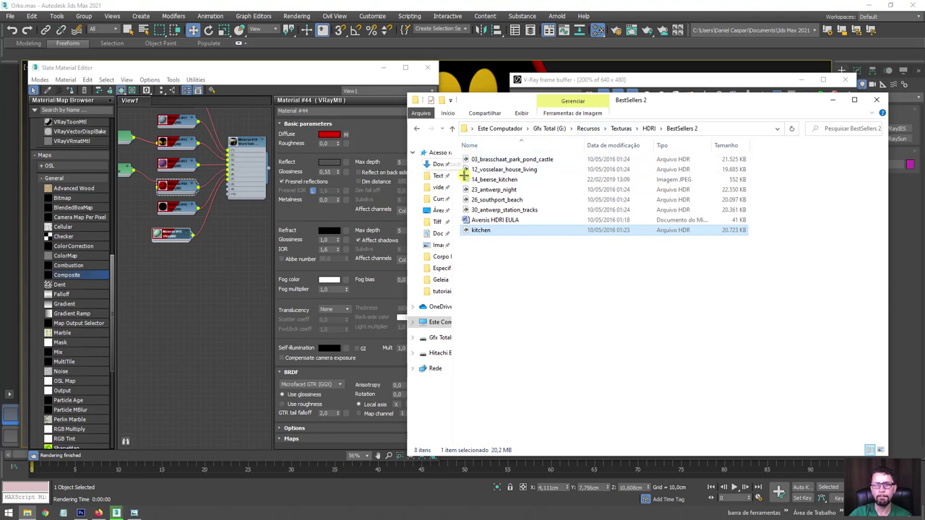
- Paste the kitchen HDR into the desktop's Corpo He-man folder and drag it into Slate as a bitmap
left_click(439, 209)
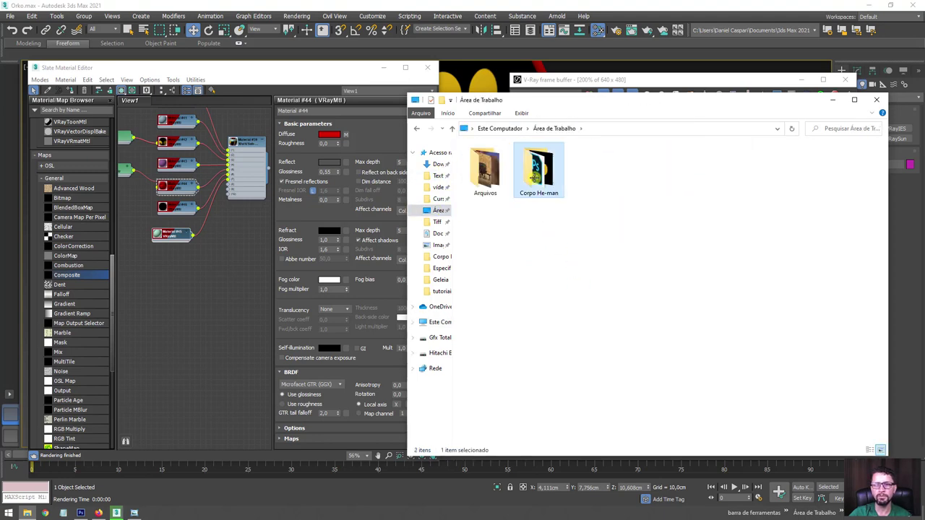
double_click(535, 175)
key("ctrl+v")
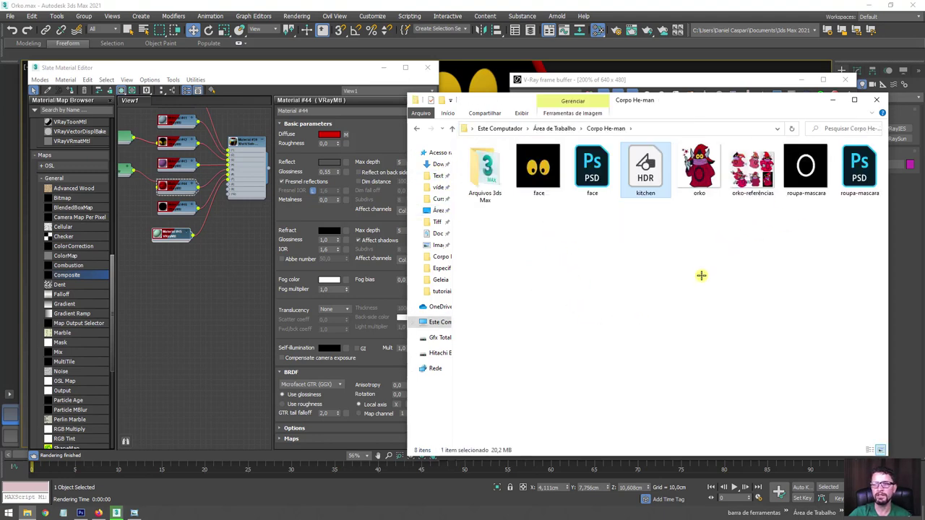
left_click_drag(645, 179, 219, 275)
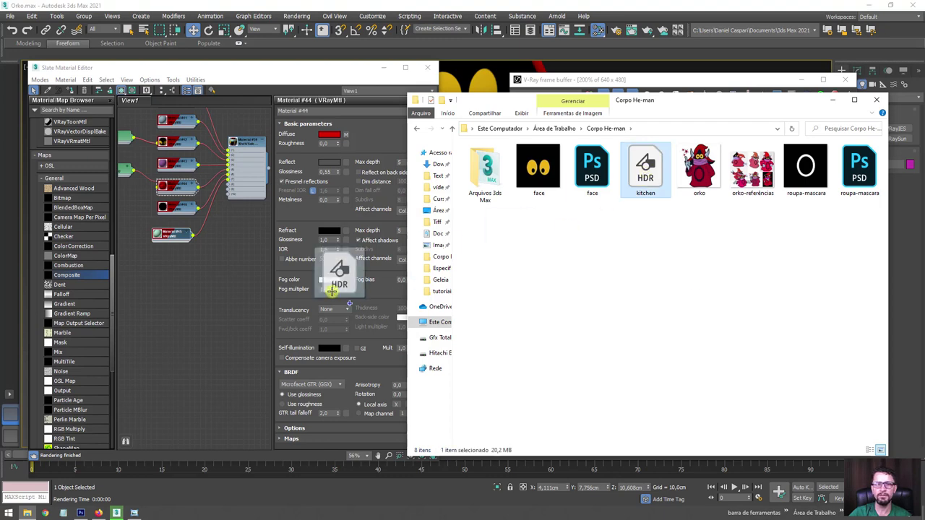
left_click_drag(147, 259, 137, 261)
- Inspect the new kitchen bitmap node, then open the crystal ball's Material #45 parameters
double_click(137, 263)
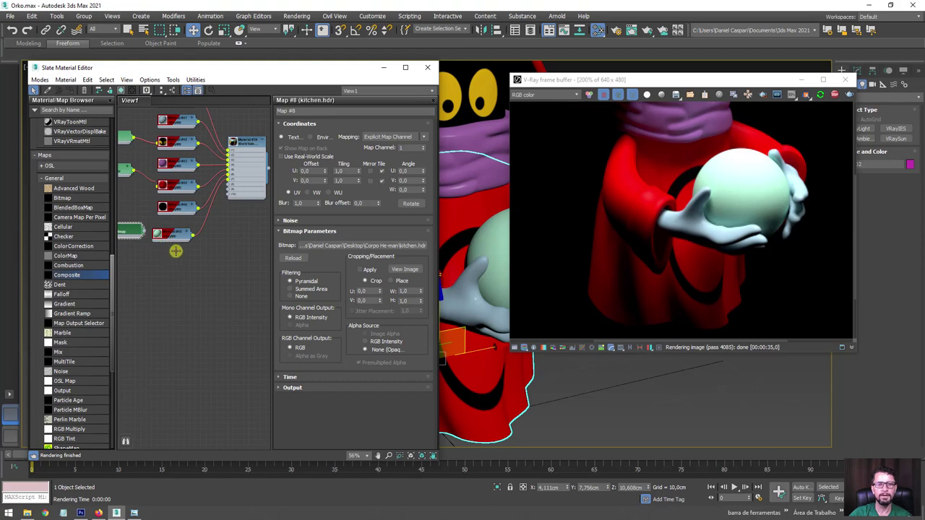
scroll(176, 251, "up", 2)
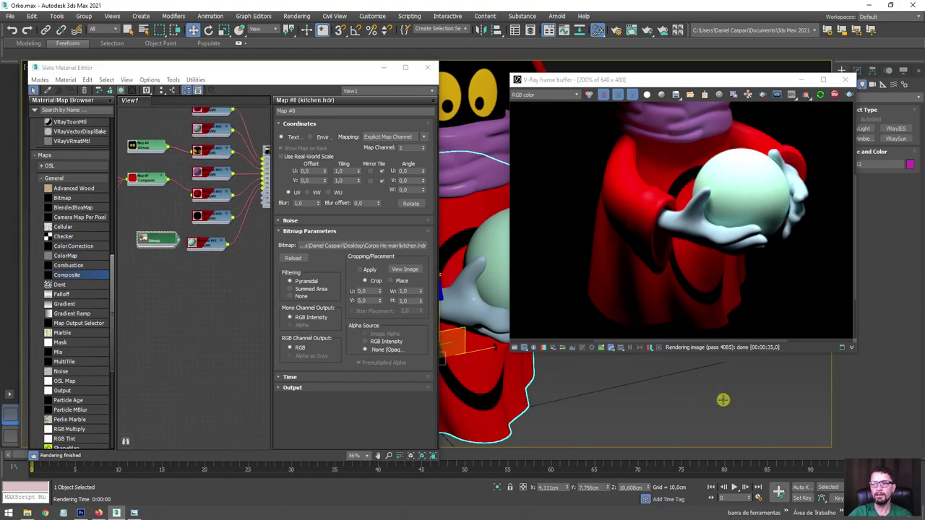
scroll(725, 404, "down", 3)
left_click(217, 243)
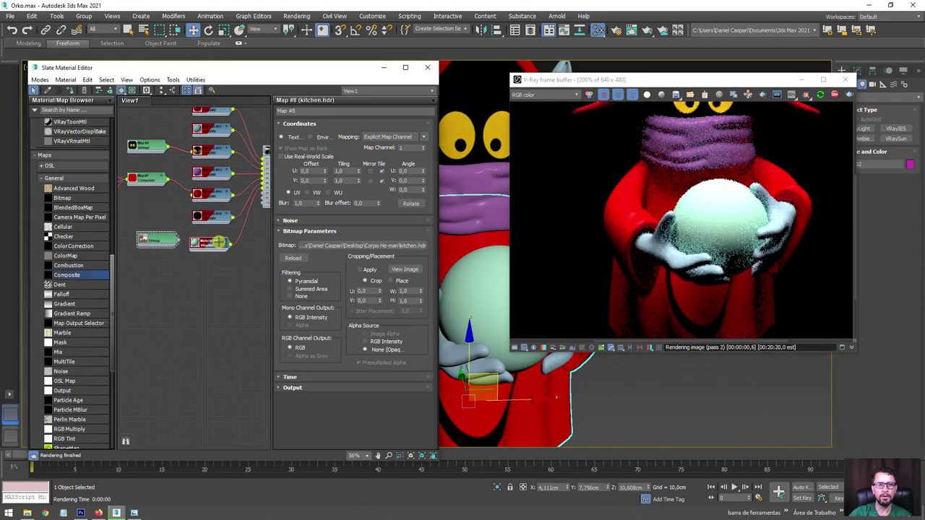
left_click(218, 241)
double_click(217, 241)
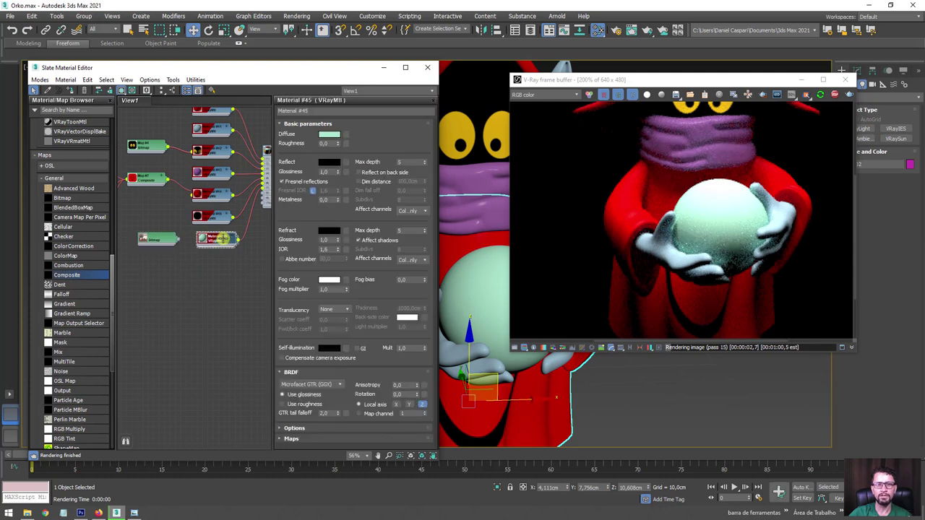
- Set Material #45's diffuse to teal RGB 30, 180, 157 and its reflection to white
left_click(329, 133)
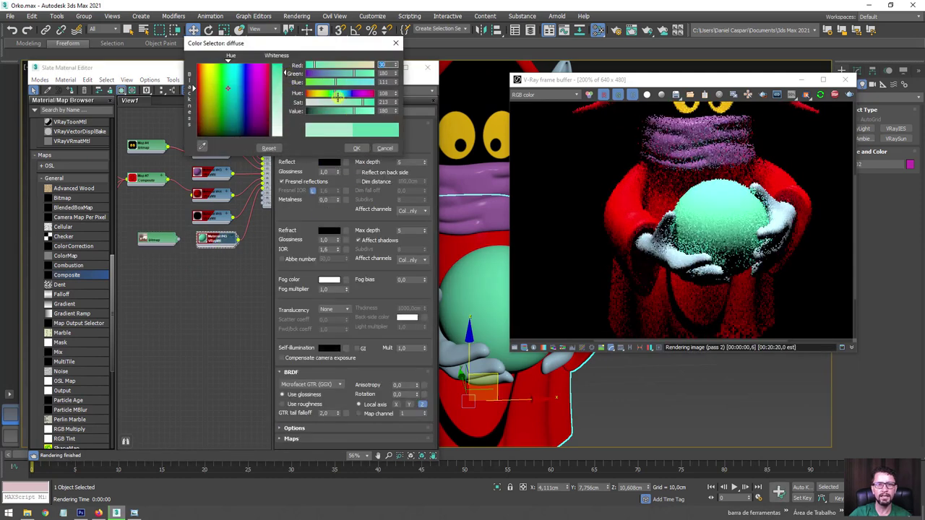
left_click_drag(330, 94, 335, 93)
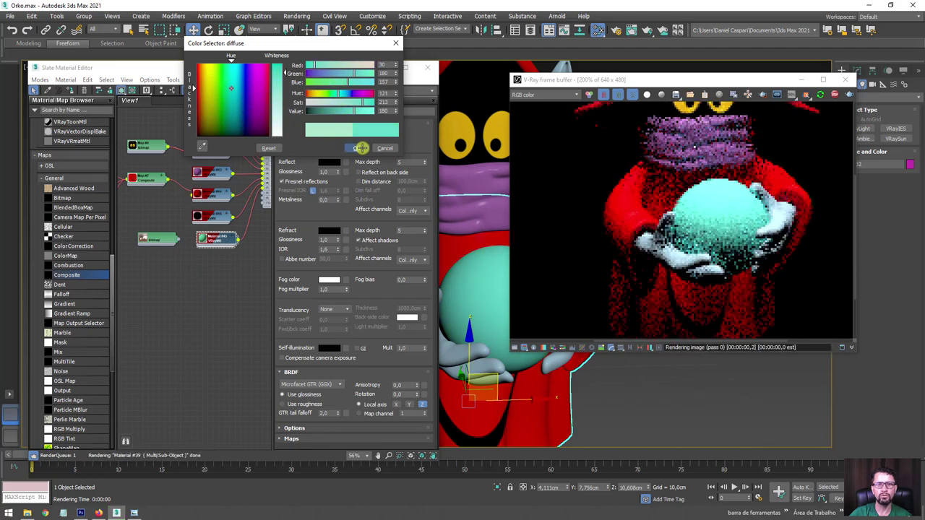
left_click(356, 148)
left_click(328, 161)
left_click_drag(277, 134, 276, 66)
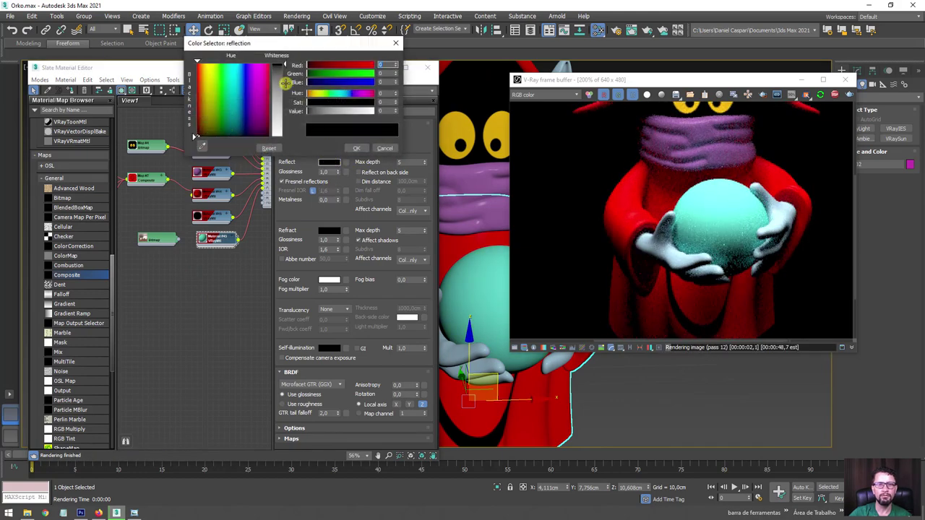
left_click(355, 147)
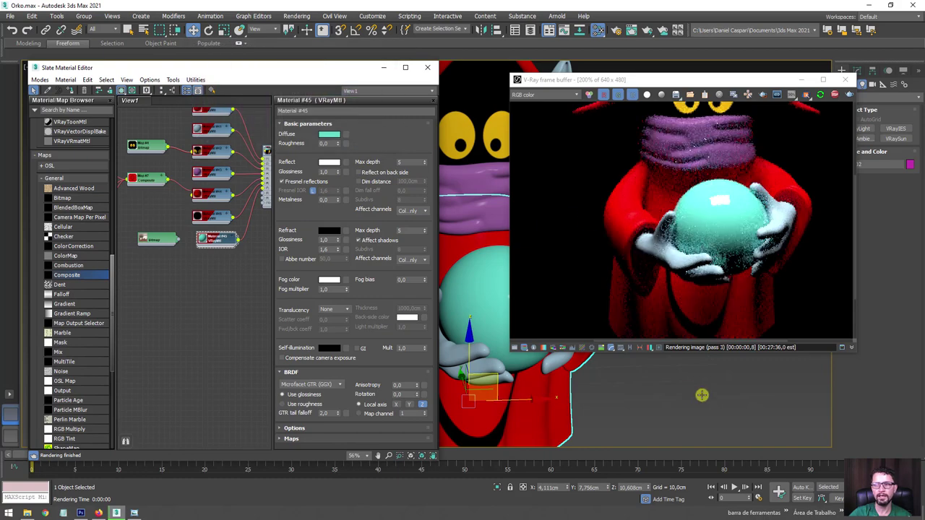
- Set Material #45's refraction colour to full white 255 so the ball renders as clear glass
middle_click_drag(700, 392, 672, 407, "alt")
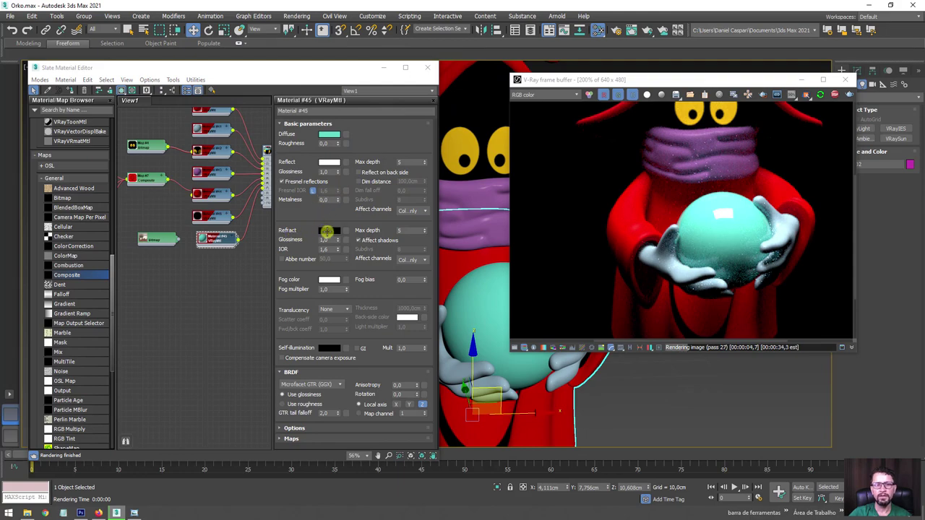
left_click(327, 232)
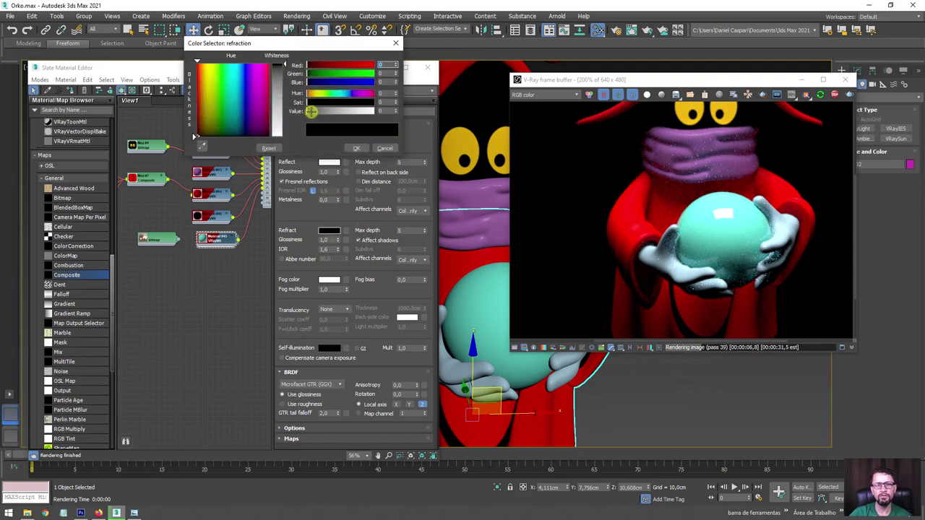
left_click_drag(310, 110, 374, 111)
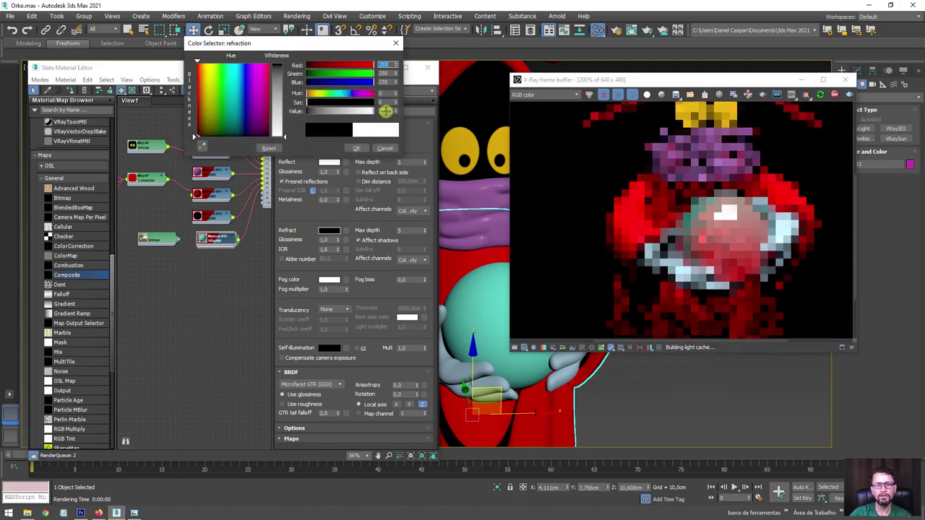
left_click(356, 147)
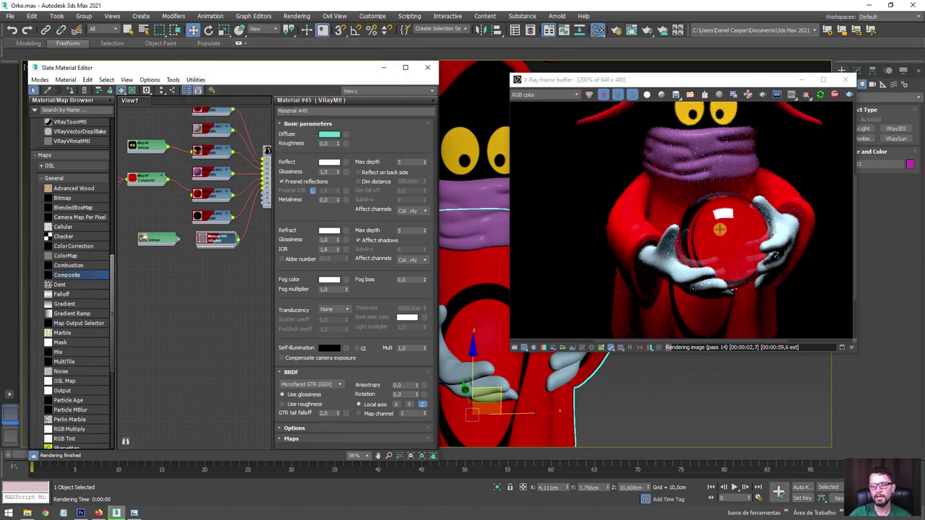
scroll(681, 376, "up", 3)
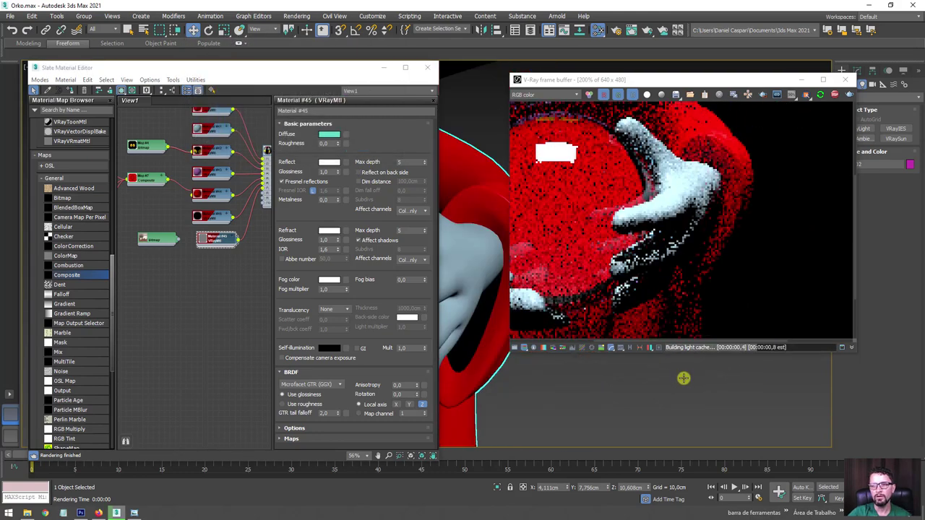
scroll(723, 387, "up", 3)
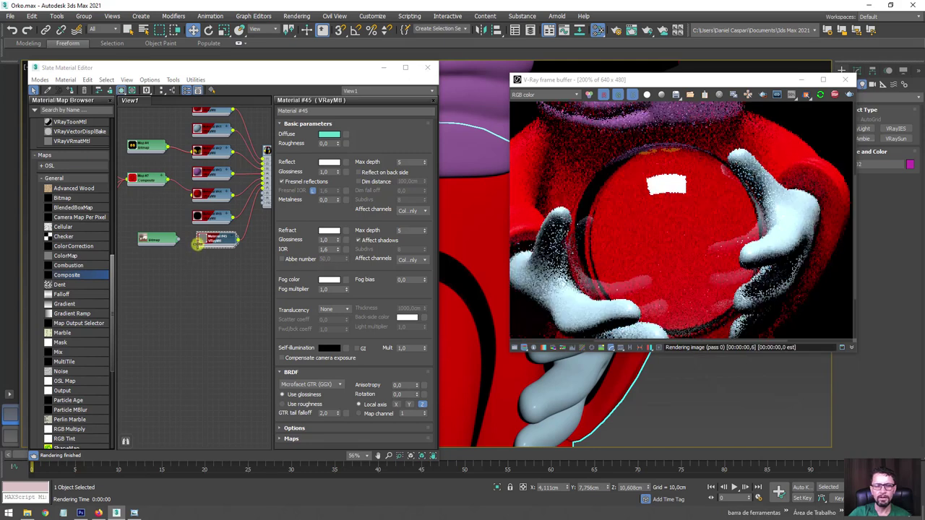
scroll(176, 244, "up", 3)
scroll(169, 247, "up", 3)
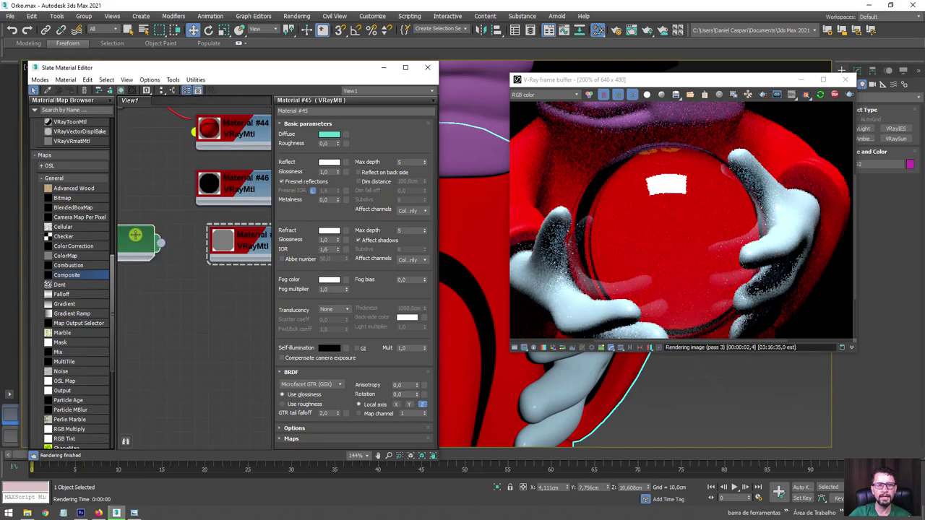
- Reposition the kitchen HDR bitmap Map #8 and wire it into the ball's VRayMtl
left_click_drag(135, 235, 218, 288)
double_click(203, 283)
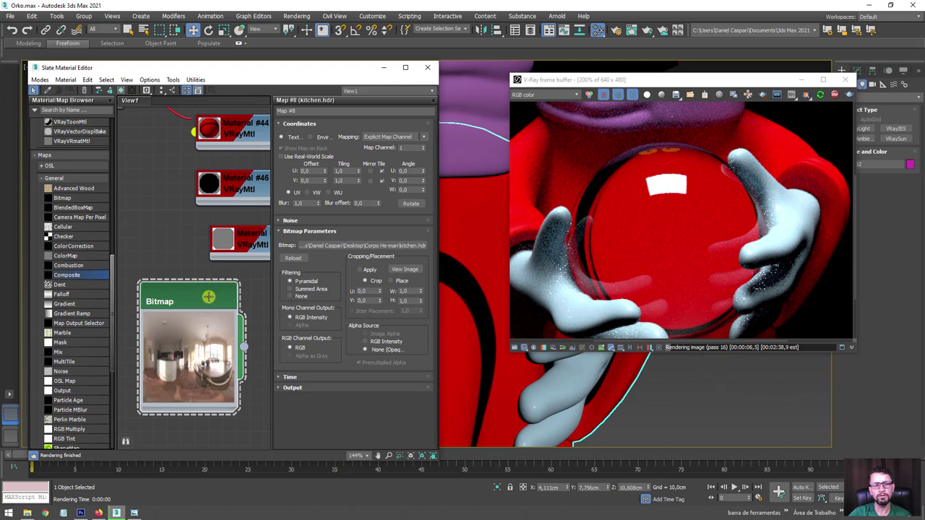
left_click_drag(209, 296, 180, 297)
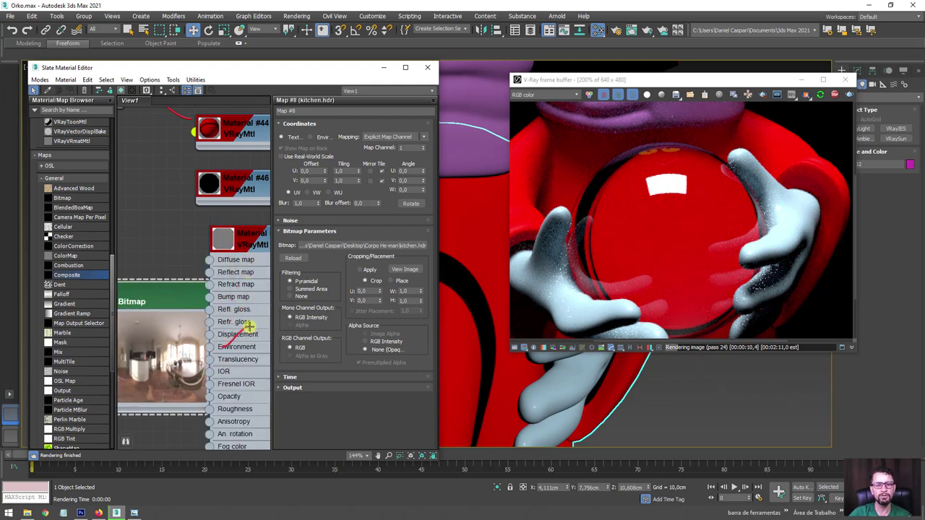
left_click_drag(210, 348, 210, 348)
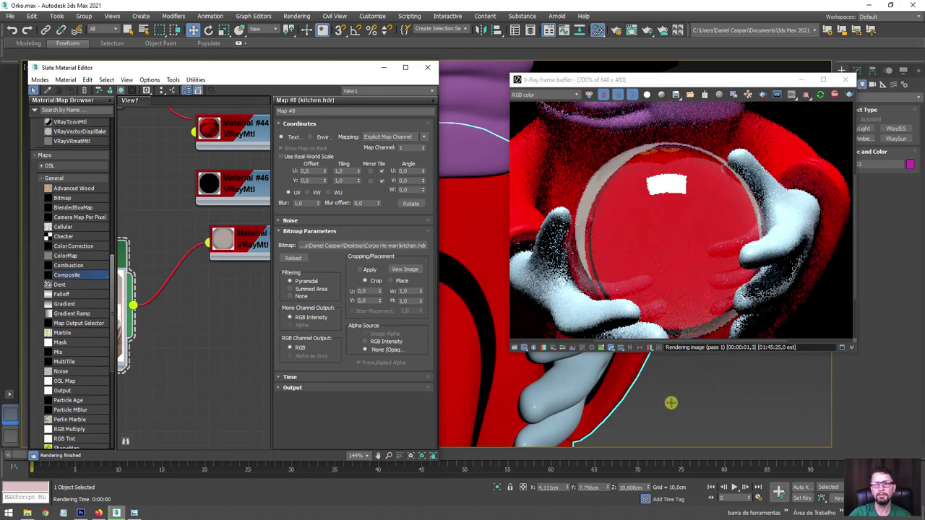
- Zoom the viewport out and start a production render of the whole character
scroll(671, 404, "down", 3)
scroll(681, 404, "down", 2)
scroll(631, 395, "down", 2)
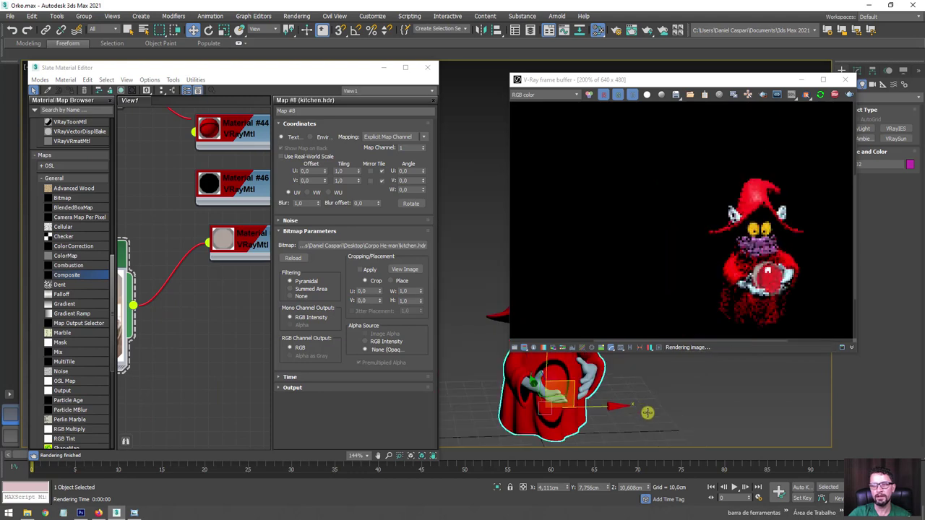
scroll(640, 406, "down", 1)
scroll(583, 378, "down", 1)
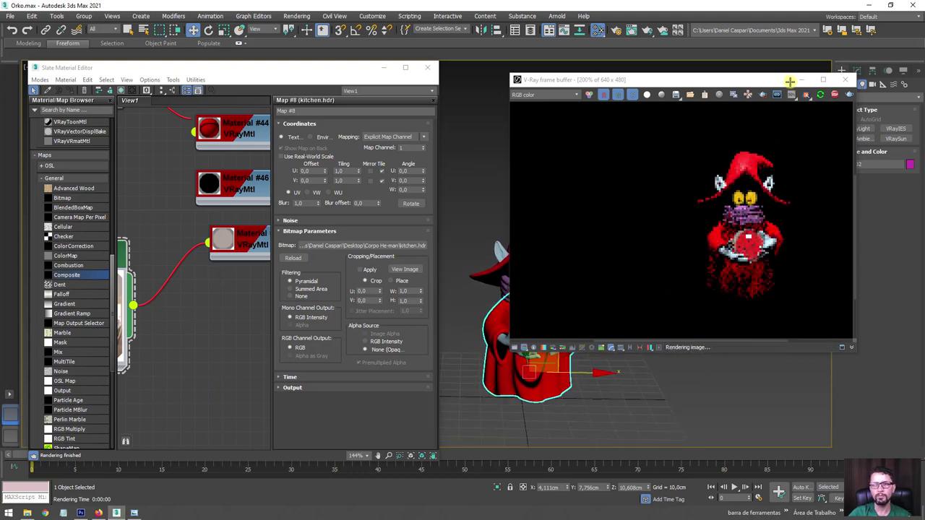
left_click(834, 94)
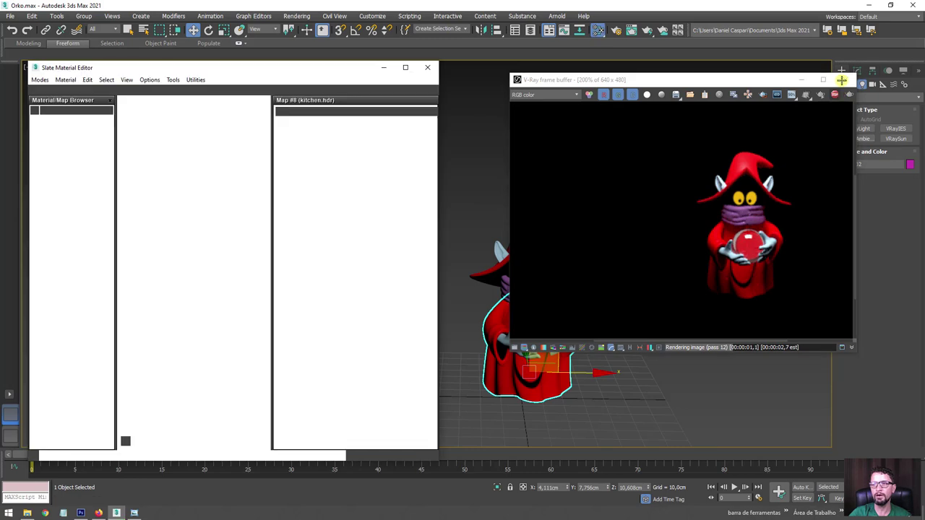
- Close the frame buffer and Slate, turn on safe frame, and reframe Orko closer
left_click(845, 79)
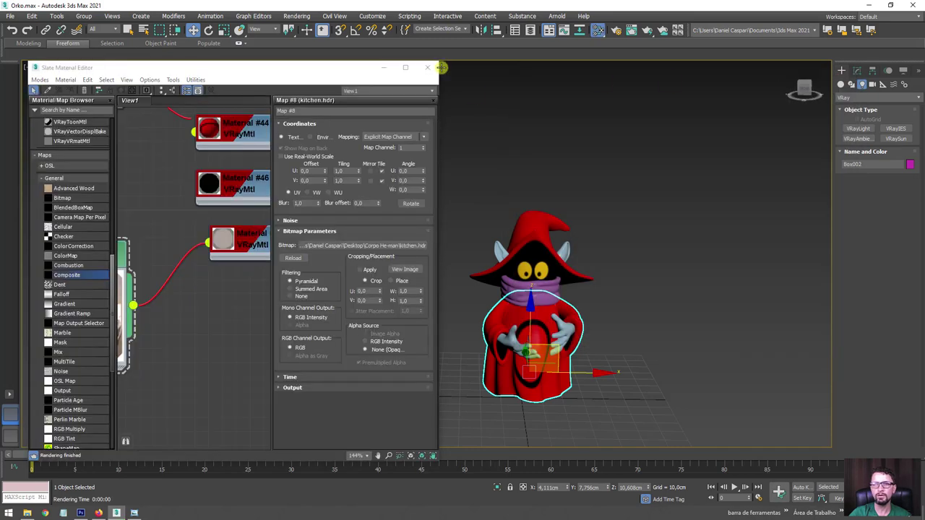
left_click(422, 72)
scroll(528, 231, "up", 4)
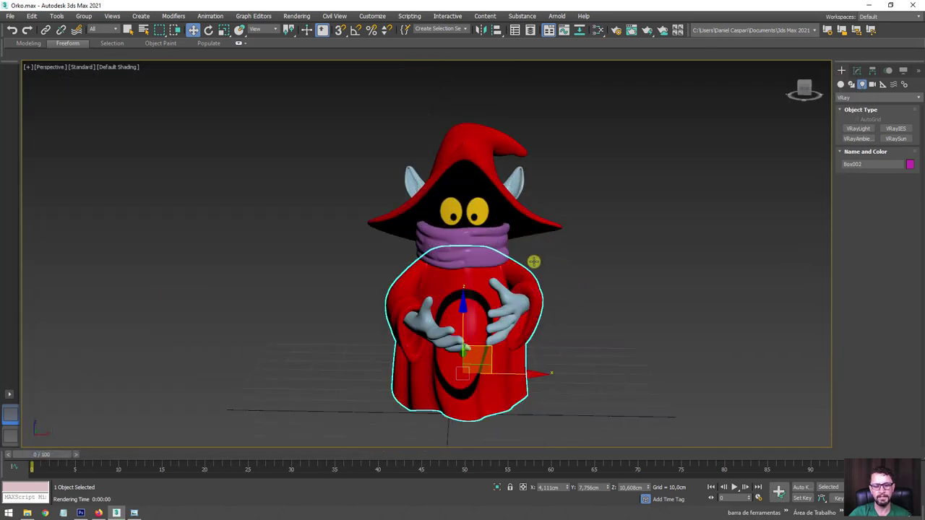
key("shift+f")
scroll(514, 276, "up", 5)
scroll(485, 264, "down", 5)
scroll(489, 267, "down", 2)
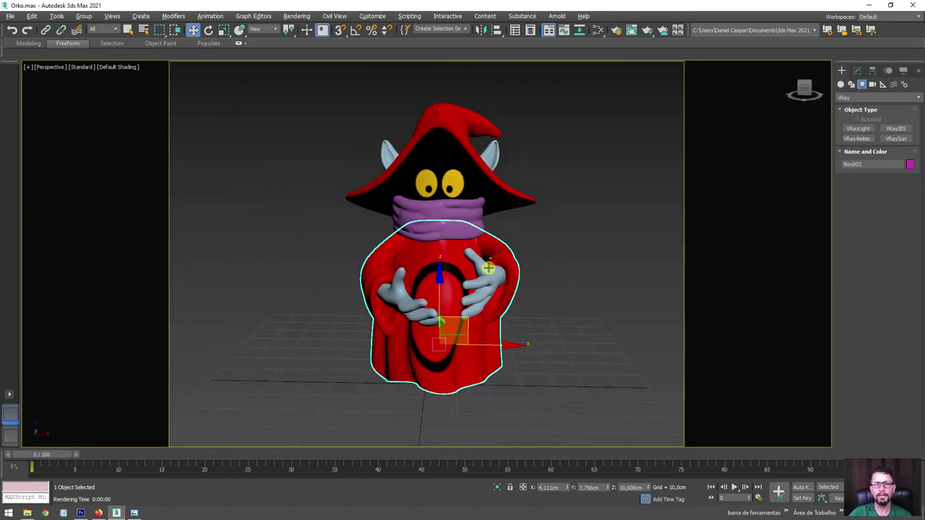
scroll(488, 267, "up", 2)
mouse_move(489, 268)
middle_mouse_down("alt")
mouse_move(518, 289)
mouse_move(510, 279)
mouse_move(522, 270)
mouse_move(493, 272)
middle_mouse_up("alt")
- Render the closer framing of Orko with the glass ball and move the frame buffer aside
left_click(646, 30)
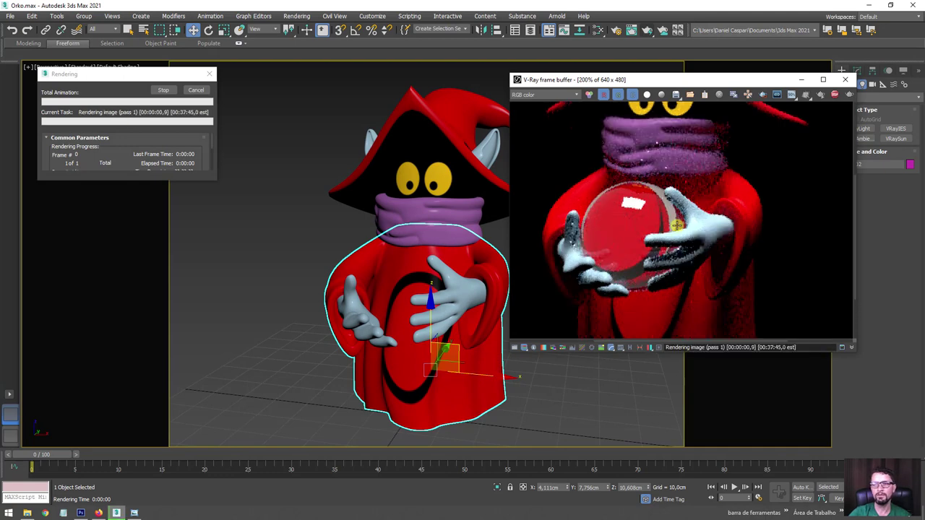
scroll(695, 226, "down", 1)
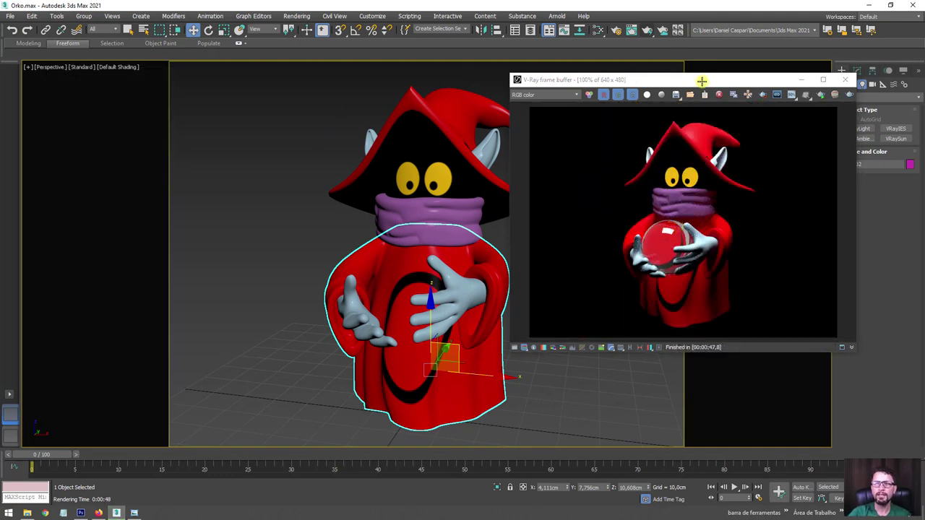
left_click_drag(701, 77, 724, 104)
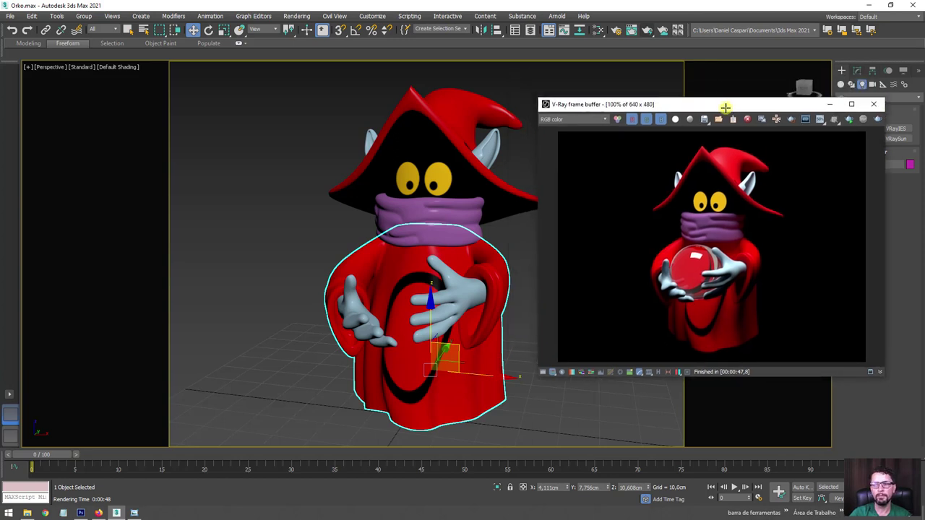